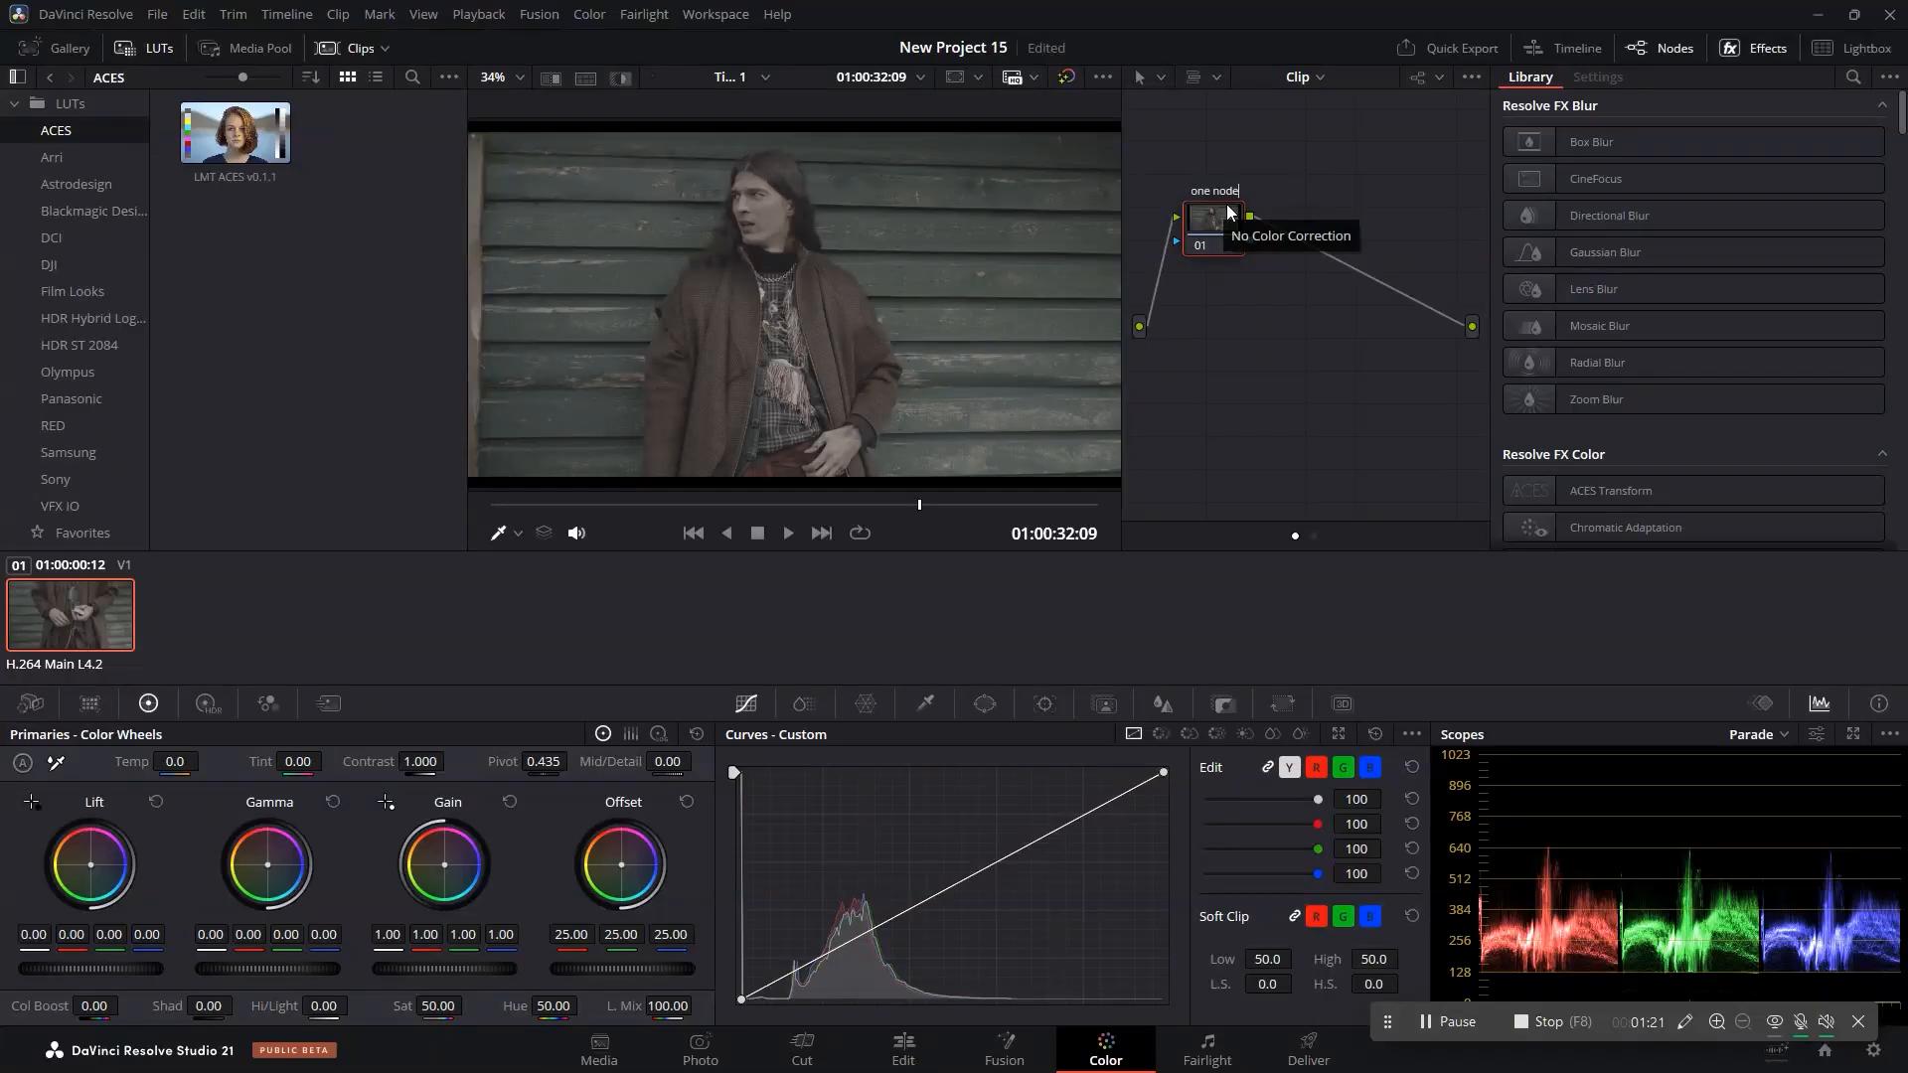
Confirm the first node's label as "one node" and set its contrast to 1.428, shadows to -15.00 and saturation to 80.20.
left_click(1232, 126)
mouse_move(1200, 206)
left_mouse_down()
mouse_move(1218, 246)
mouse_move(1197, 234)
left_mouse_up()
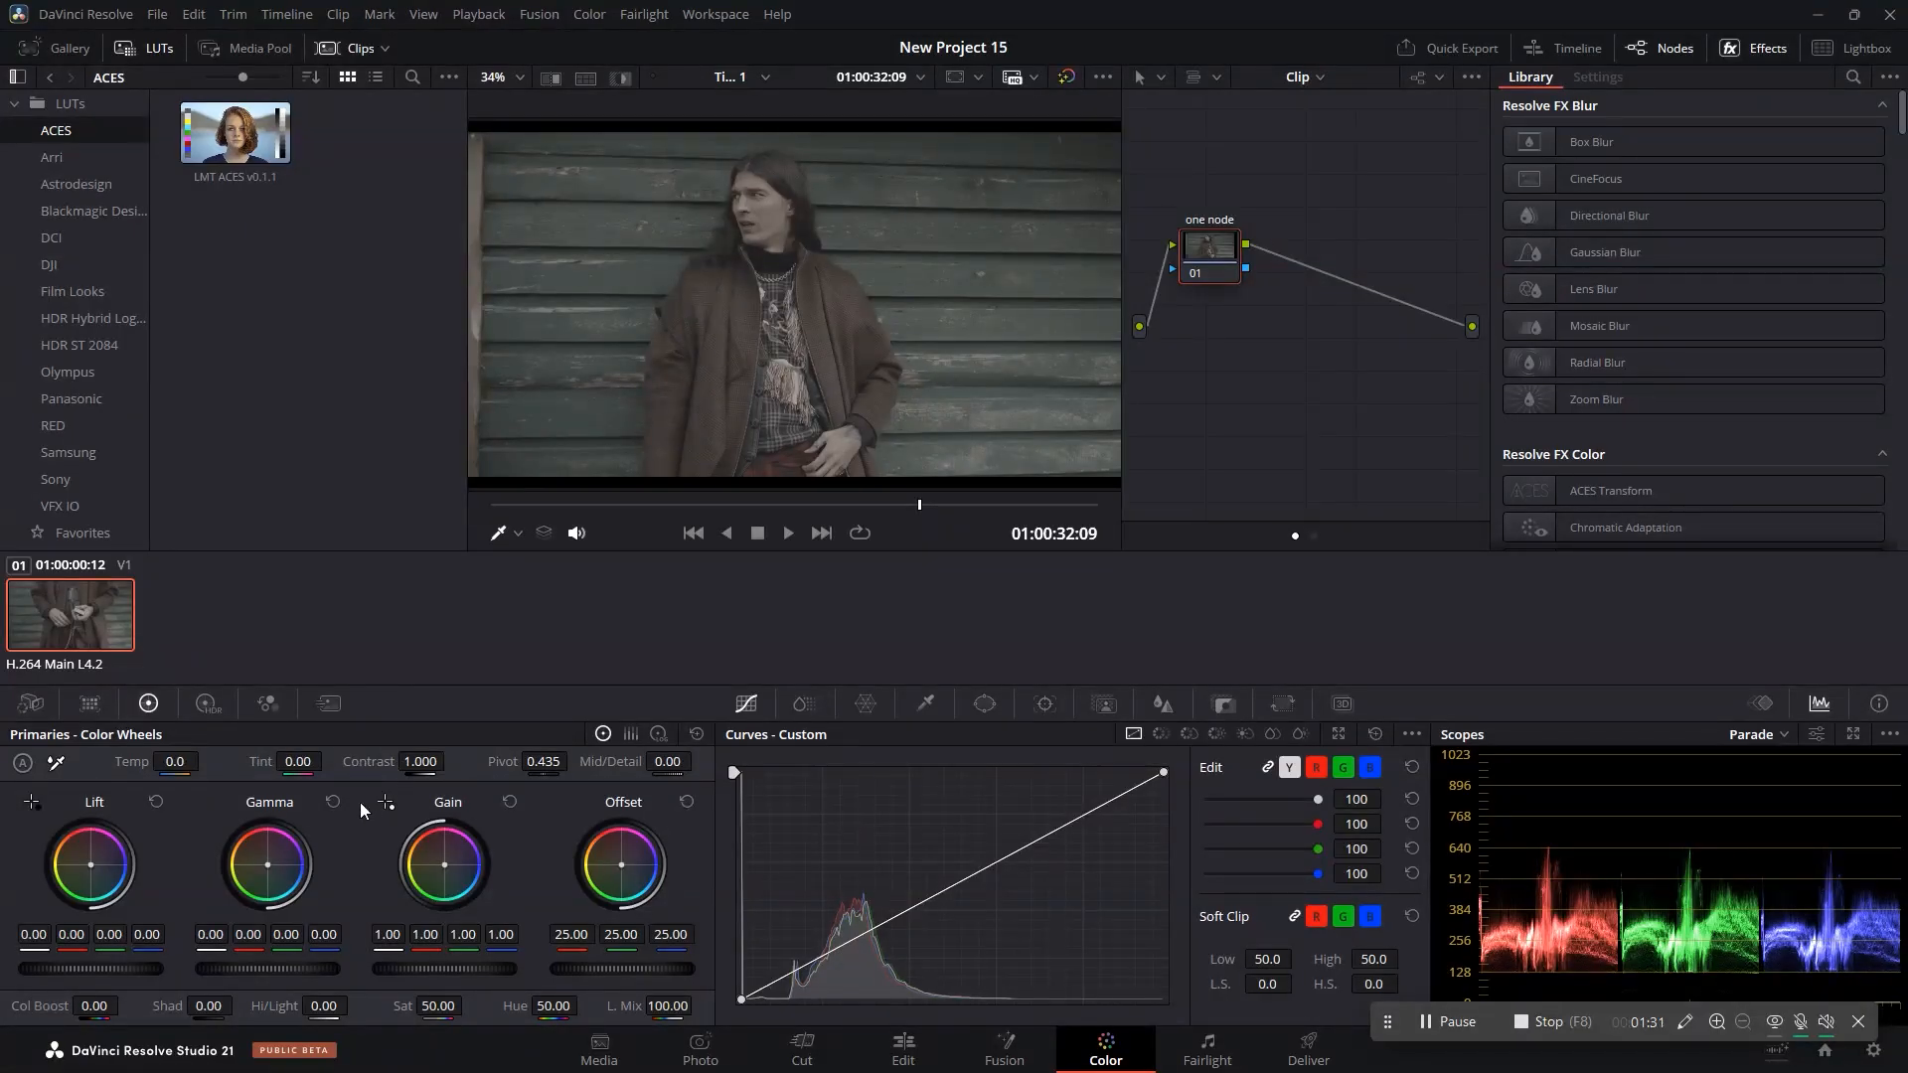
left_click_drag(420, 761, 627, 761)
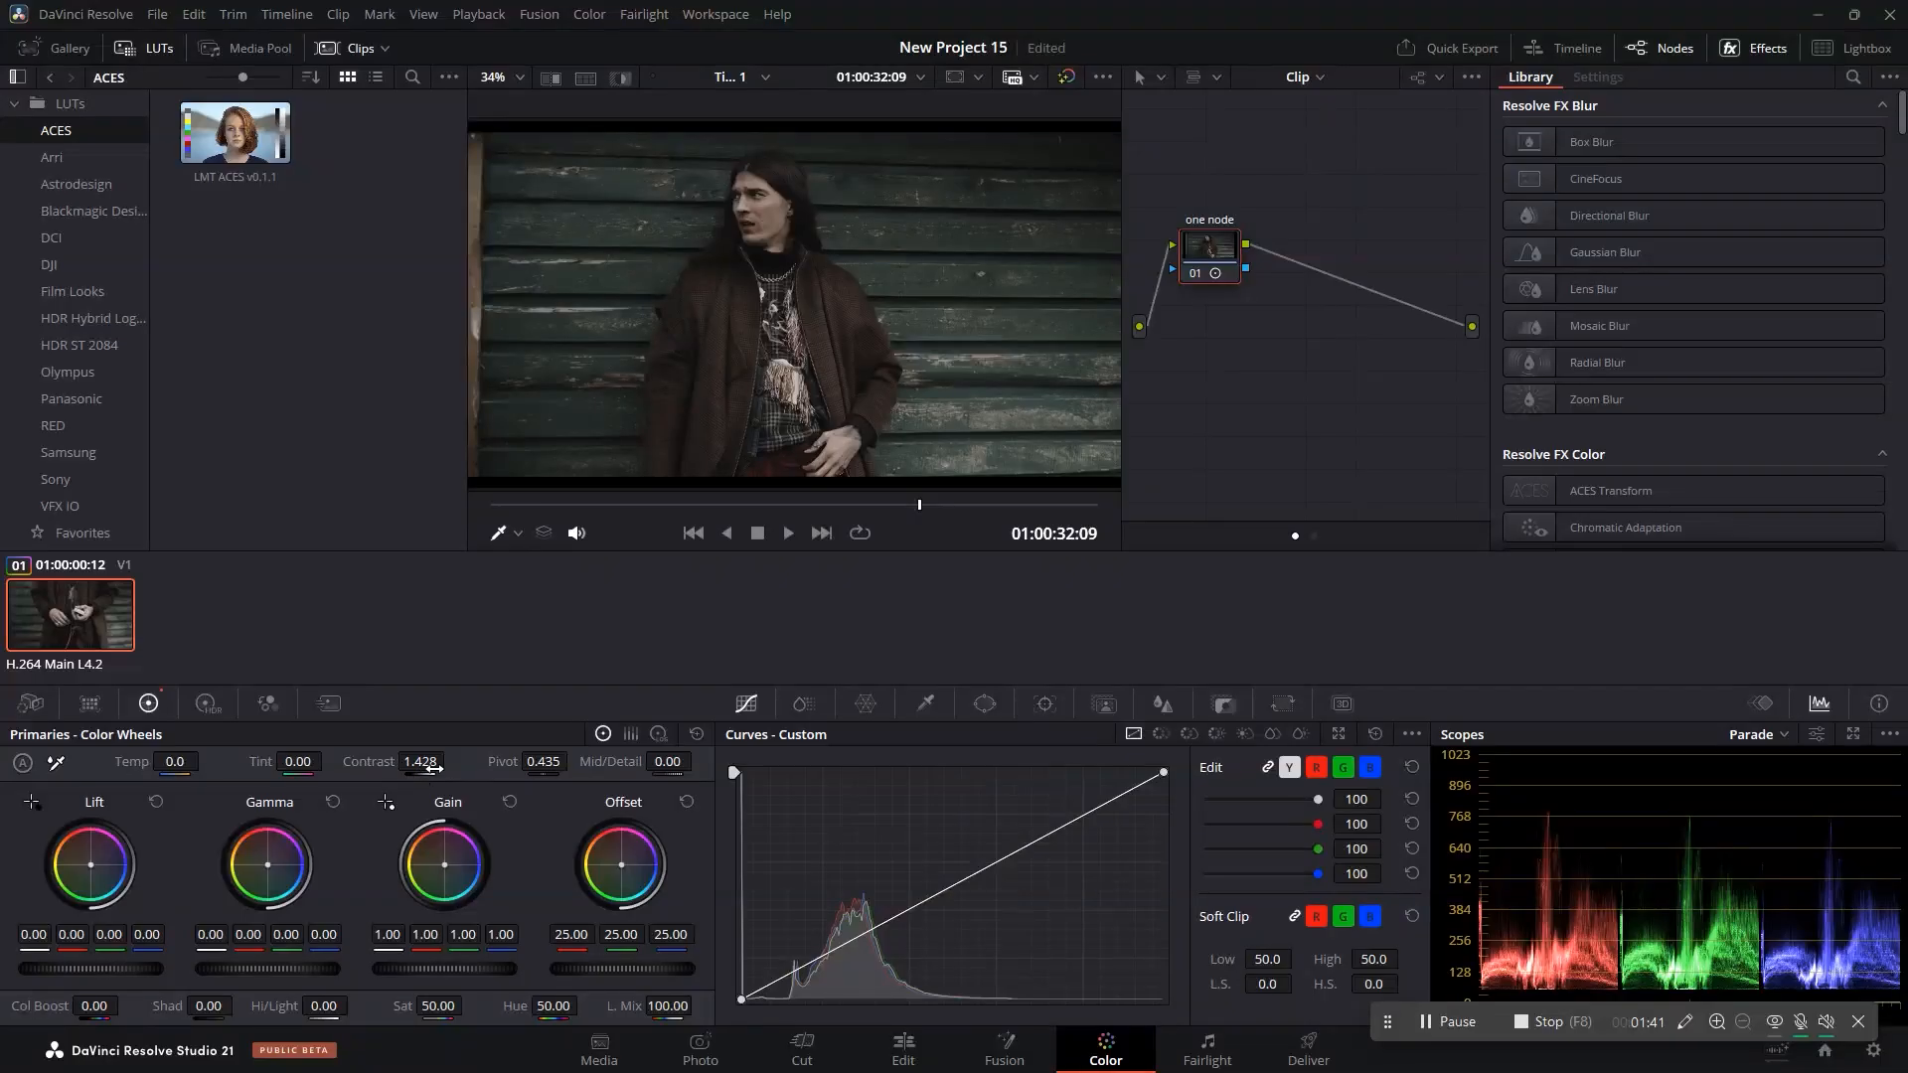
mouse_move(210, 1006)
left_mouse_down()
mouse_move(175, 1006)
mouse_move(217, 1006)
left_mouse_up()
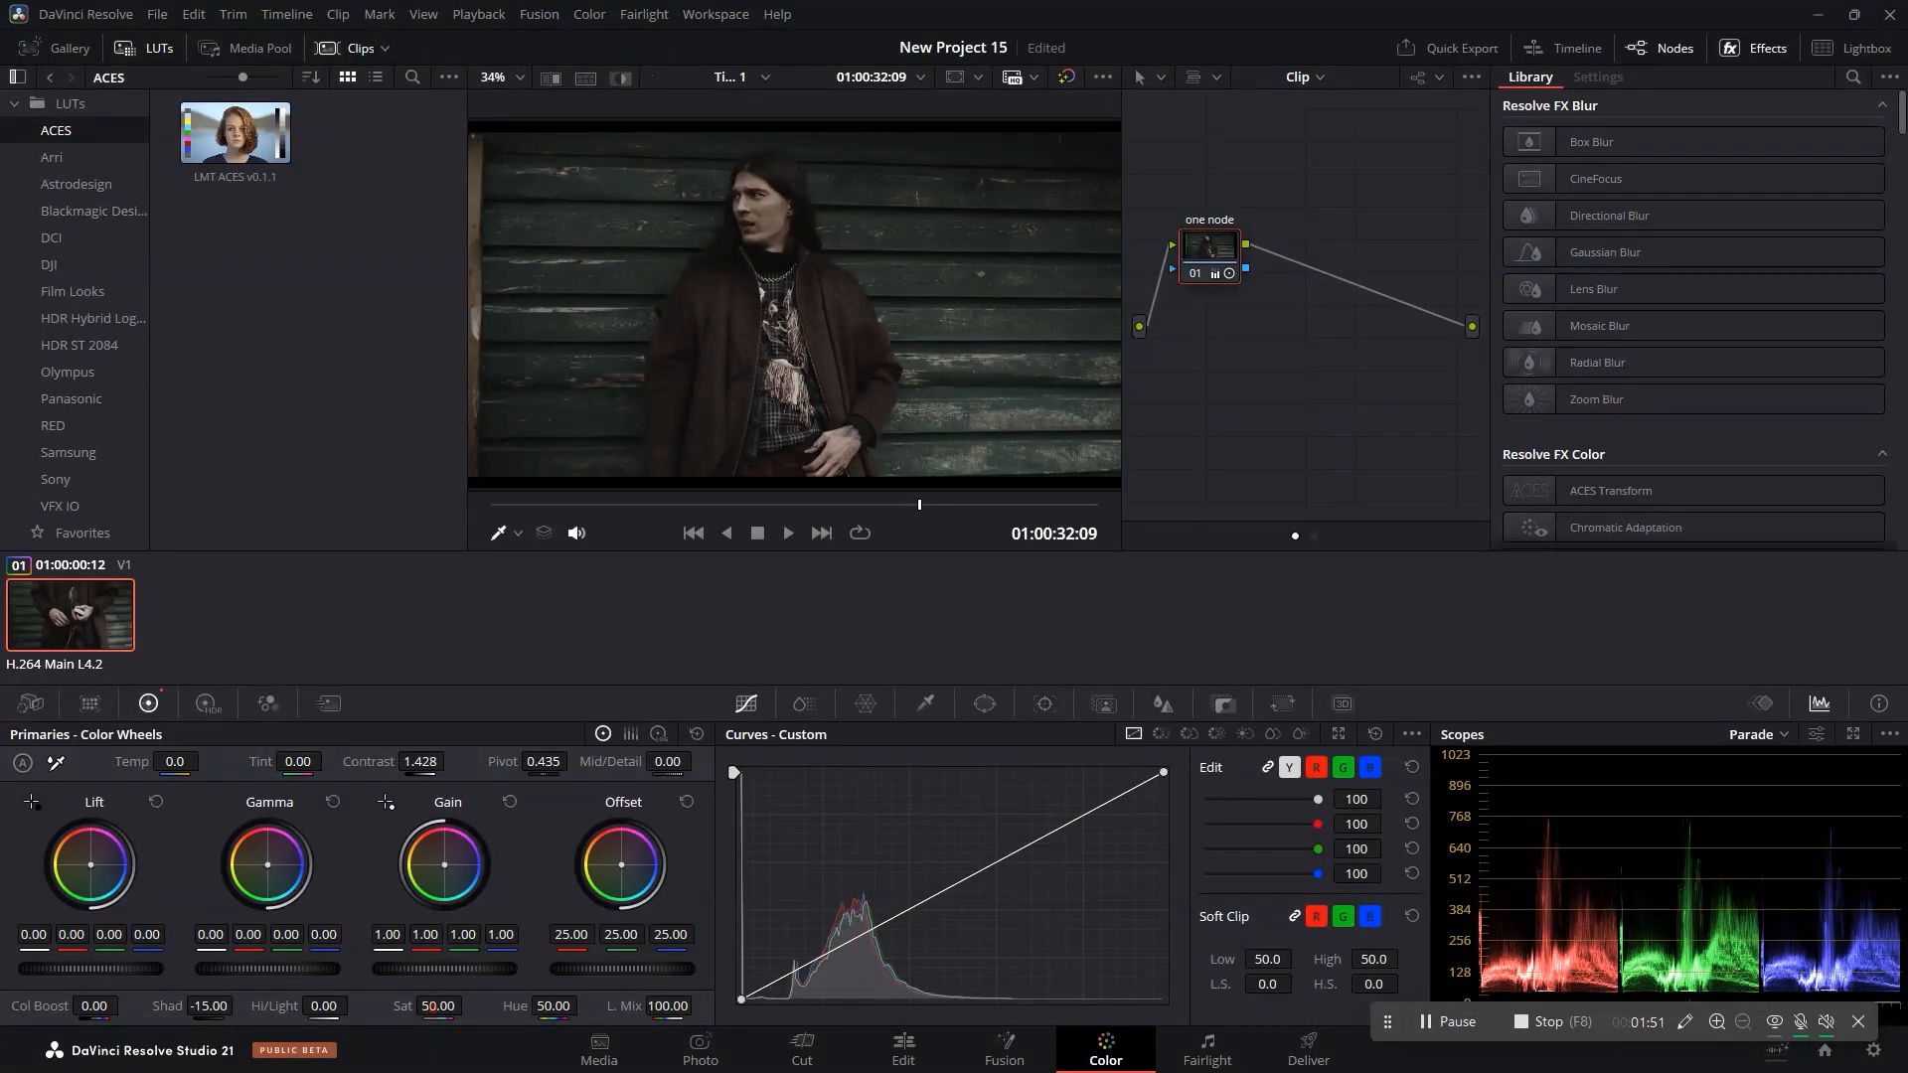
left_click_drag(438, 1006, 412, 1046)
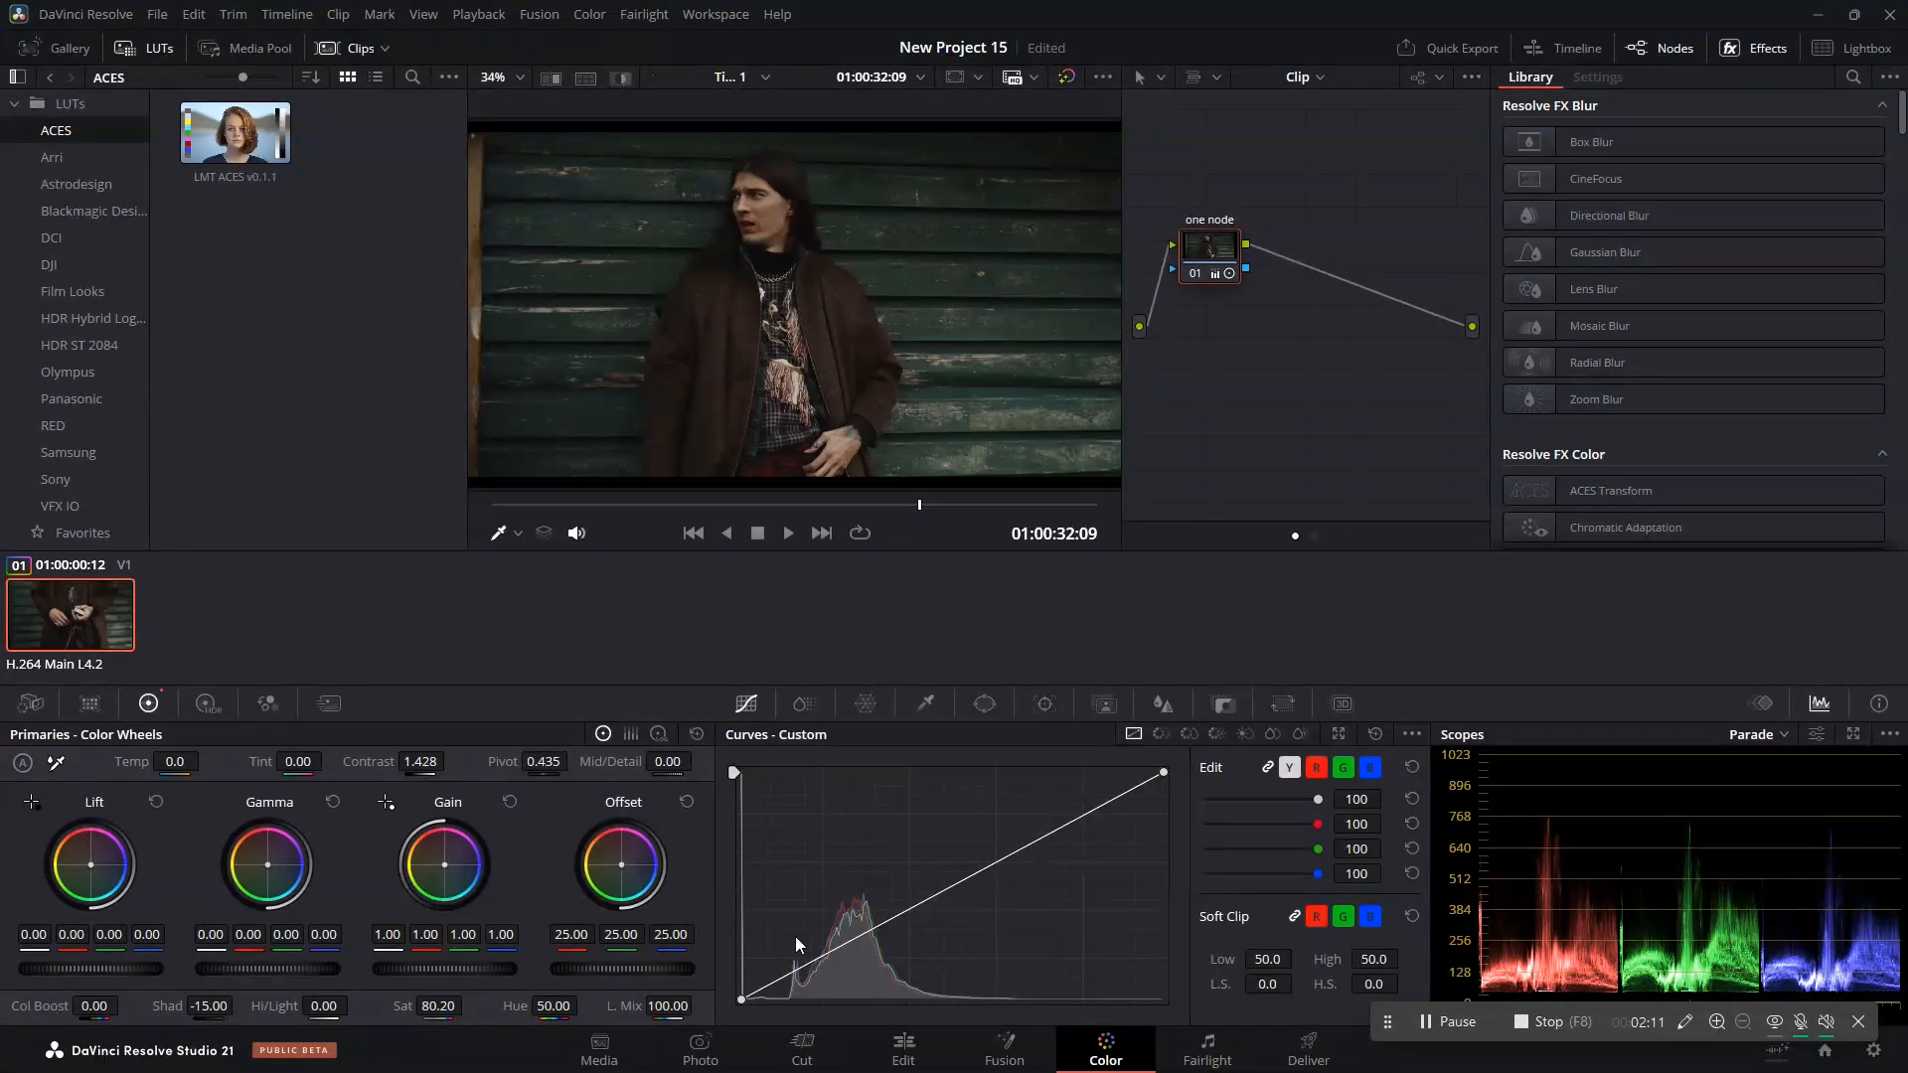
Shape the custom curve of "one node" with a slightly lowered shadow point and a slightly lowered midtone point.
left_click_drag(820, 958, 827, 969)
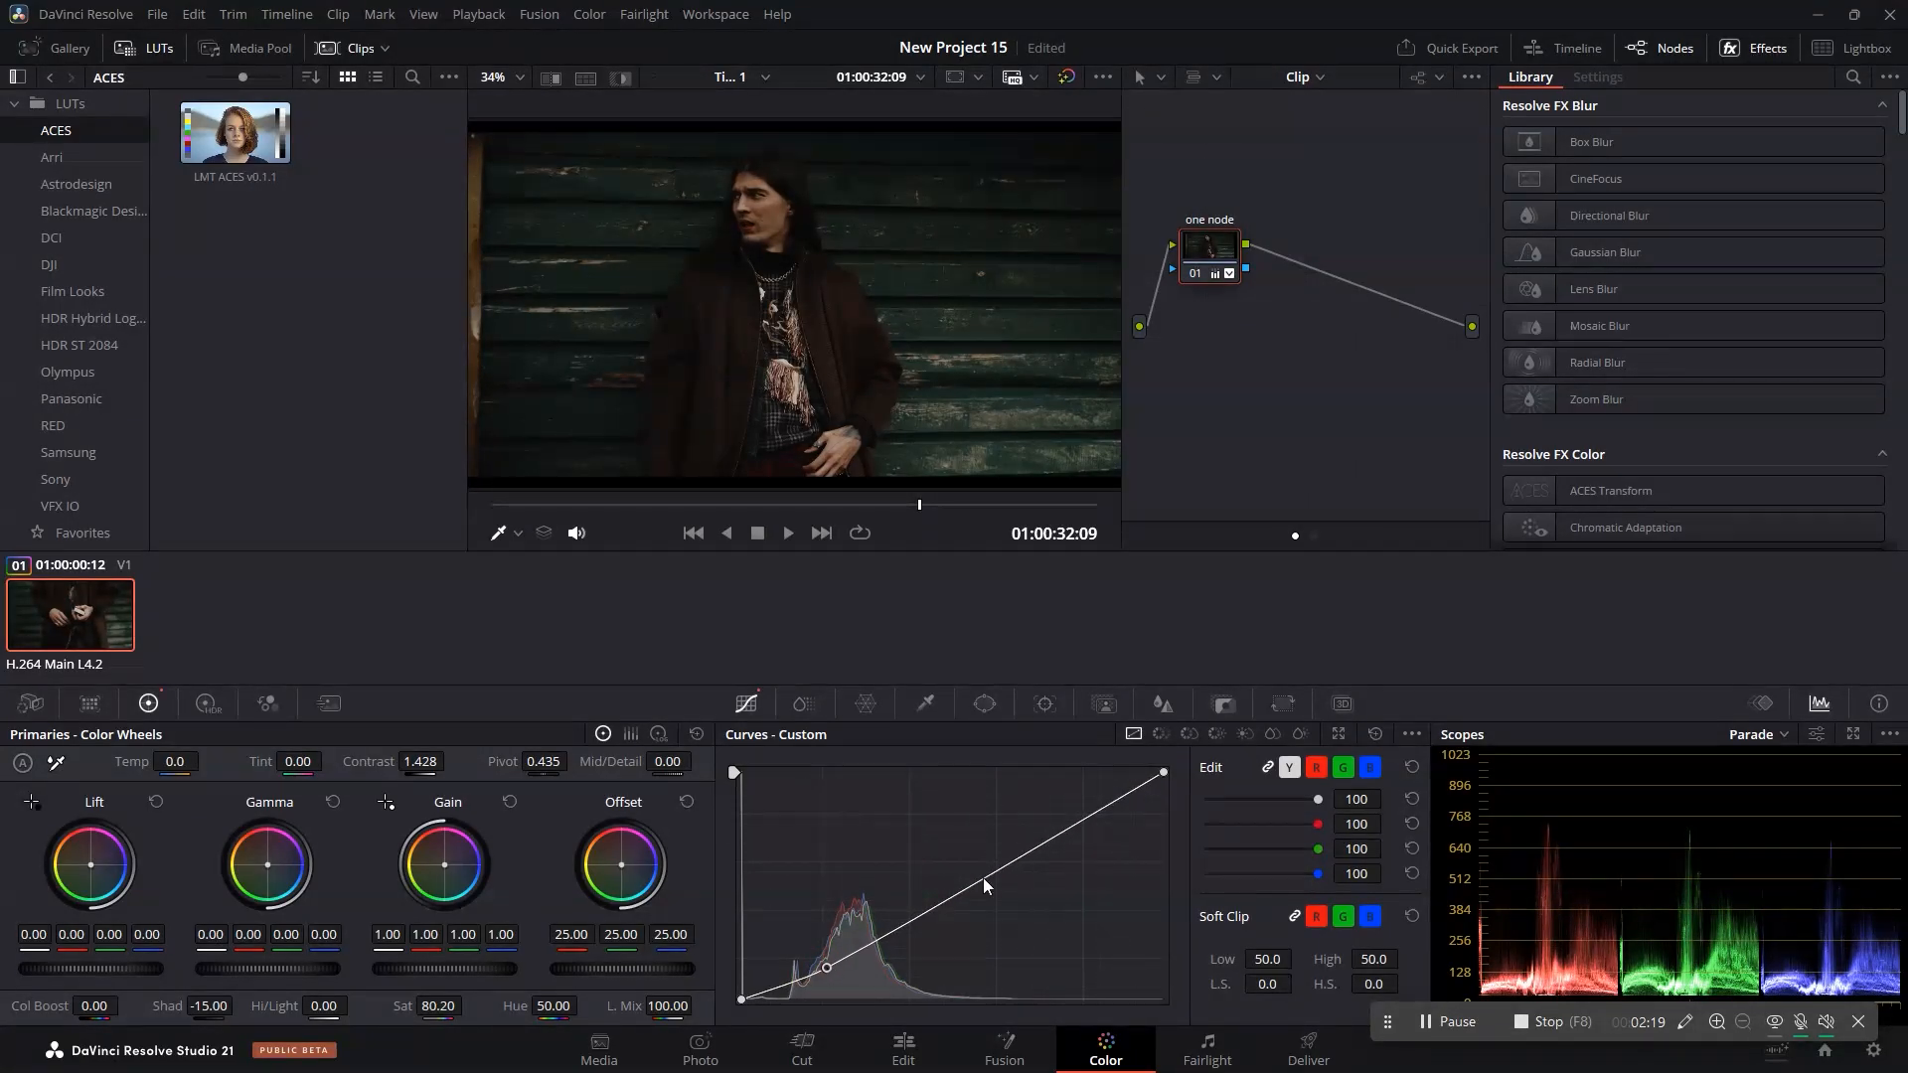
left_click_drag(982, 878, 988, 882)
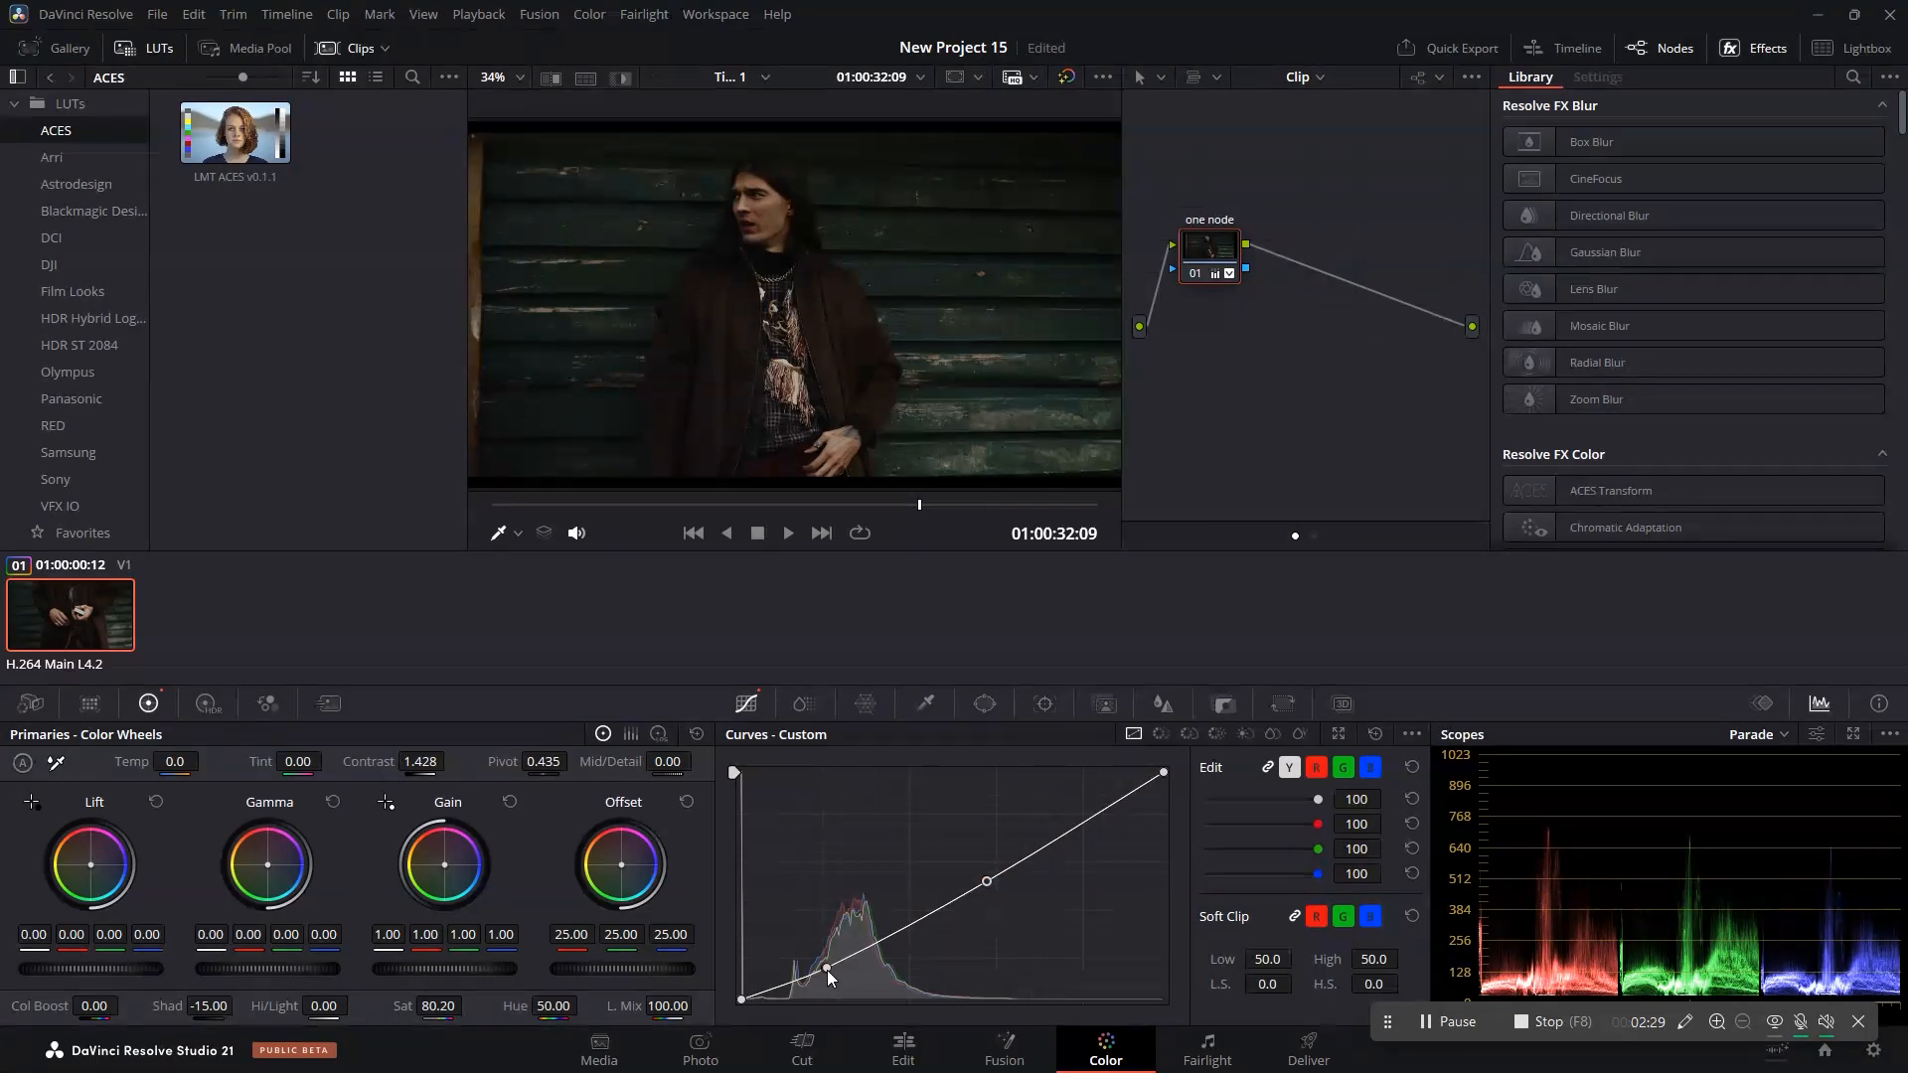
left_click_drag(827, 970, 856, 952)
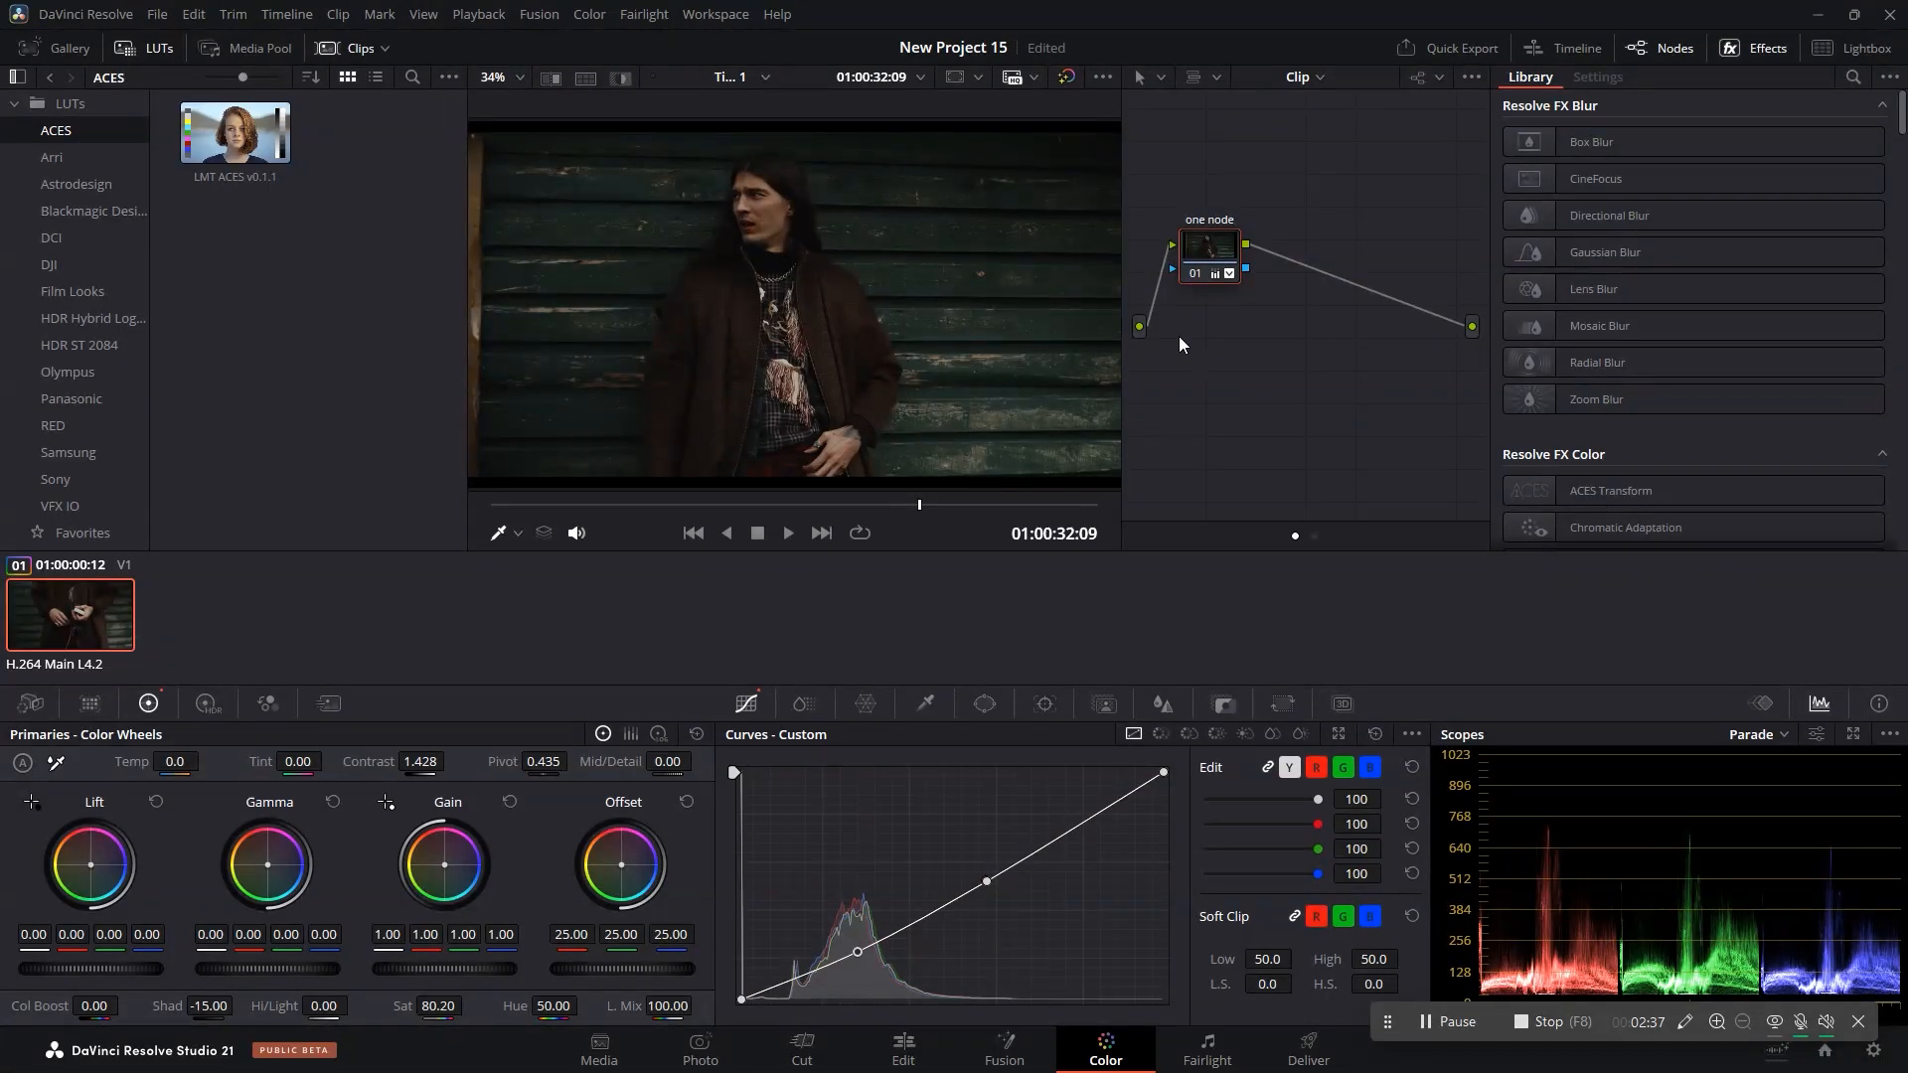
Add a serial node after "one node" and label it "two node".
right_click(1221, 244)
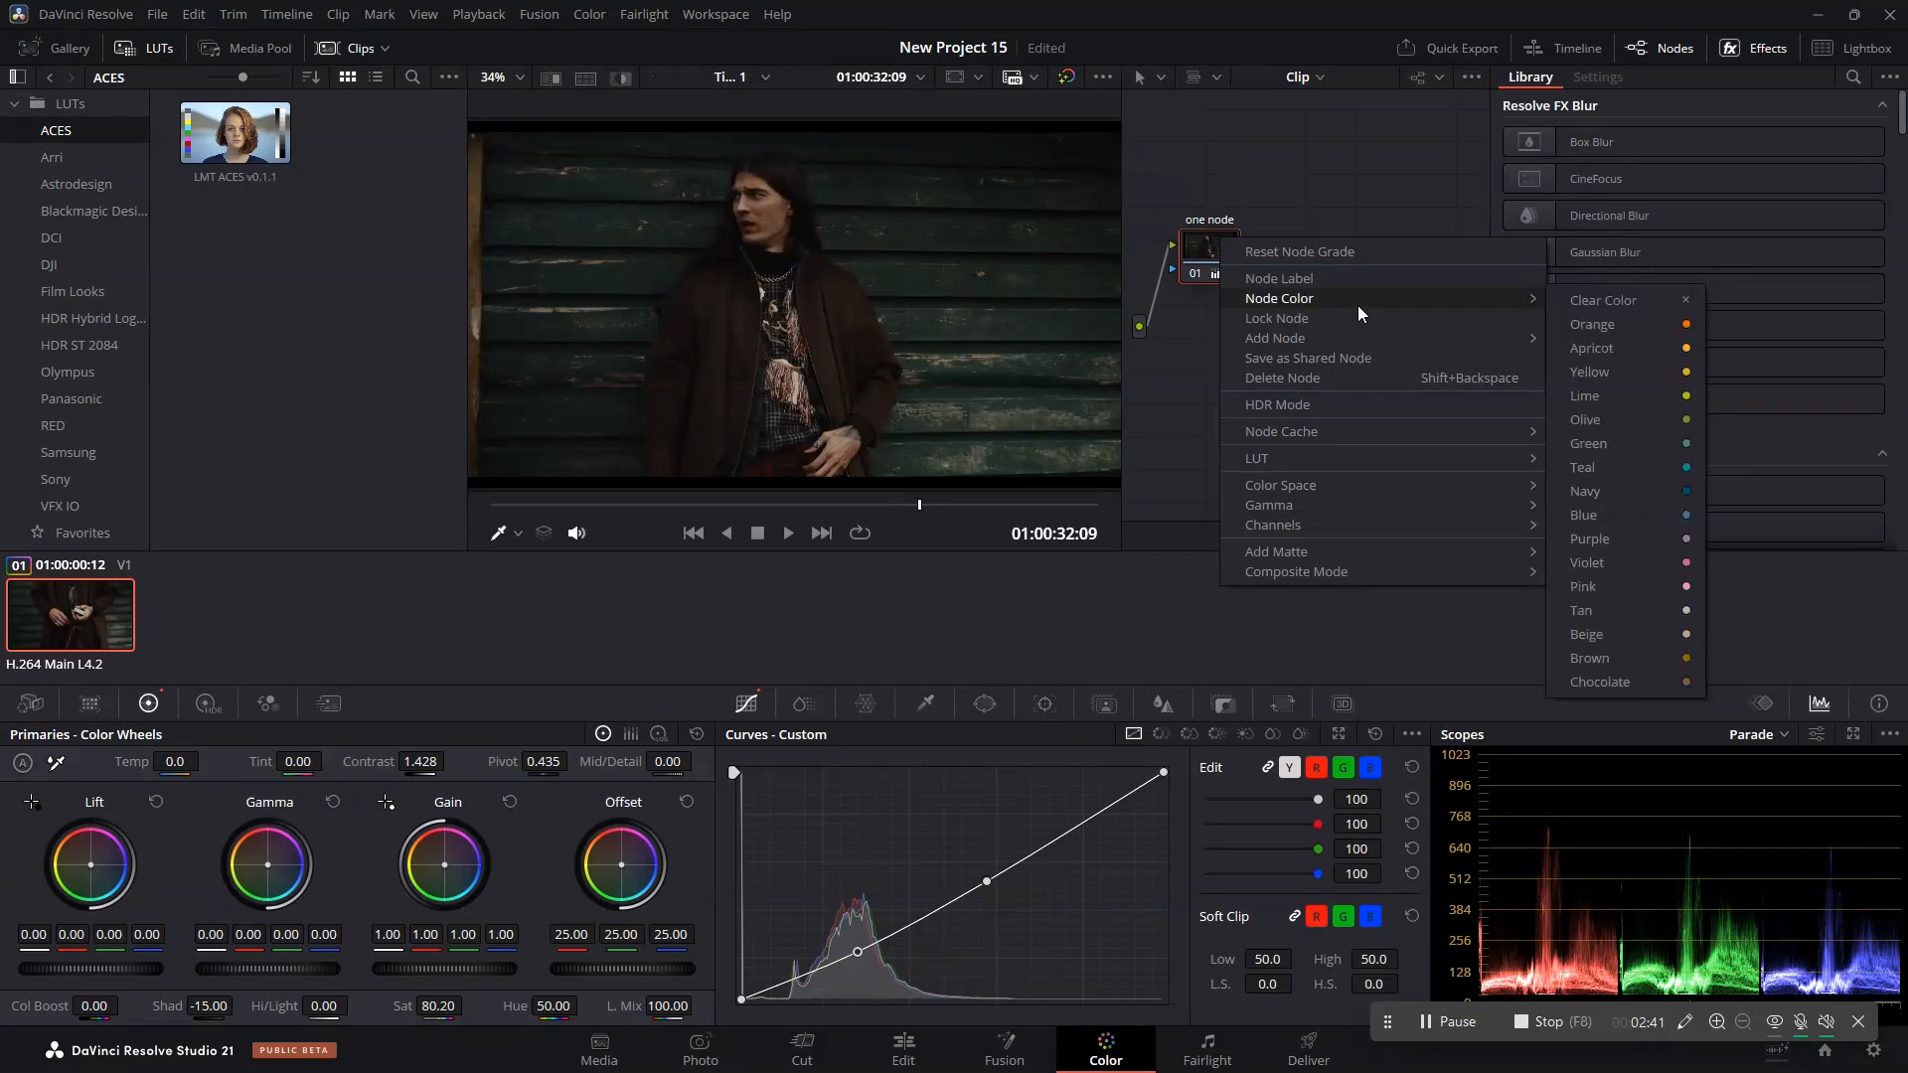
mouse_move(1375, 338)
left_click(1565, 338)
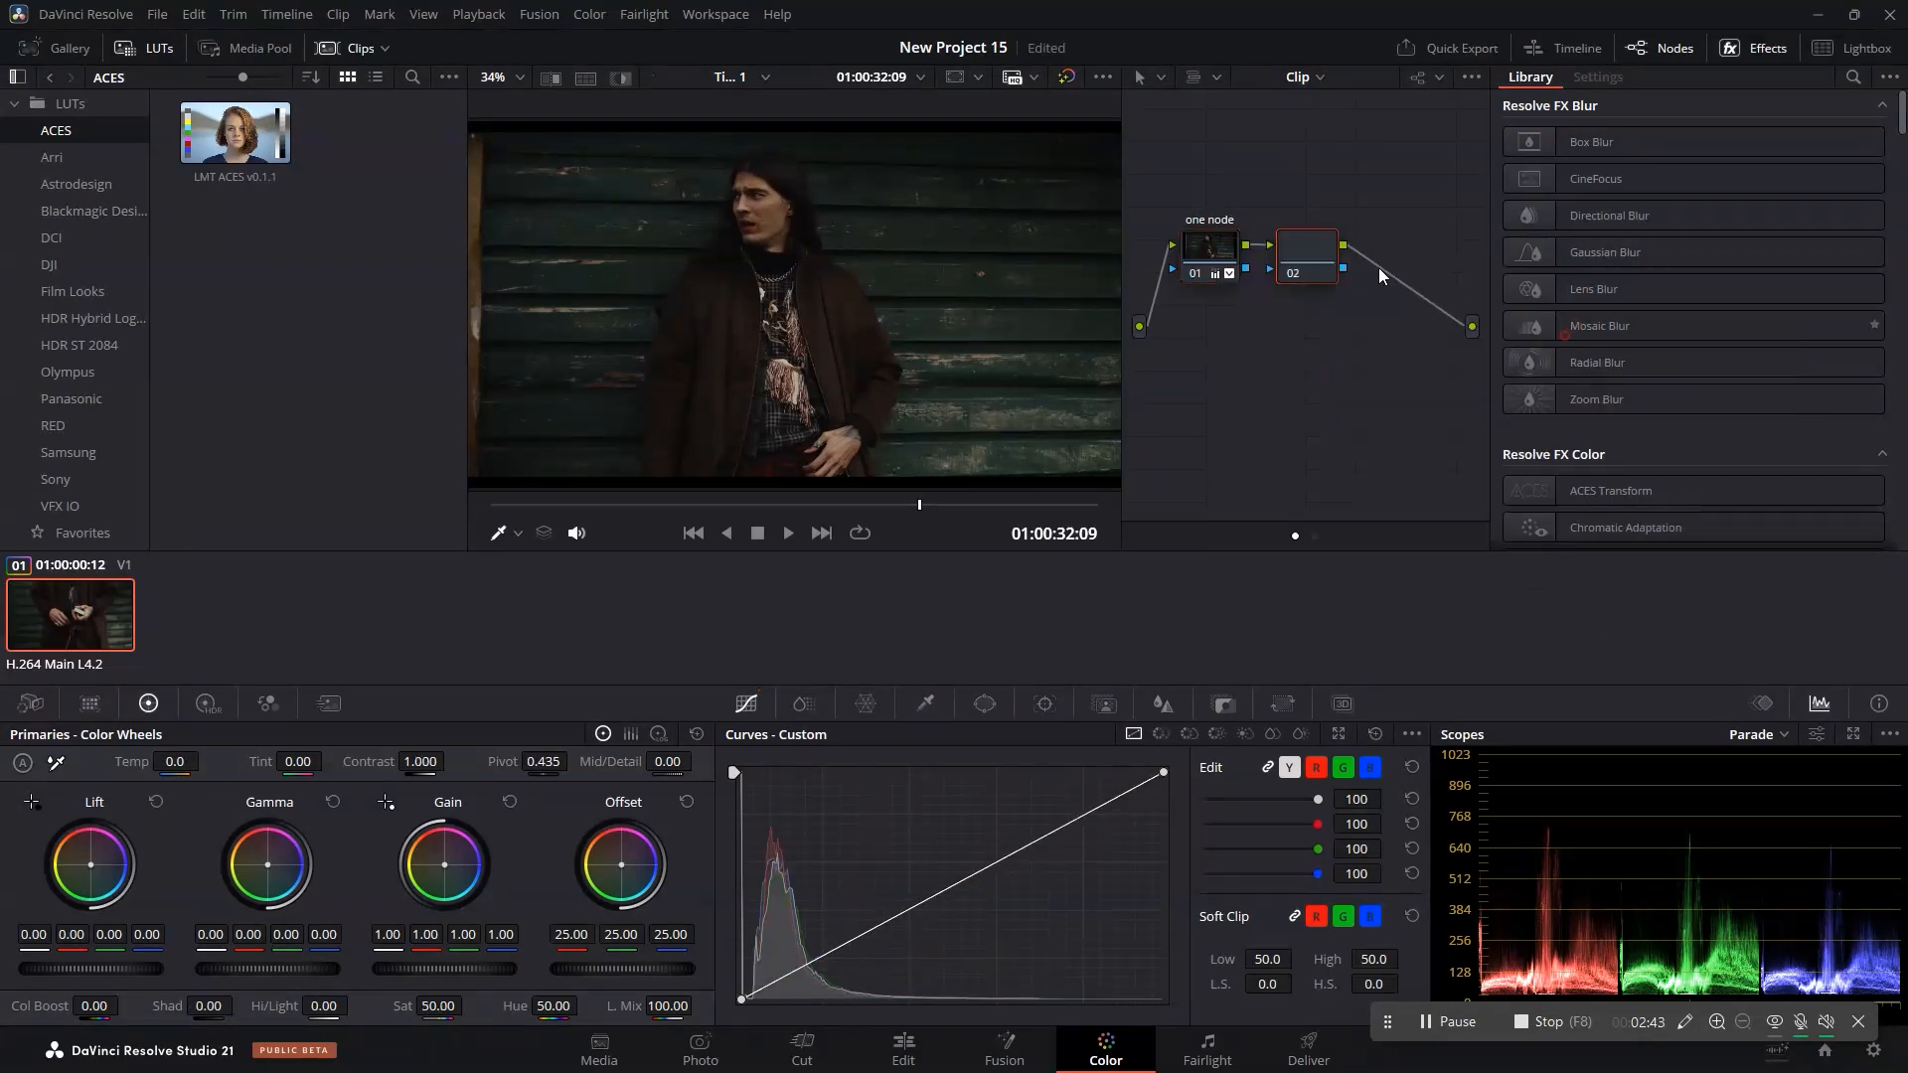
right_click(1307, 267)
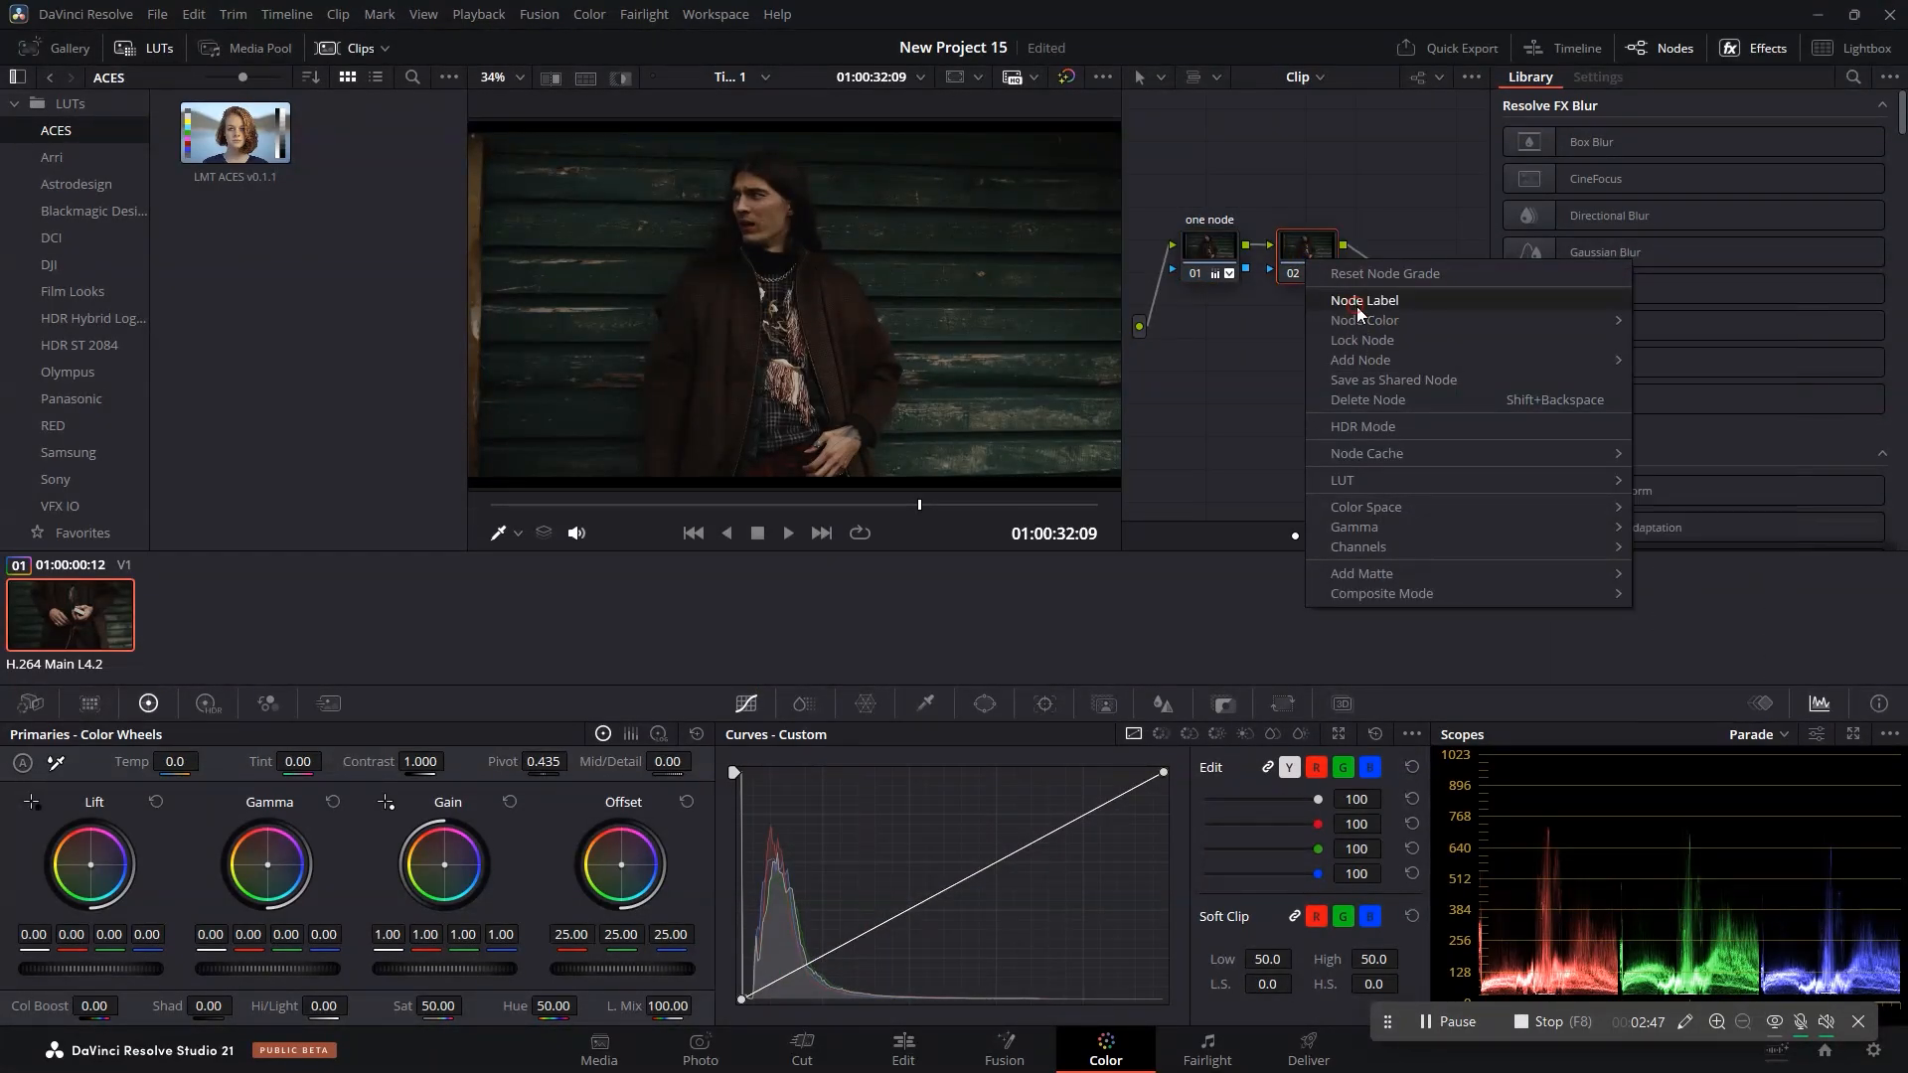
left_click(1356, 302)
type("t")
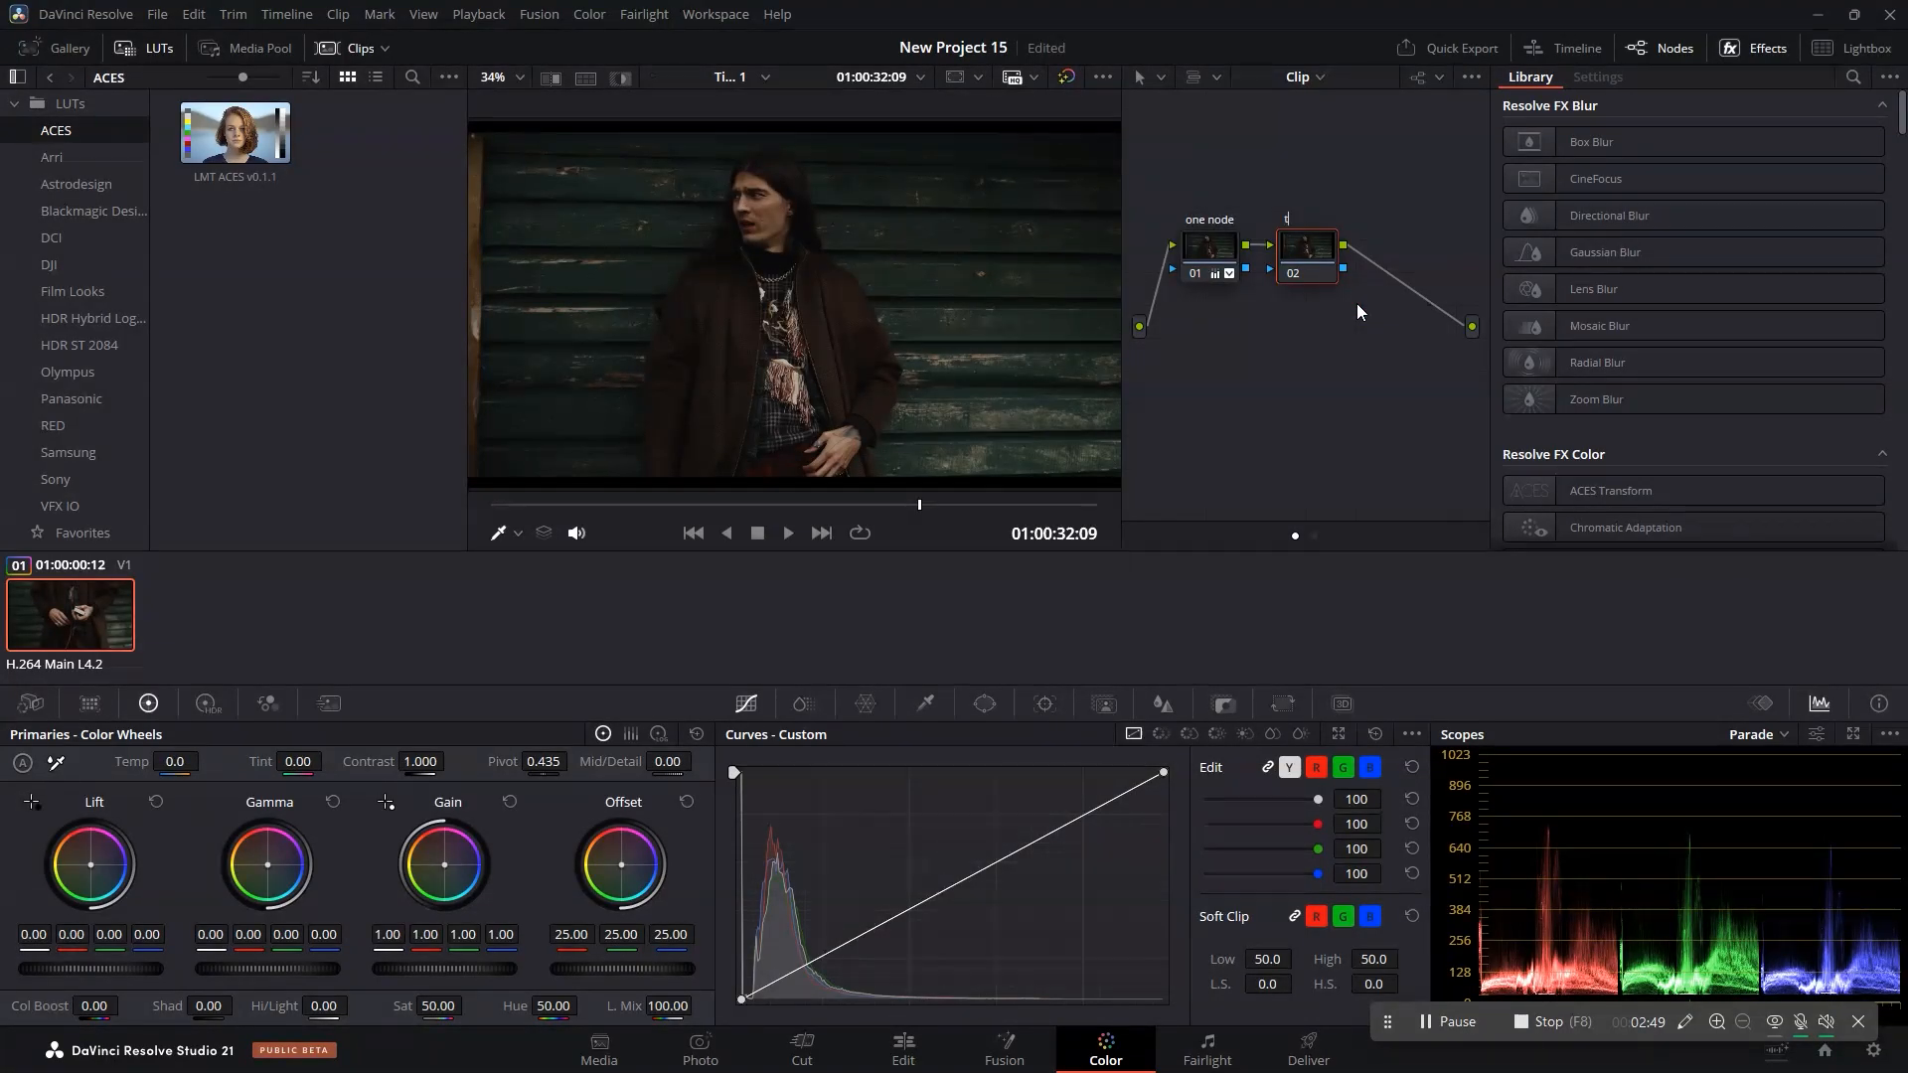
type("wo node")
key("Return")
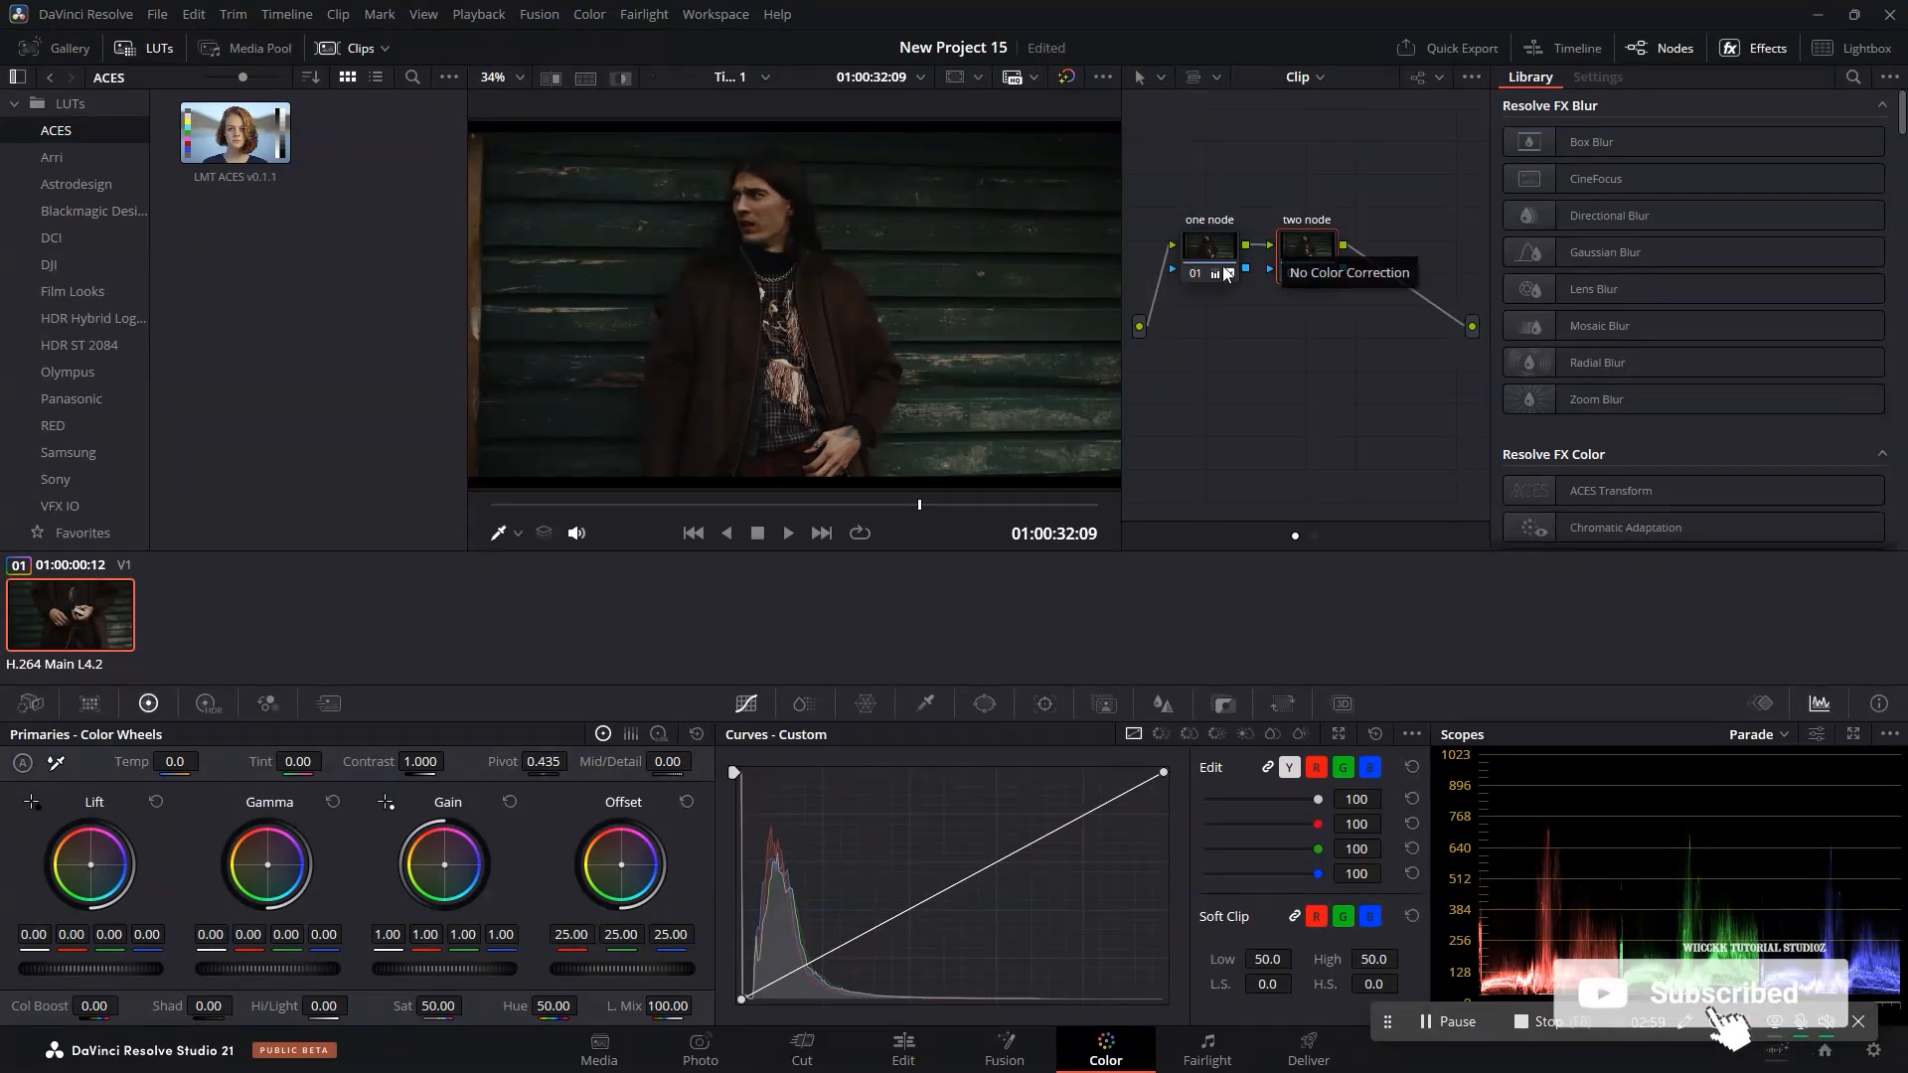
Use the Color Warper's Chroma Warp on "two node" to sample the wooden wall and shift it to a richer green, and save the project.
scroll(803, 350, "up", 3)
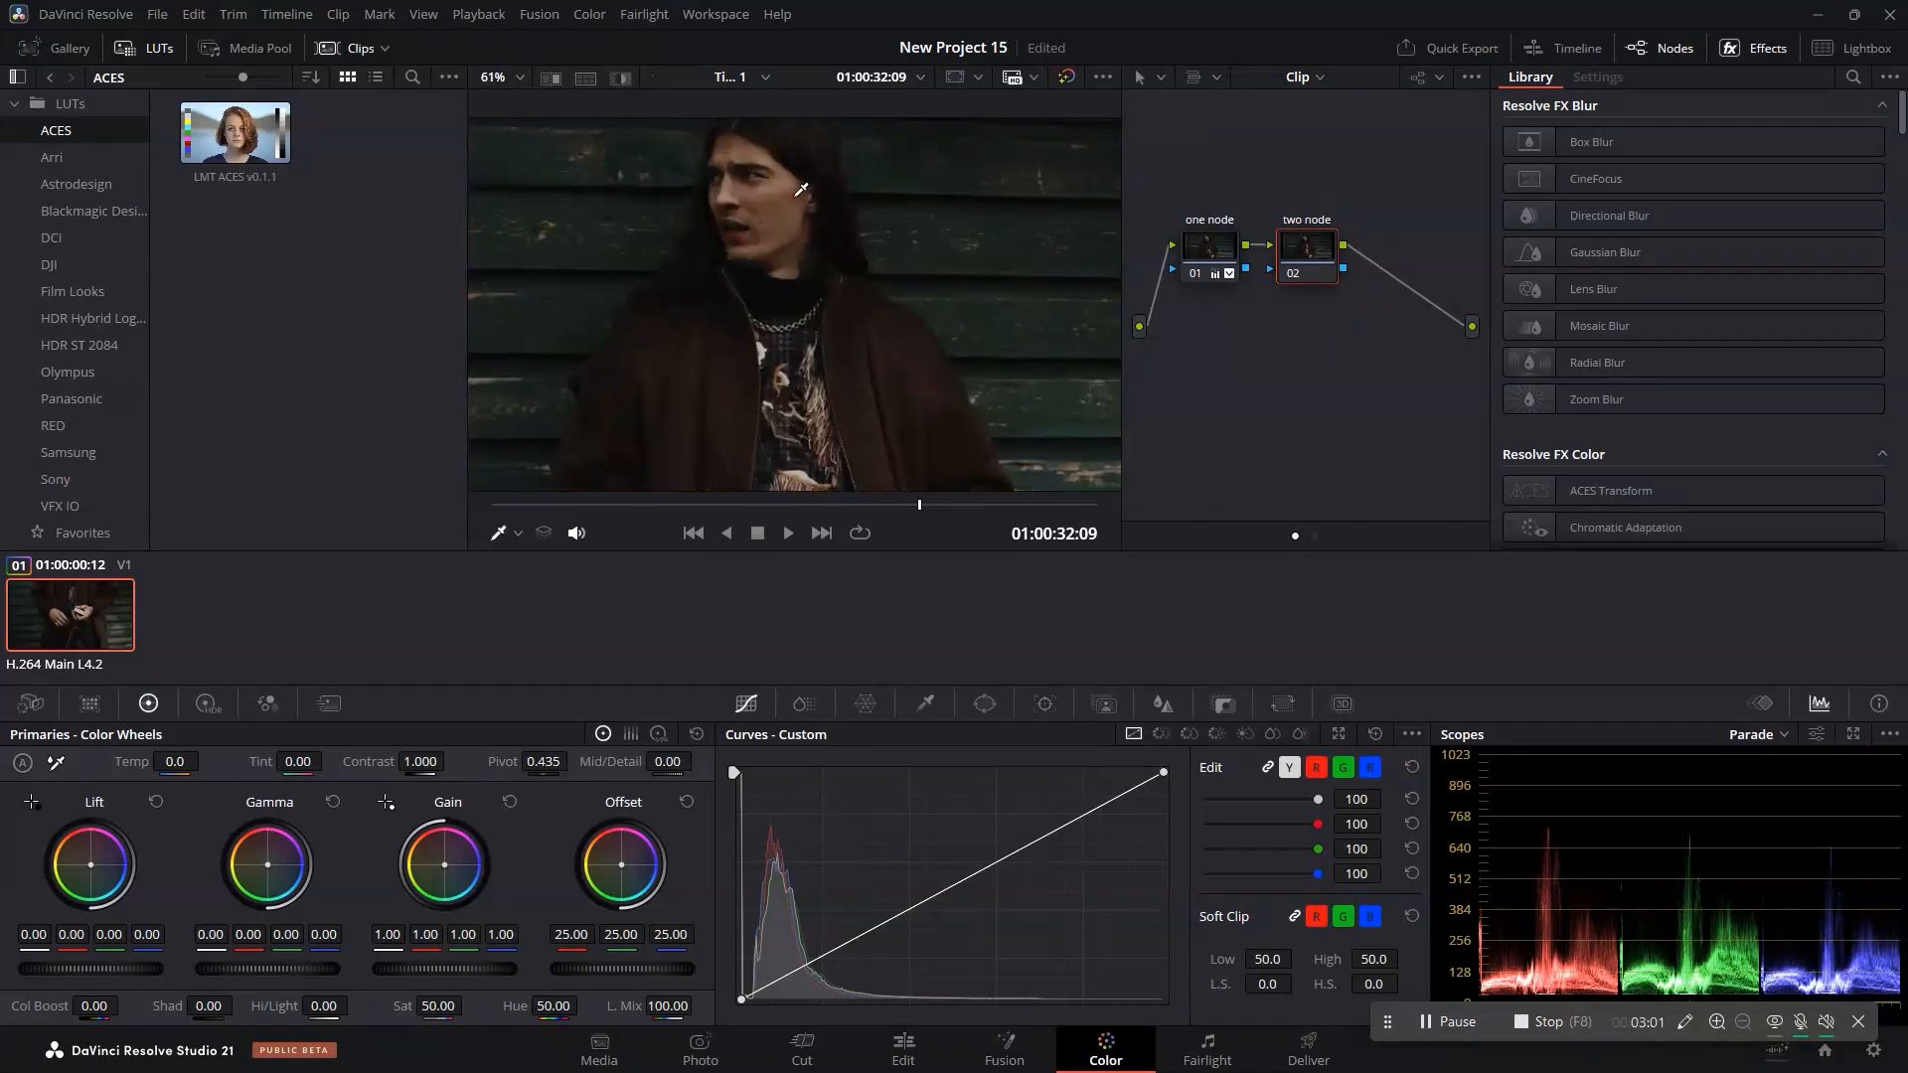
scroll(808, 312, "down", 3)
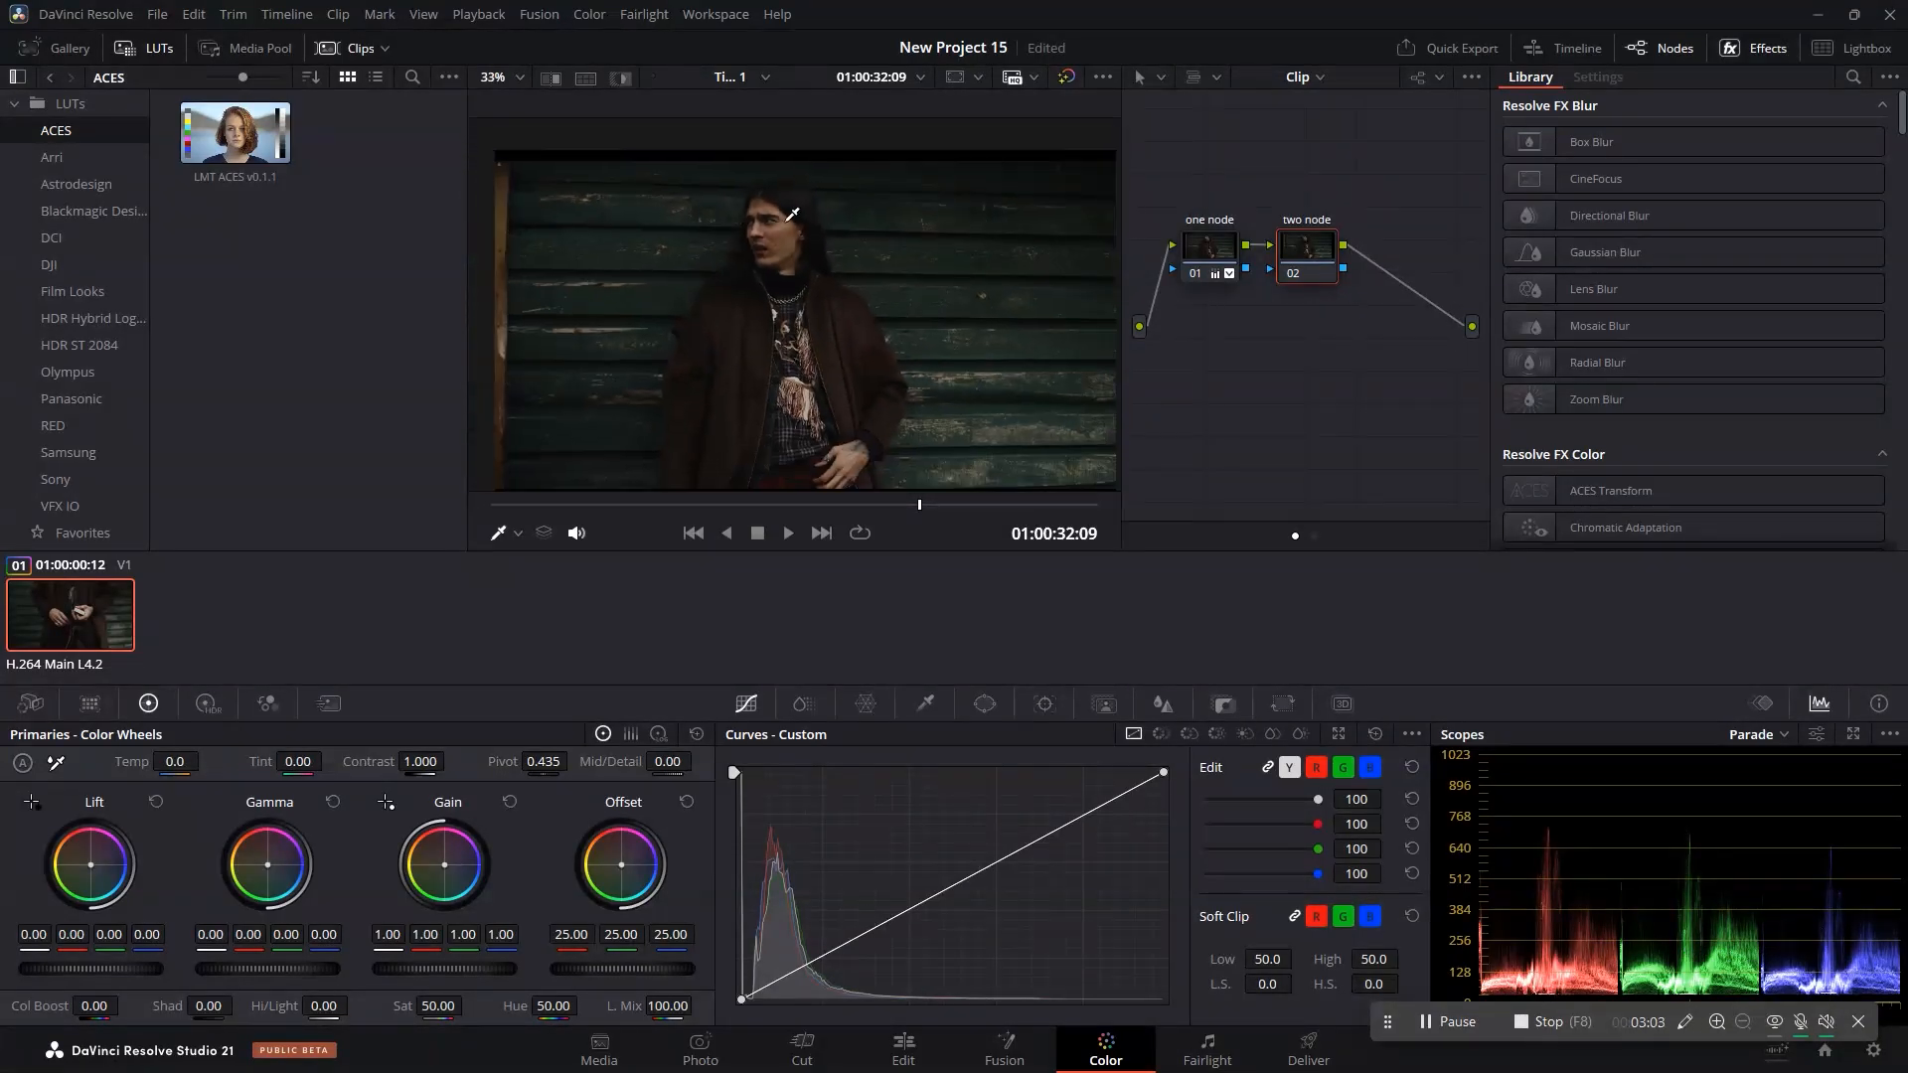
scroll(937, 397, "up", 1)
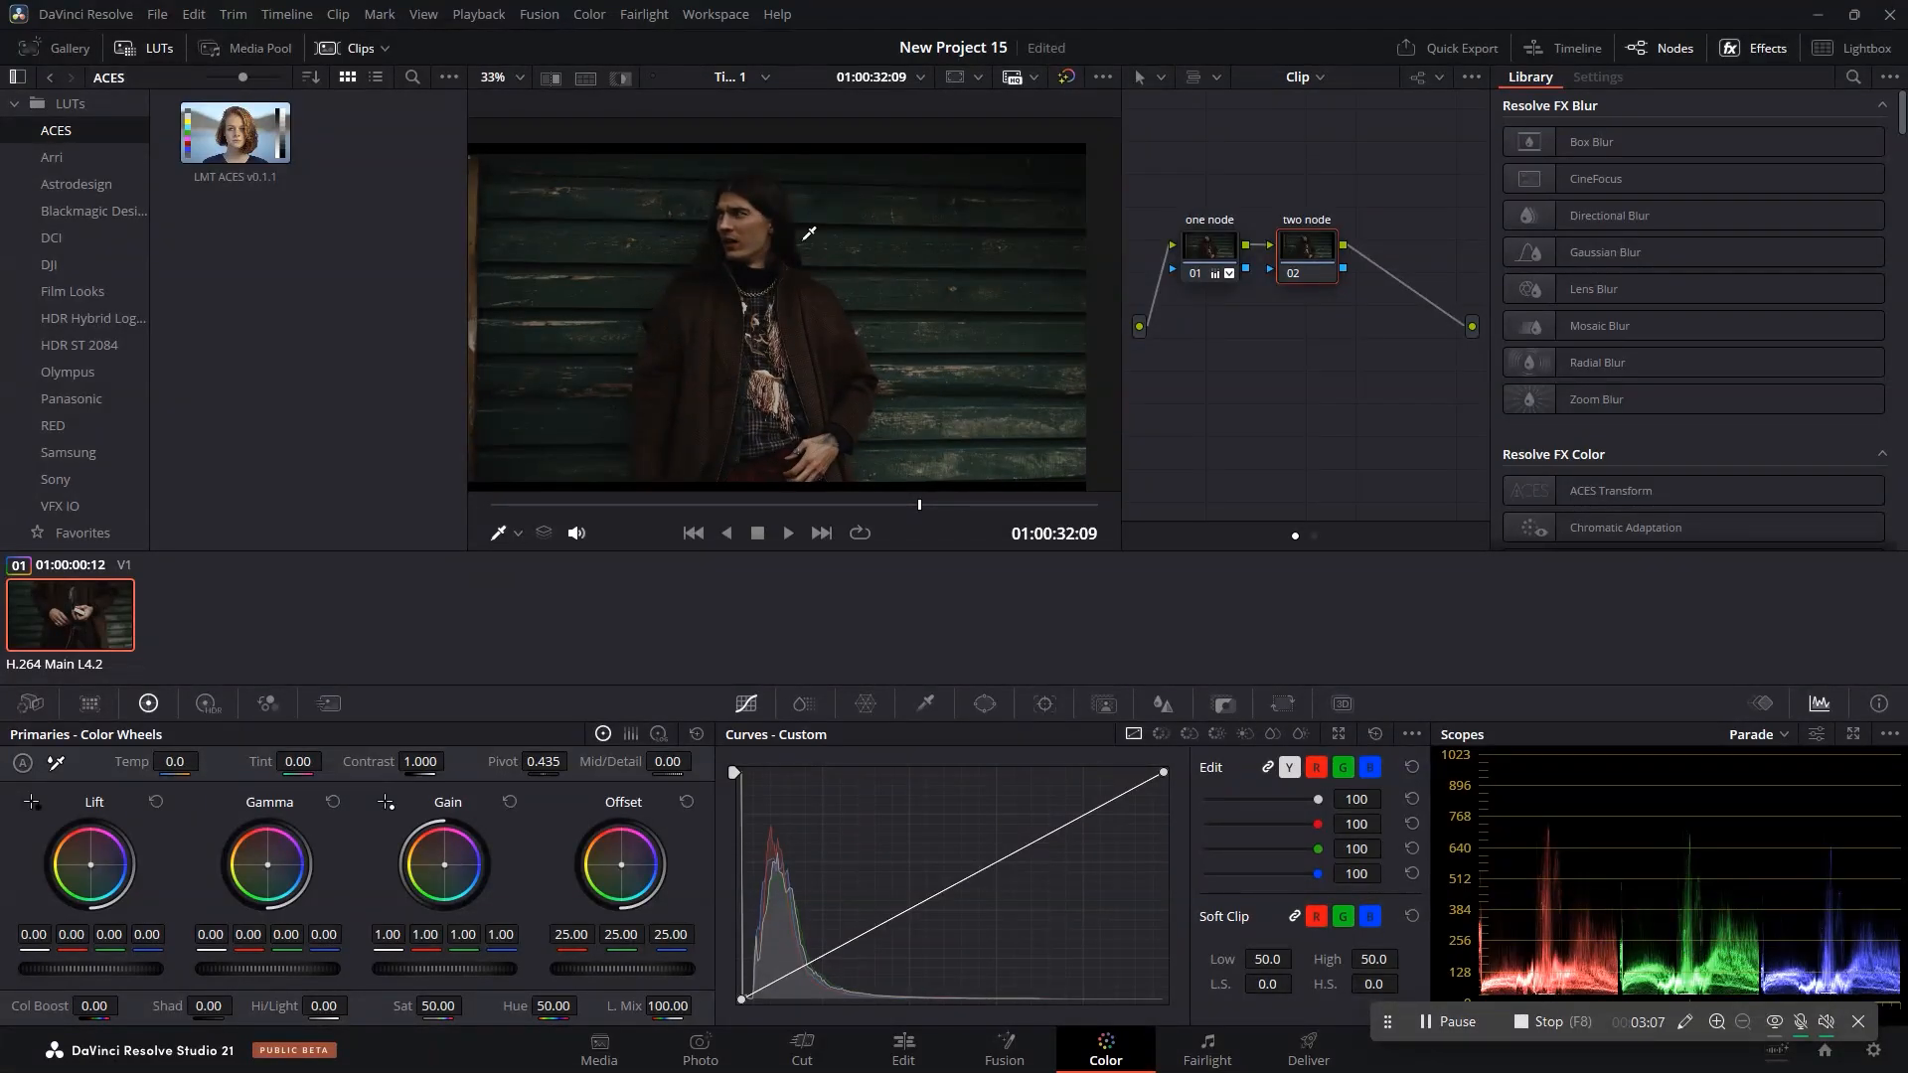
left_click(866, 706)
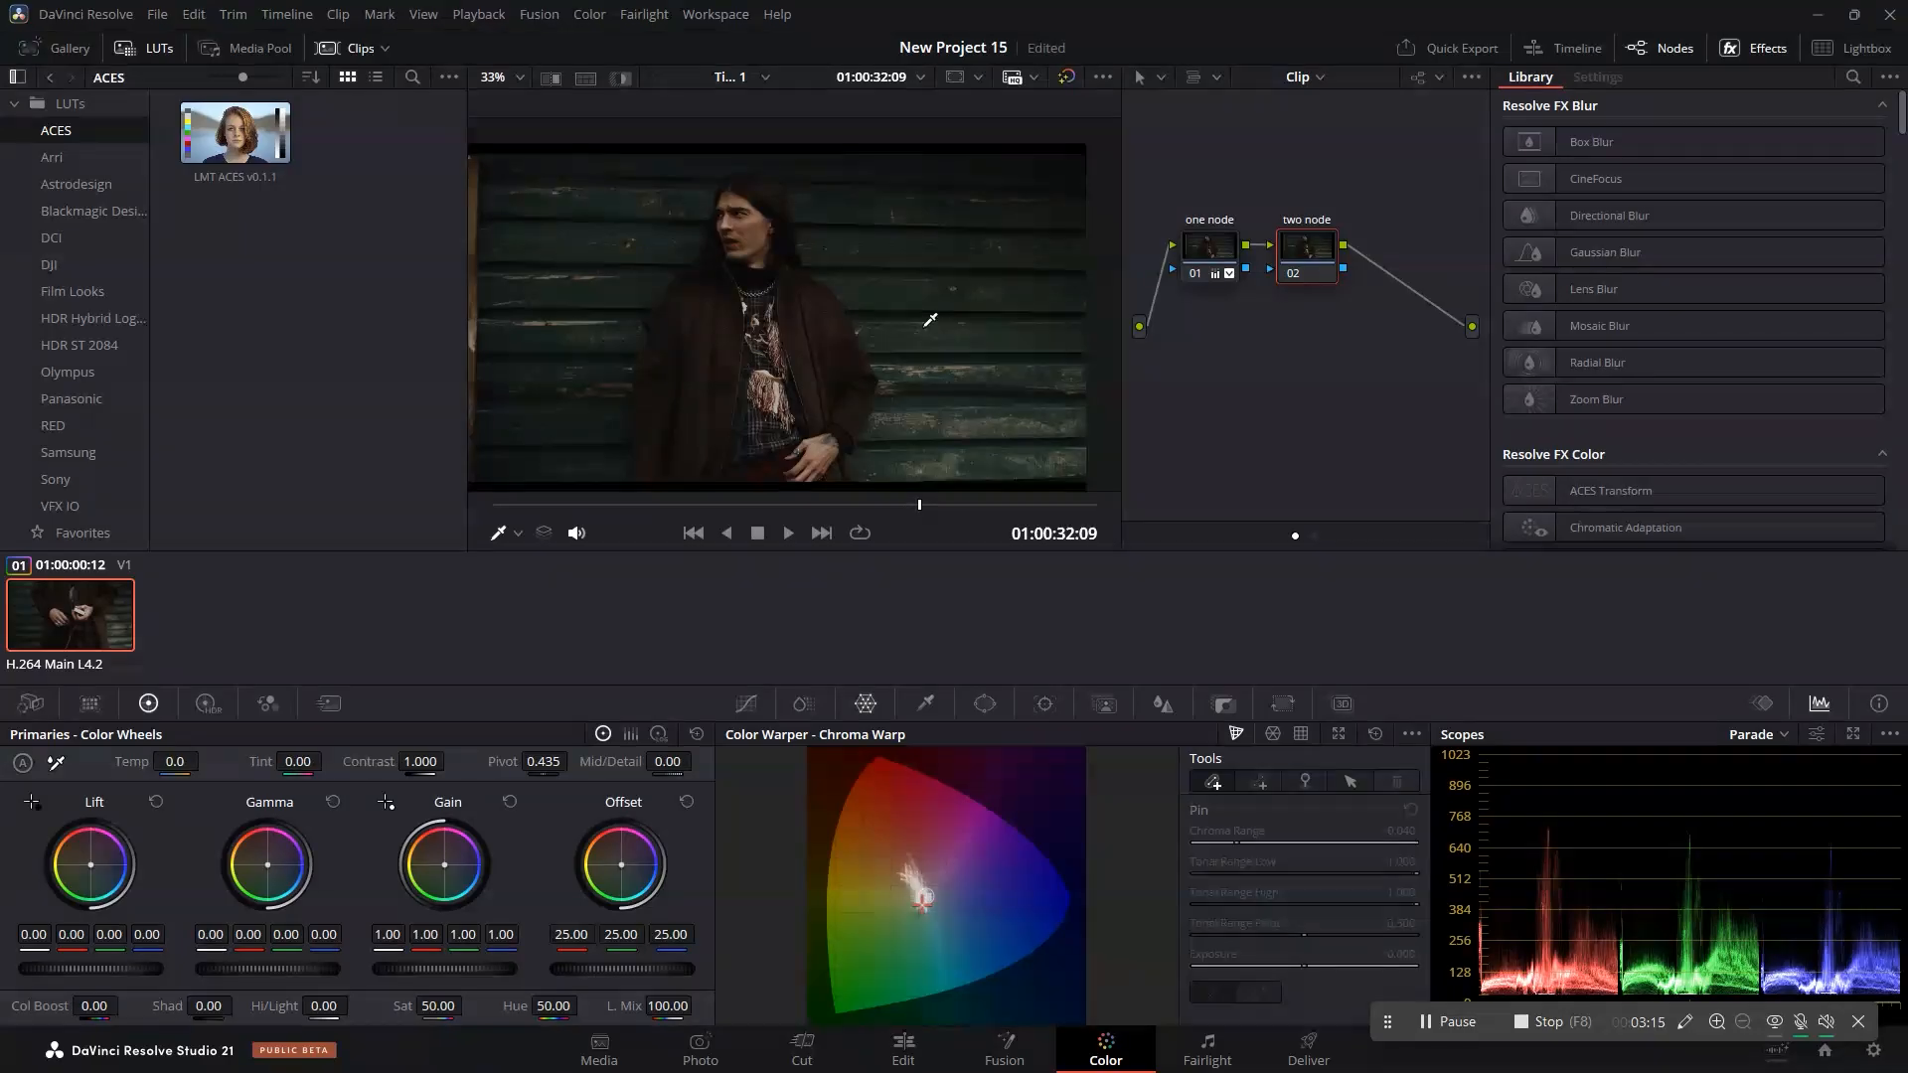
left_click_drag(929, 324, 919, 338)
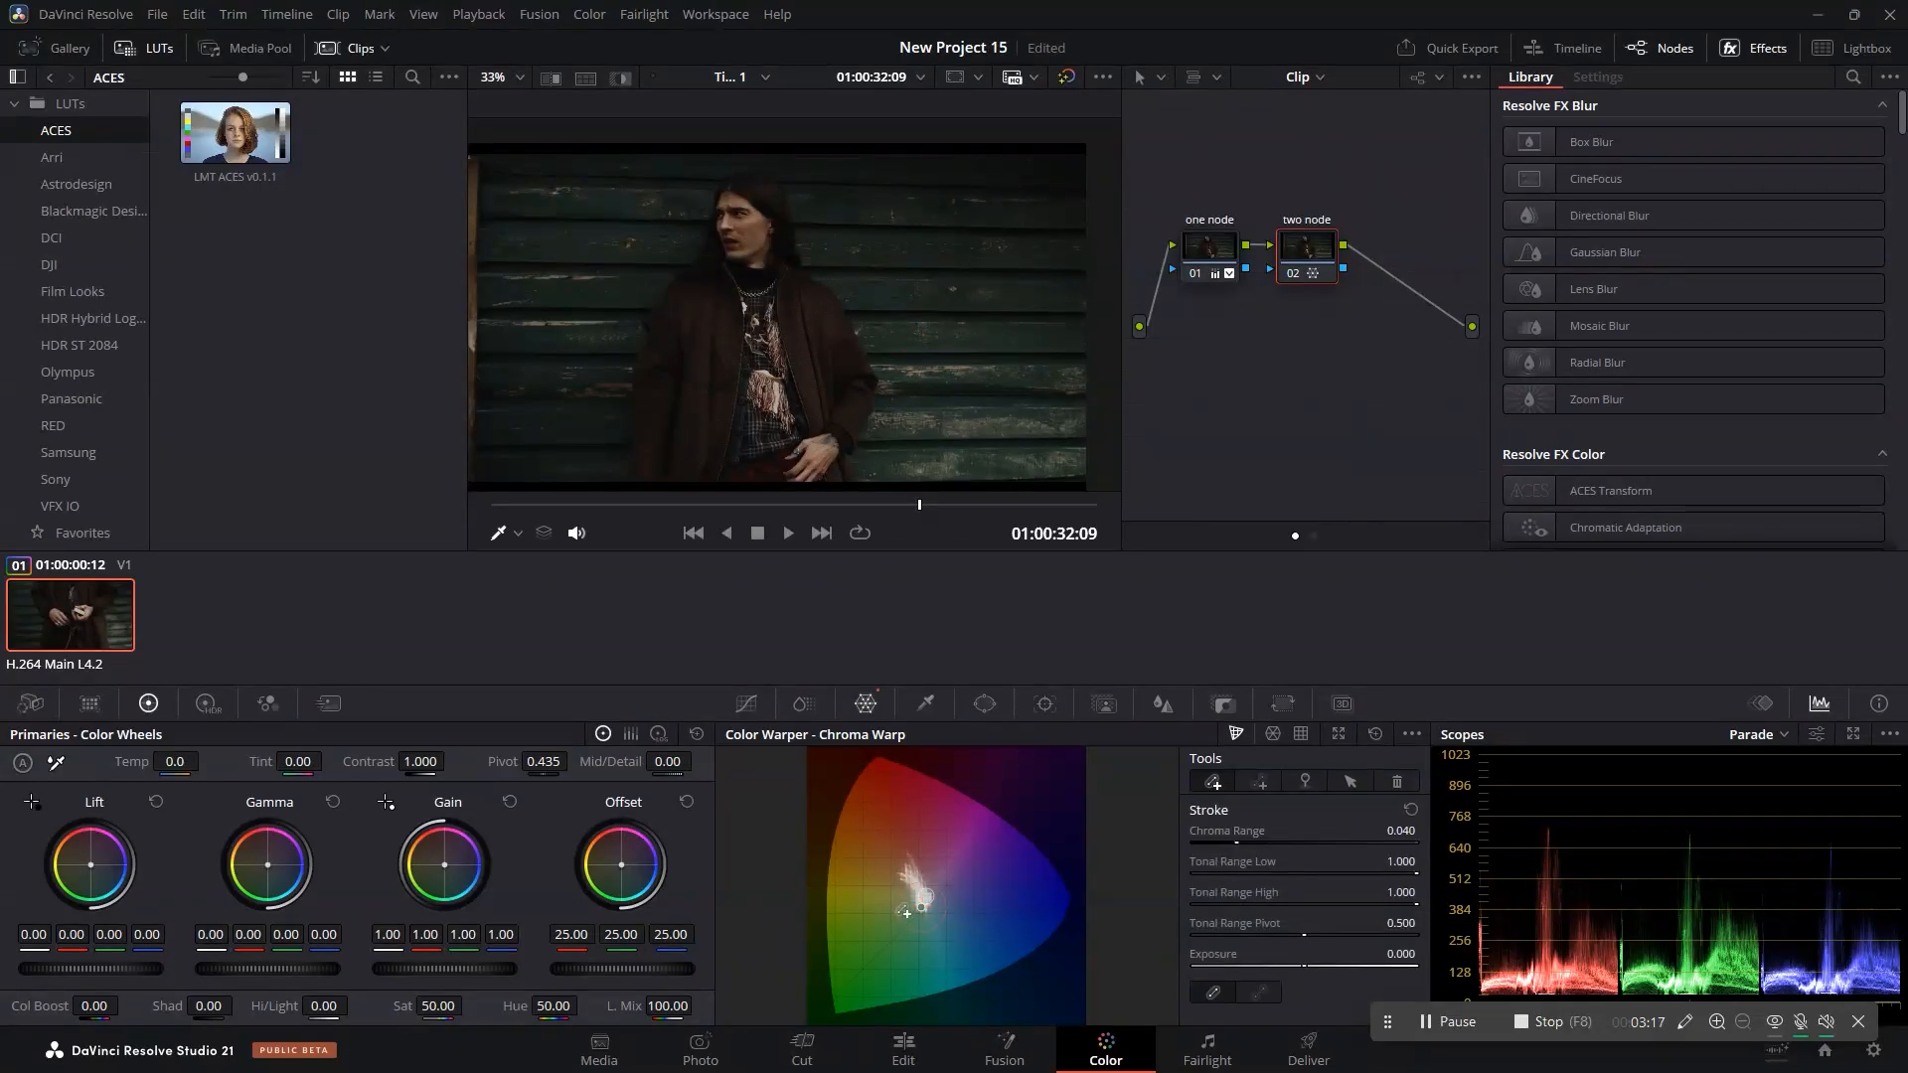
mouse_move(929, 907)
left_mouse_down()
mouse_move(897, 892)
mouse_move(960, 903)
mouse_move(910, 869)
mouse_move(880, 894)
mouse_move(940, 902)
mouse_move(897, 906)
mouse_move(903, 930)
left_mouse_up()
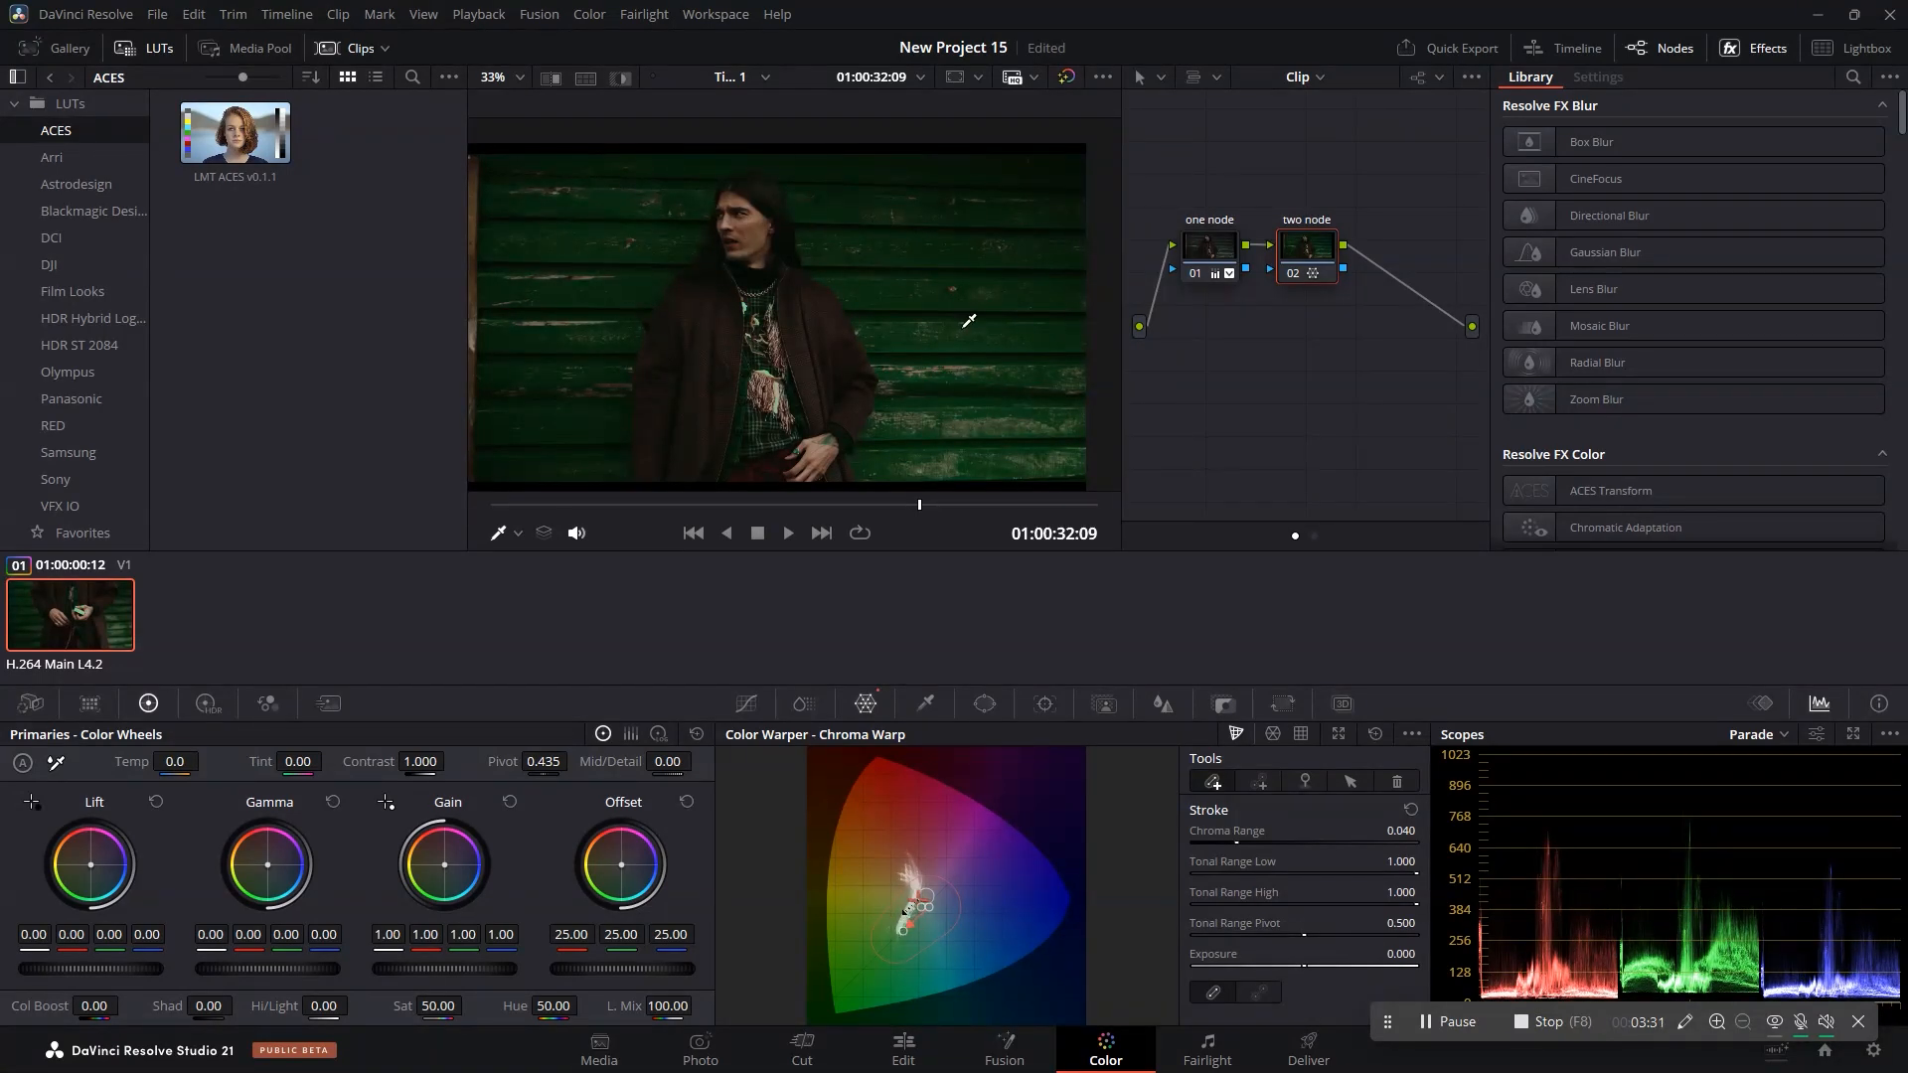
key("ctrl+s")
Sample the man's skin in Chroma Warp, shift it towards a warm red-orange, and compare the image with the grade bypassed.
scroll(878, 200, "up", 2)
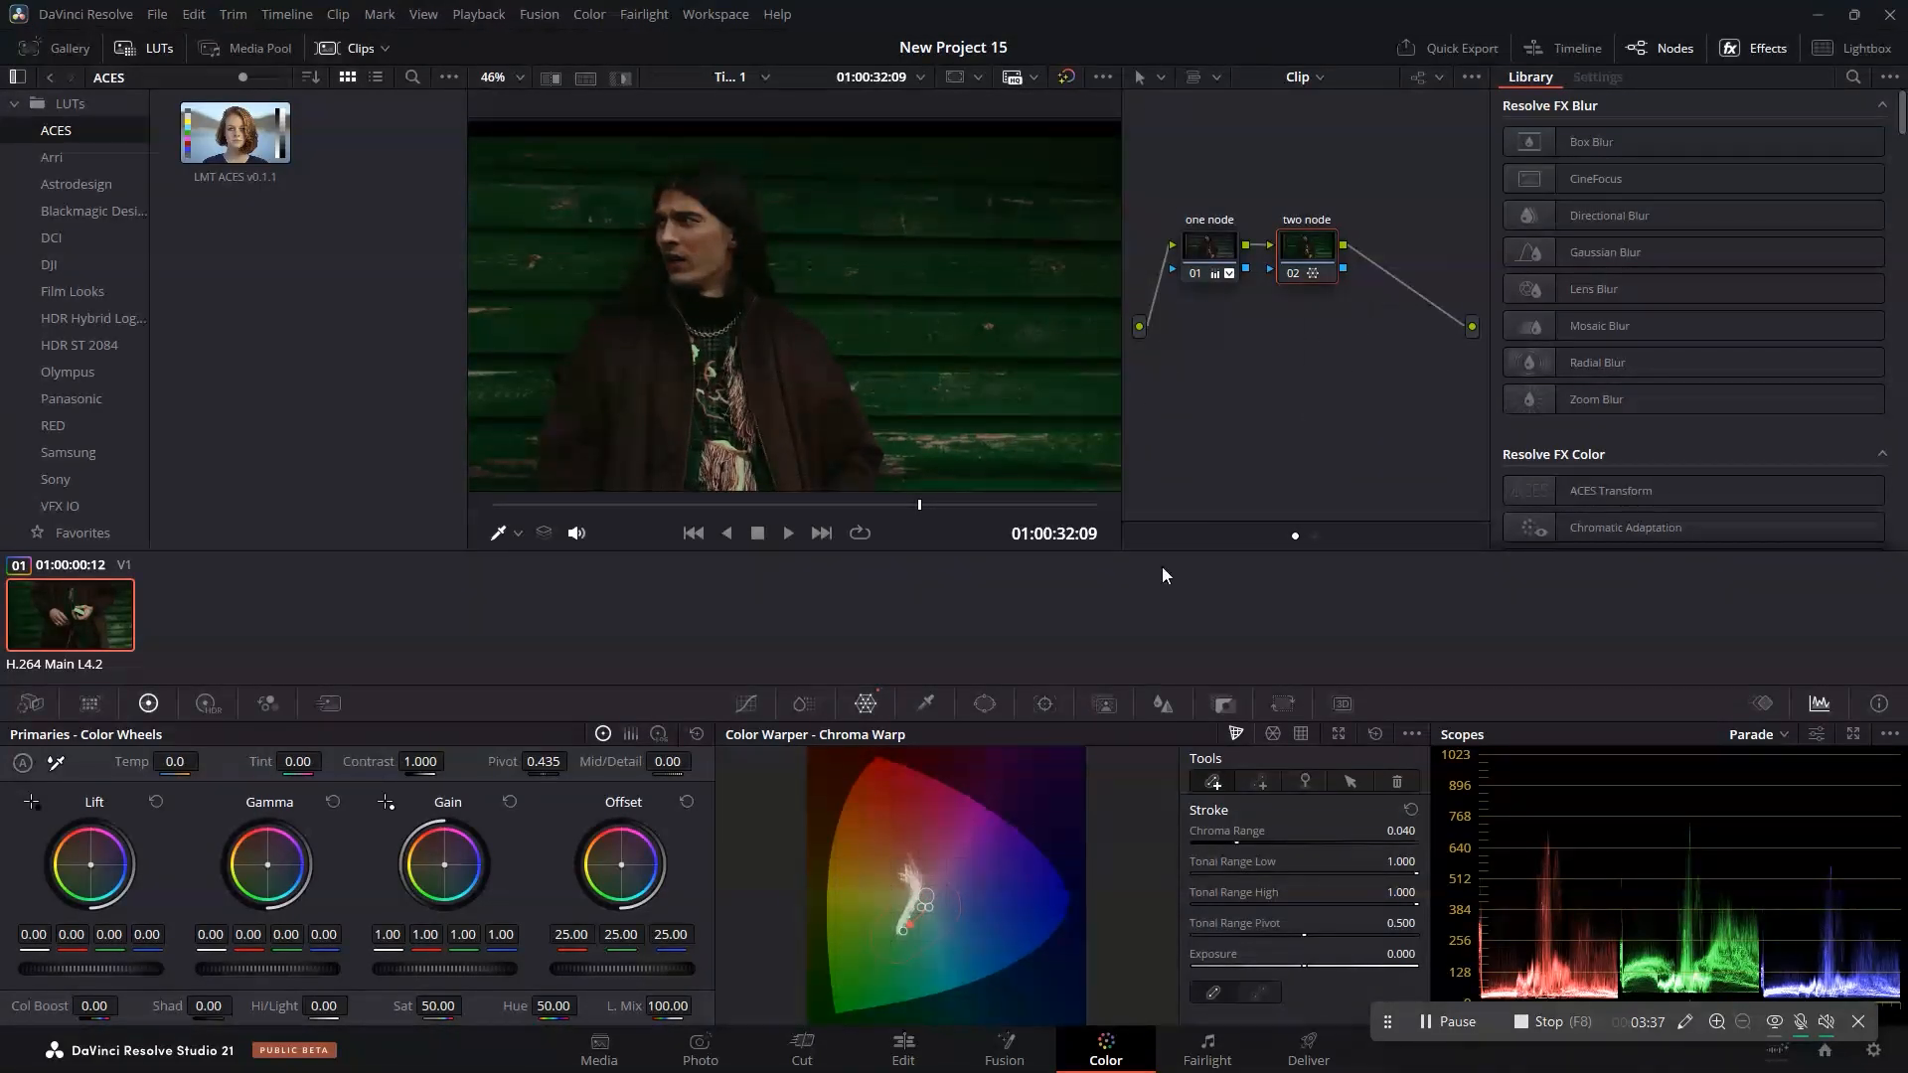
left_click(705, 236)
left_click_drag(925, 895, 903, 857)
scroll(930, 253, "down", 4)
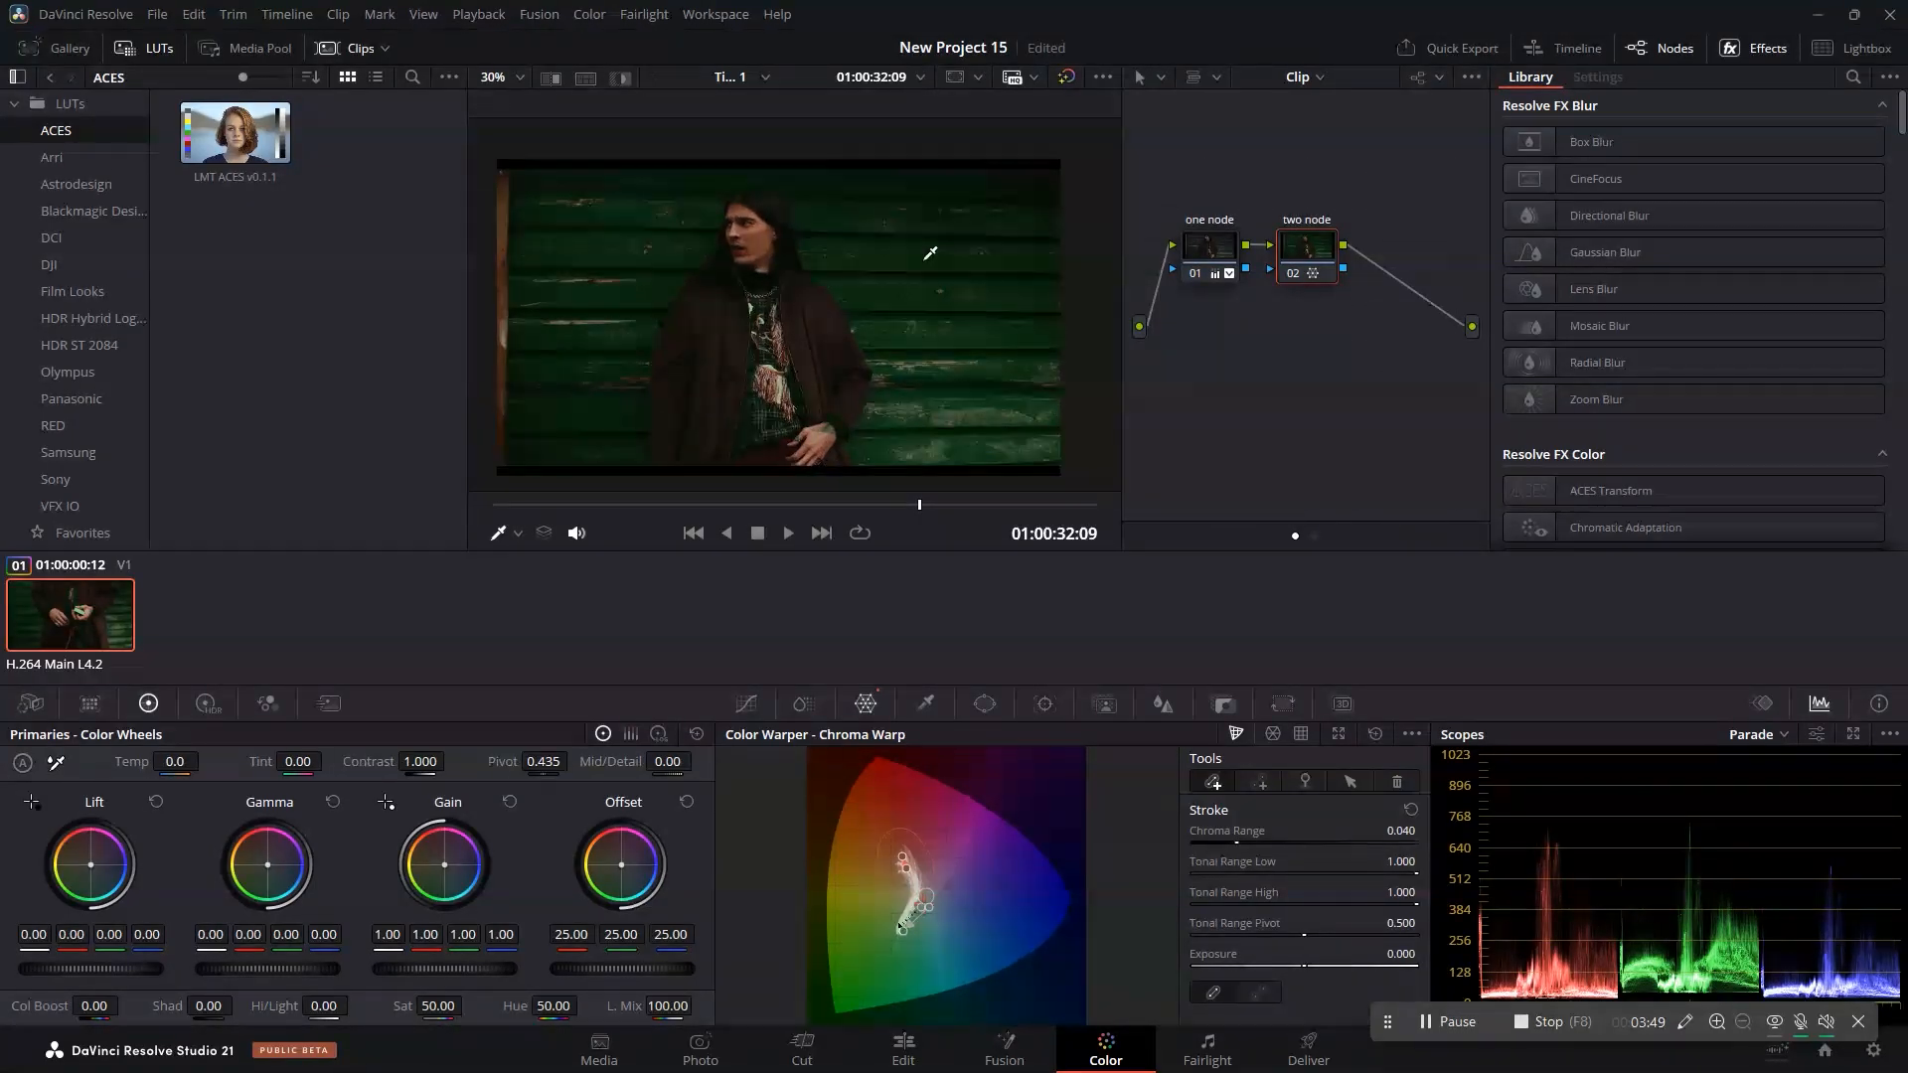
scroll(907, 326, "up", 1)
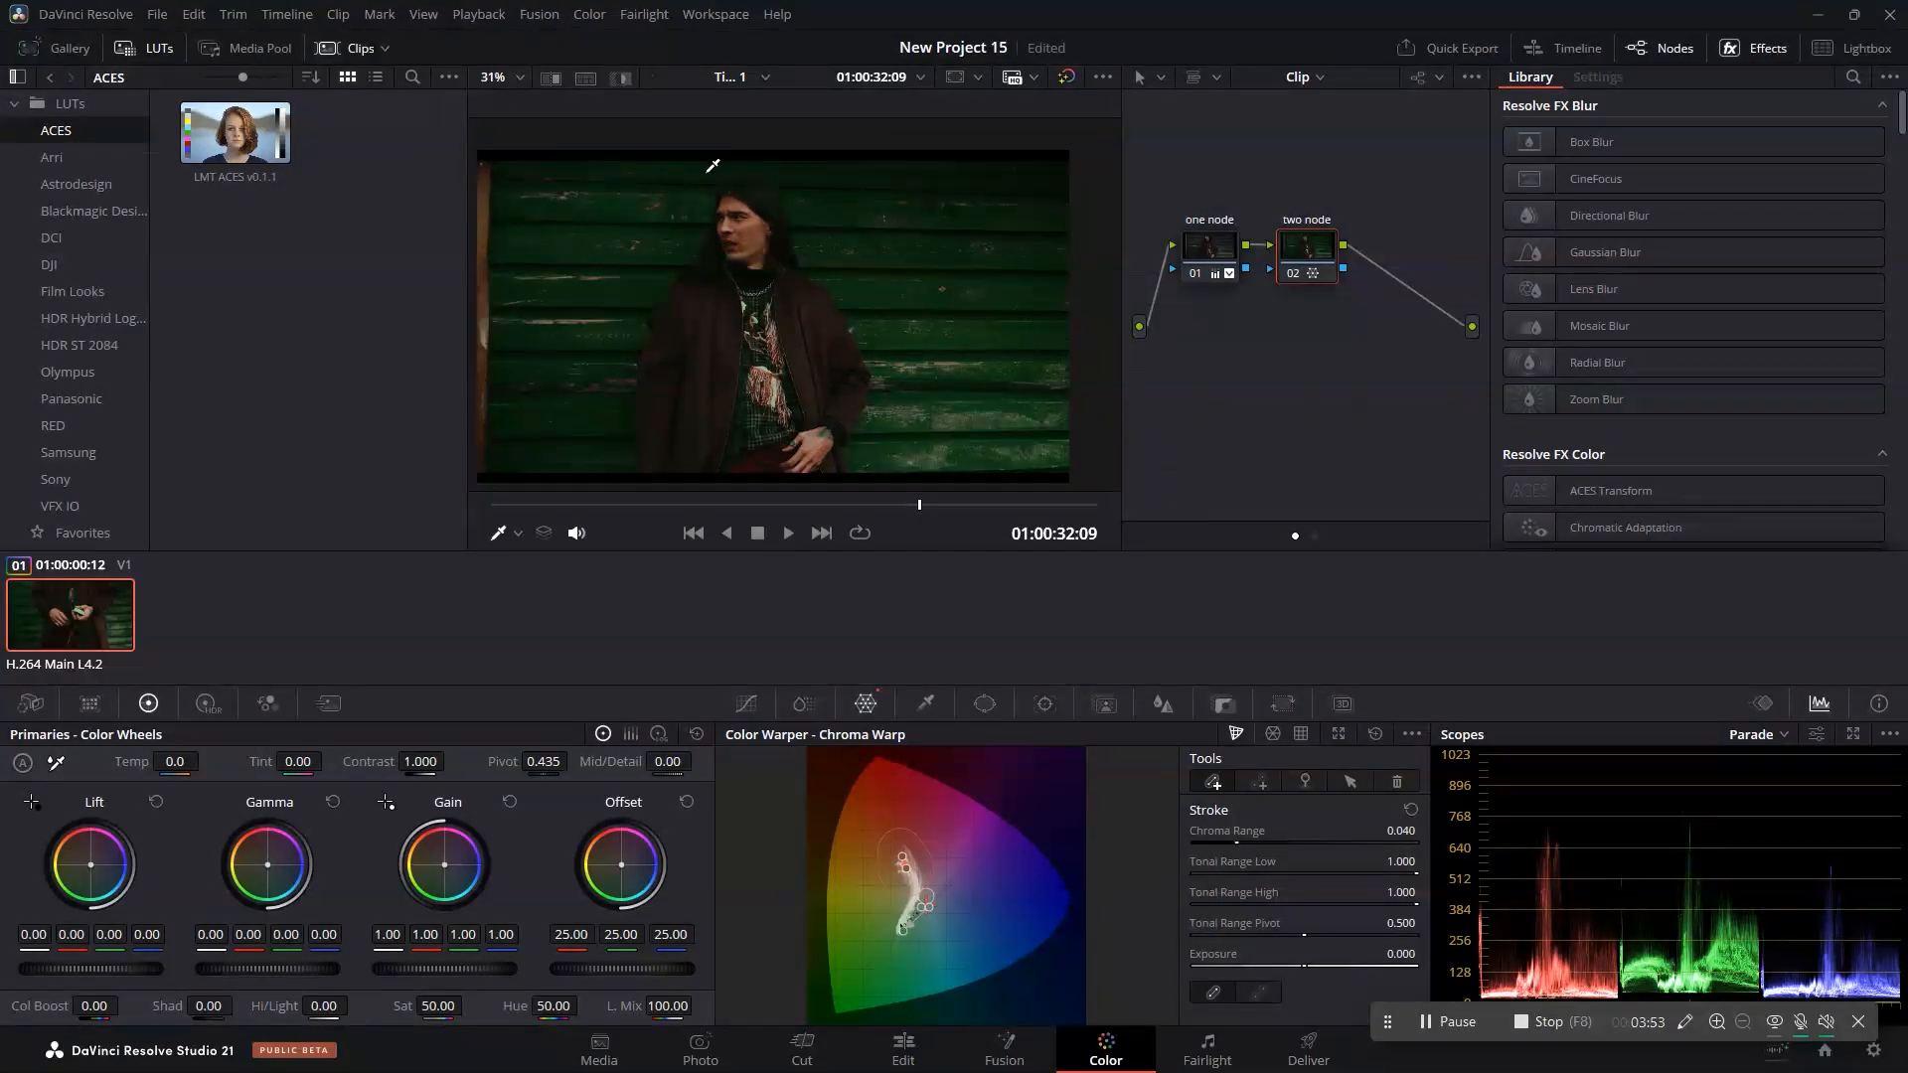
left_click(1065, 75)
left_click(1066, 75)
scroll(896, 248, "up", 3)
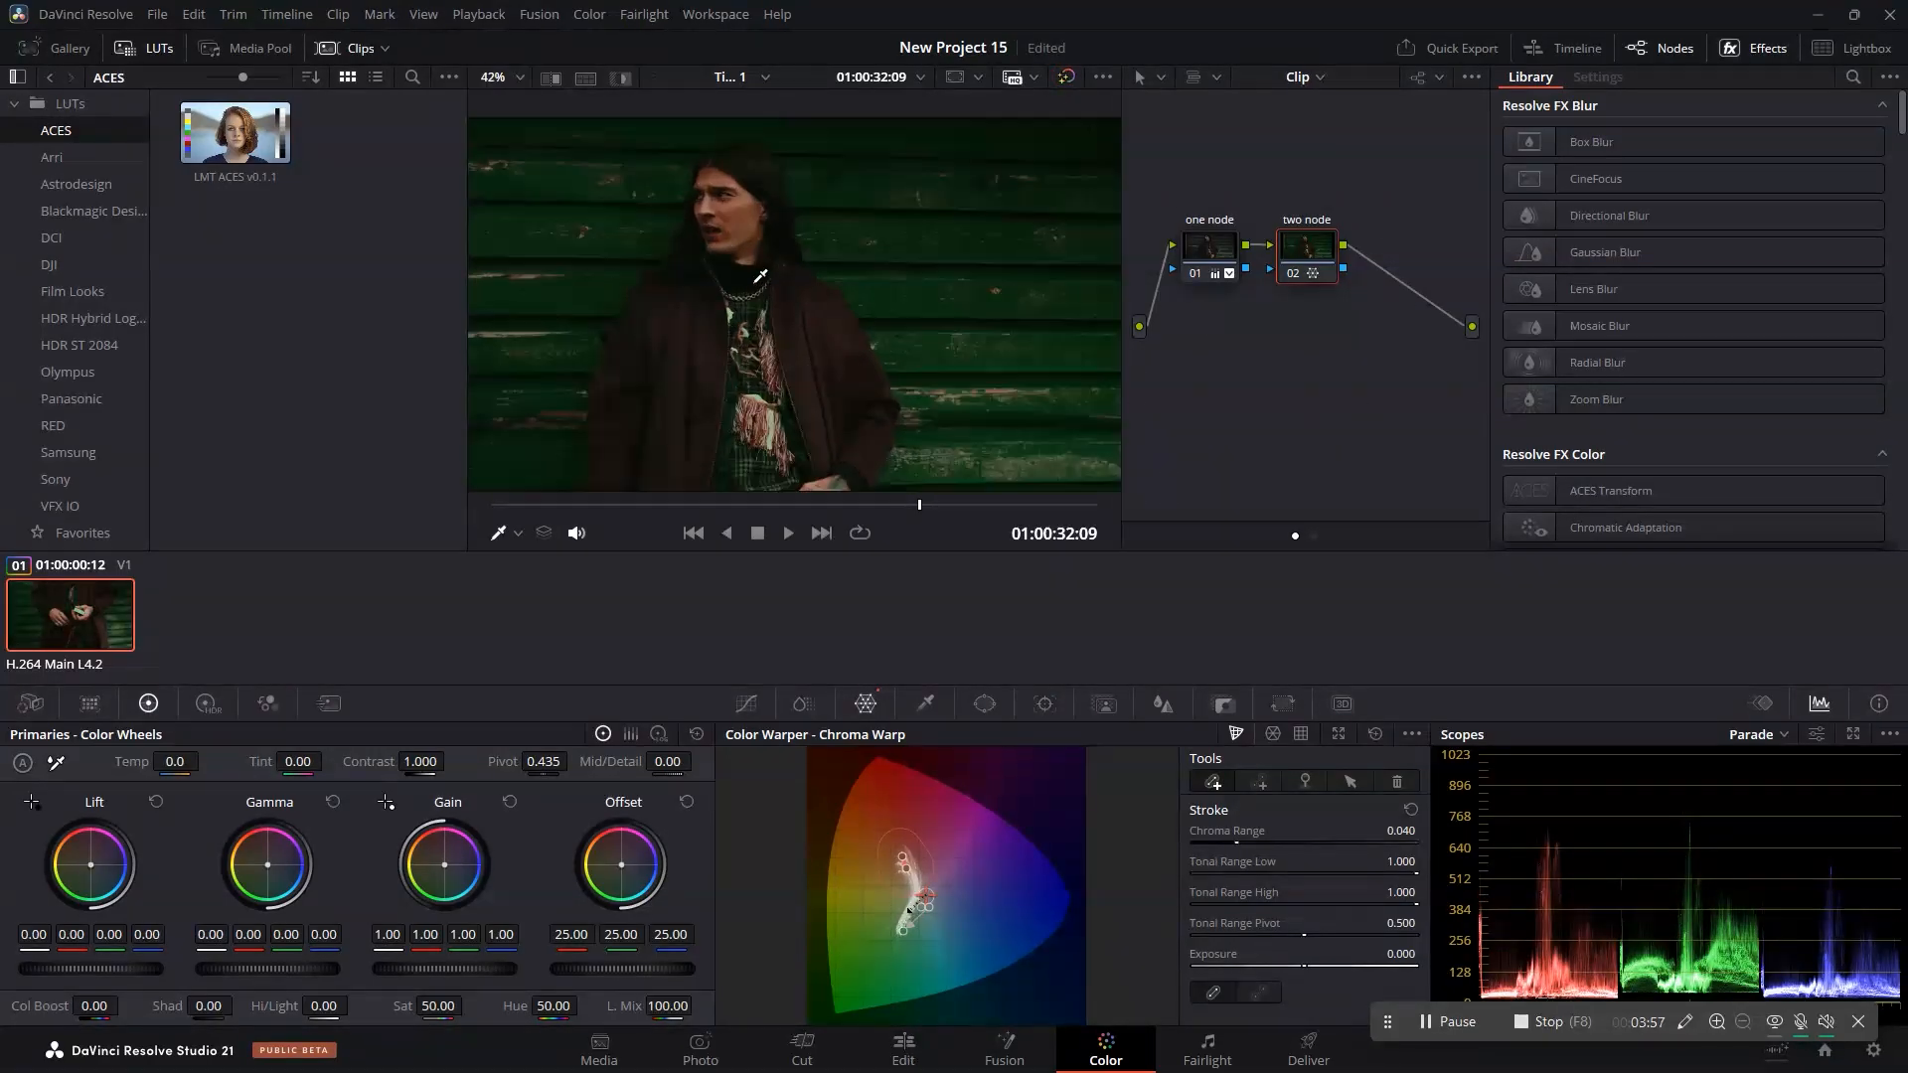
scroll(878, 235, "down", 3)
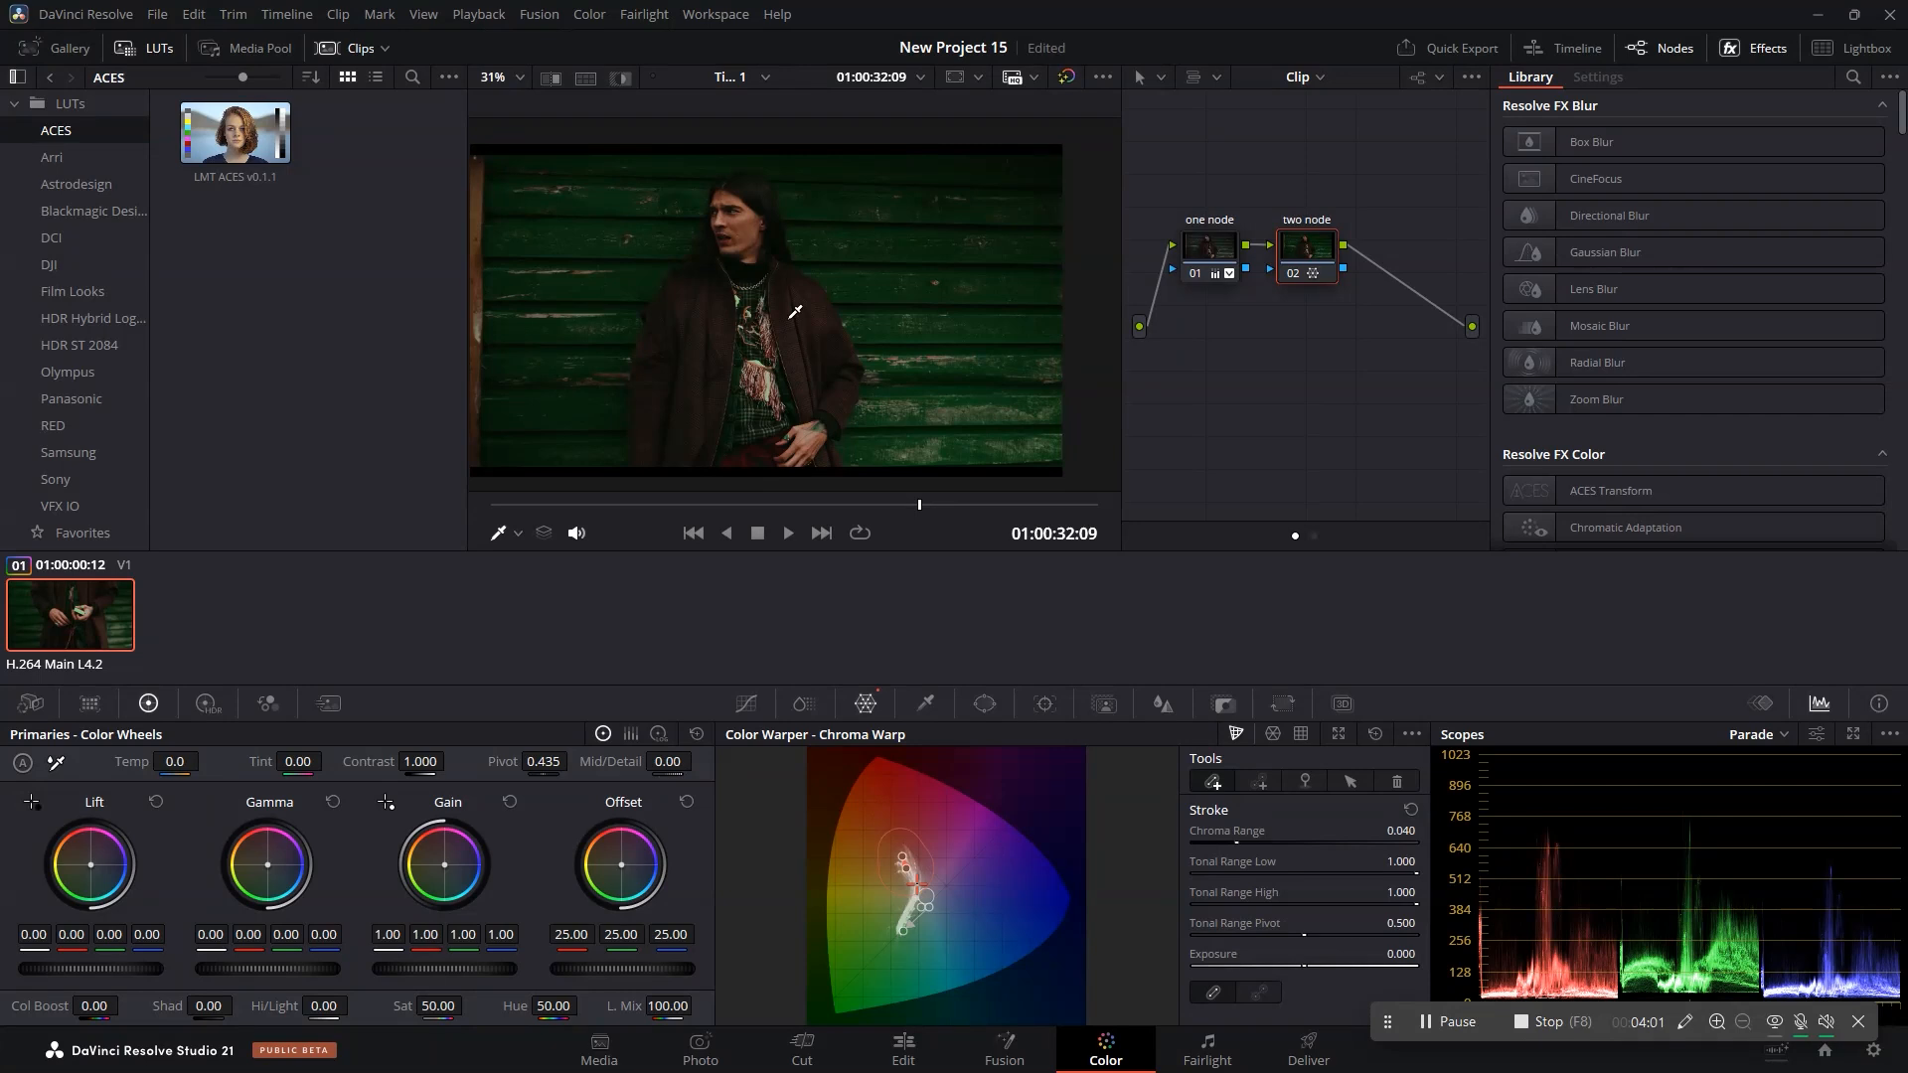
scroll(750, 443, "up", 1)
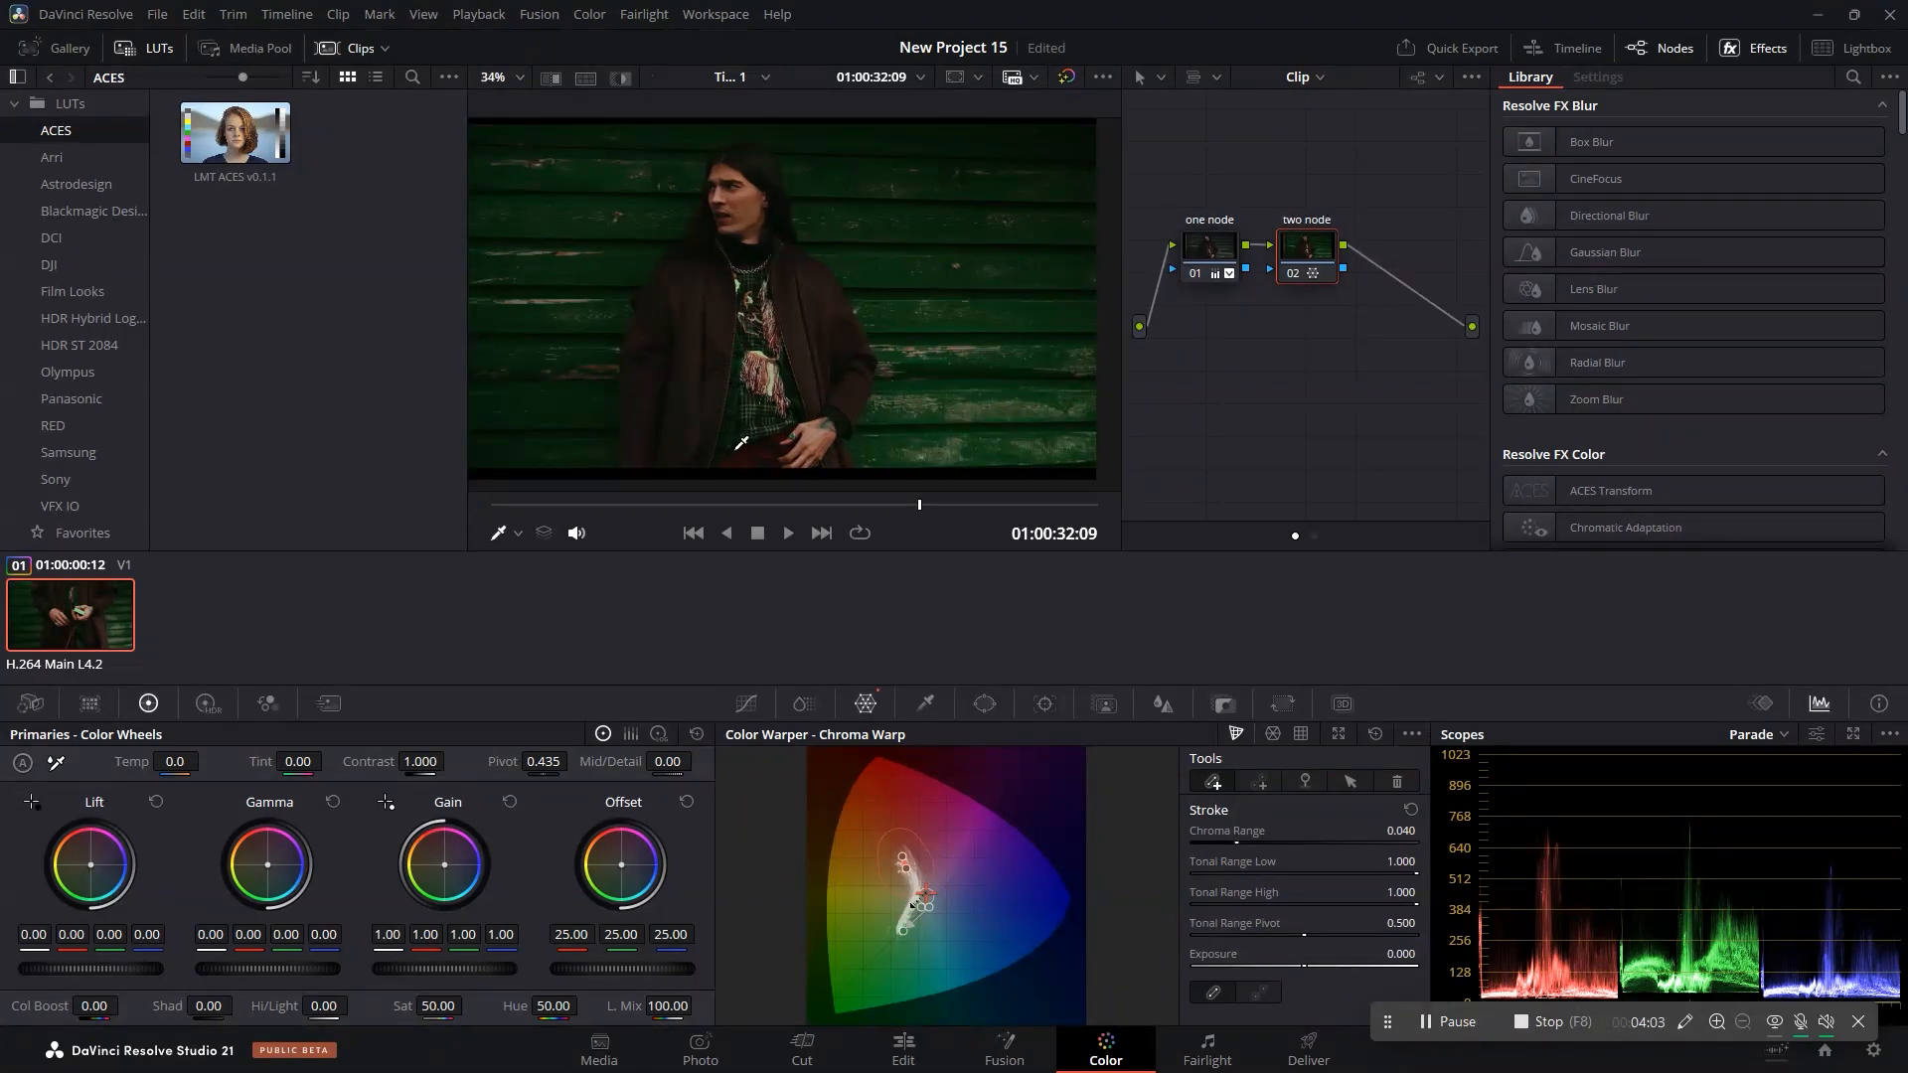
Add a serial node after "two node", label it "node three" and arrange the nodes in the graph.
left_click_drag(1282, 256, 1257, 190)
right_click(1260, 189)
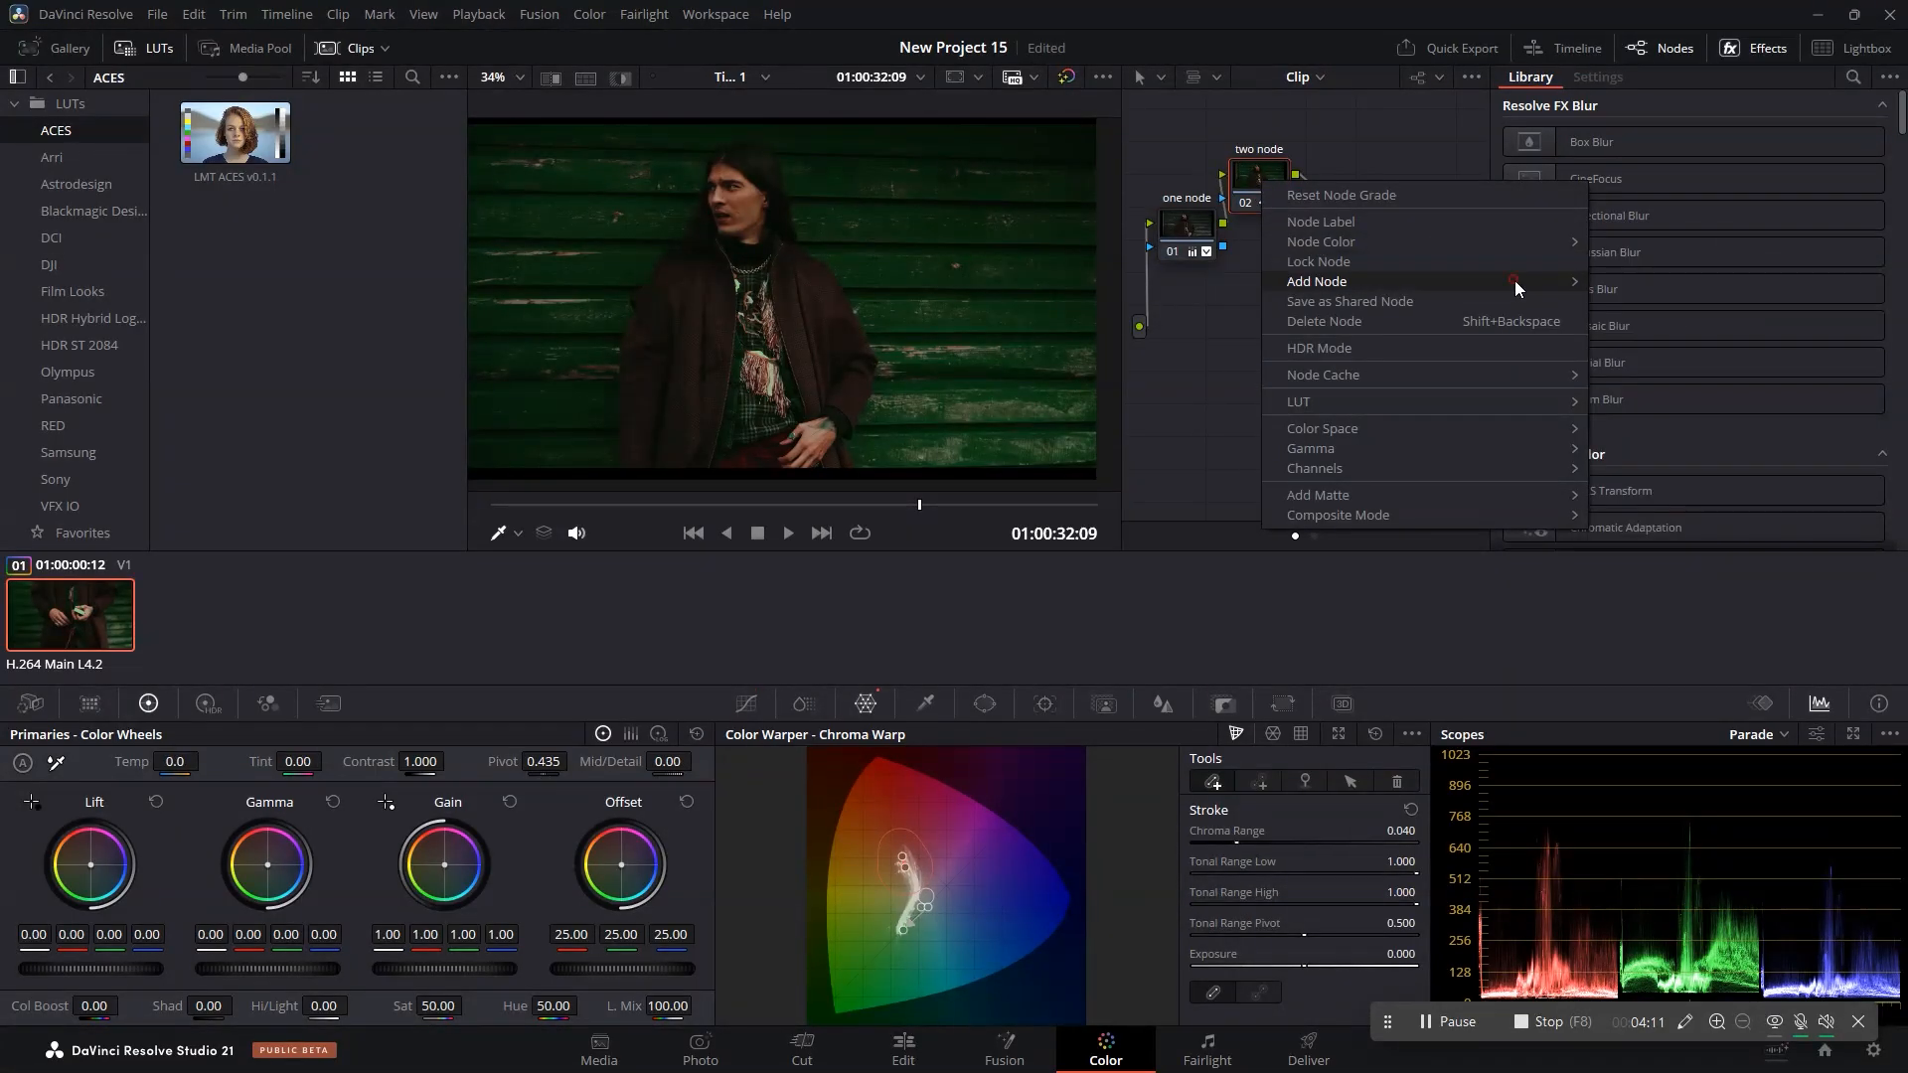
mouse_move(1515, 281)
left_click(1635, 282)
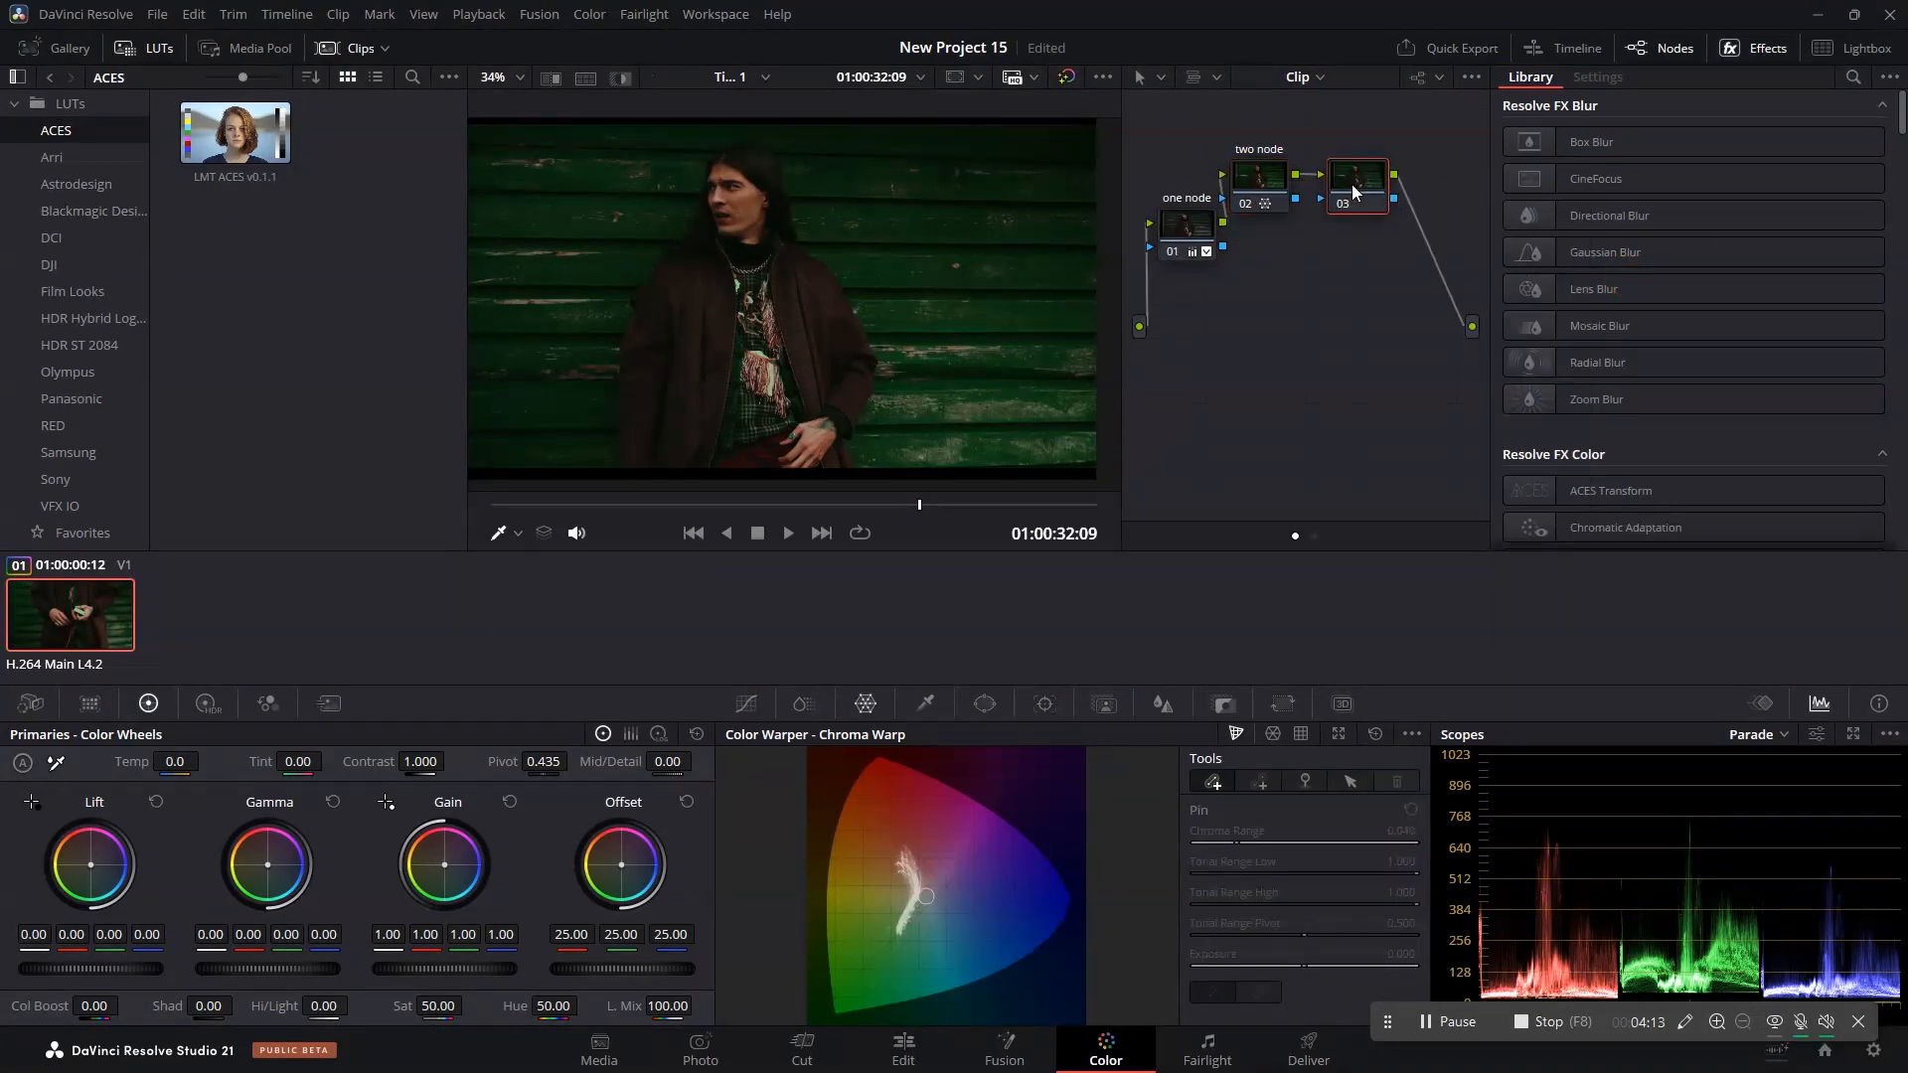
right_click(1353, 189)
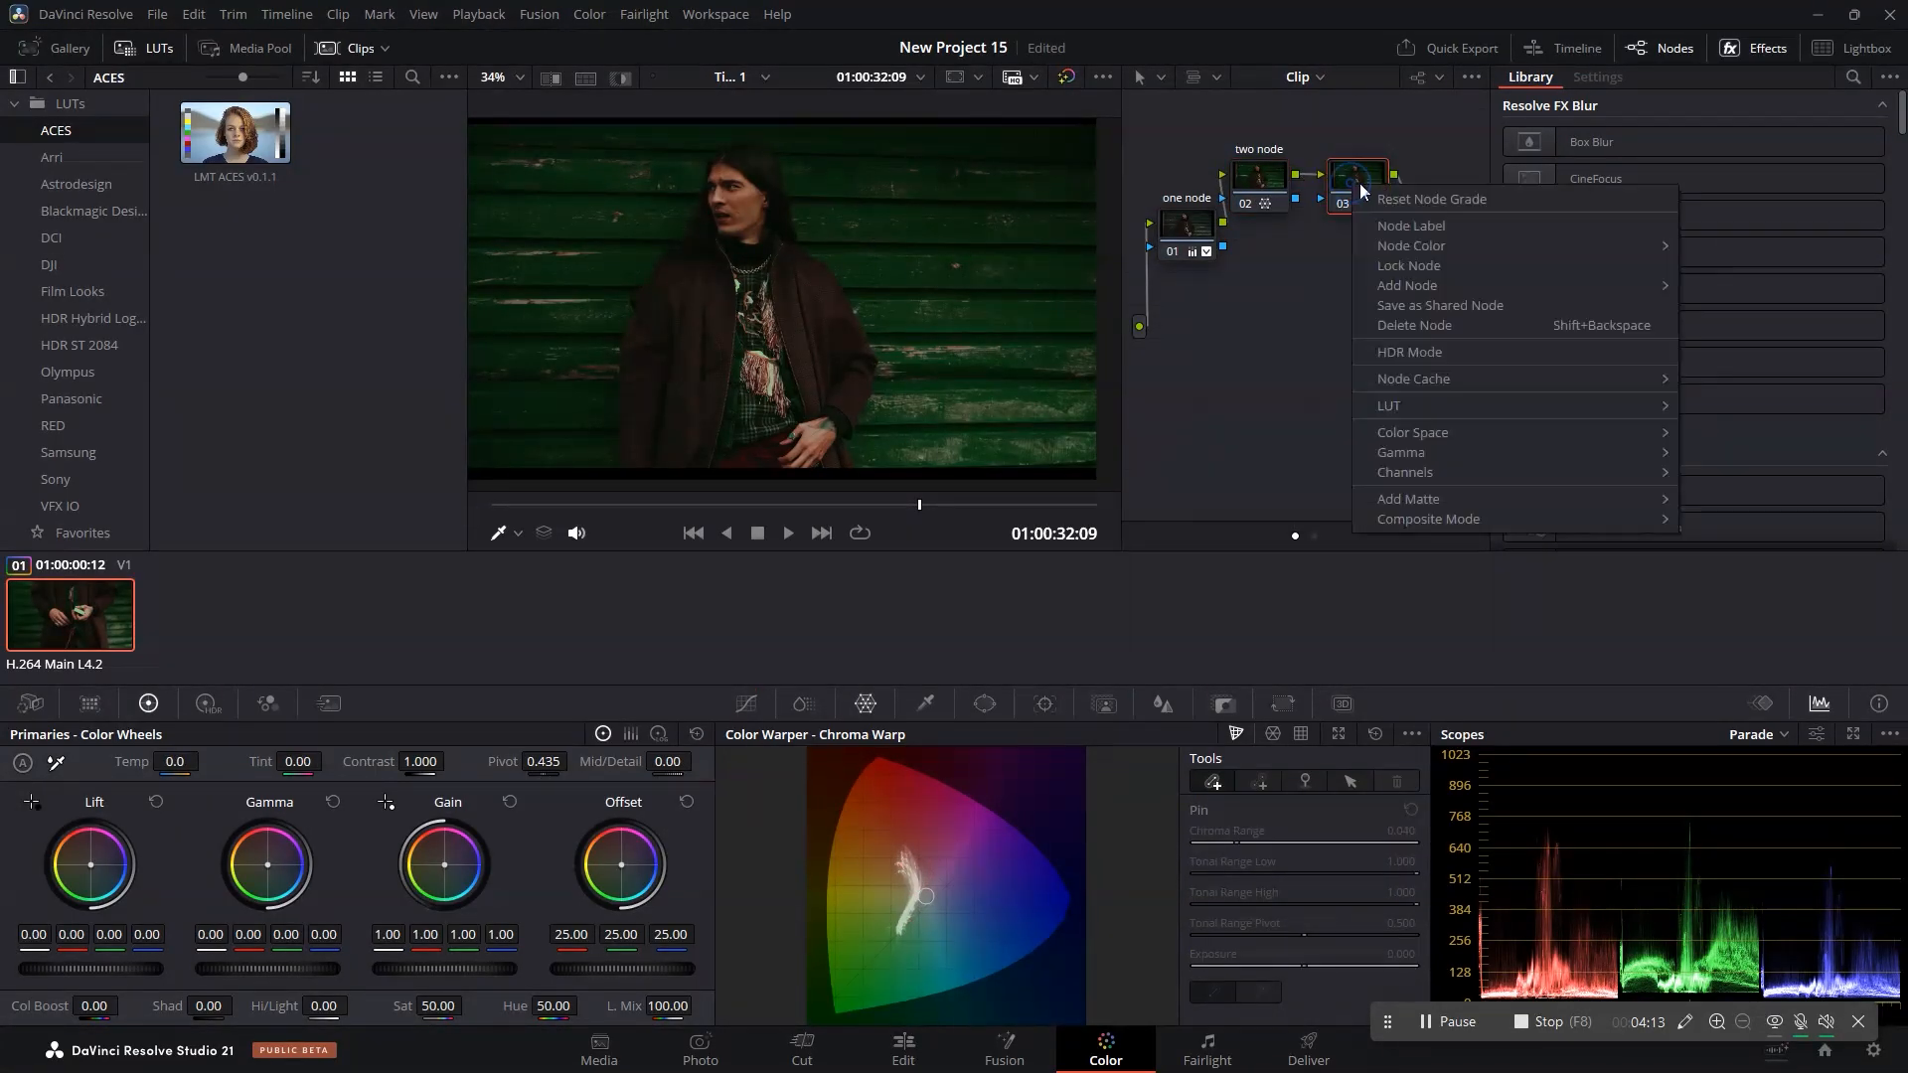
left_click(1413, 228)
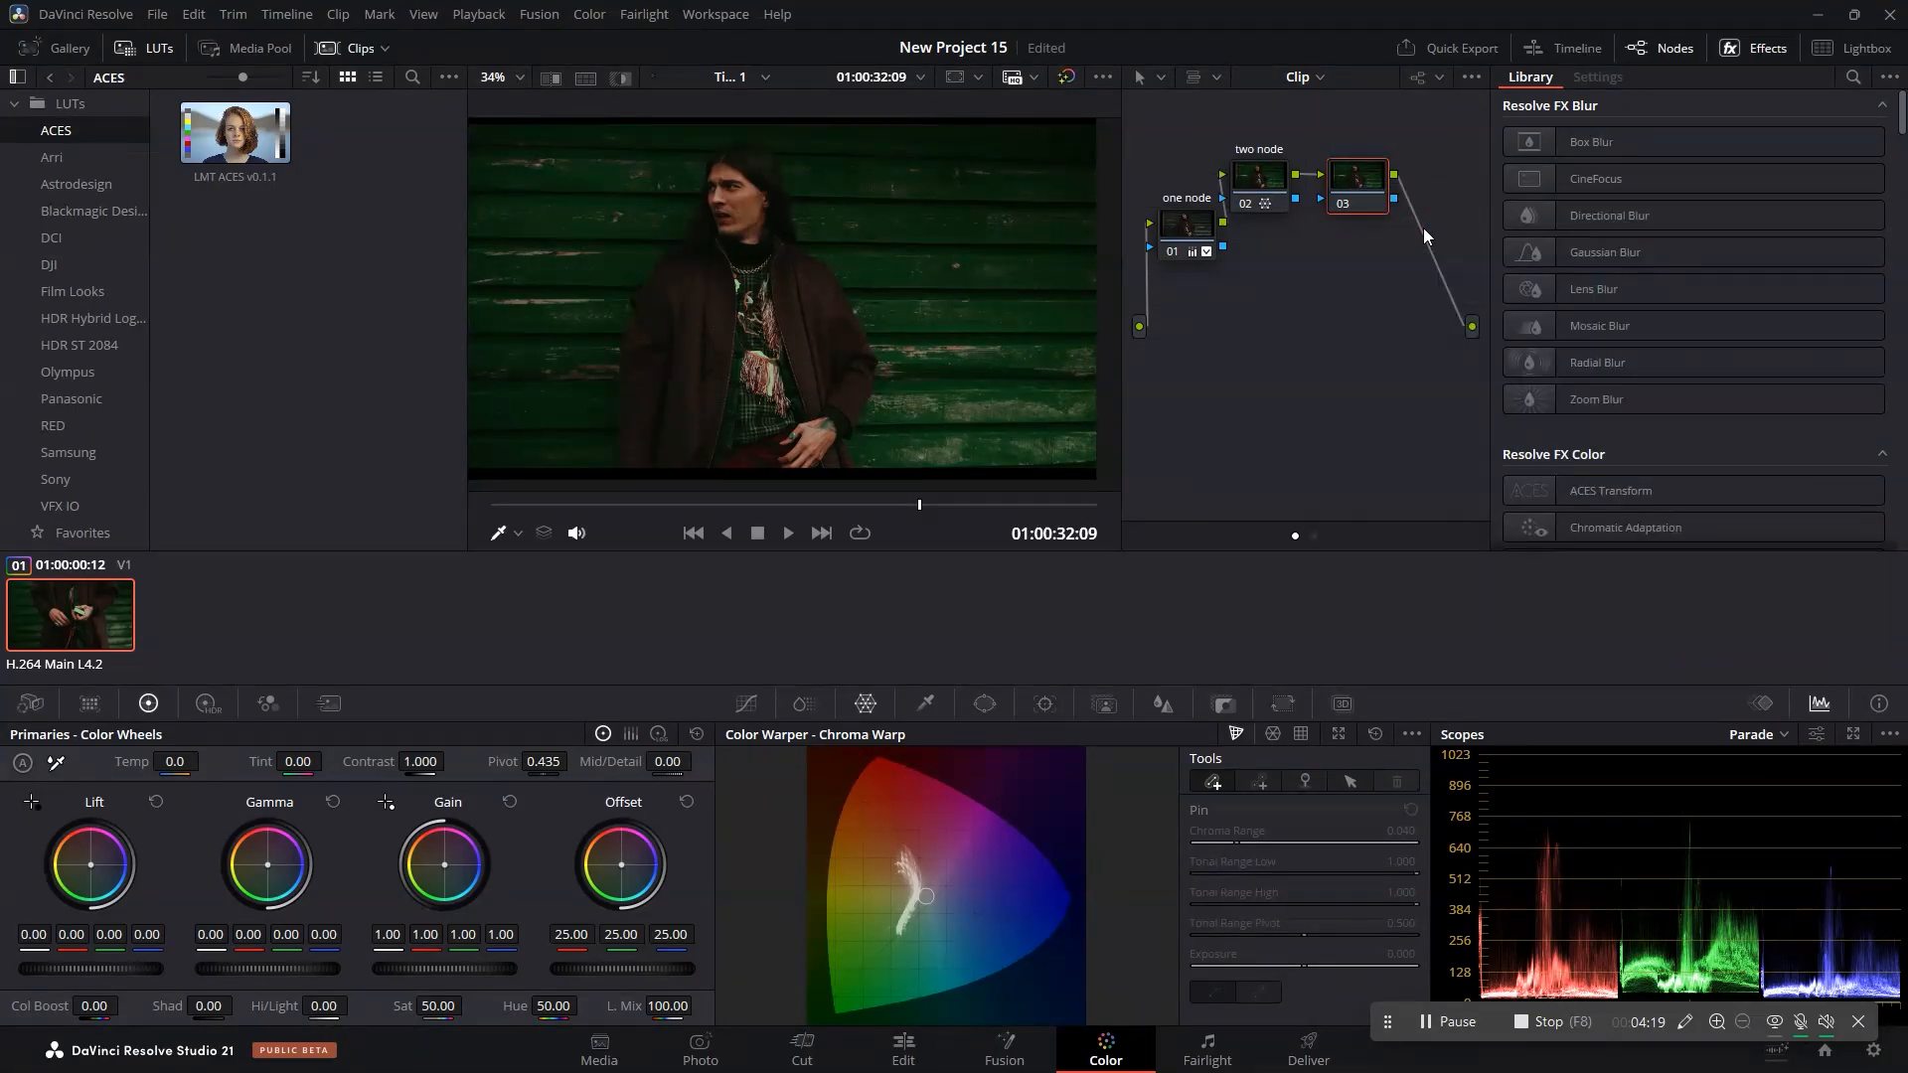
type("node three")
key("Return")
left_click_drag(1333, 203, 1331, 238)
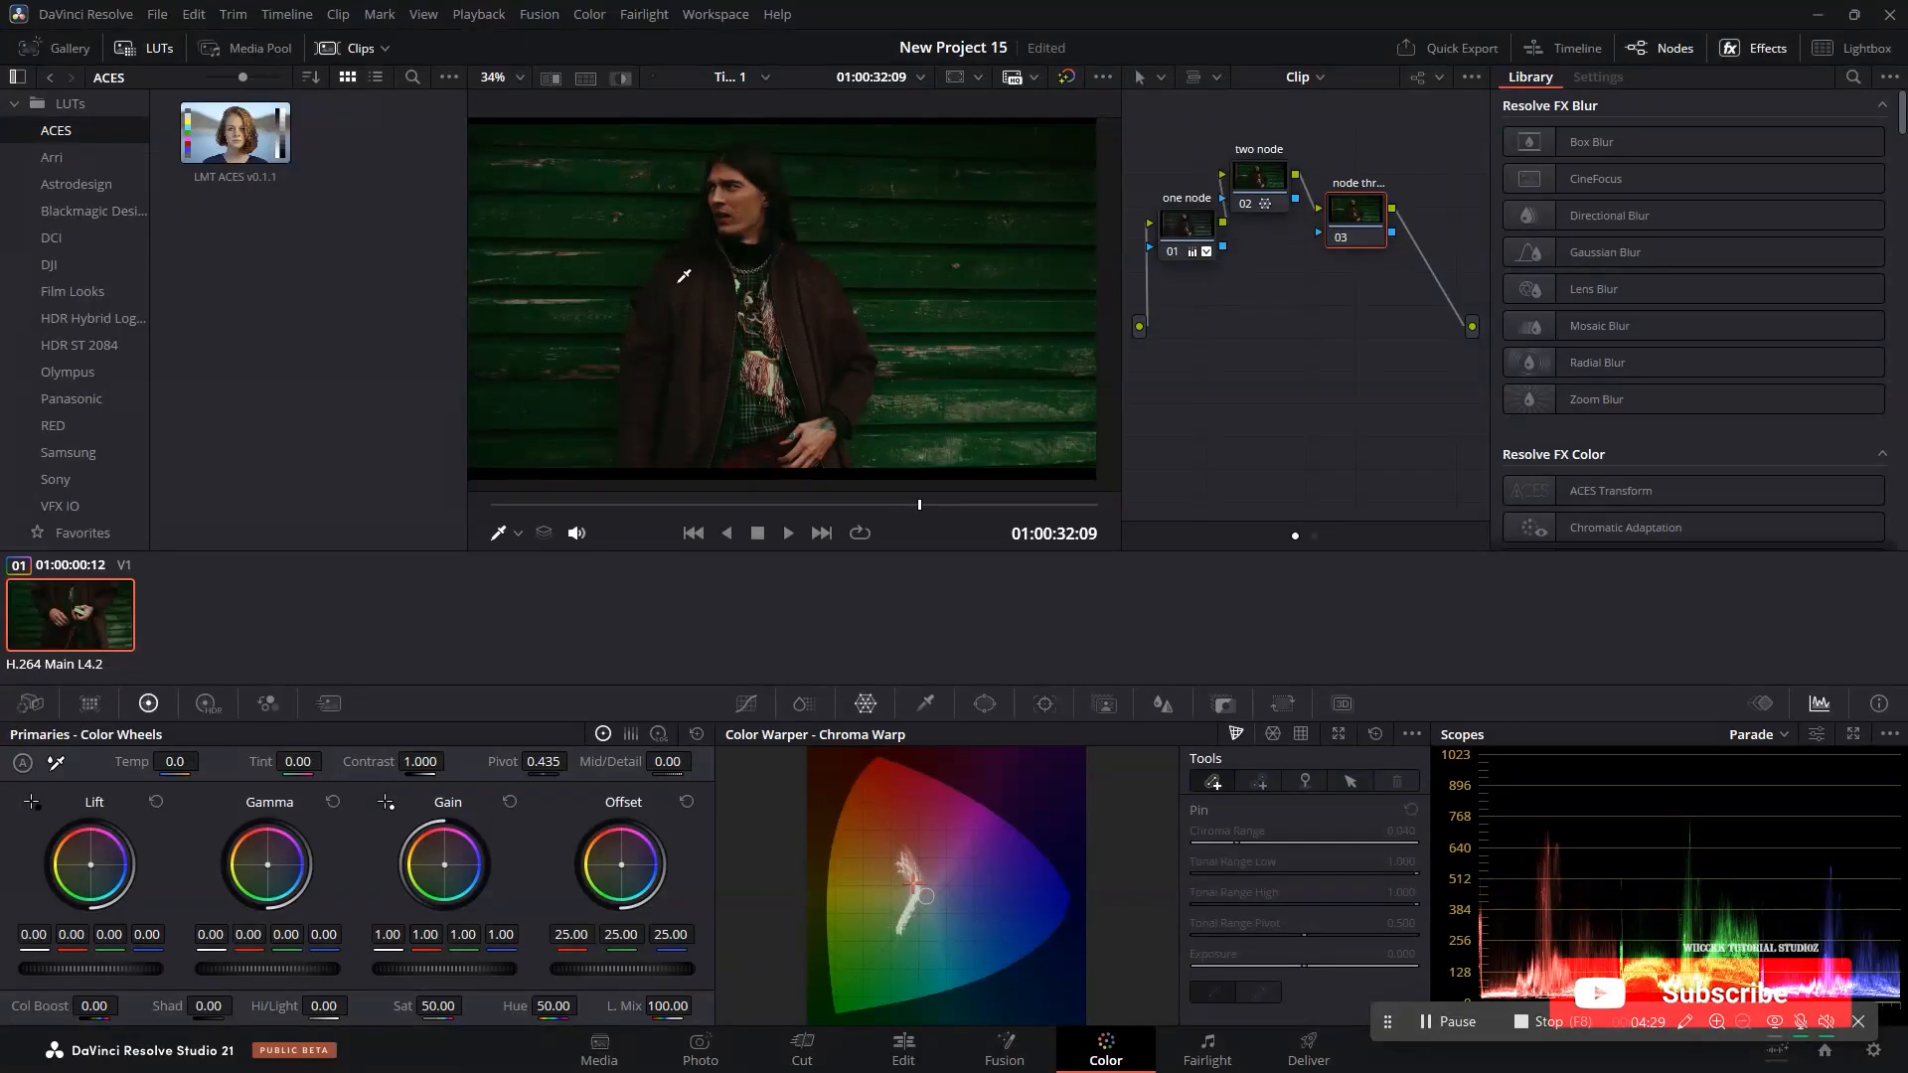
Warm "node three" with the Offset wheel to red 27.62, green 24.25 and blue 21.41, and compare with the grade bypassed.
scroll(682, 275, "up", 1)
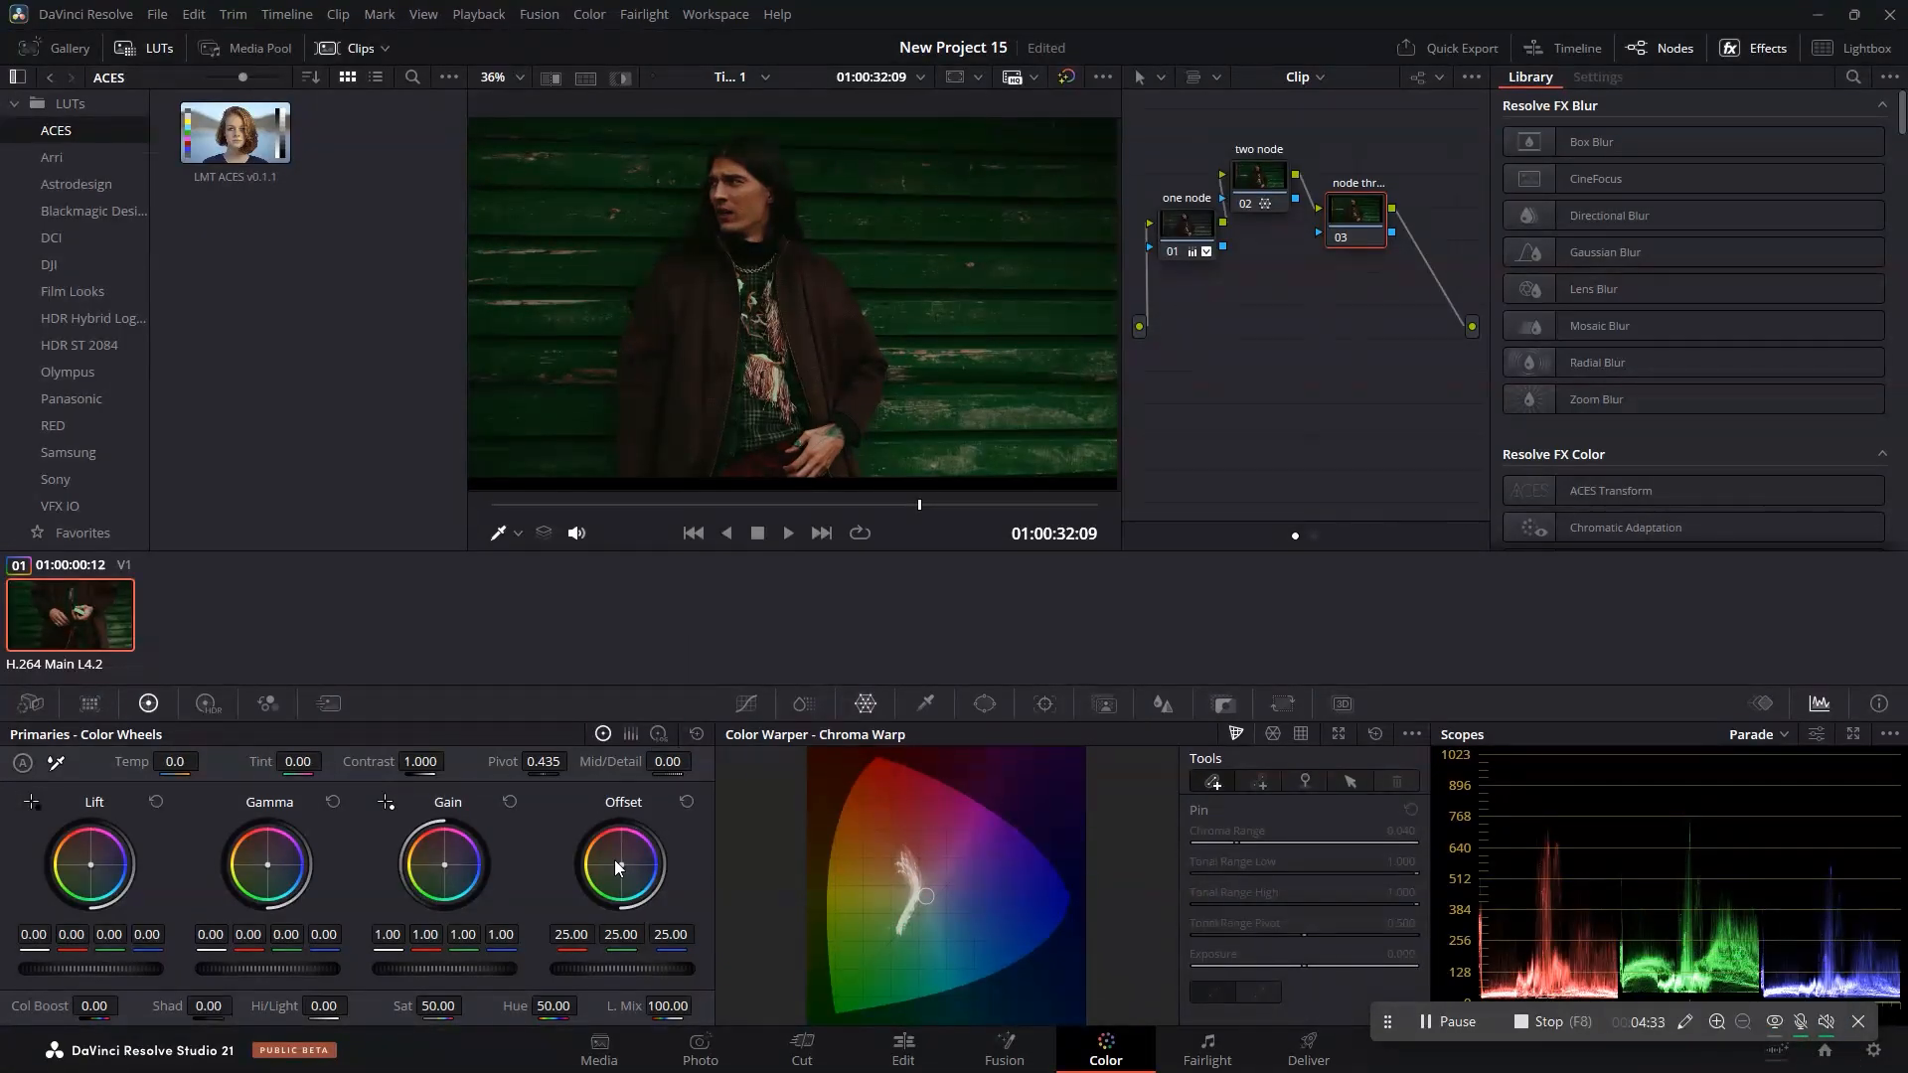
left_click_drag(622, 862, 602, 847)
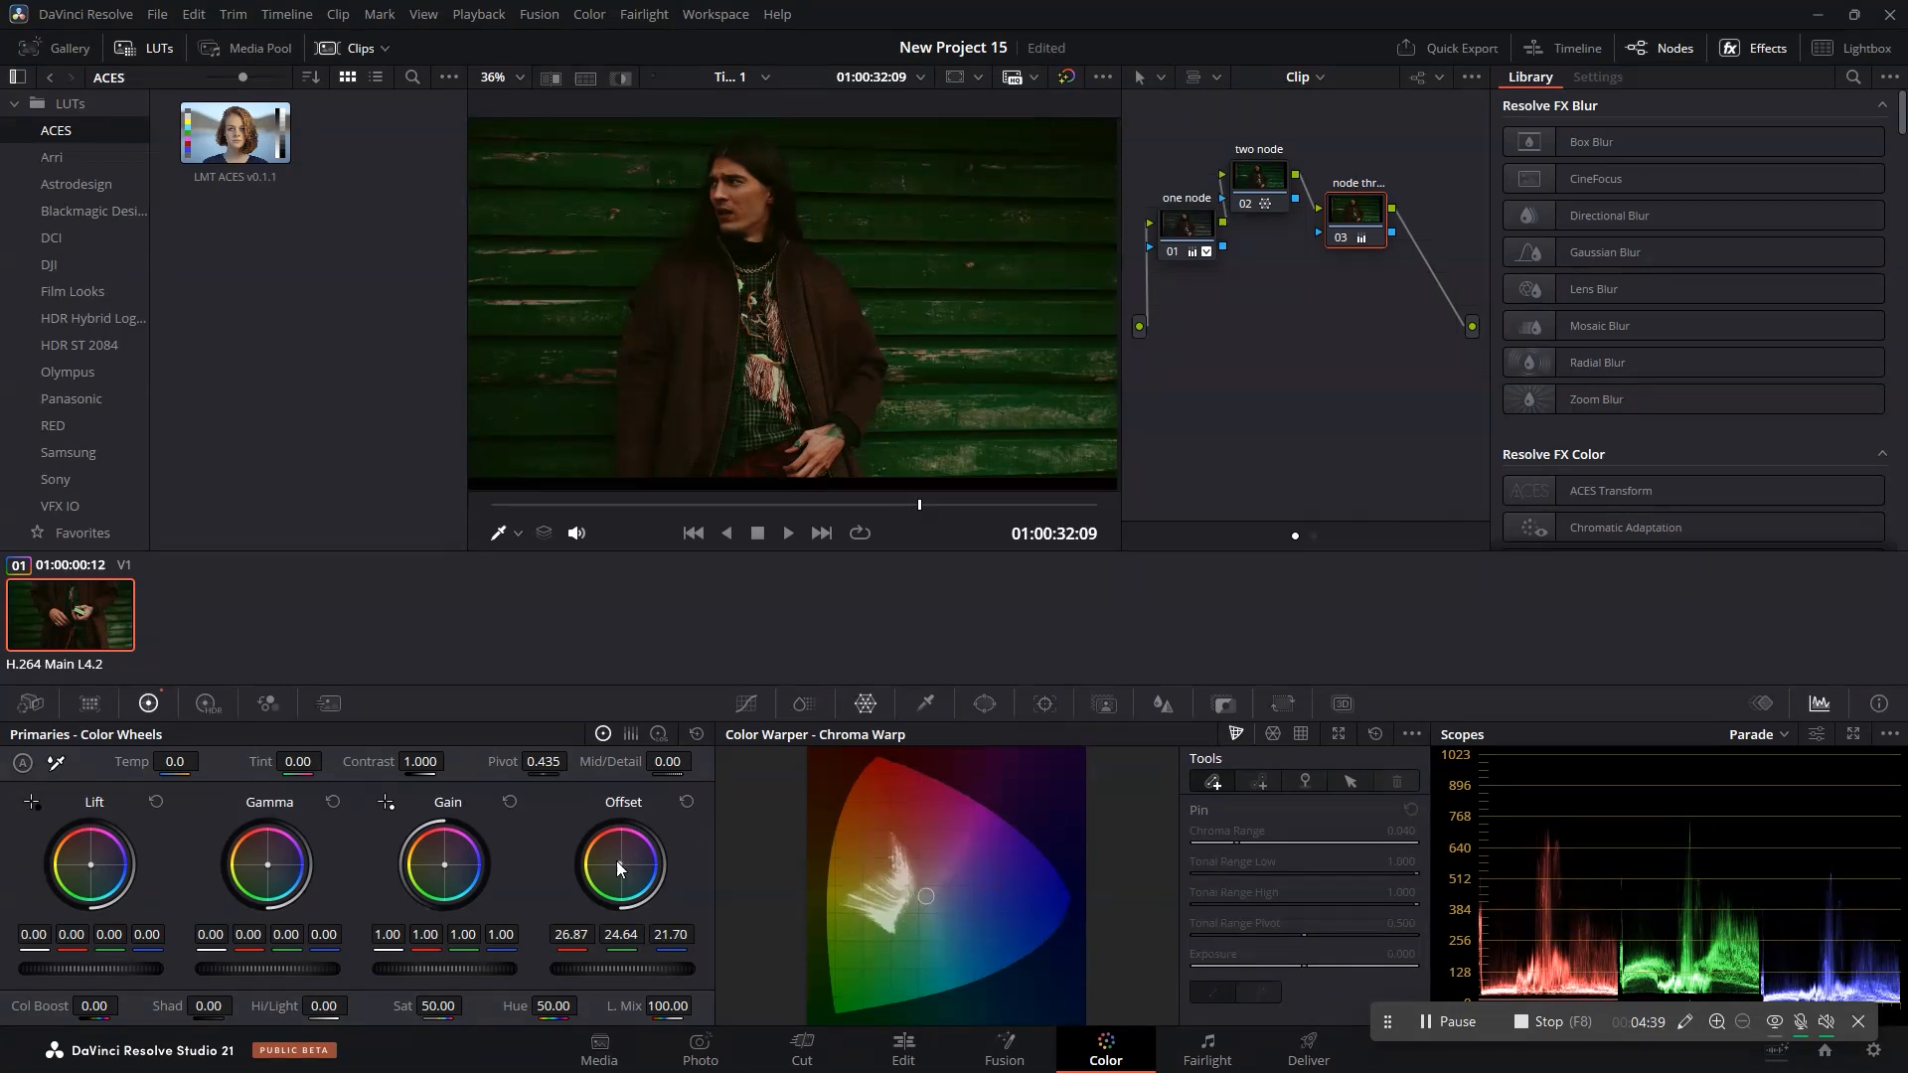
left_click_drag(616, 861, 622, 867)
left_click_drag(621, 865, 618, 863)
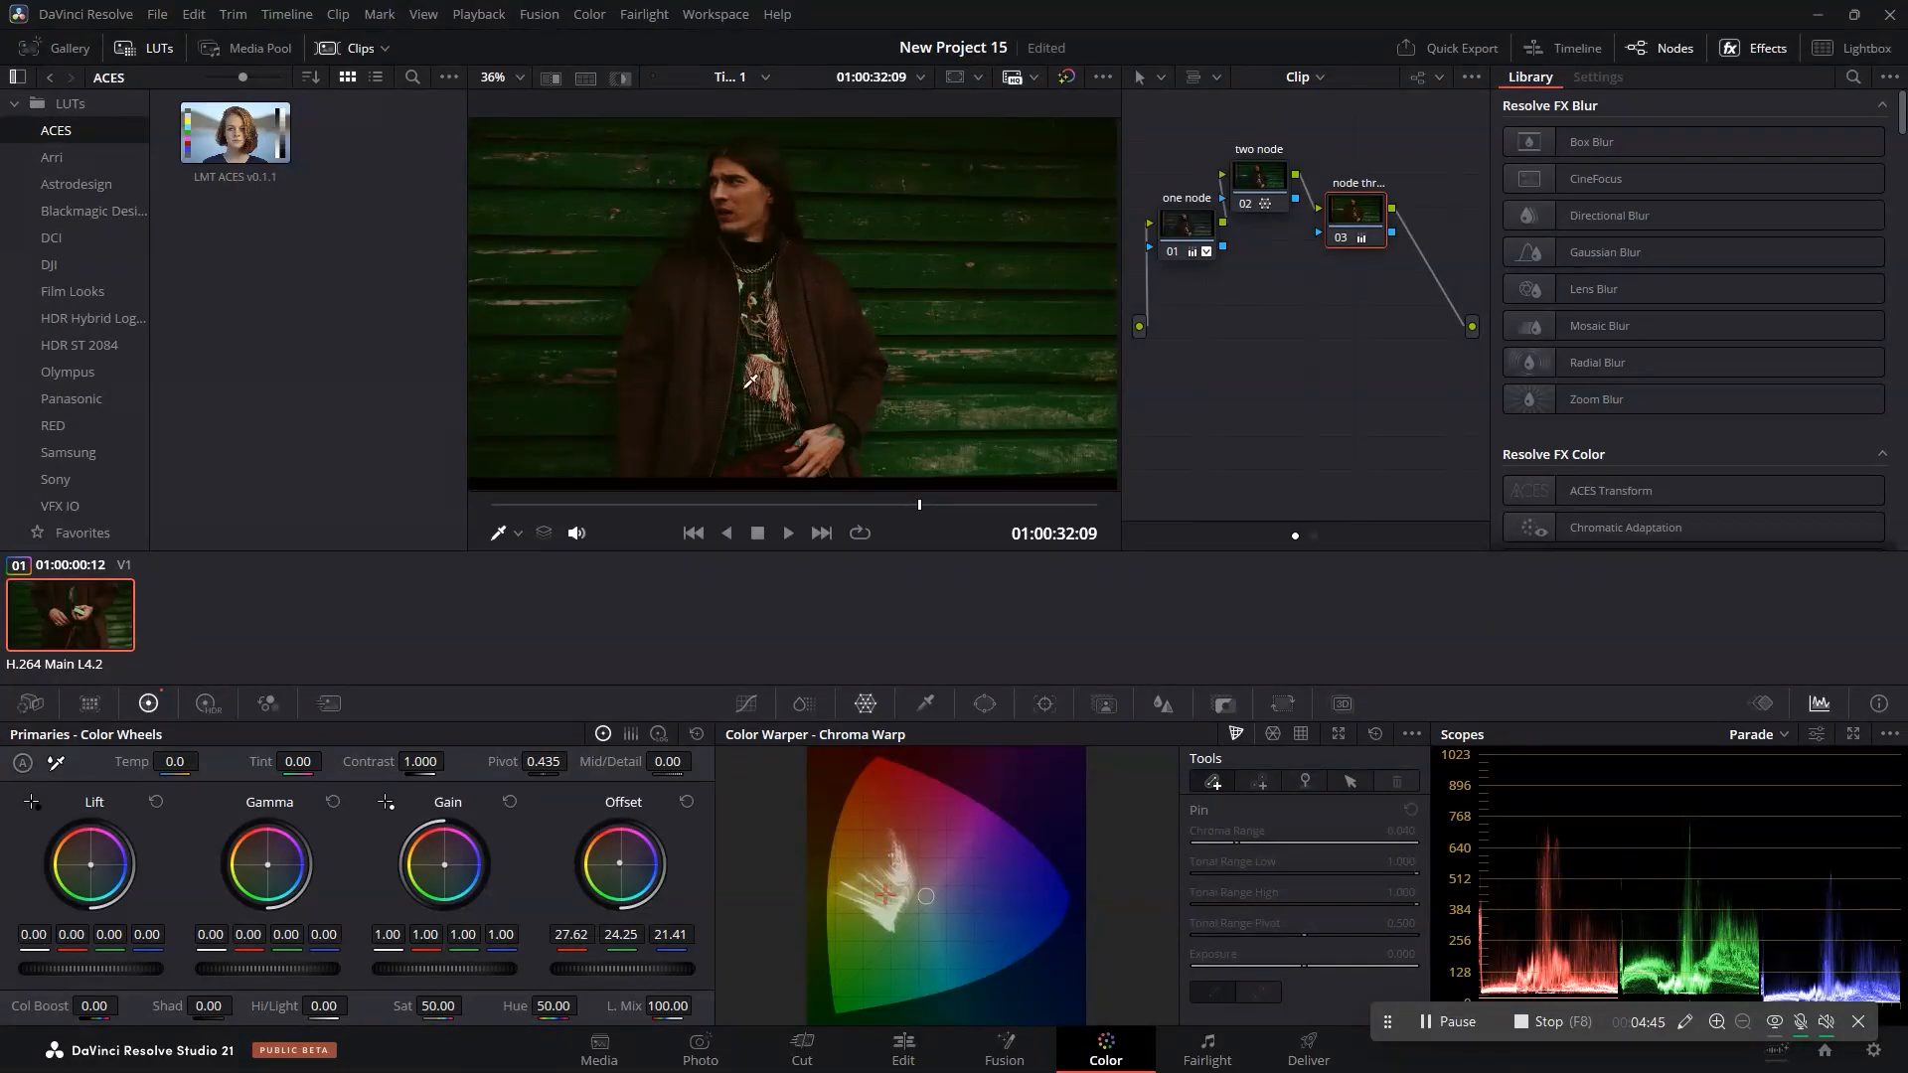
left_click(1070, 77)
left_click(1070, 77)
Warm the highlights of "node three" with the Gain wheel to red 1.07, green 0.99 and blue 0.83, and compare with the grade bypassed.
left_click_drag(444, 864, 444, 863)
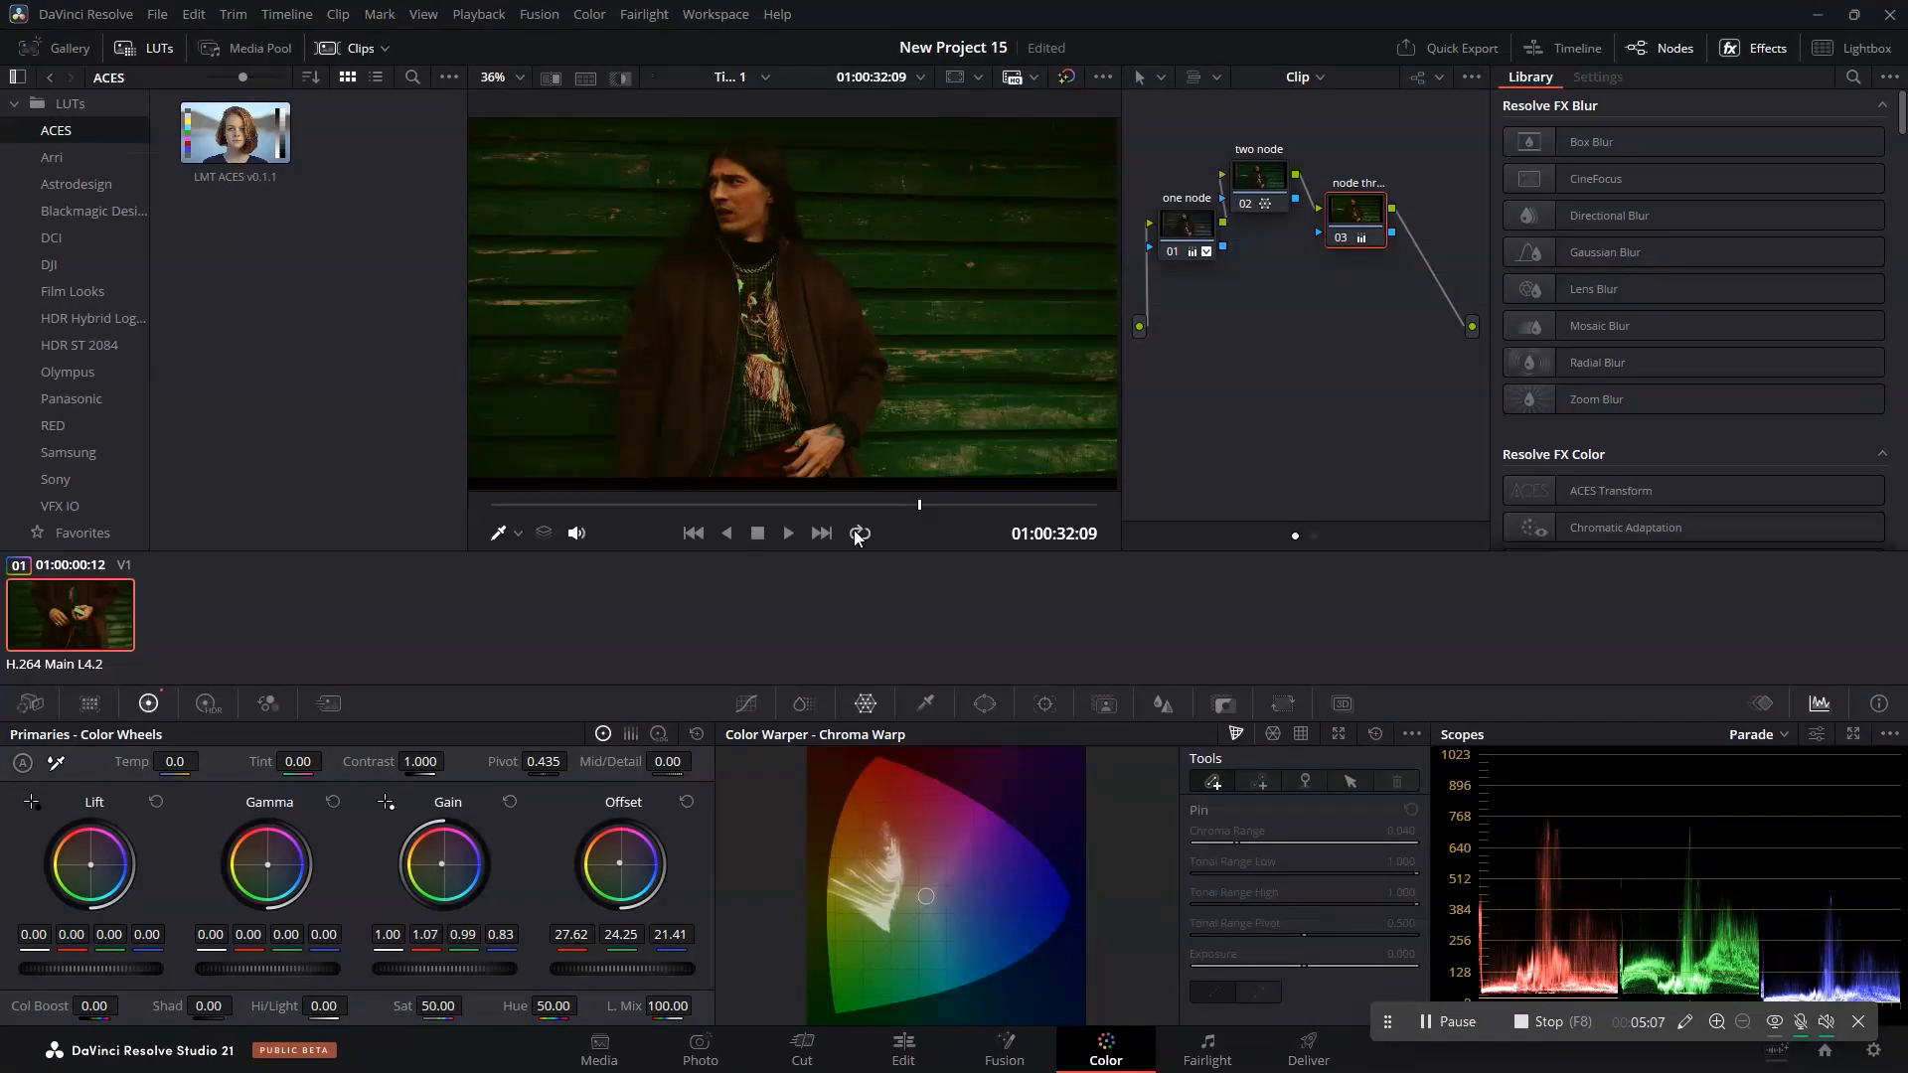
left_click(1060, 75)
left_click(1059, 76)
On "two node", set the Offset wheel to red 22.03, green 24.83, blue 25.41 and Gain to red 1.03, green 1.01, blue 0.83.
left_click_drag(1245, 195, 1279, 181)
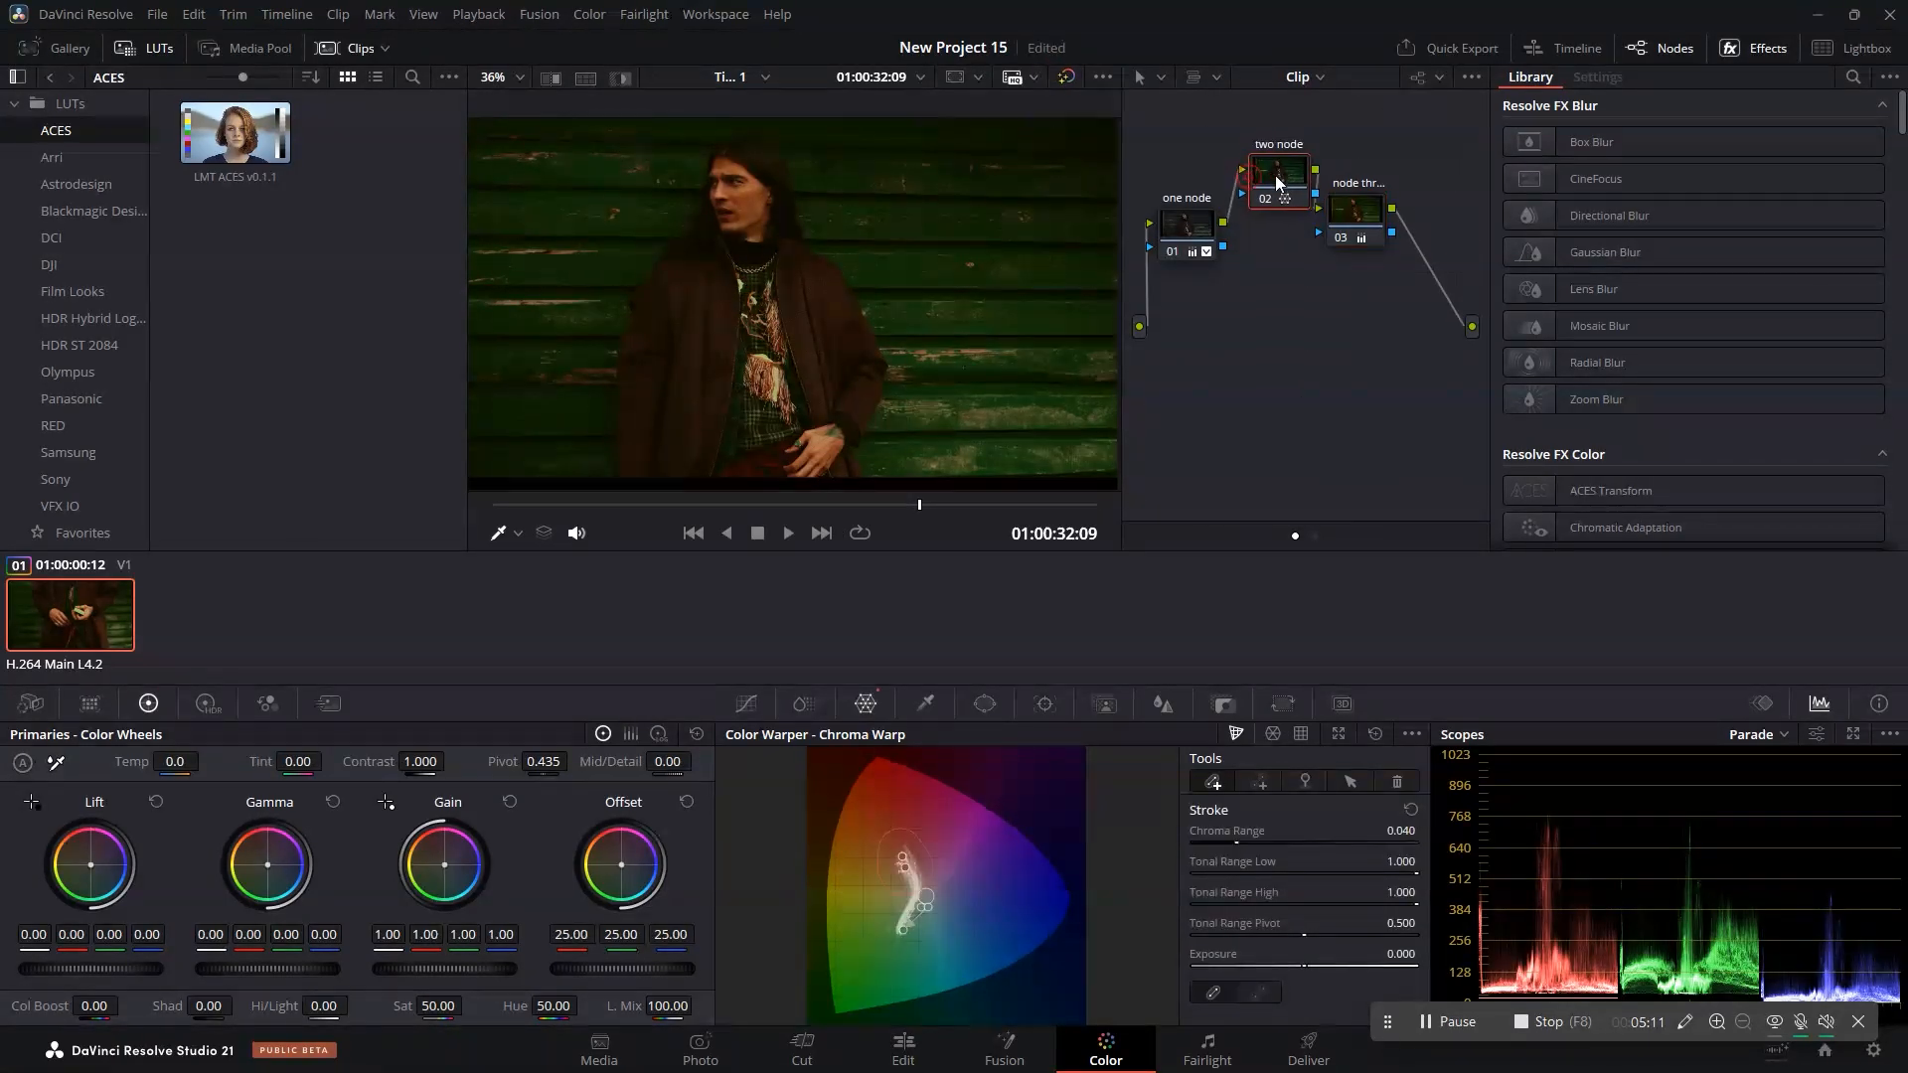
left_click(1257, 193)
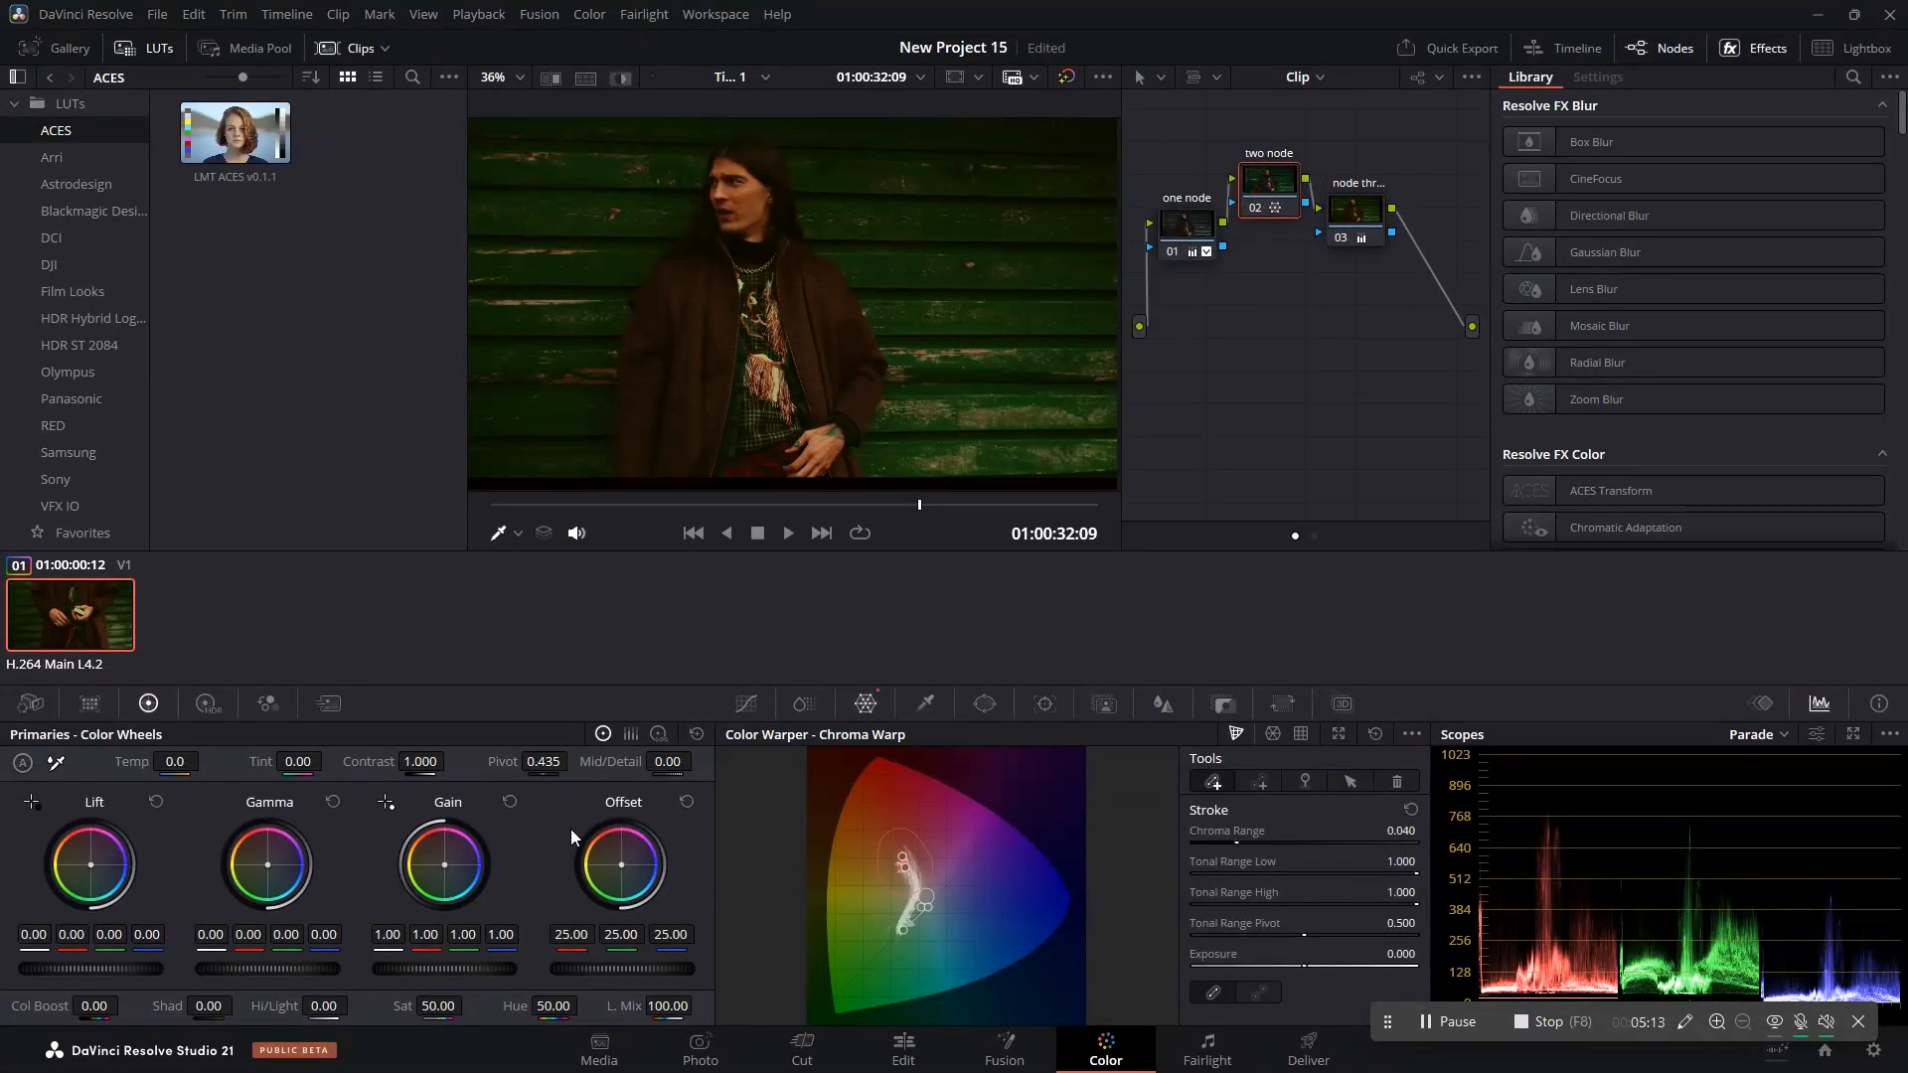
mouse_move(628, 871)
left_mouse_down()
mouse_move(617, 855)
mouse_move(636, 871)
left_mouse_up()
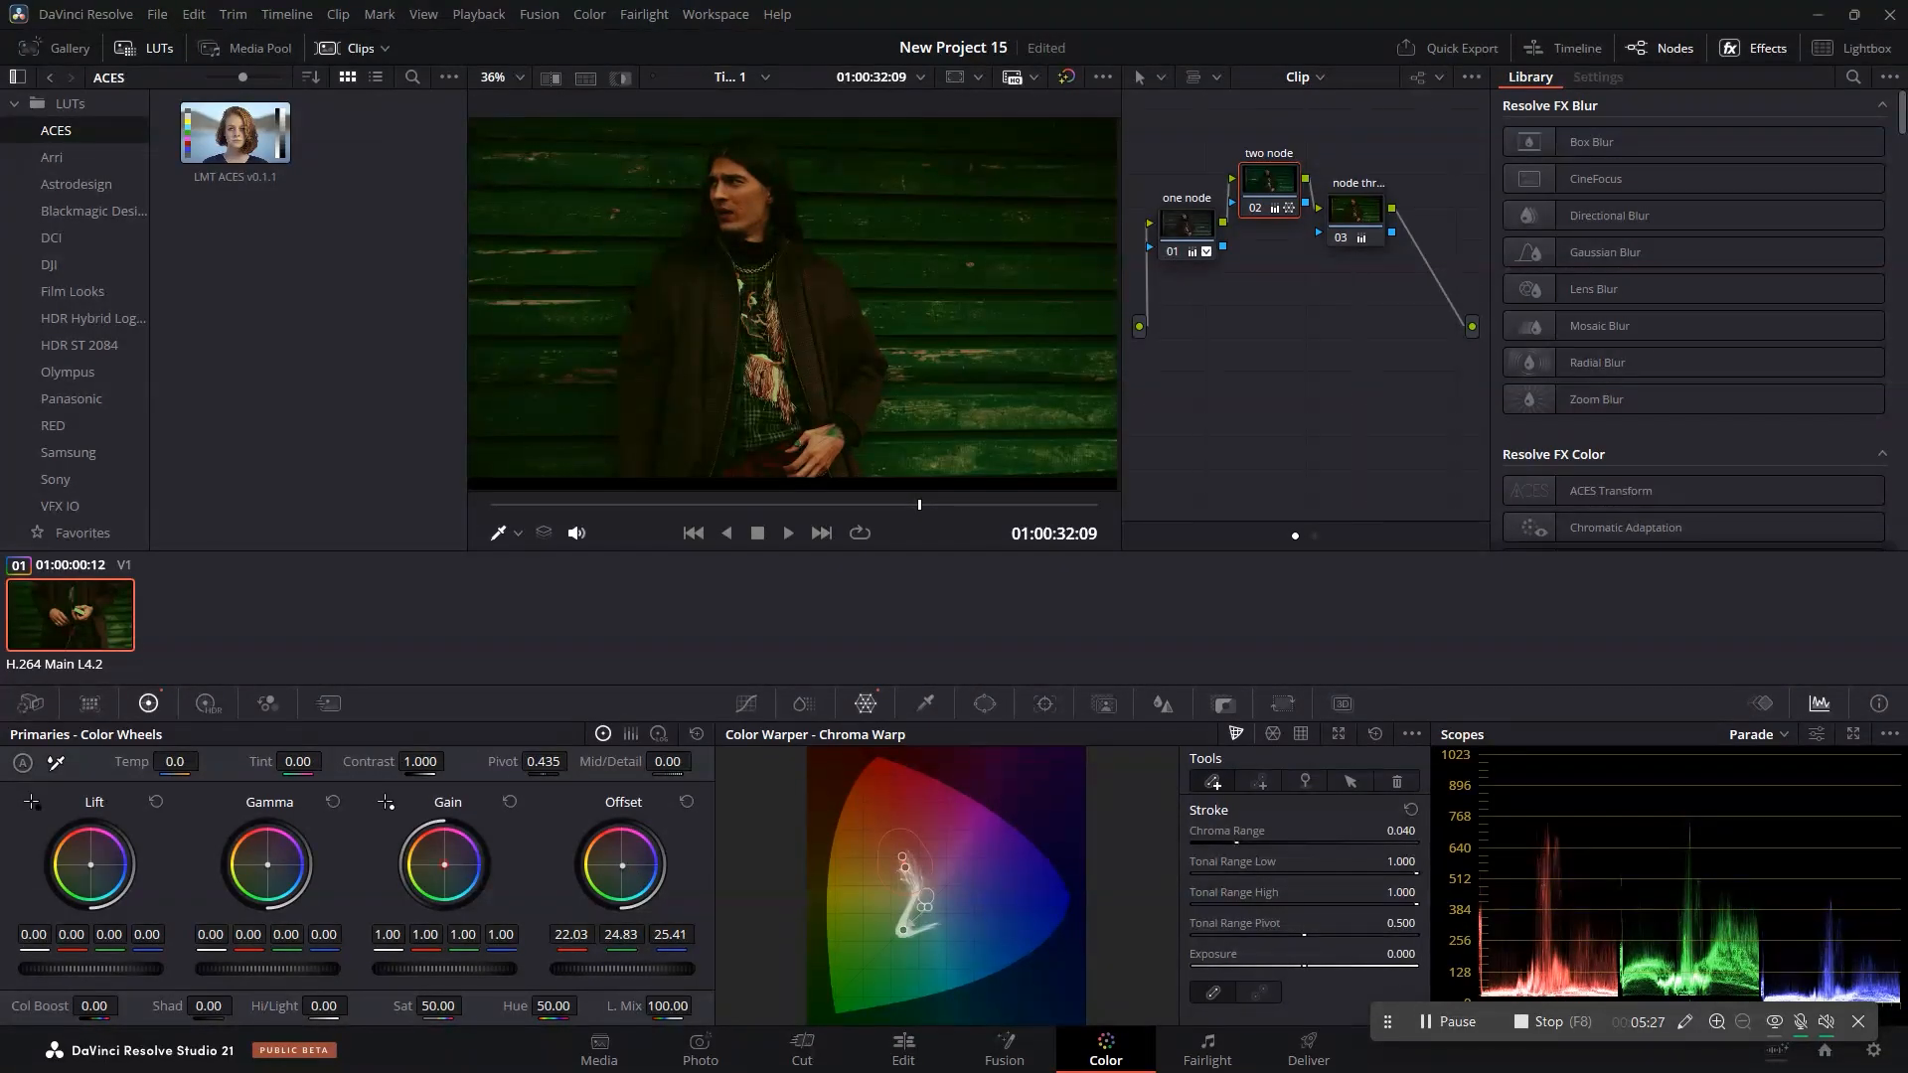
left_click_drag(444, 864, 451, 863)
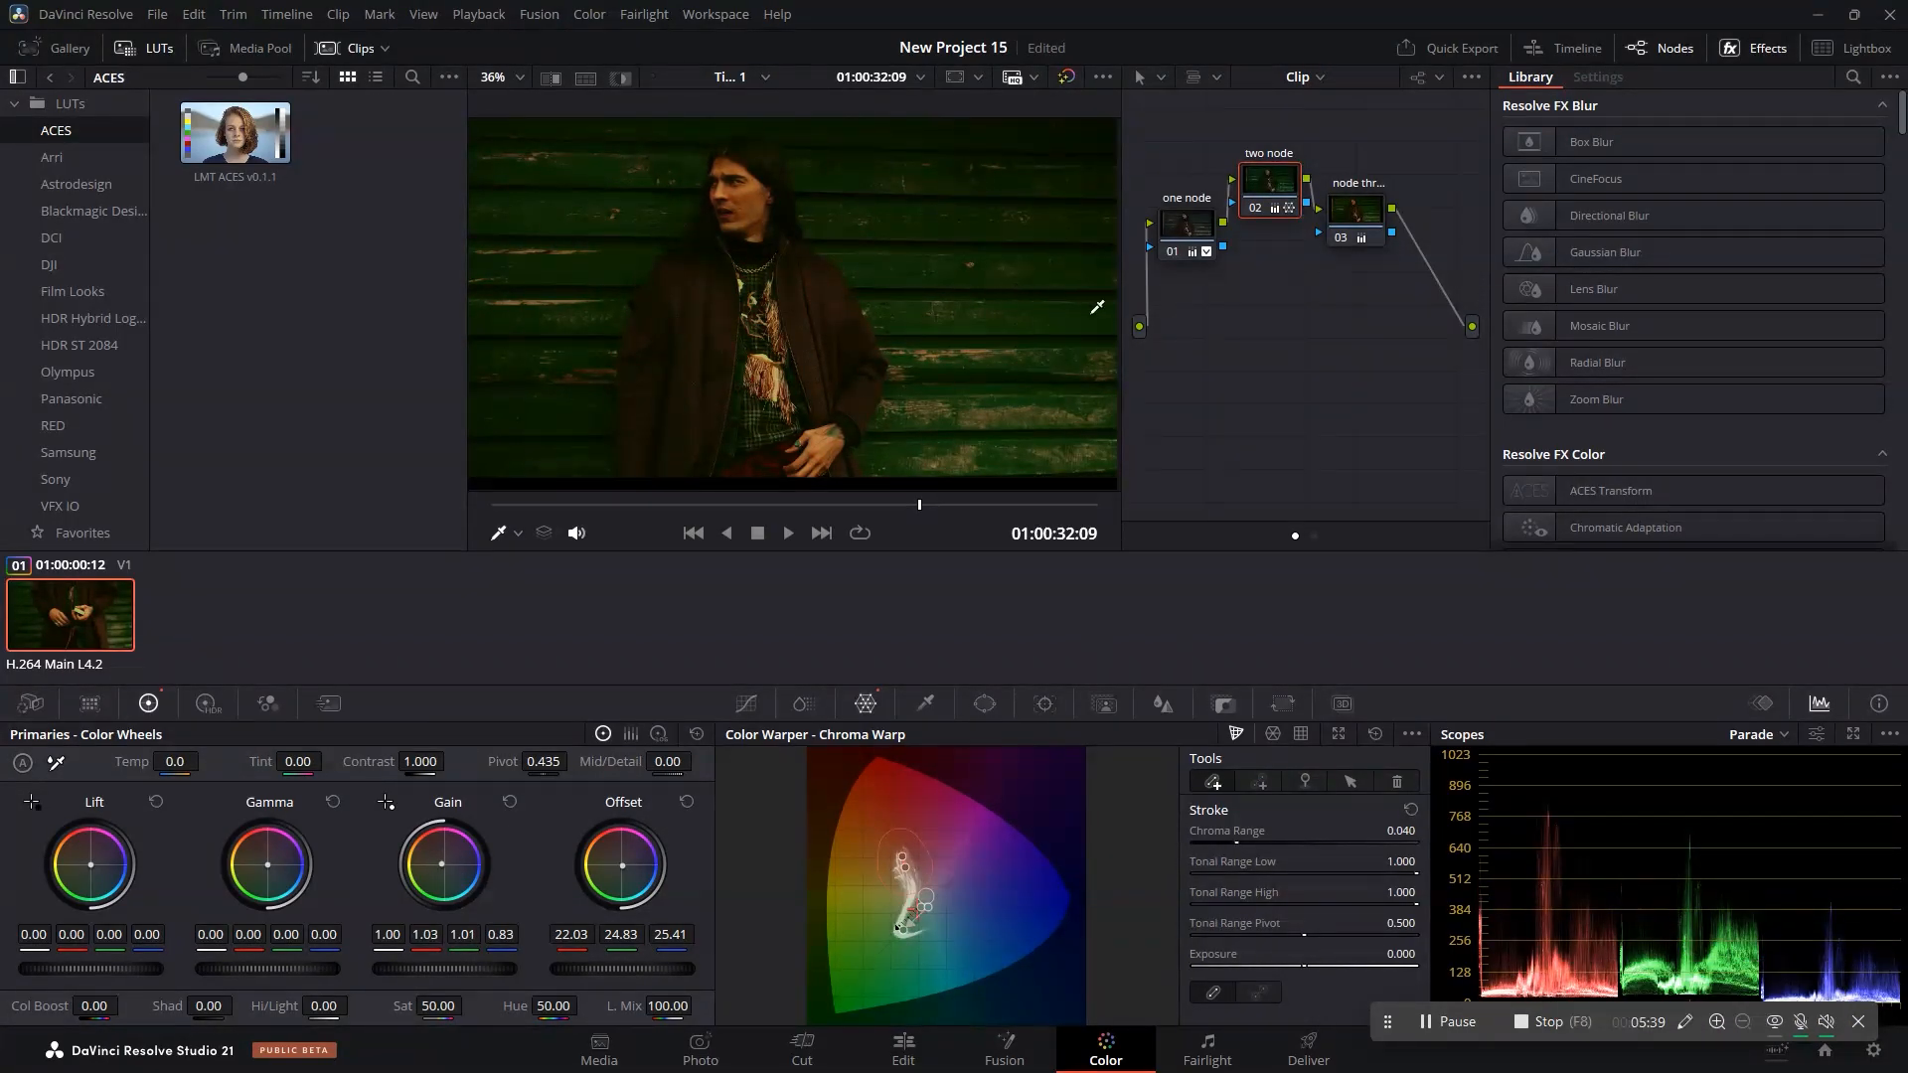
Spread out the existing nodes in the graph and add a serial node after "node three", placed up beside it.
mouse_move(1271, 187)
left_mouse_down()
mouse_move(1296, 188)
mouse_move(1263, 167)
left_mouse_up()
left_click_drag(1186, 229, 1173, 232)
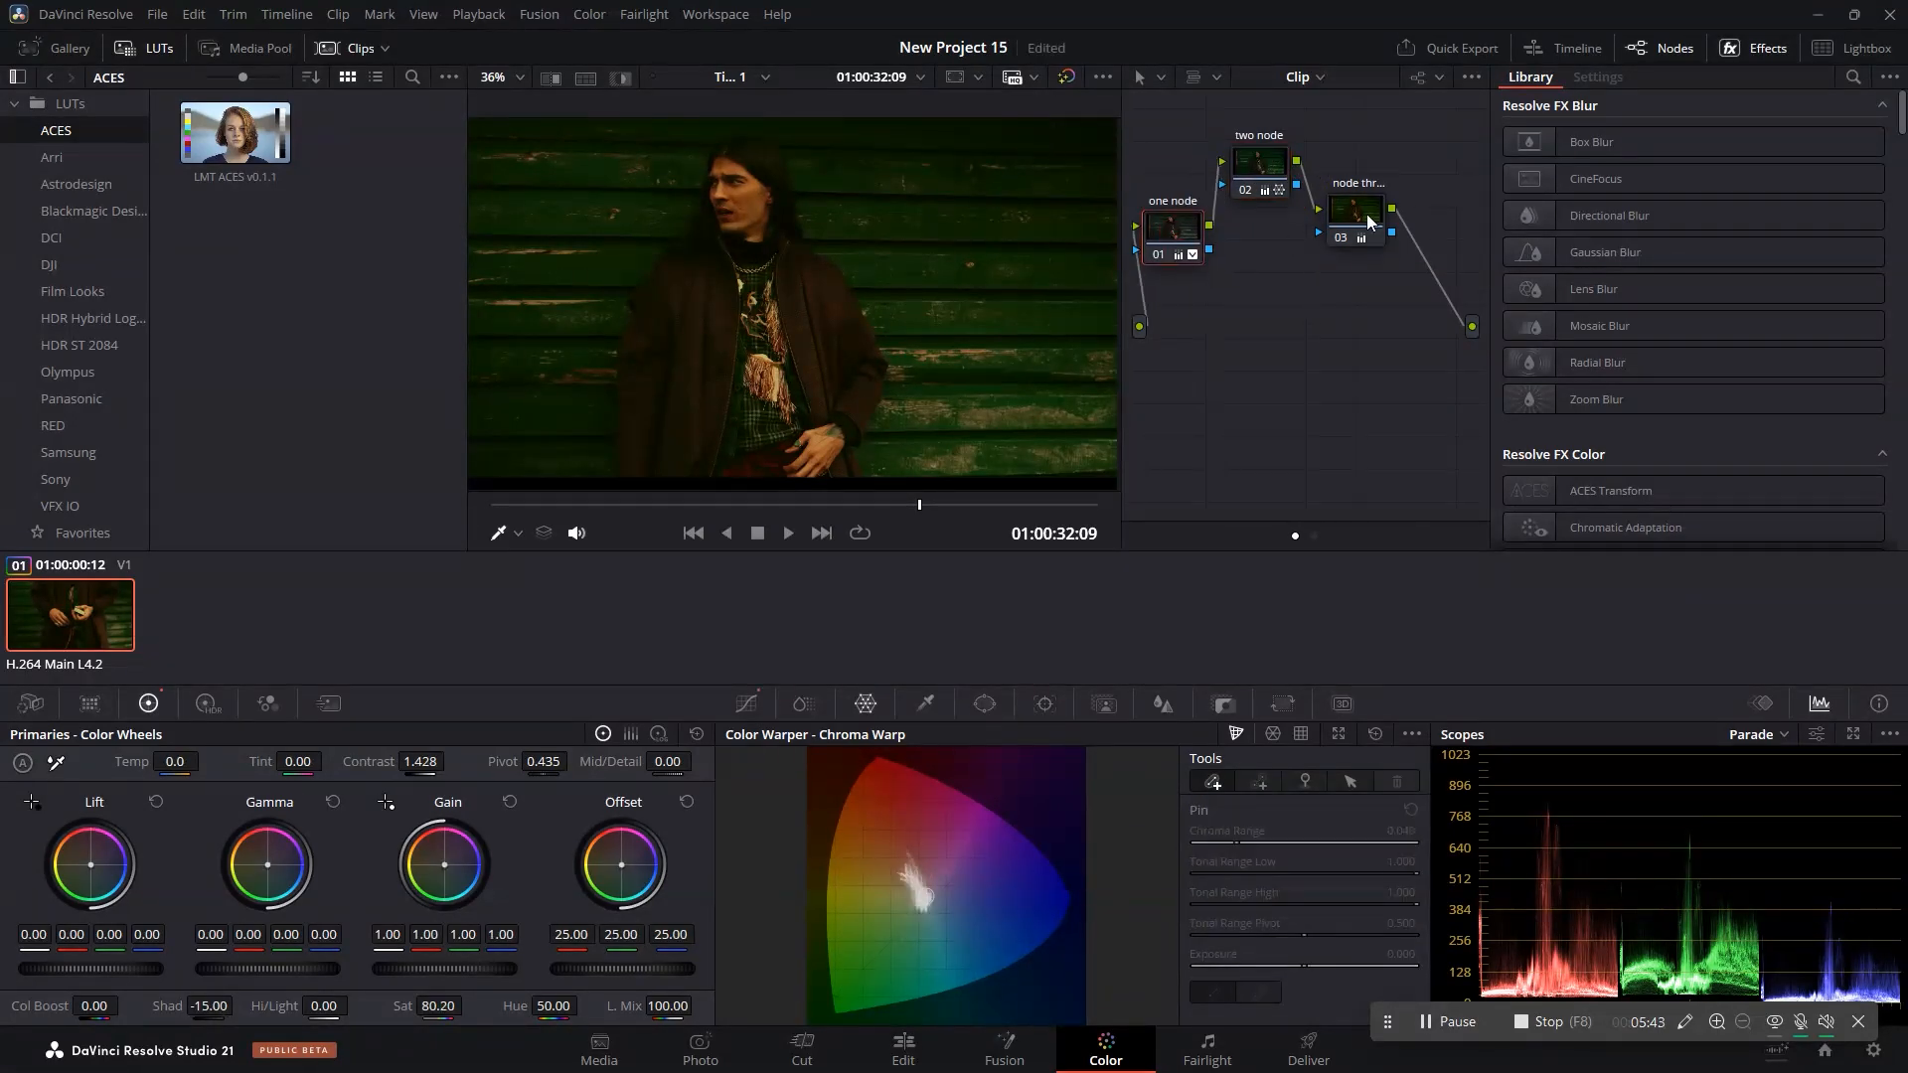
left_click_drag(1368, 221, 1280, 300)
right_click(1280, 302)
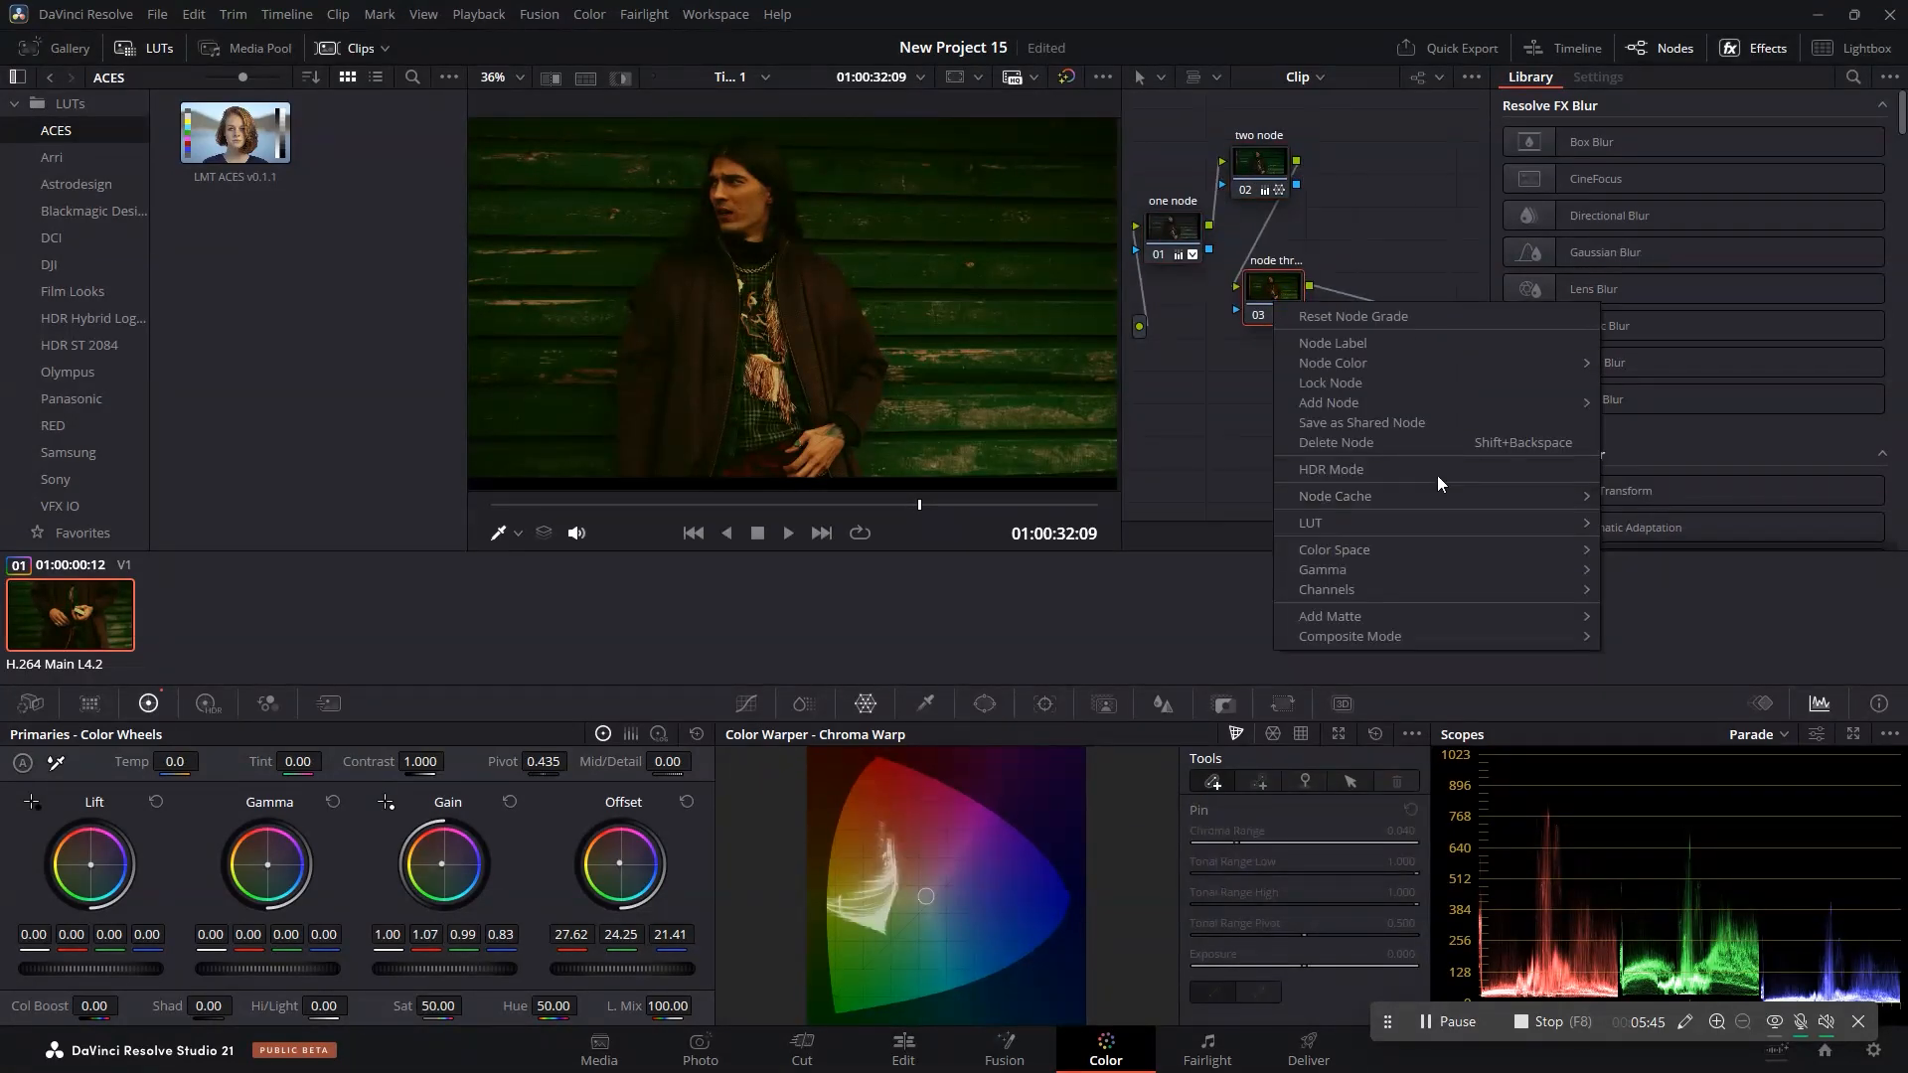
mouse_move(1512, 401)
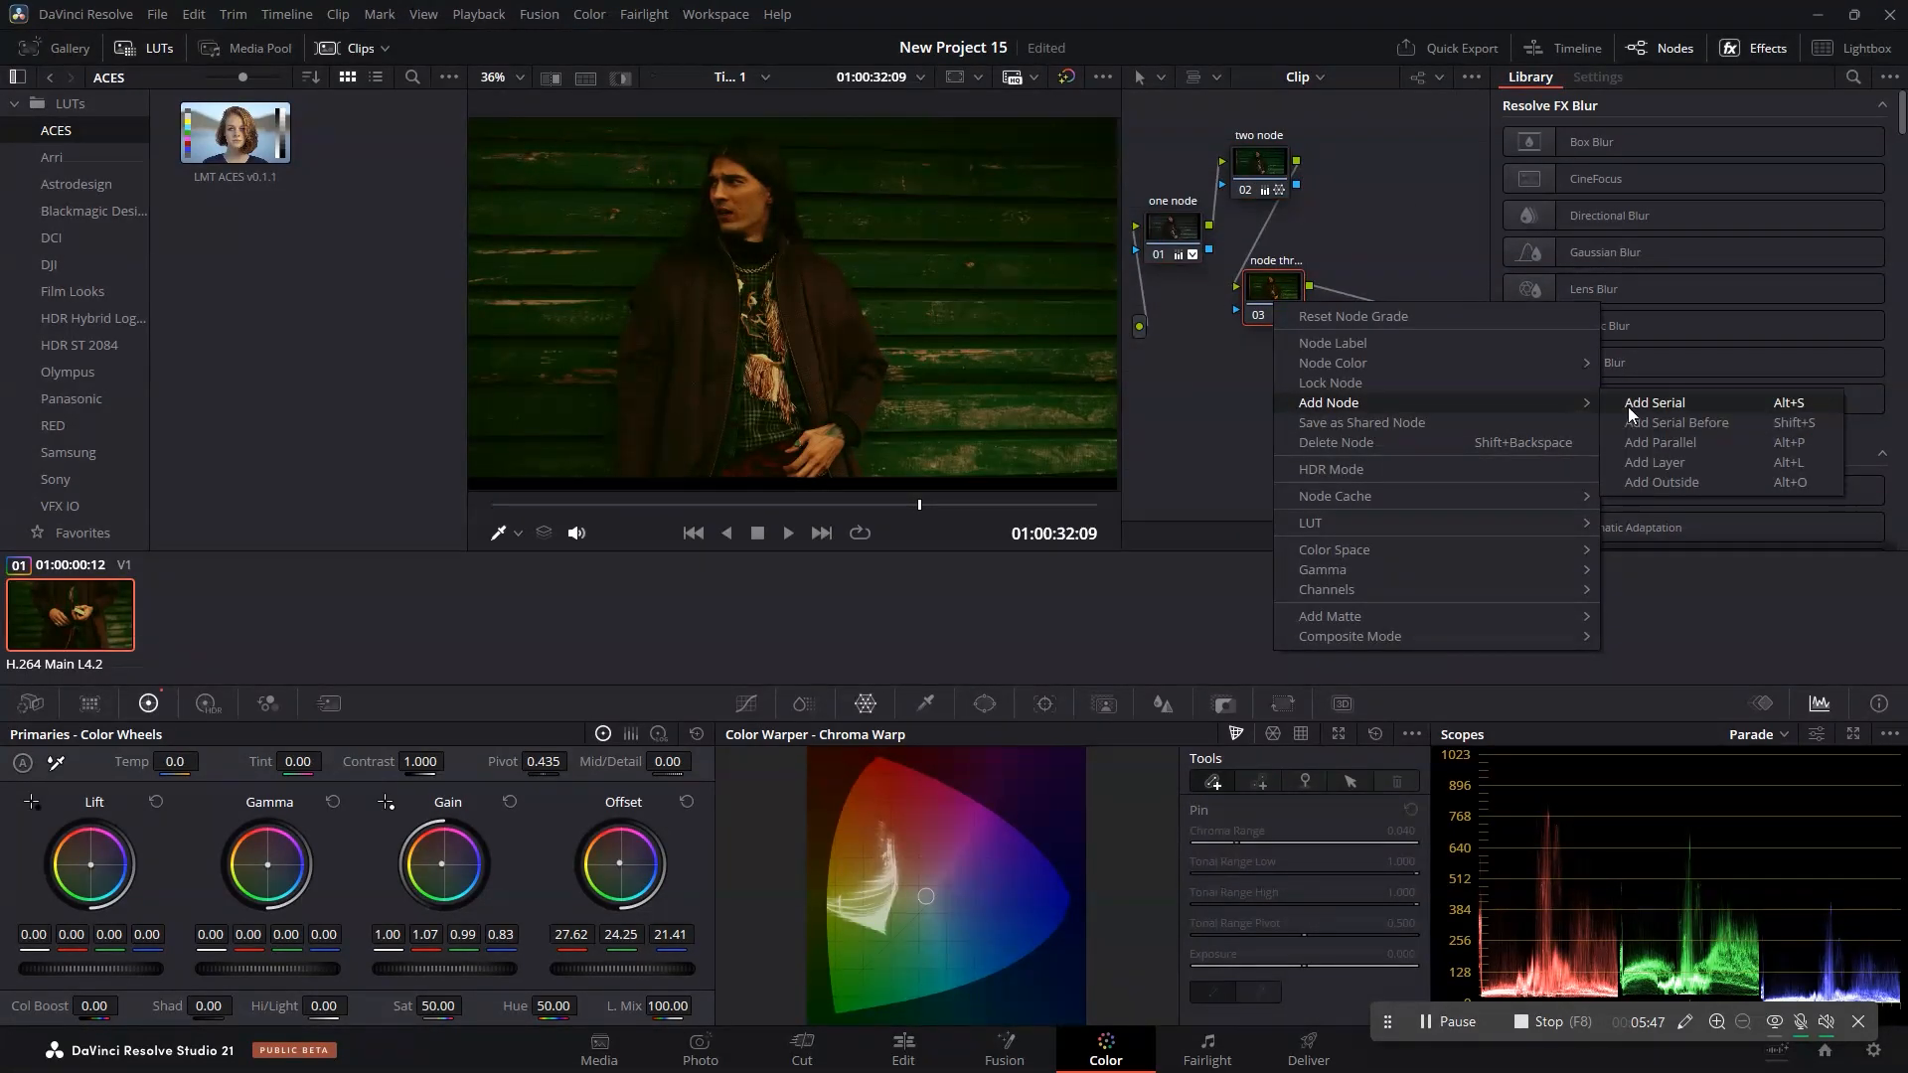
left_click(1628, 408)
left_click_drag(1383, 293, 1368, 225)
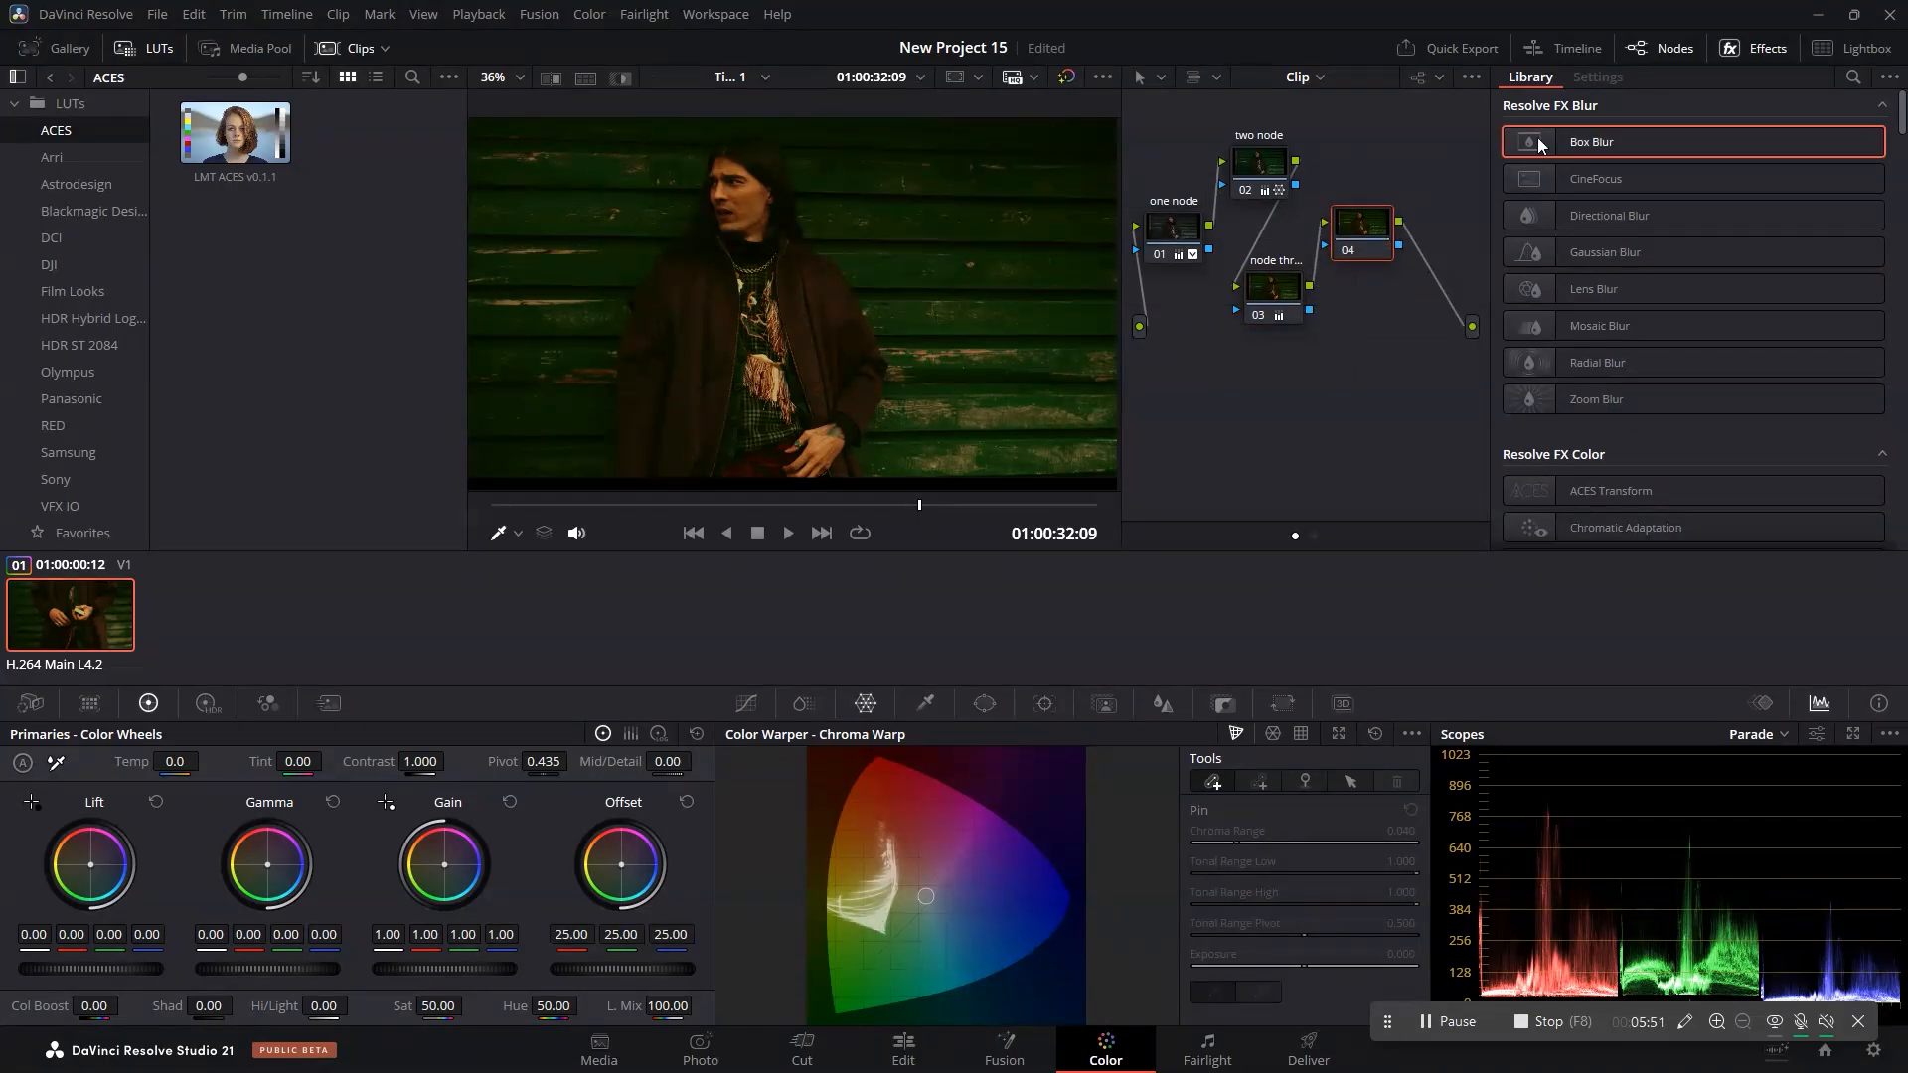
Search the effects library for "halation" and apply the Halation effect to the new fourth node.
left_click(1851, 77)
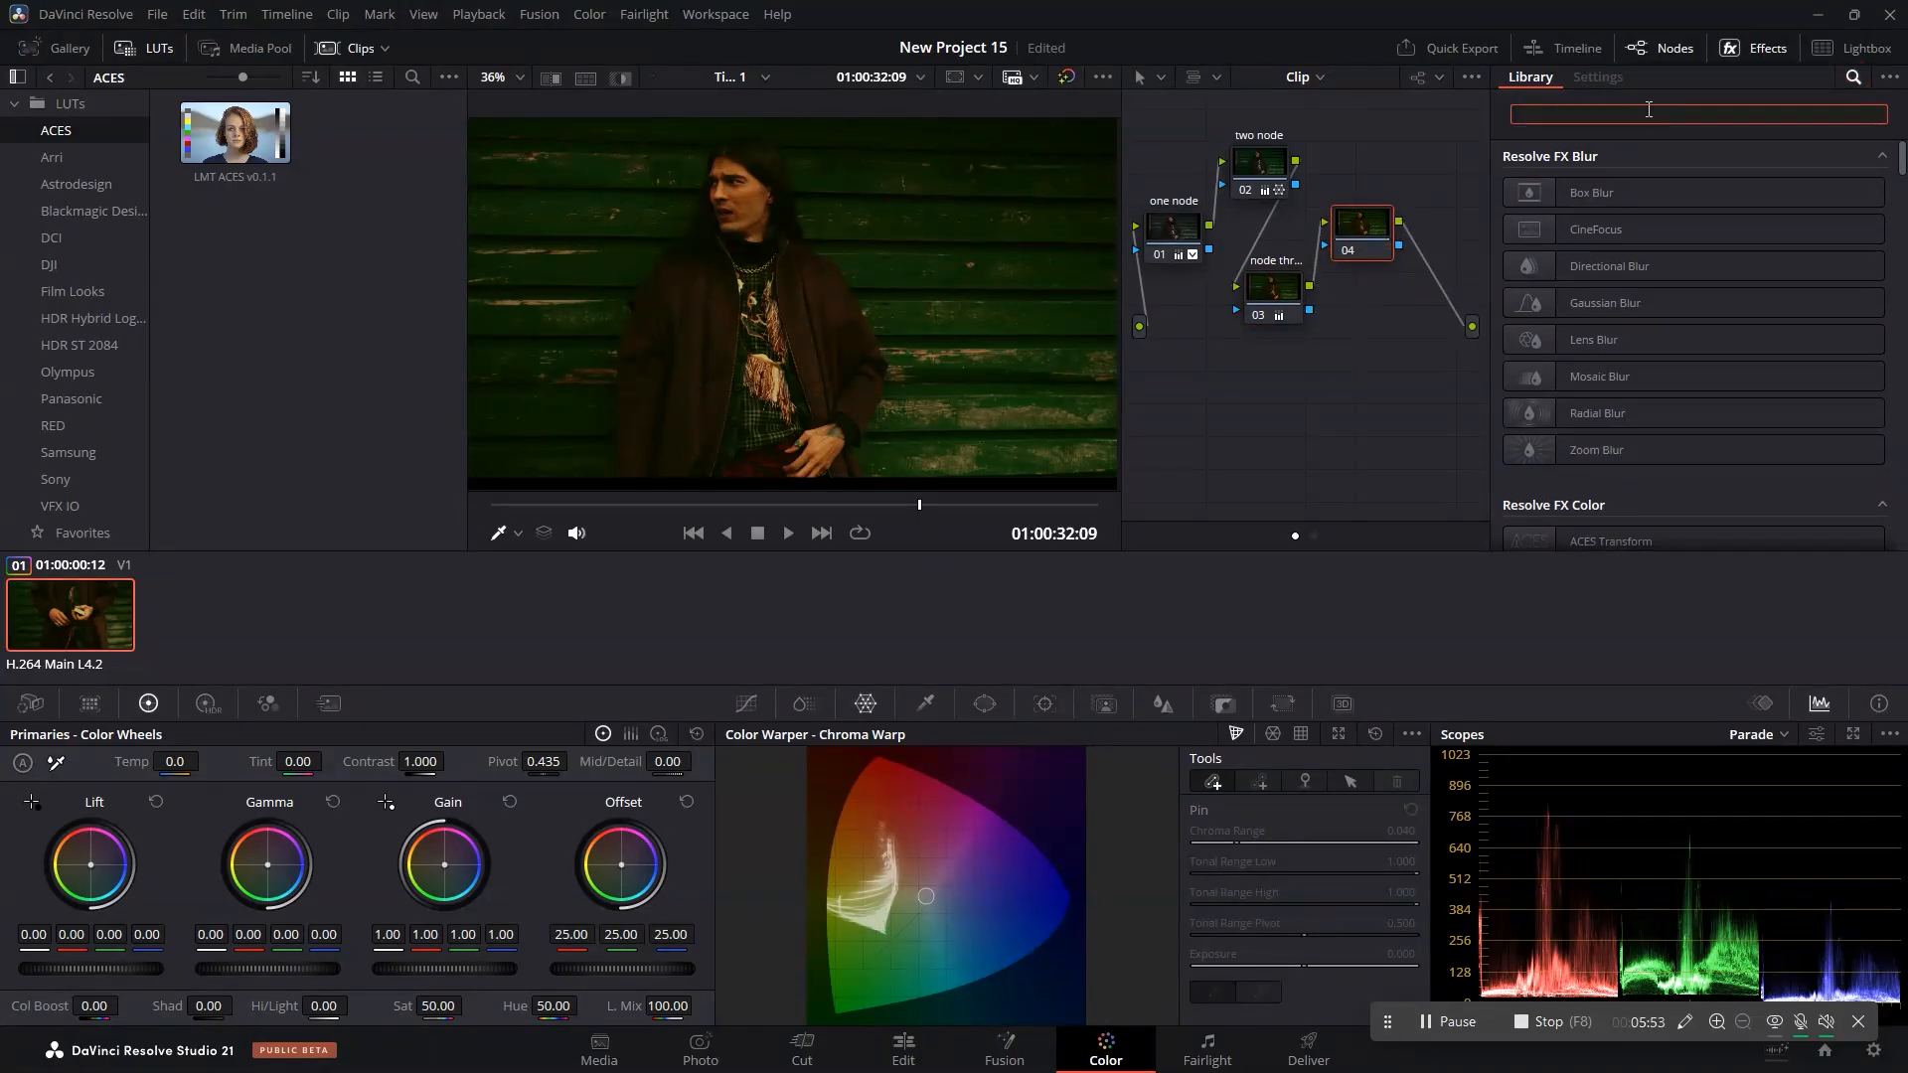
type("hal")
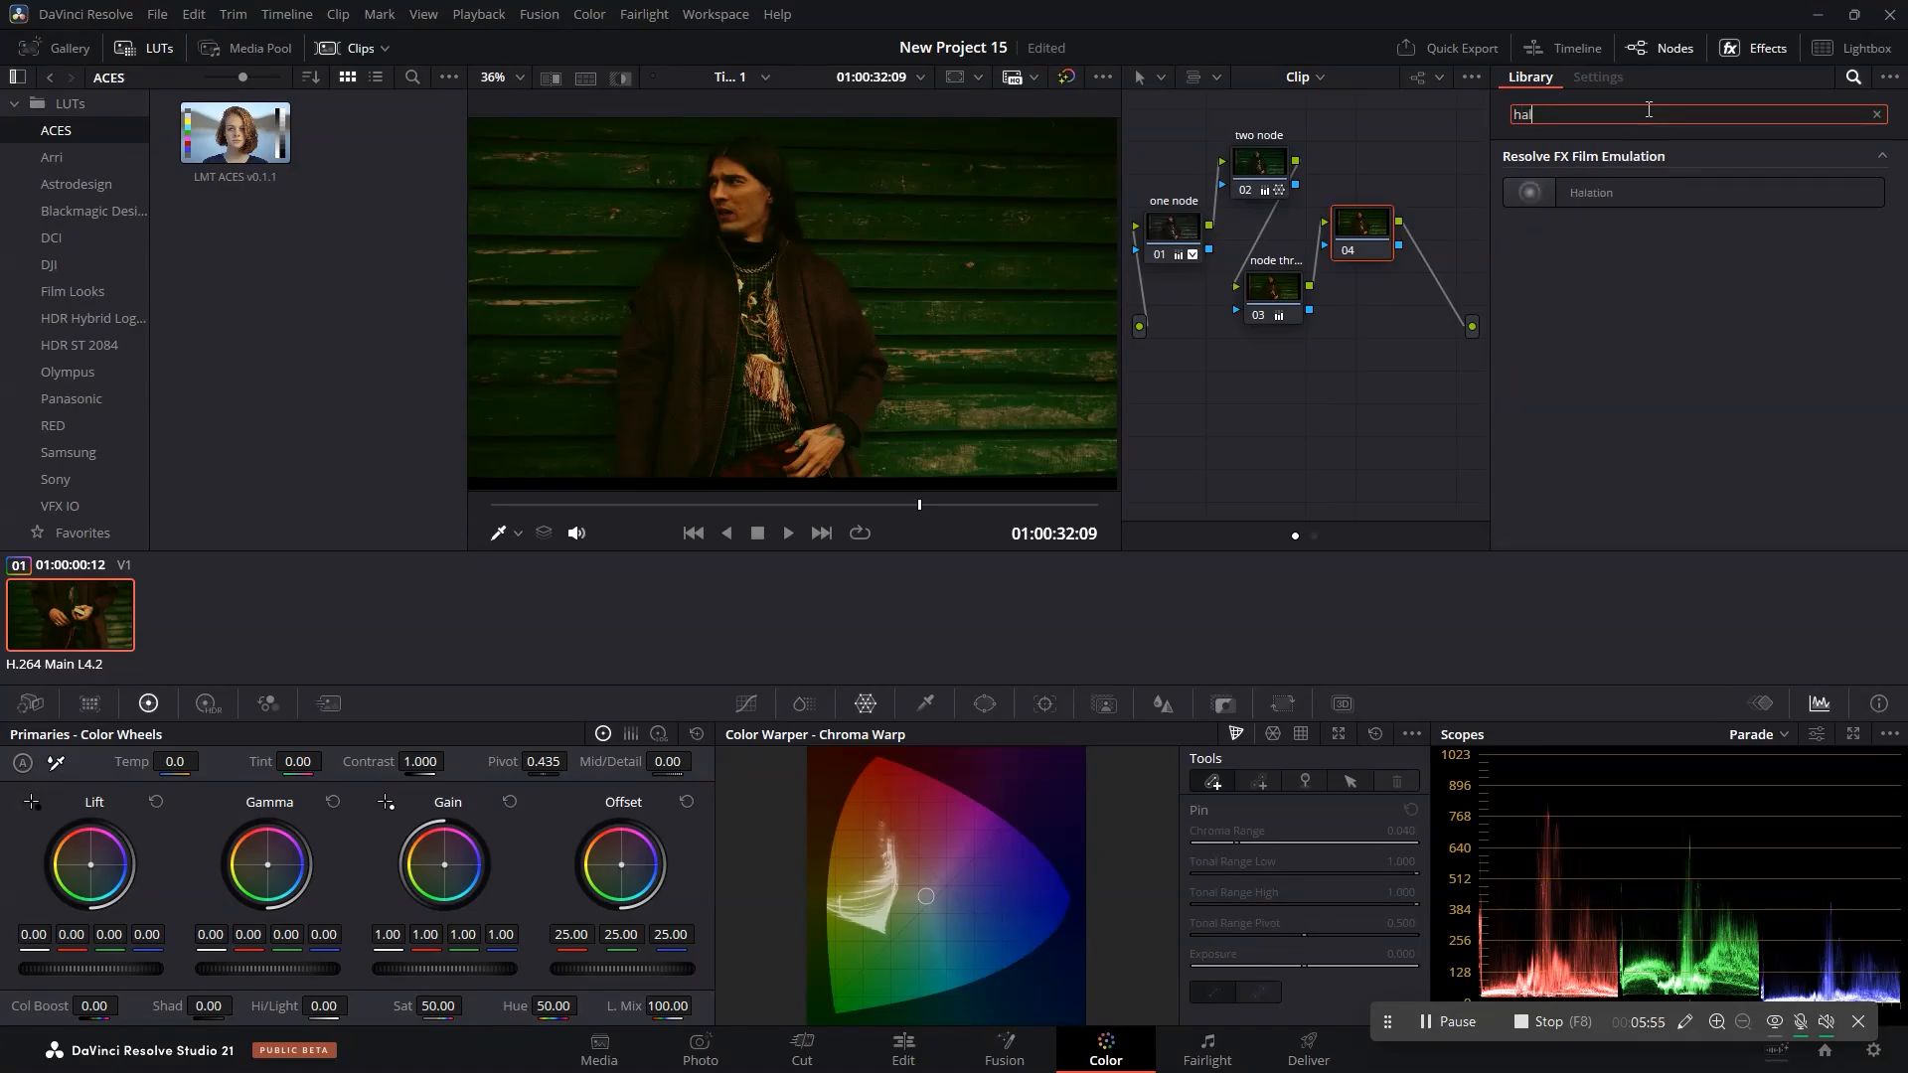
type("ation")
scroll(785, 287, "up", 5)
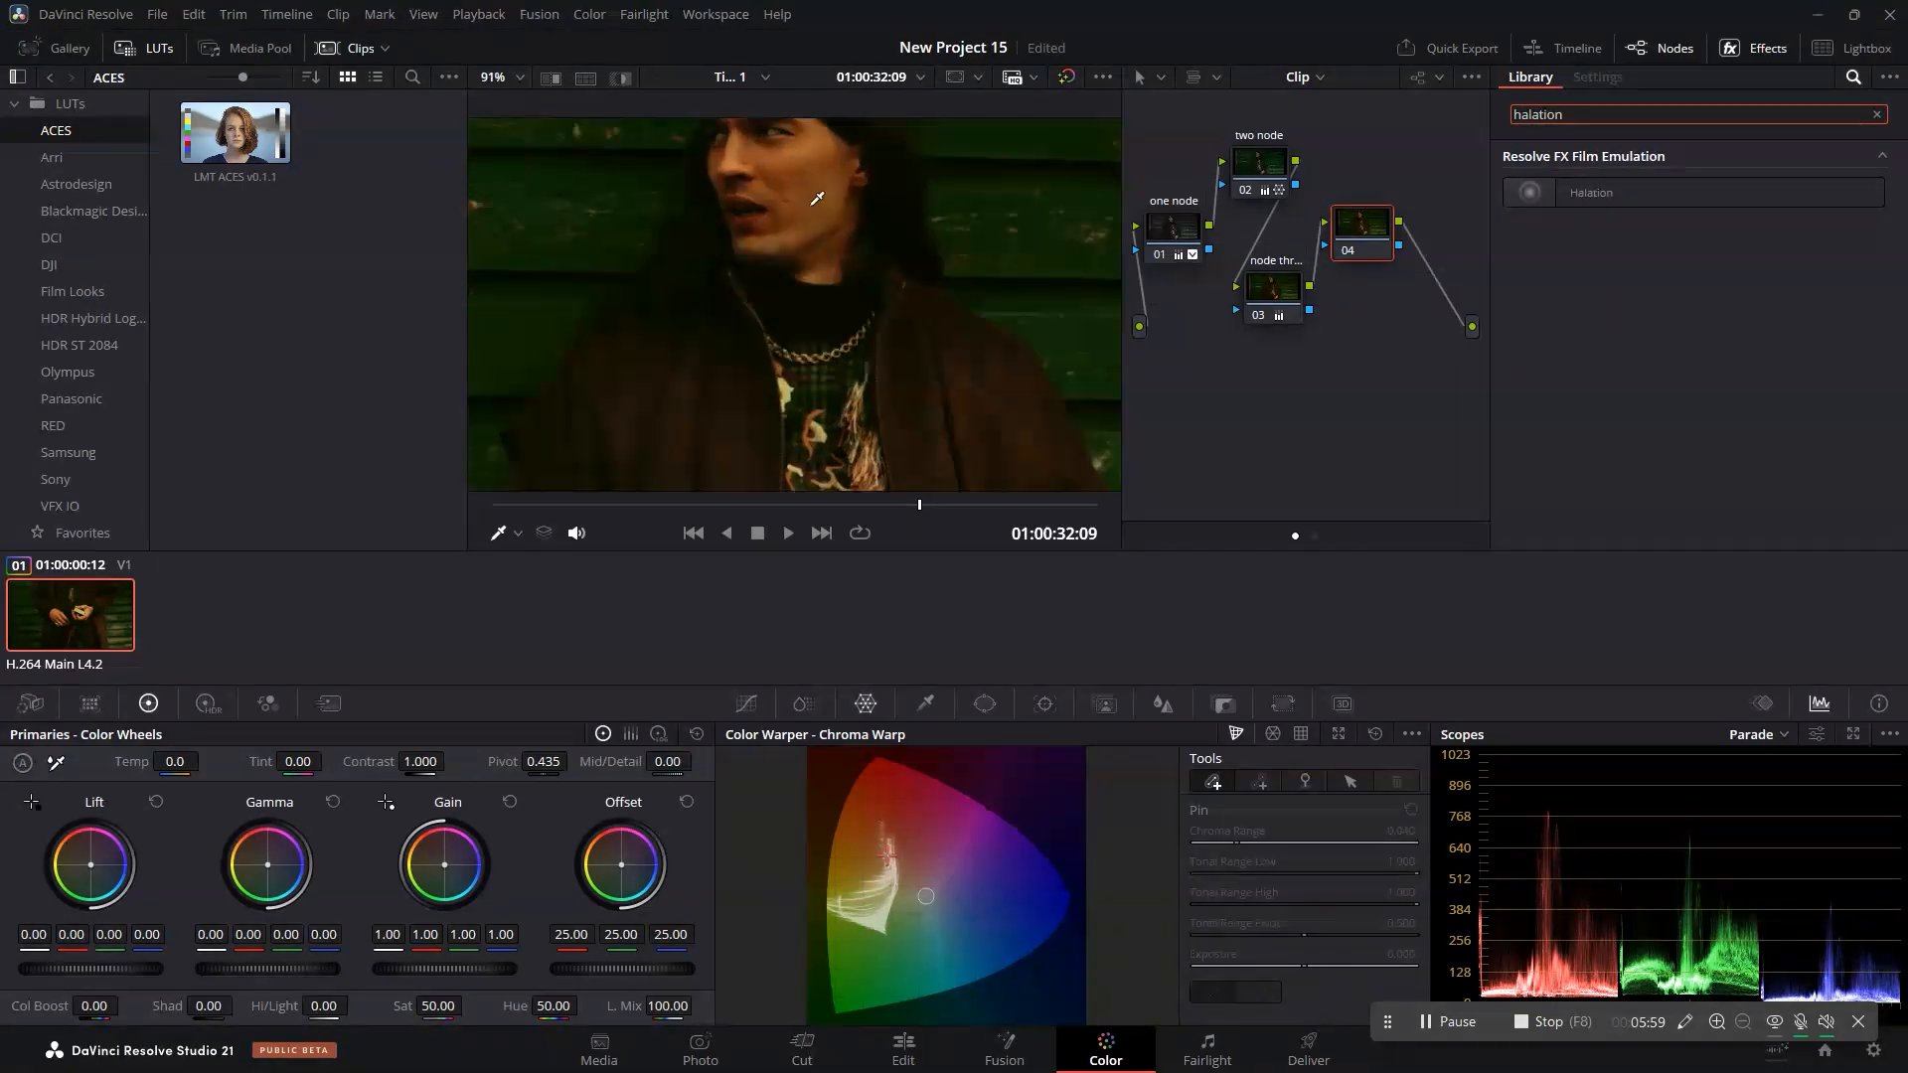
scroll(800, 198, "up", 3)
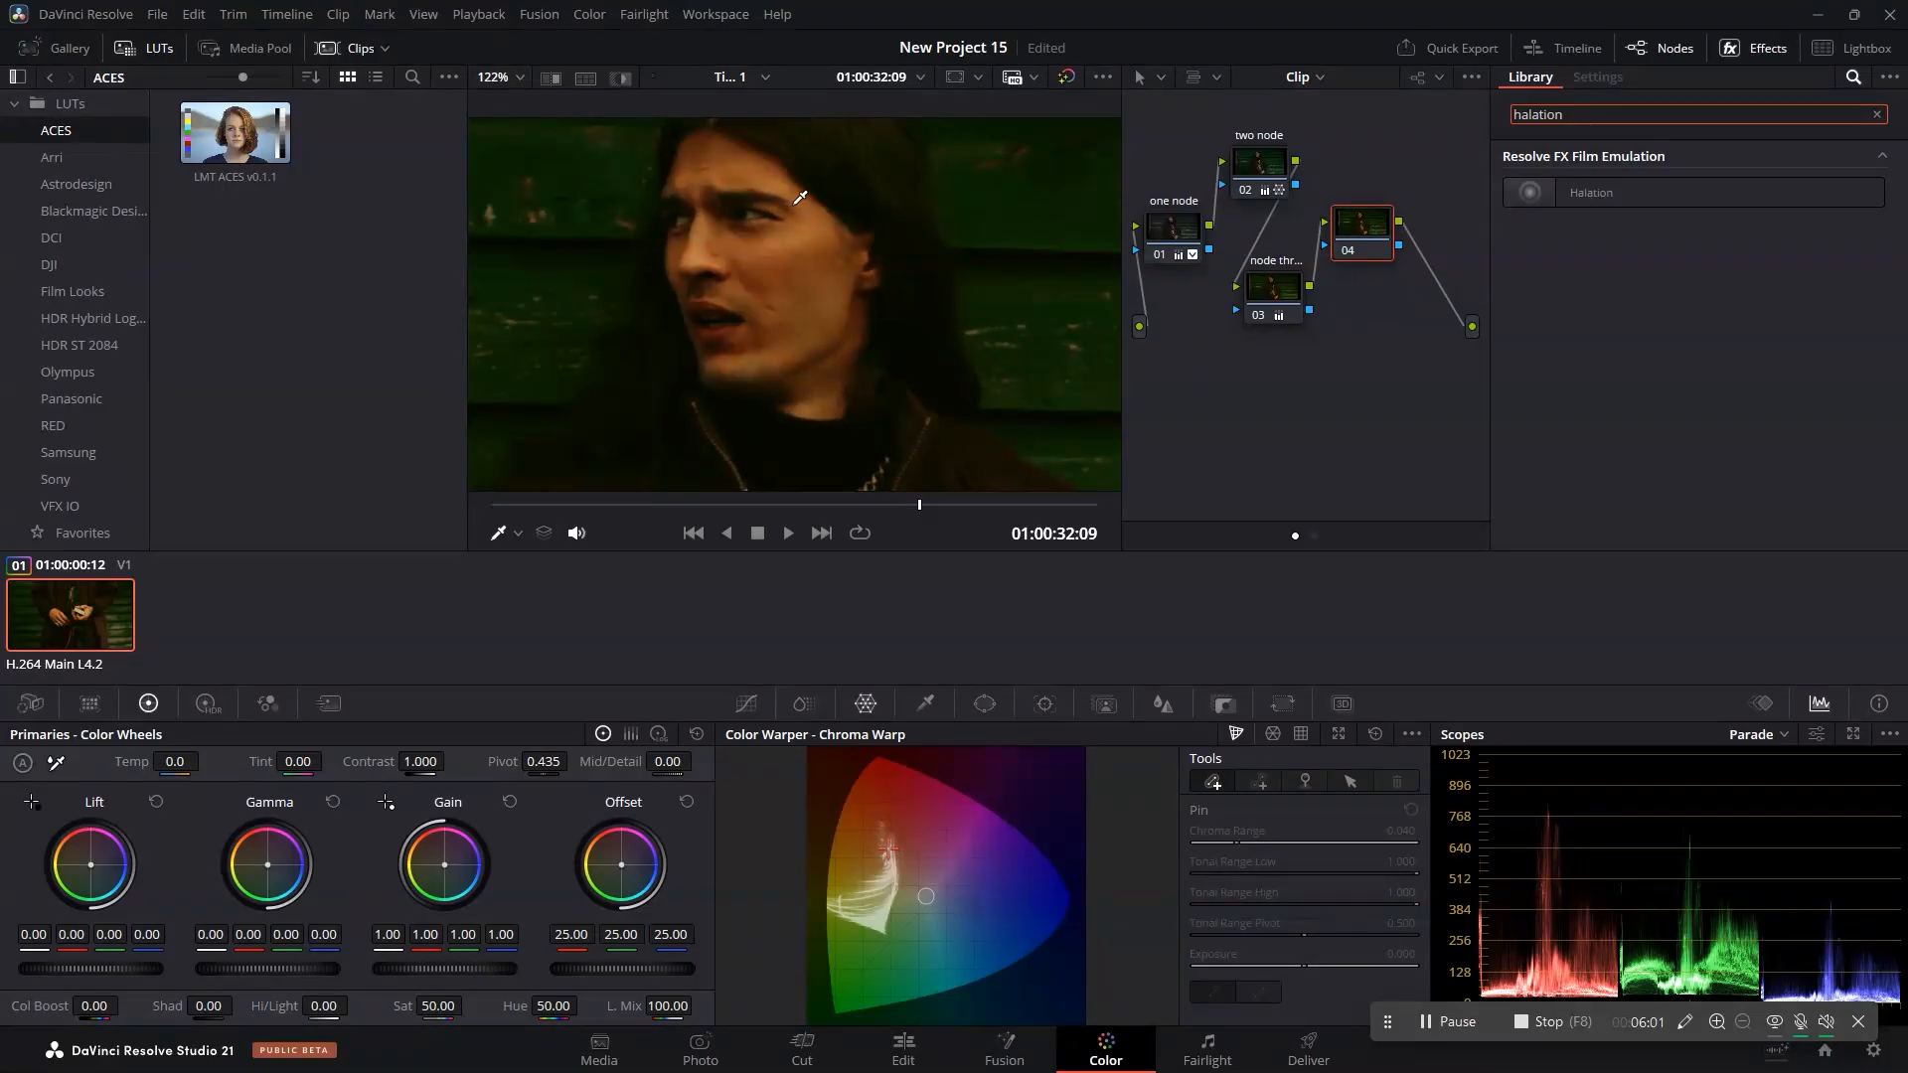
scroll(800, 197, "up", 1)
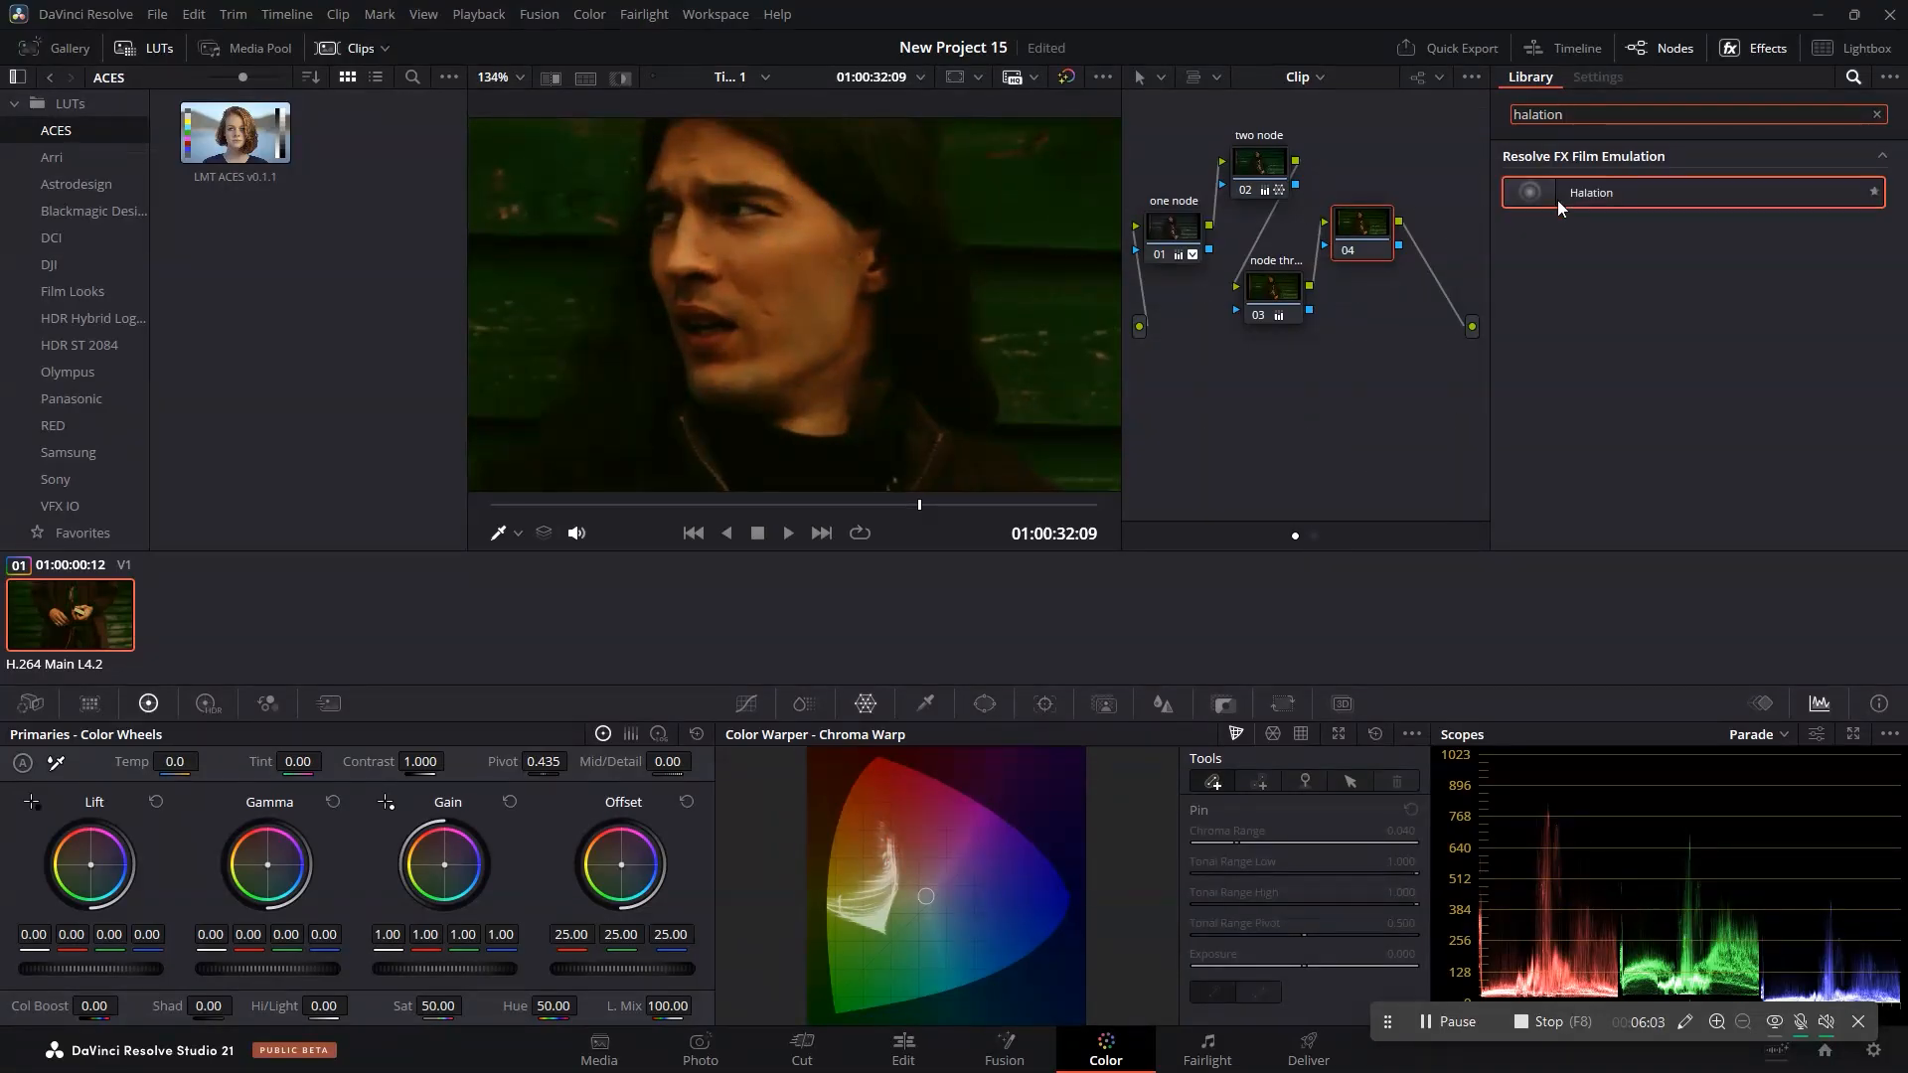
left_click_drag(1558, 200, 1369, 239)
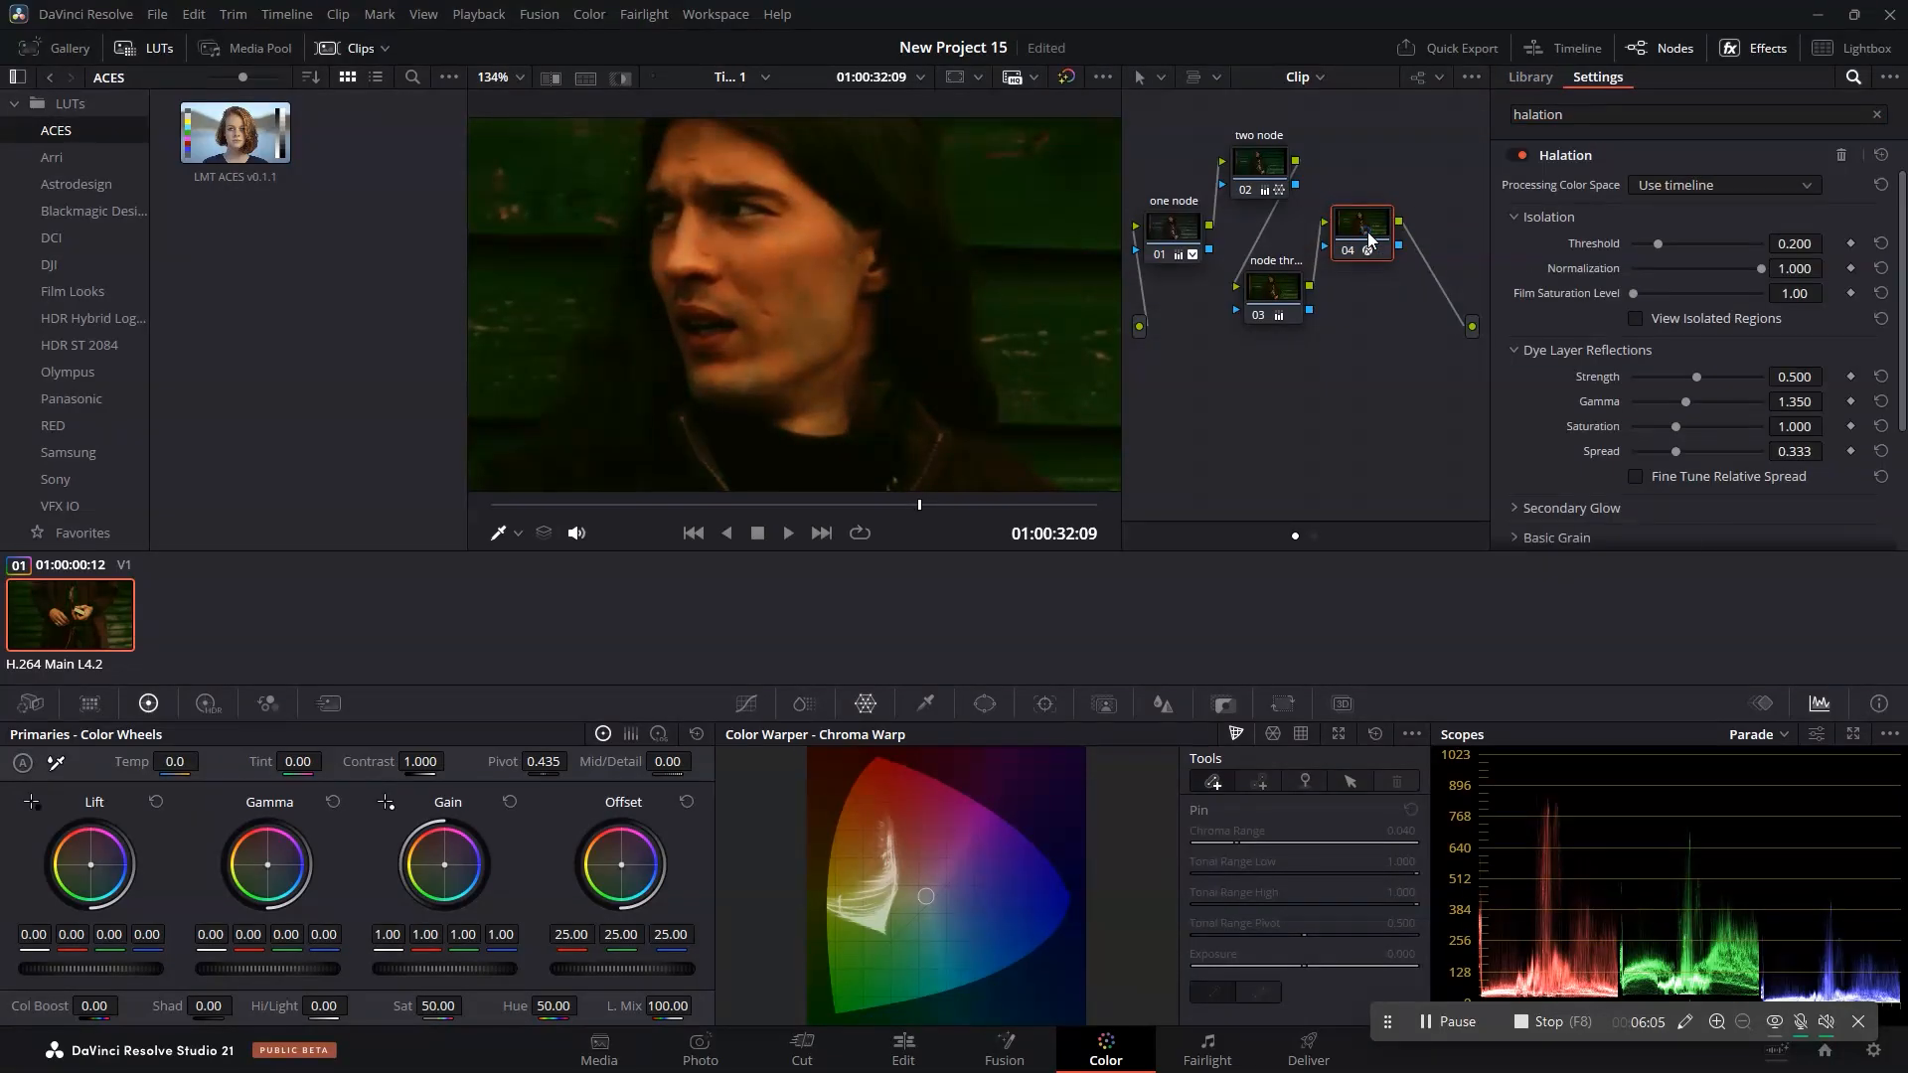
Label the fourth node "halation" and nudge it into place in the graph.
right_click(1369, 239)
left_click(1425, 281)
type("halation")
left_click_drag(1349, 225, 1368, 241)
Set the Halation dye layer reflections to strength 0.488, gamma 1.676, saturation 1.465 and spread 0.535.
scroll(506, 369, "down", 1)
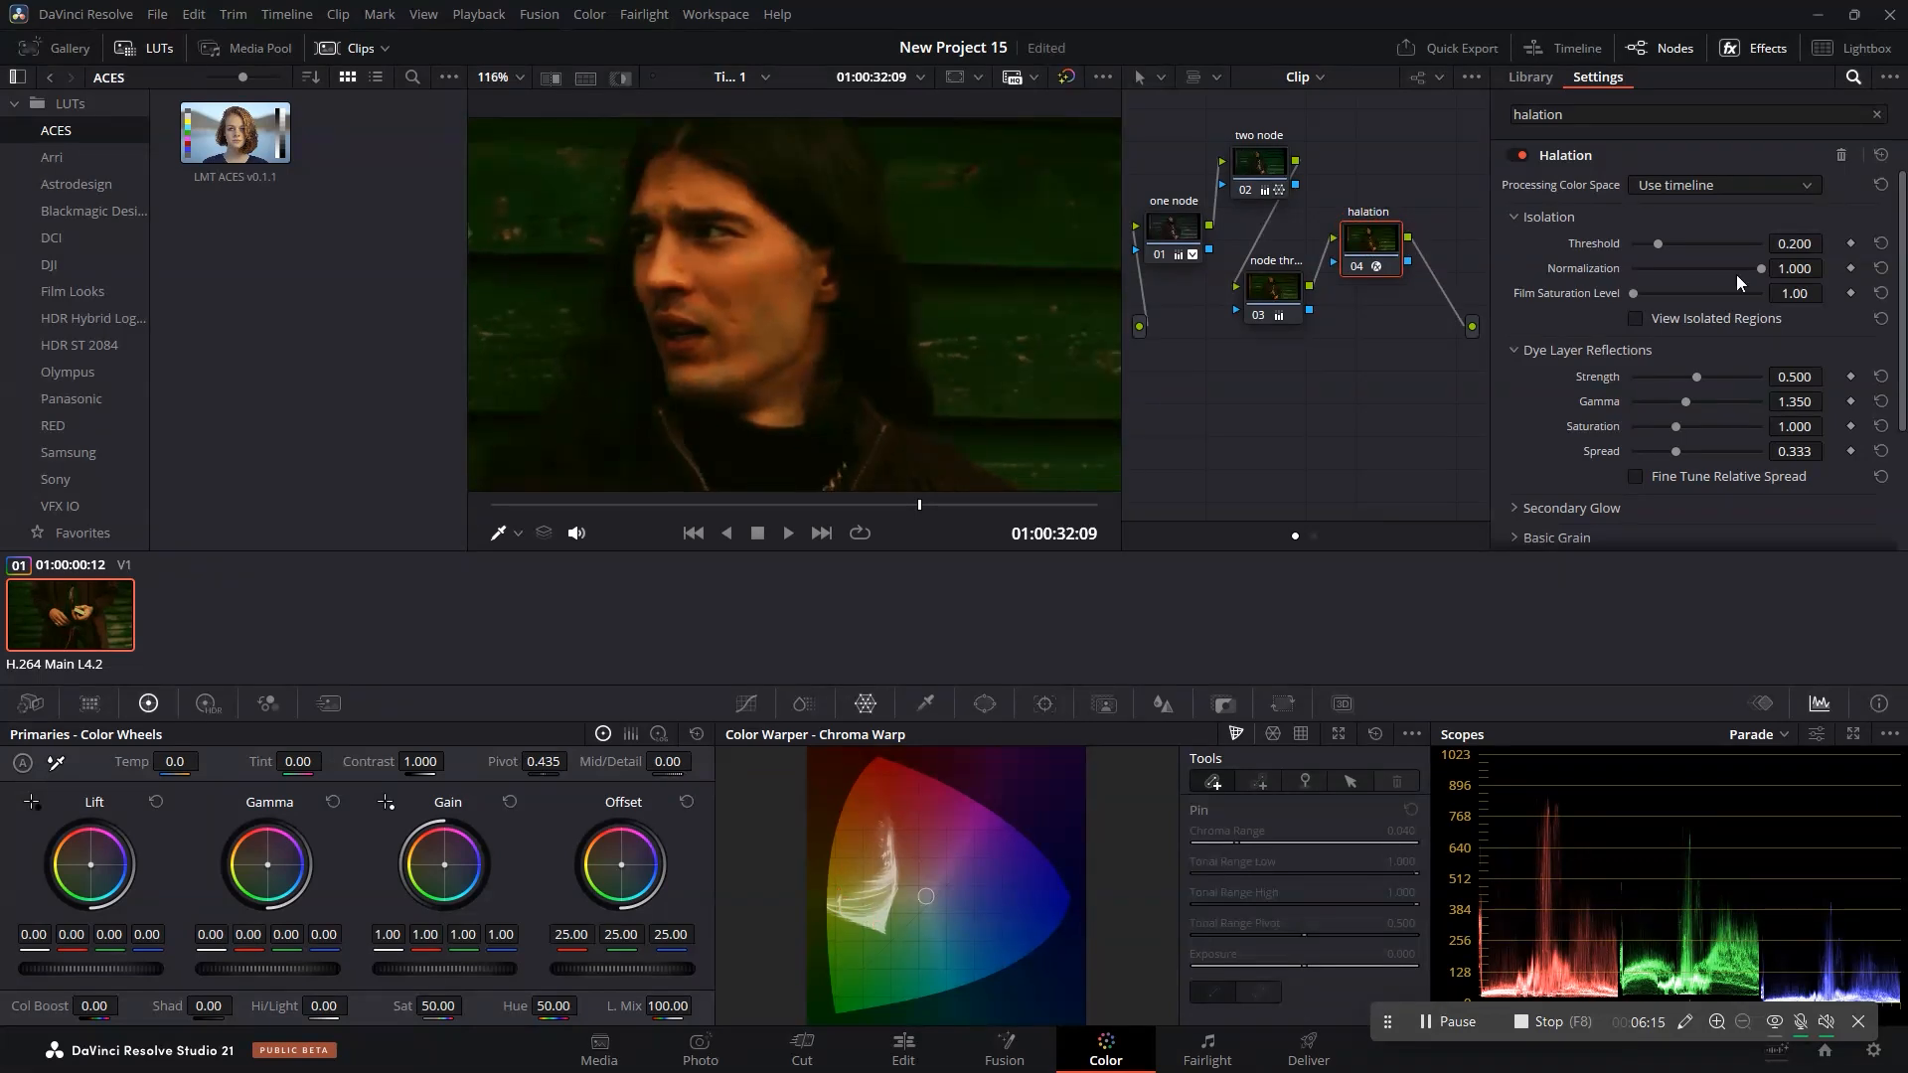
left_click_drag(1692, 377, 1727, 353)
scroll(713, 260, "up", 1)
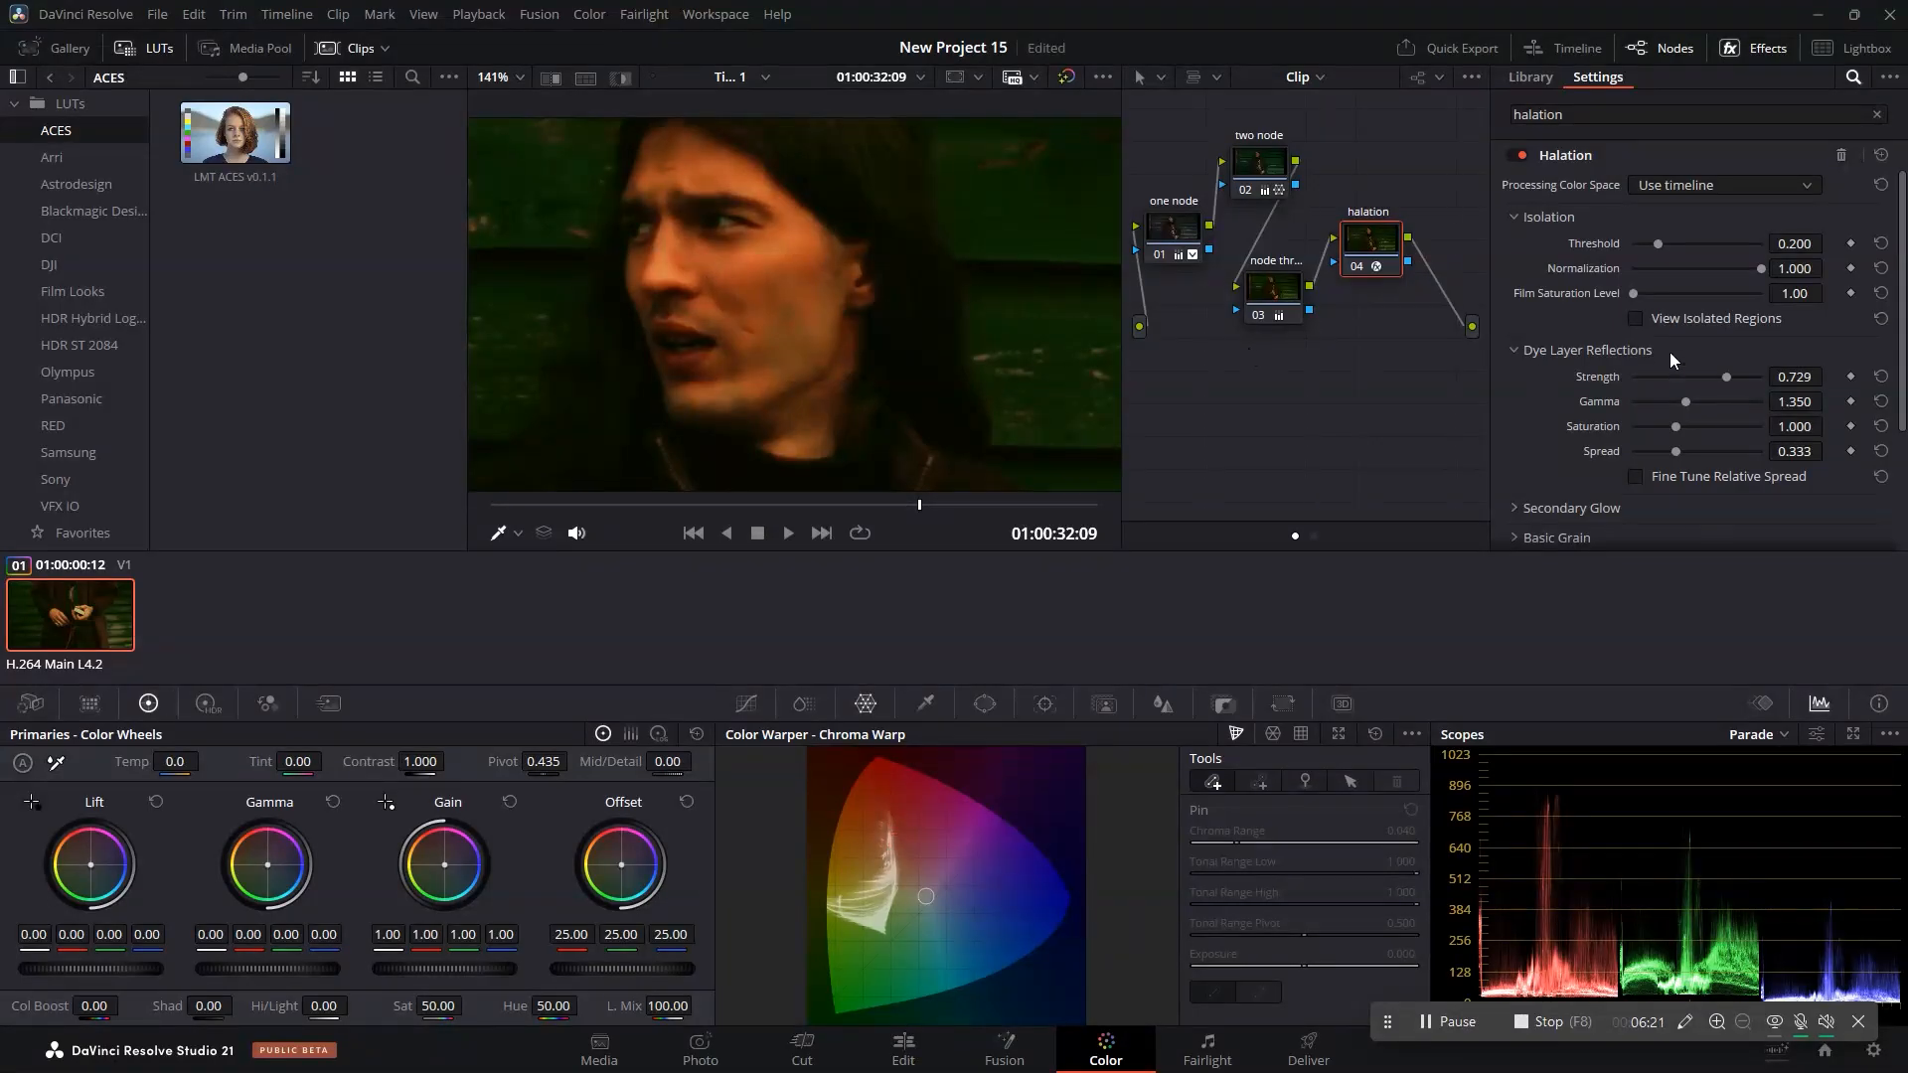
mouse_move(1707, 372)
left_mouse_down()
mouse_move(1771, 392)
mouse_move(1701, 398)
left_mouse_up()
double_click(1673, 425)
left_click_drag(1559, 403, 1715, 404)
mouse_move(1674, 445)
left_mouse_down()
mouse_move(1751, 438)
mouse_move(1702, 449)
left_mouse_up()
Check the glow on the whole frame and set the Halation spread to 0.450.
scroll(855, 298, "down", 6)
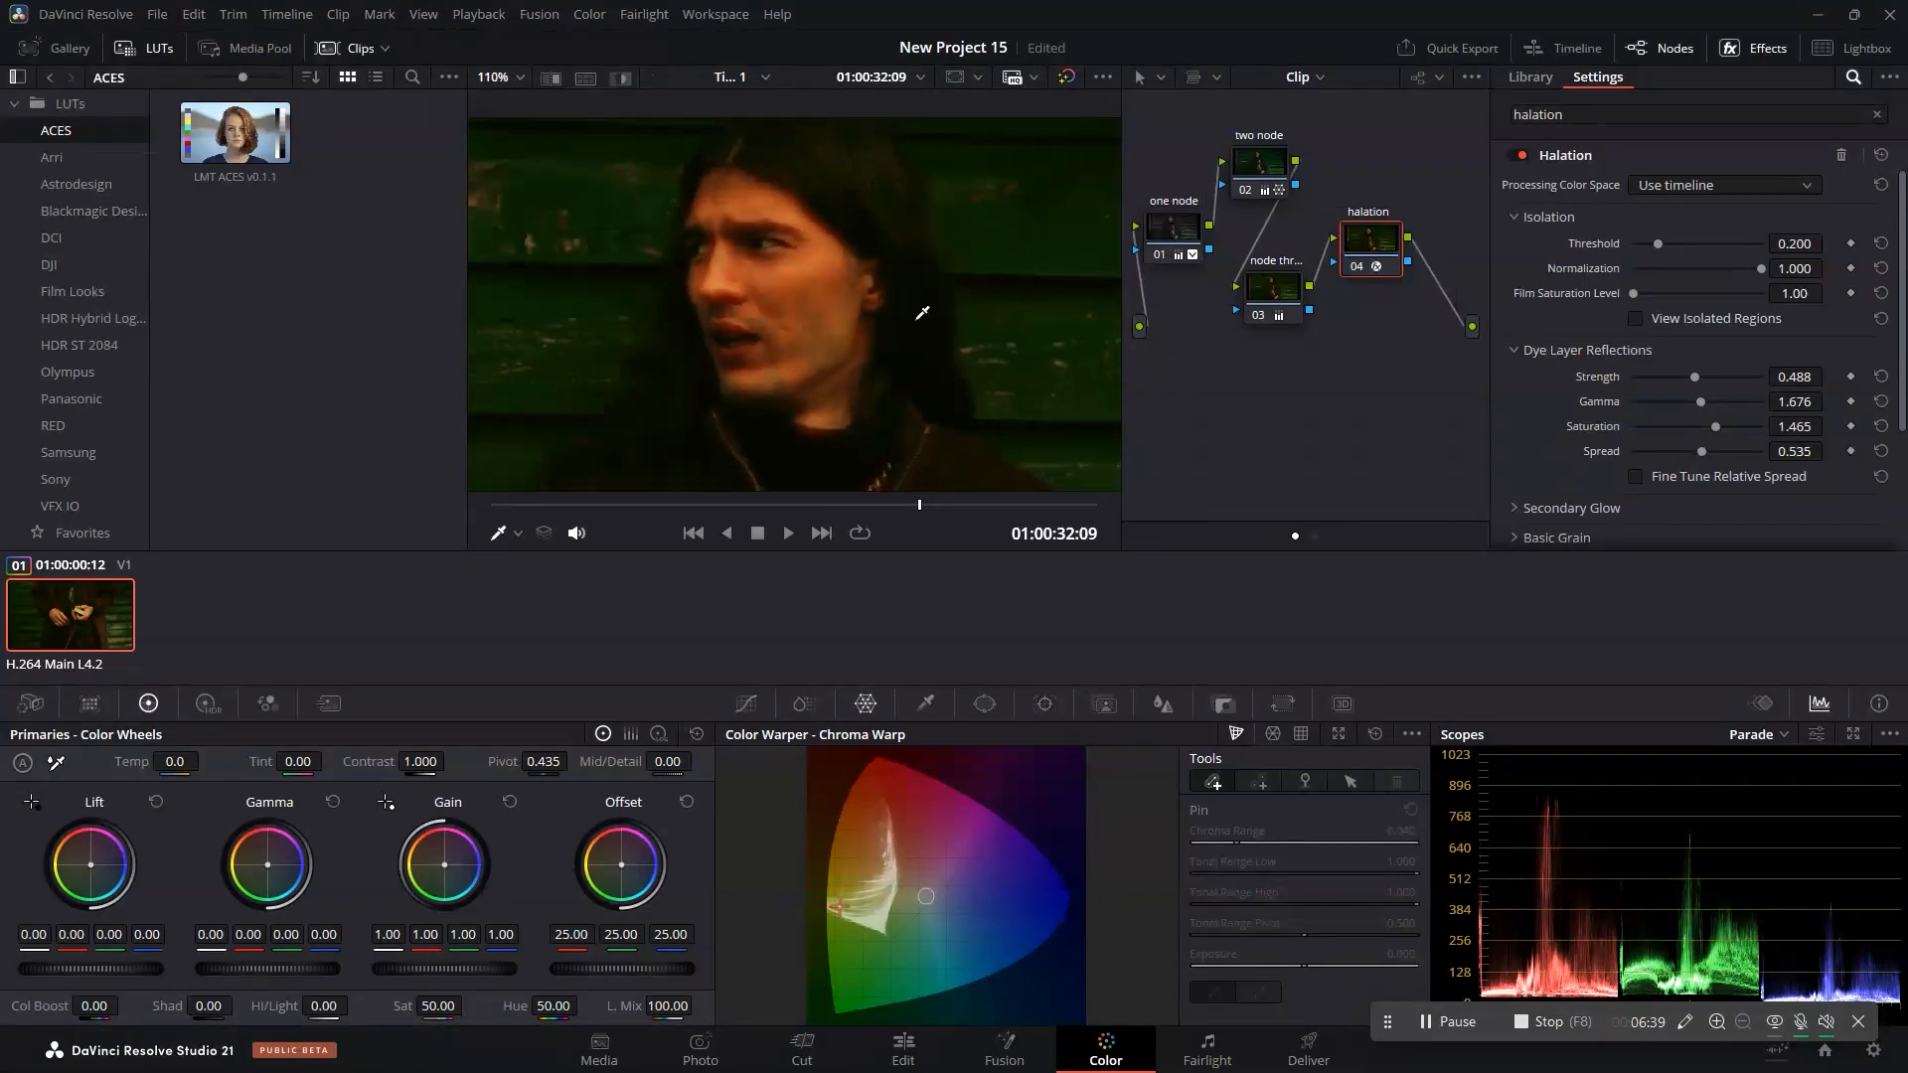
scroll(770, 260, "down", 4)
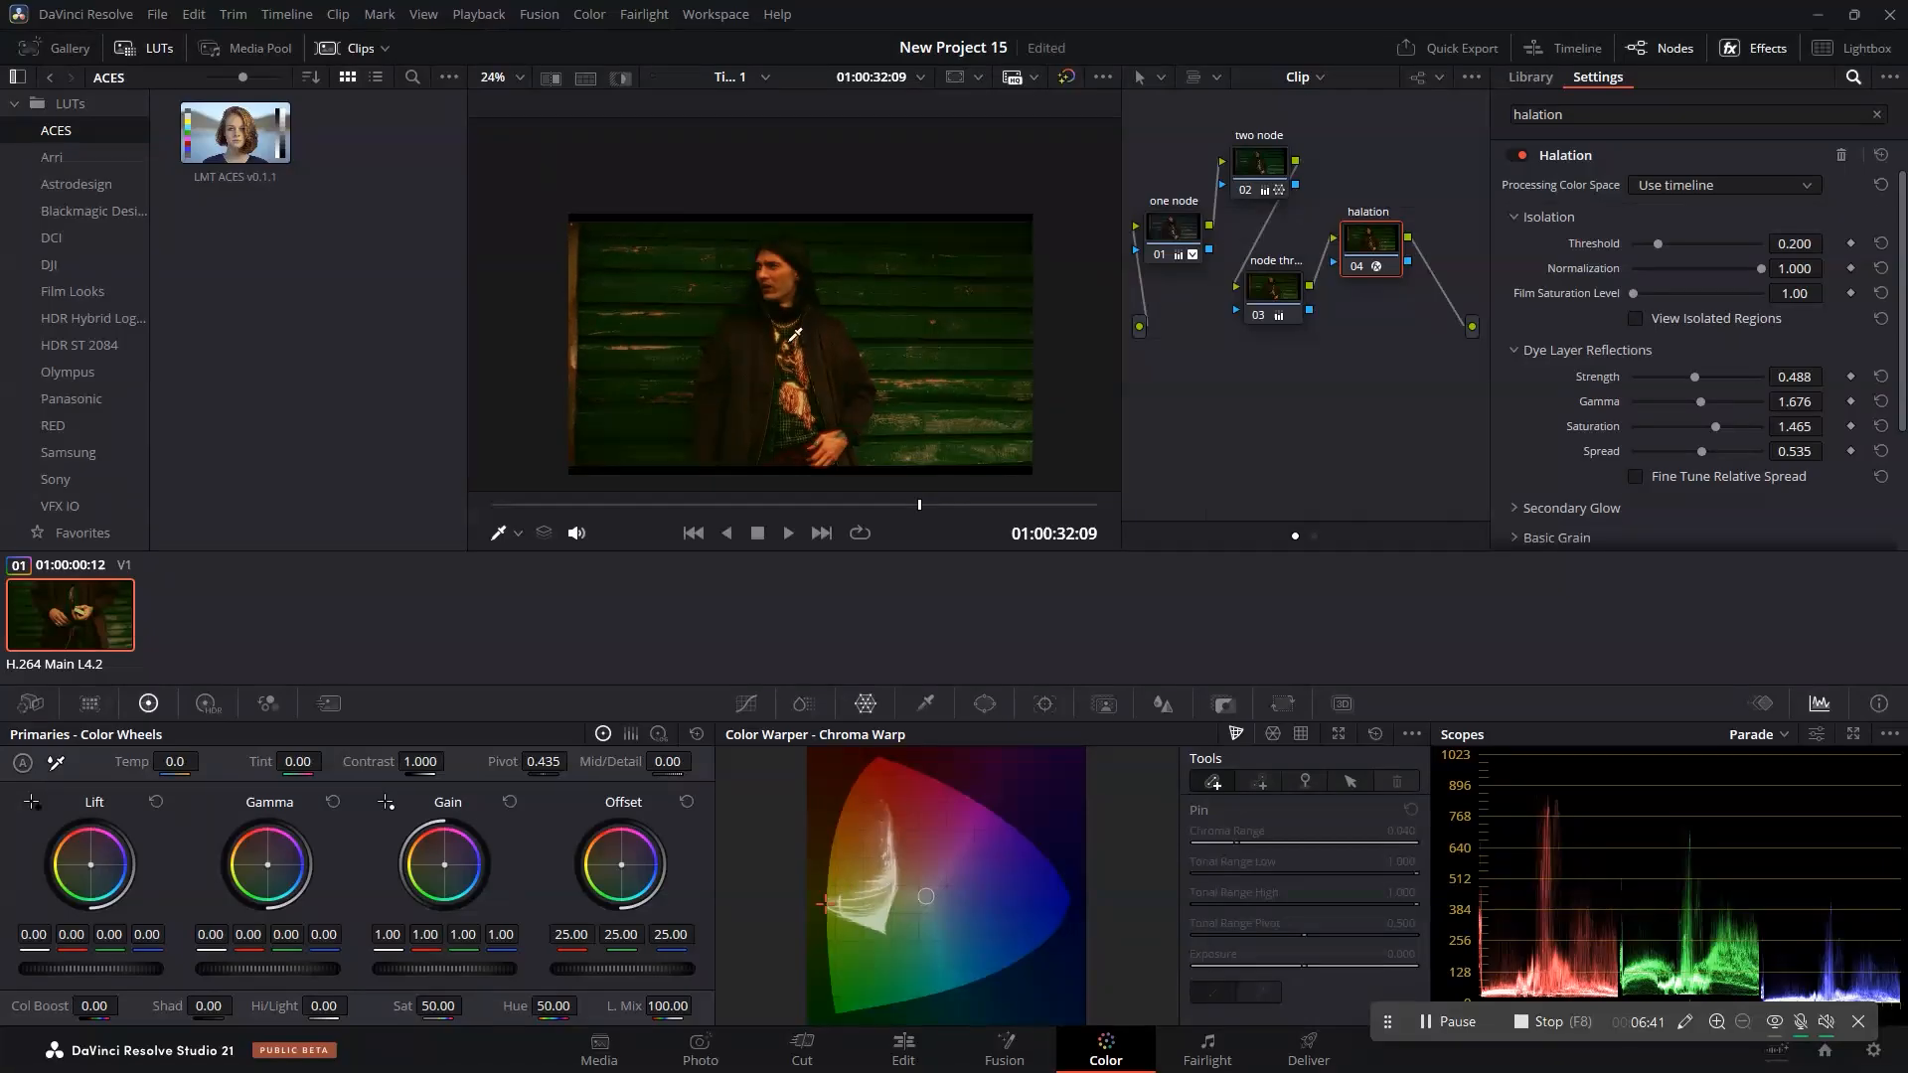
scroll(795, 310, "up", 4)
scroll(754, 310, "up", 2)
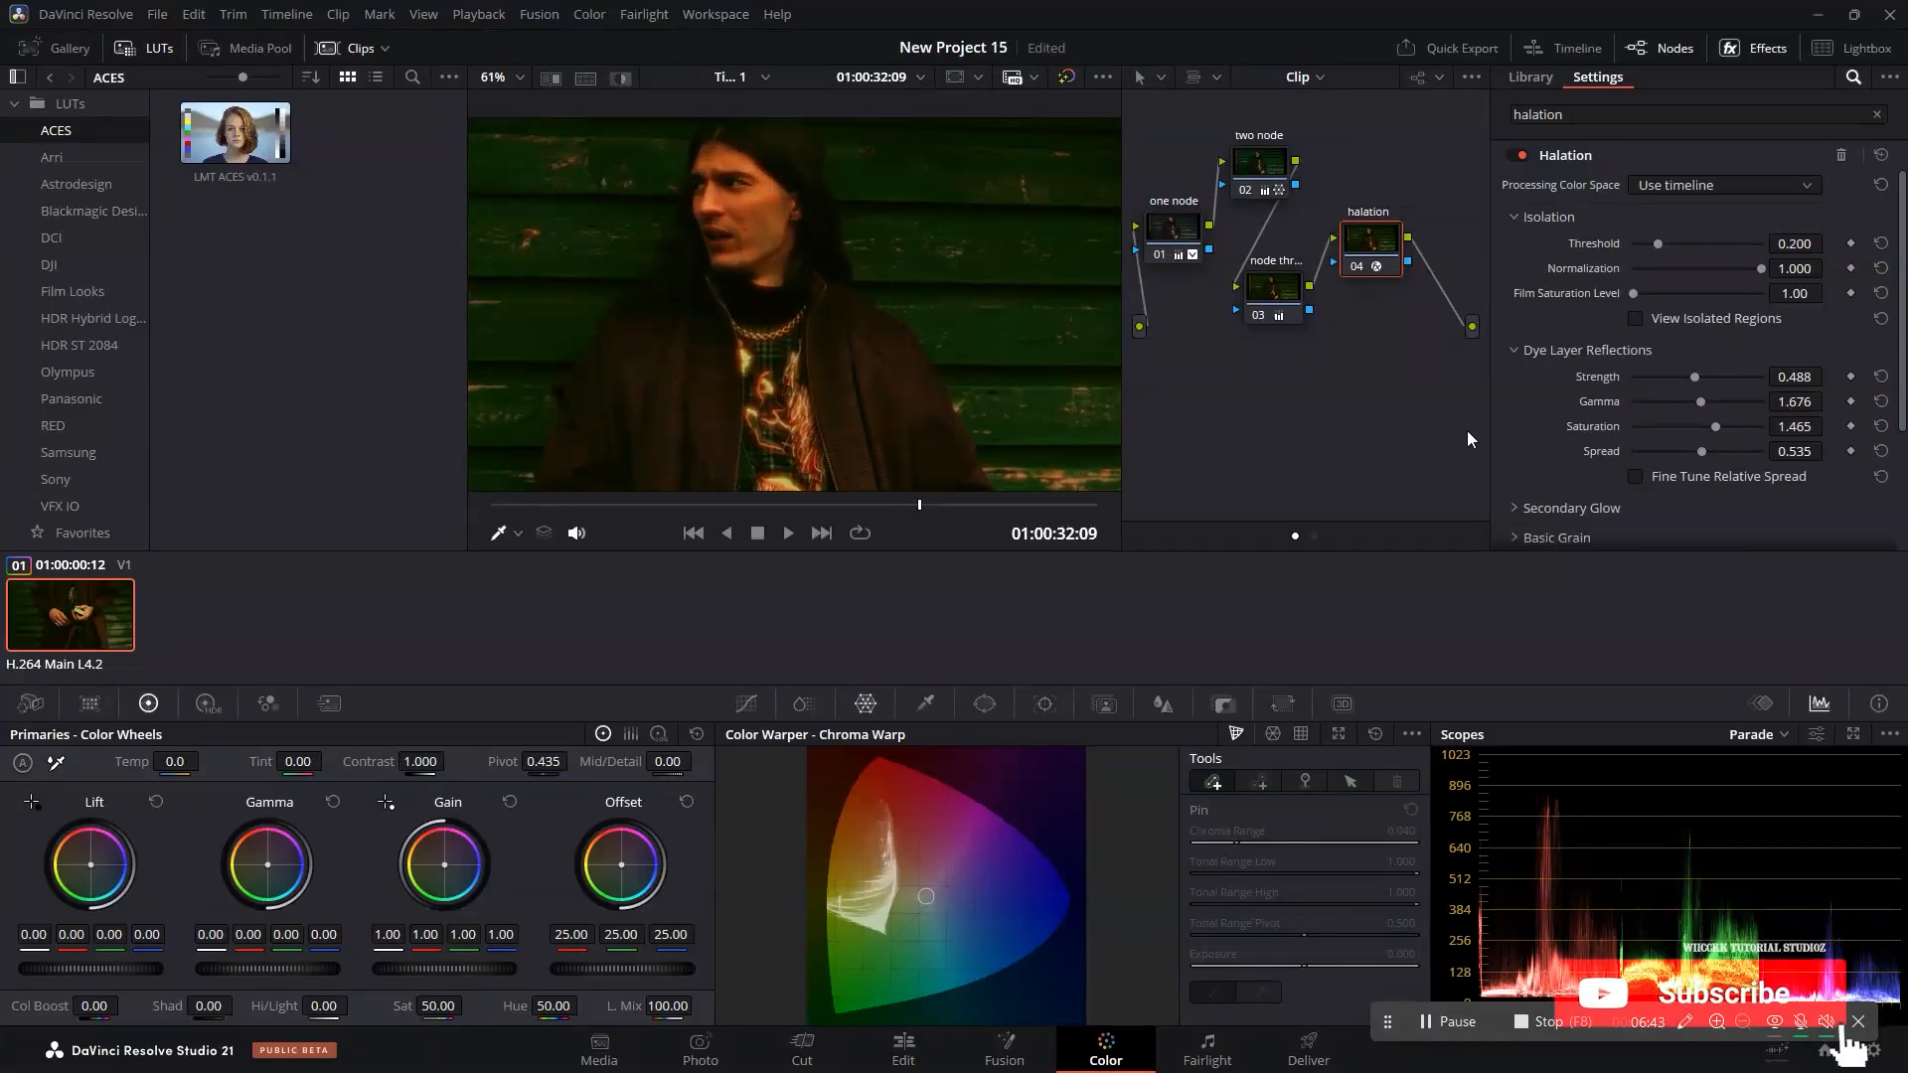
left_click(1692, 450)
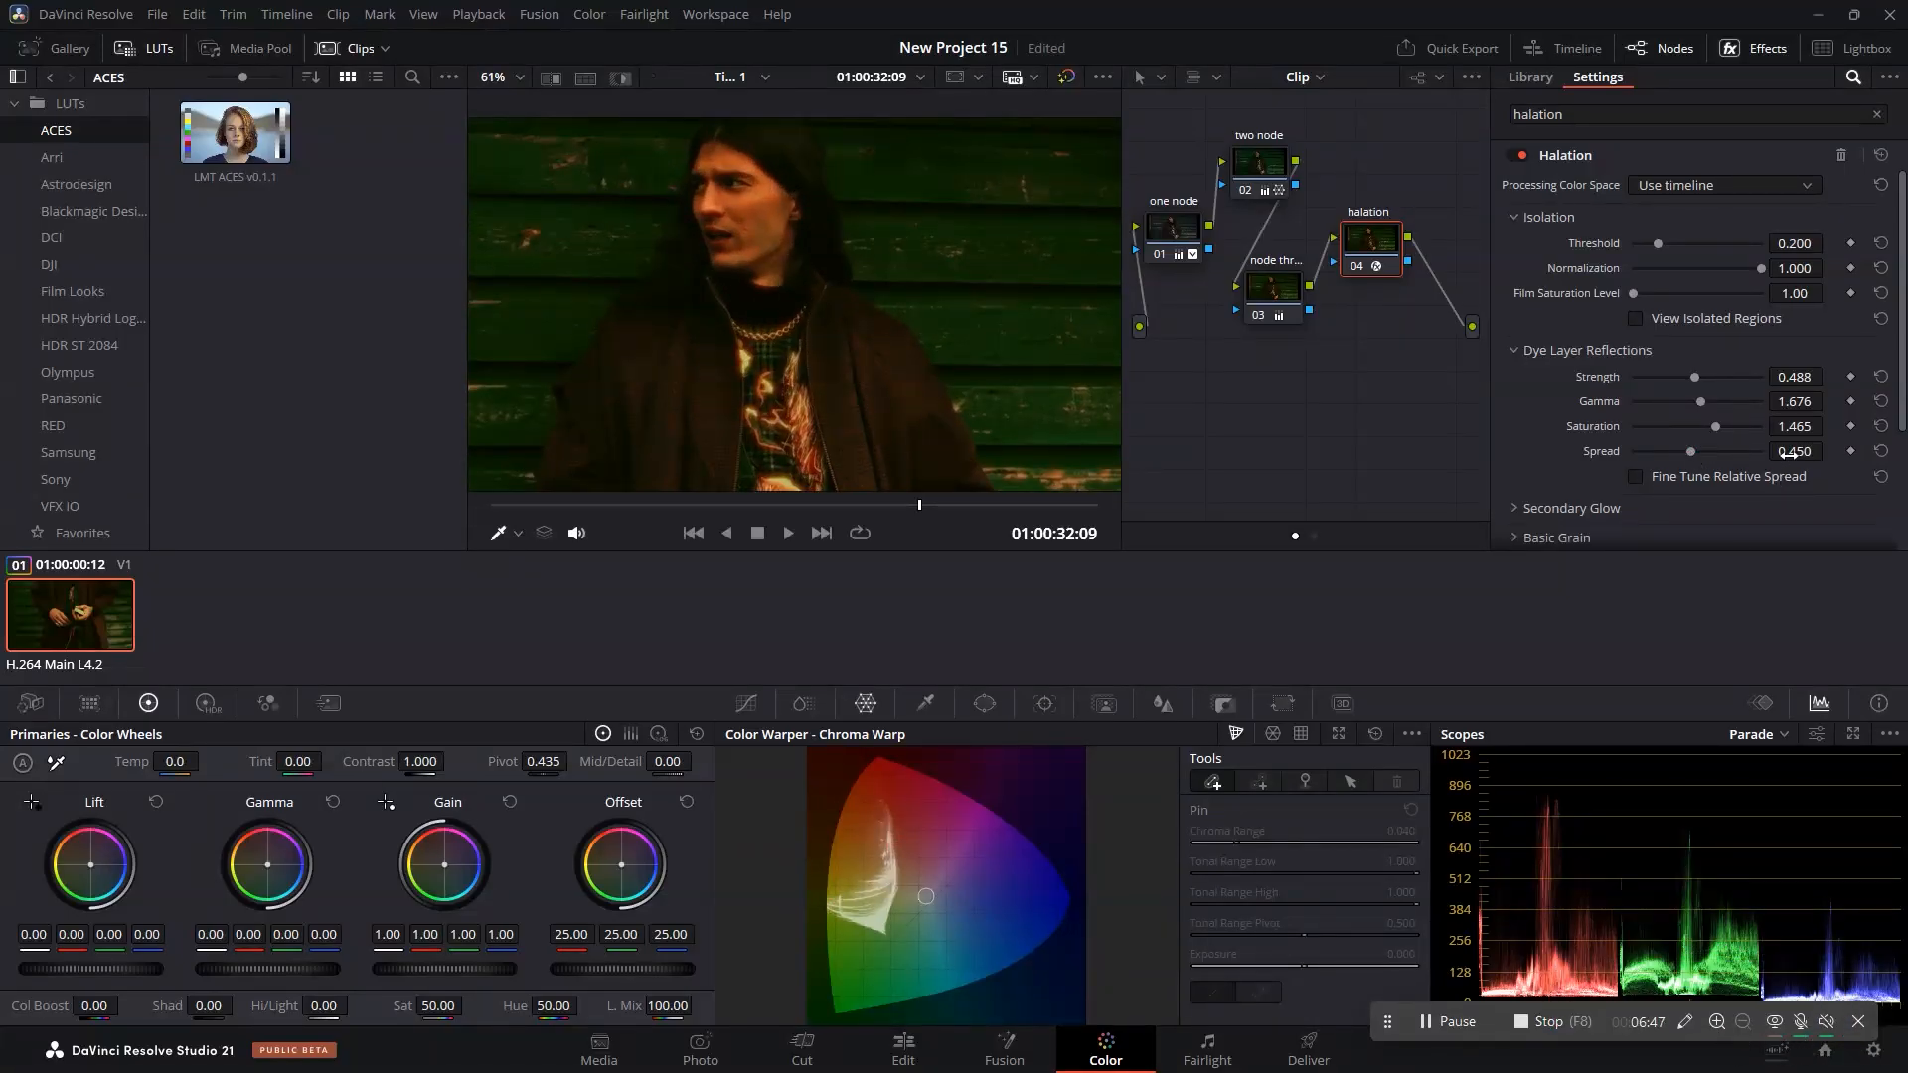
Compare the man's face and necklace with the "halation" node disabled and enabled.
scroll(760, 240, "down", 3)
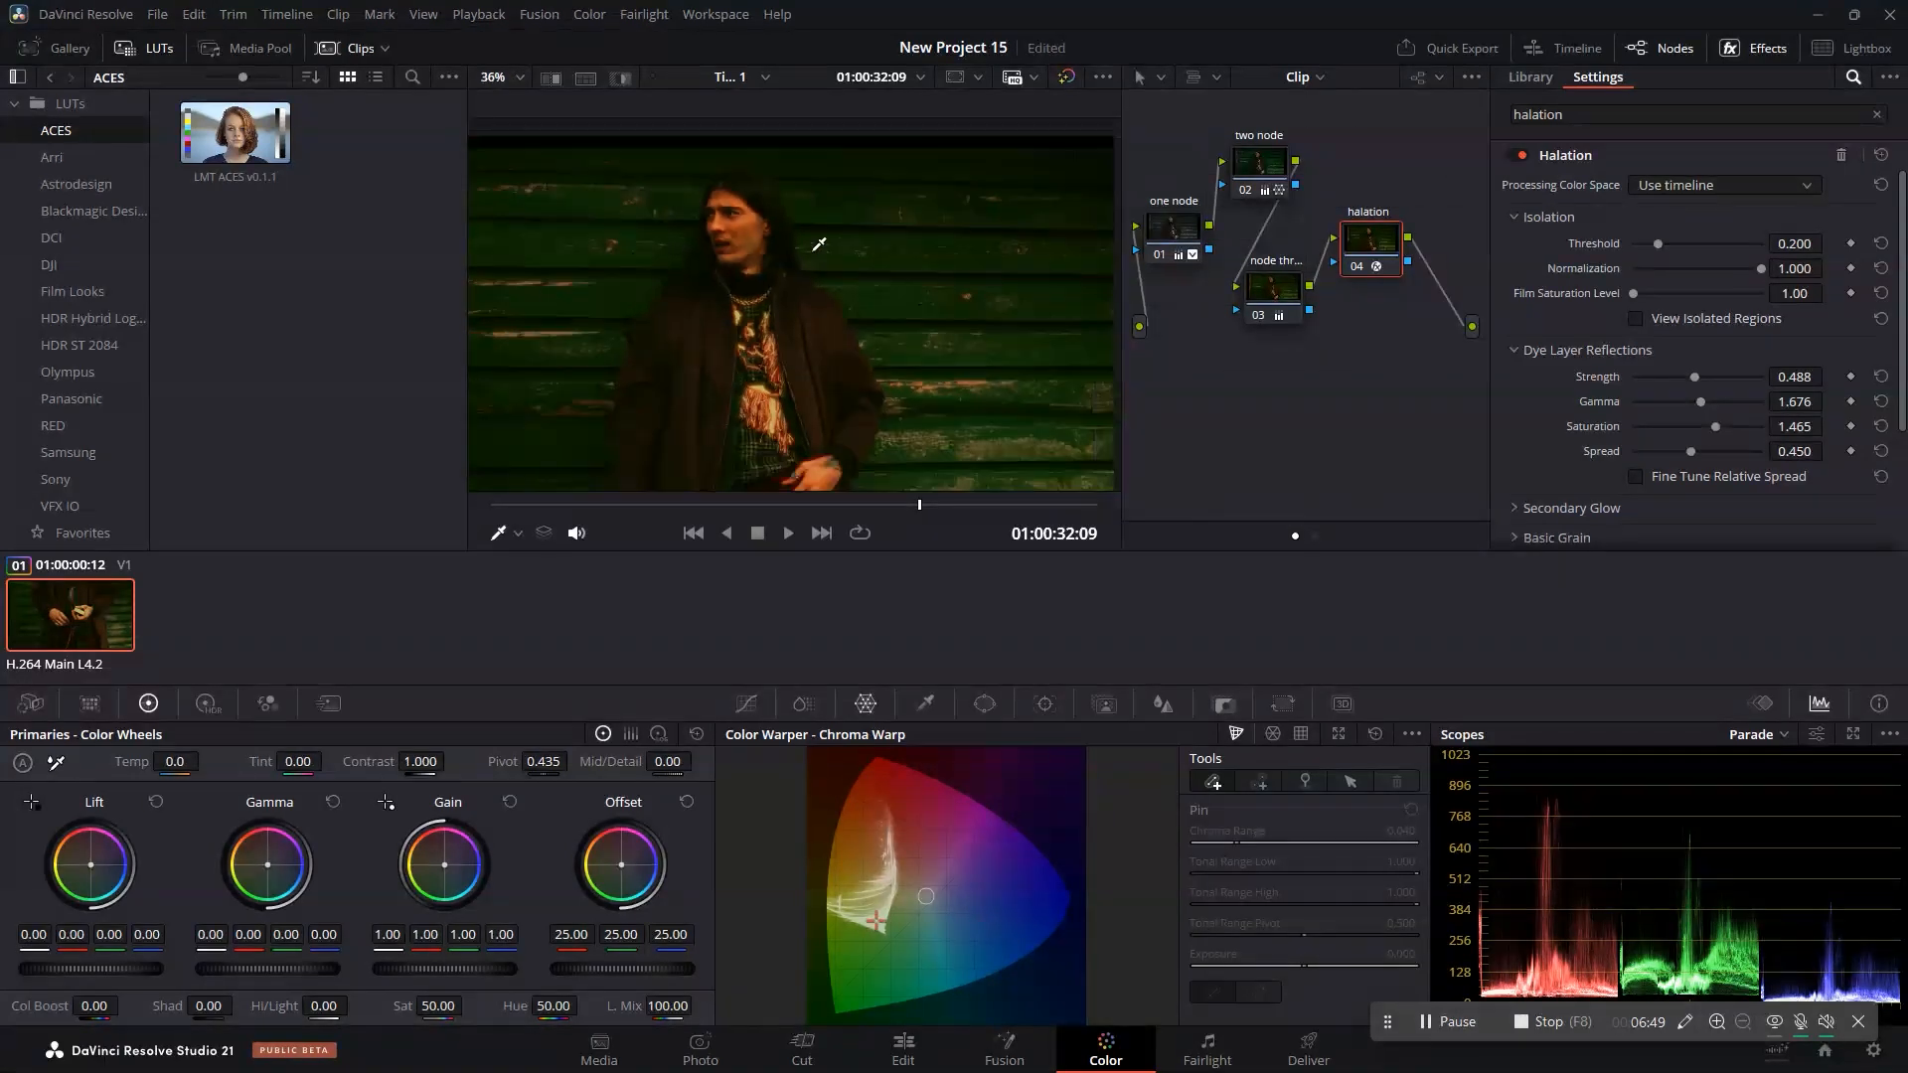
scroll(760, 239, "up", 5)
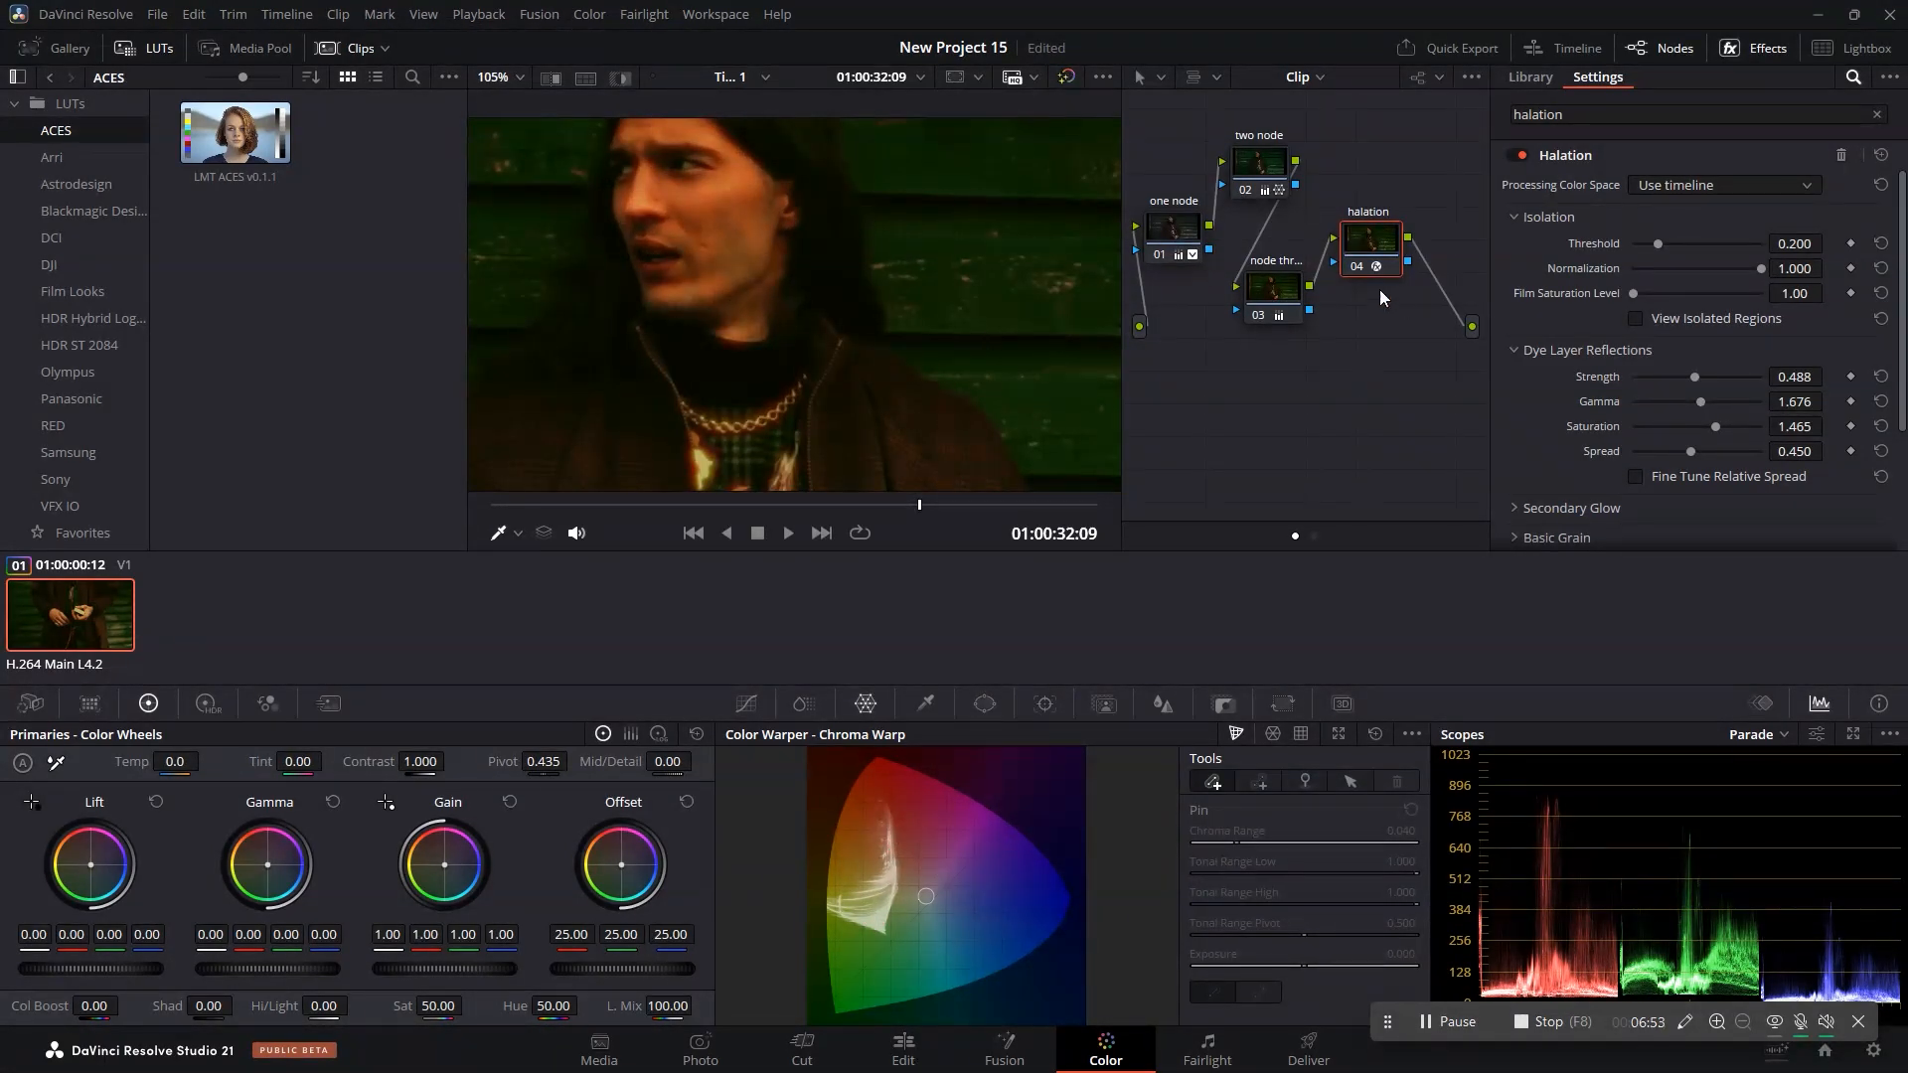
left_click(1354, 268)
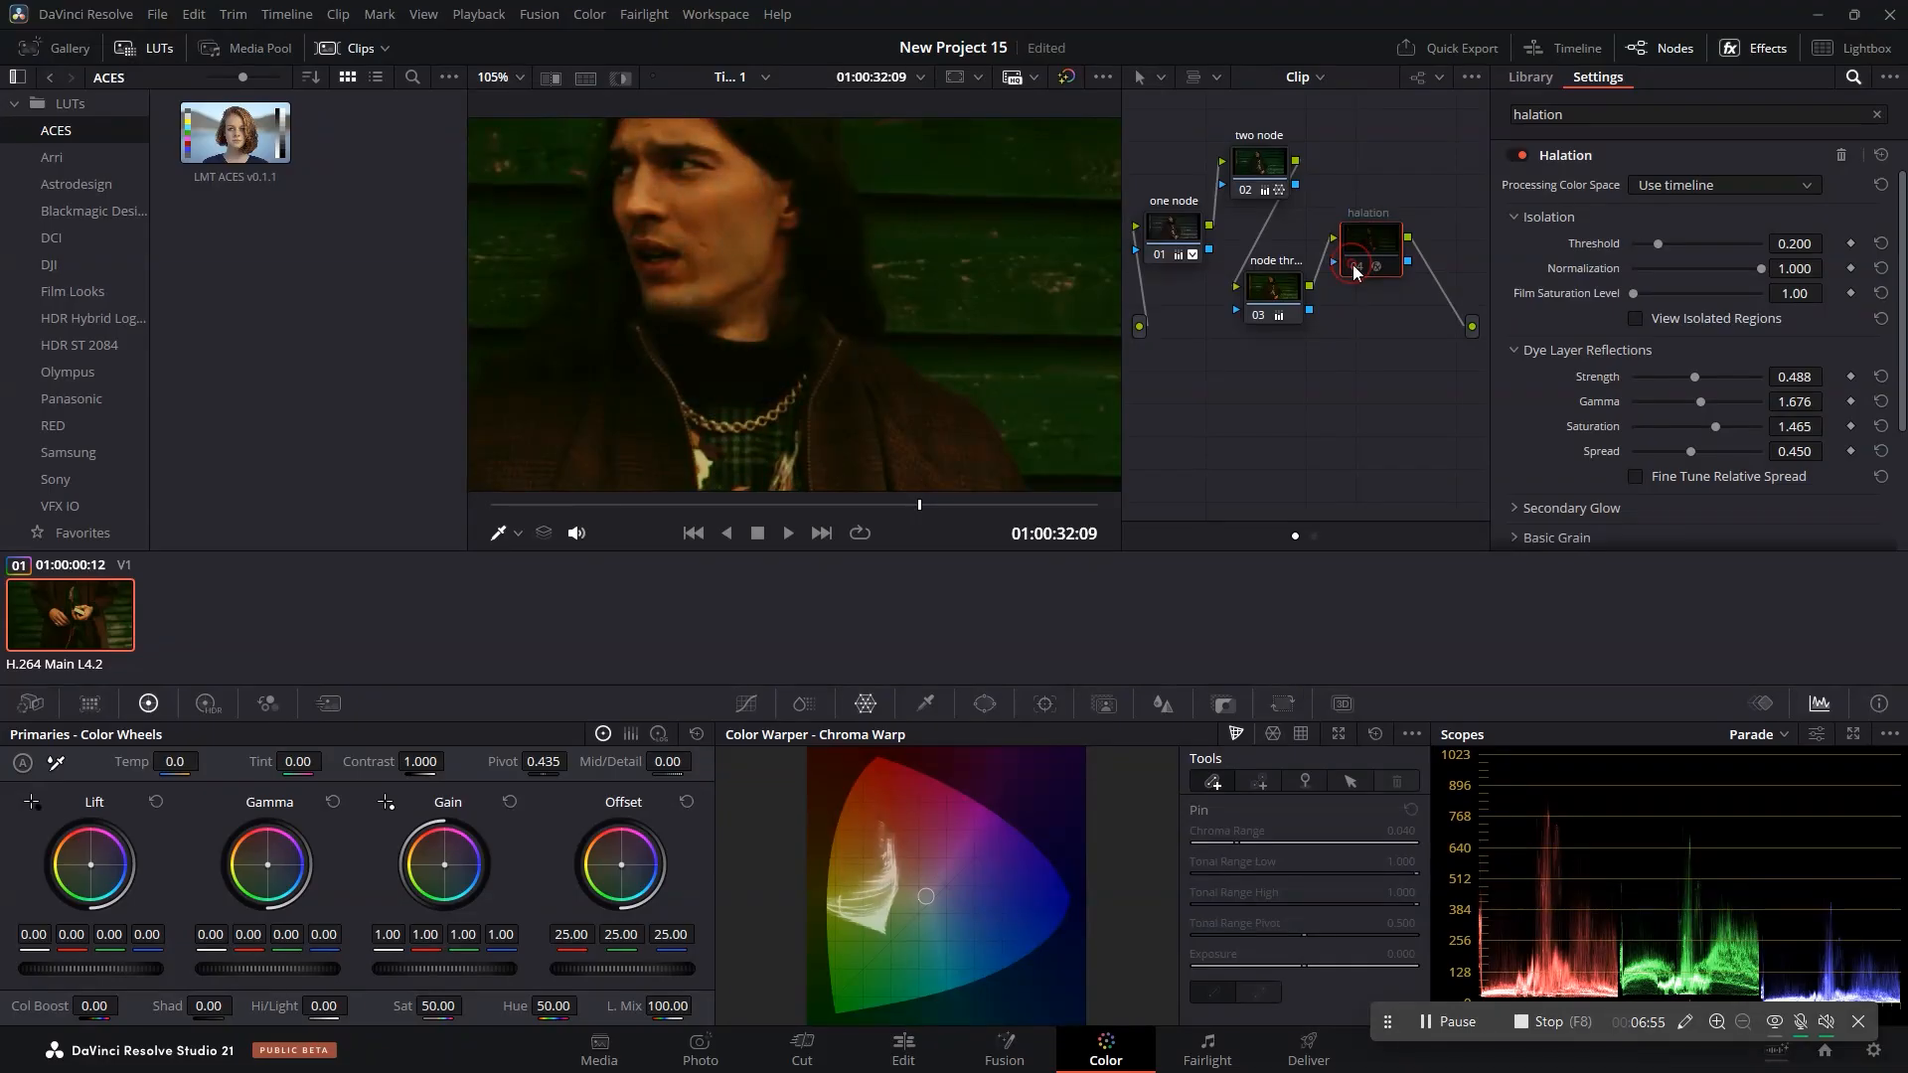
left_click(1354, 268)
scroll(790, 226, "down", 6)
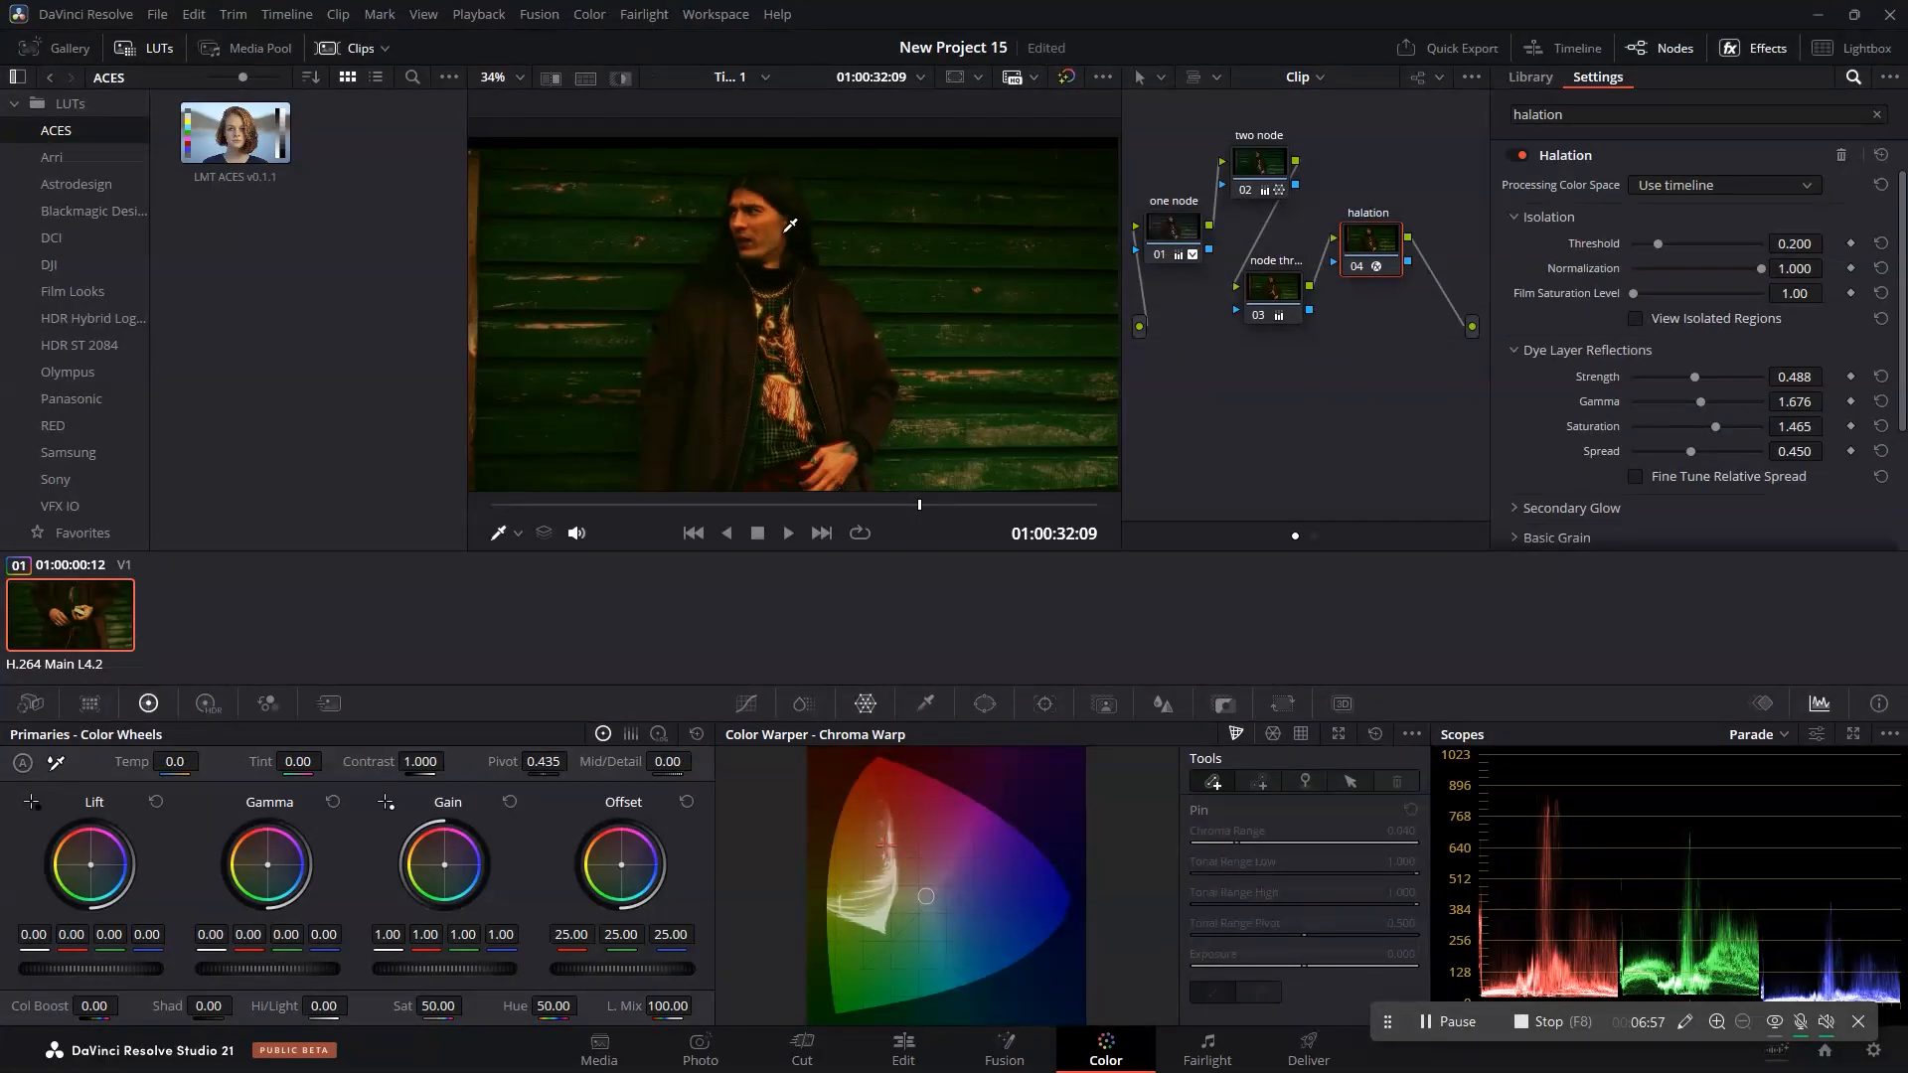
On "node three", set saturation to 52.00, shadows to -33.00 and contrast to 0.992.
left_click(1290, 316)
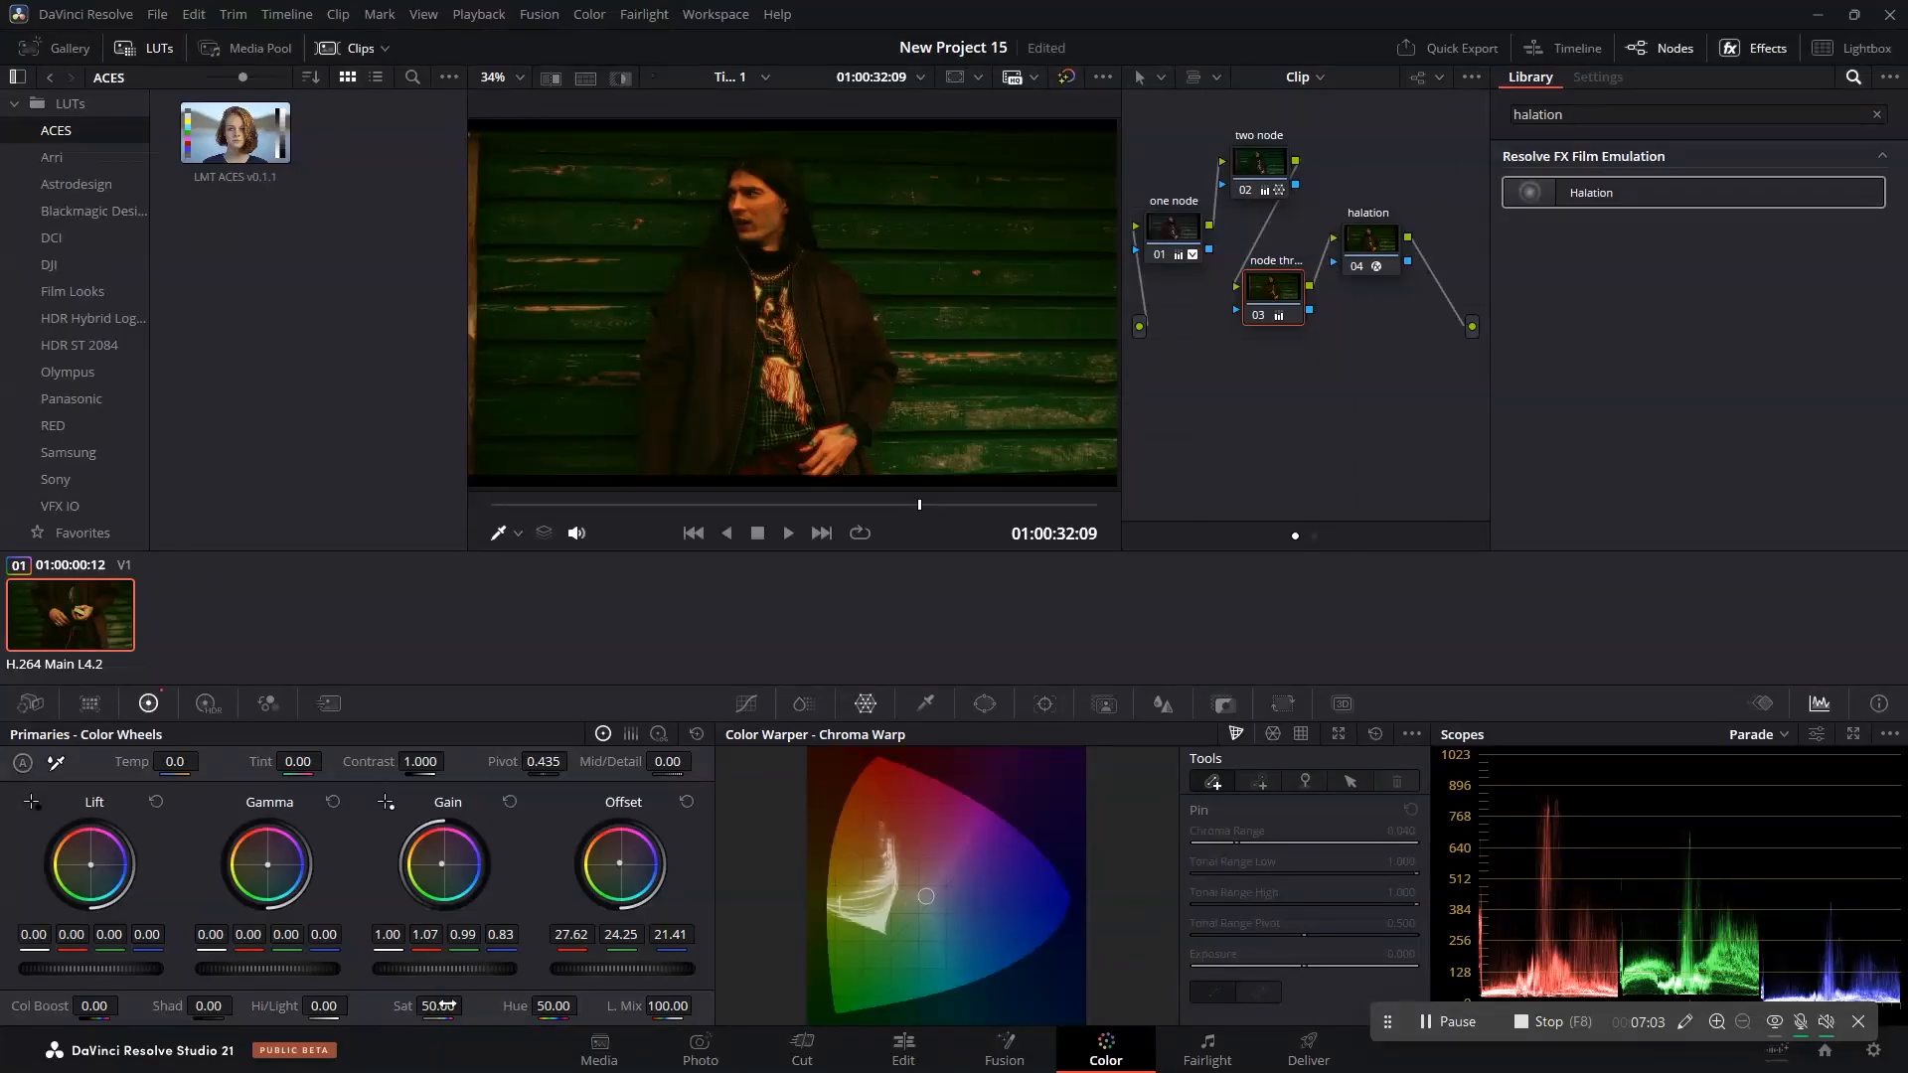
mouse_move(433, 1006)
left_mouse_down()
mouse_move(487, 1006)
mouse_move(468, 1005)
left_mouse_up()
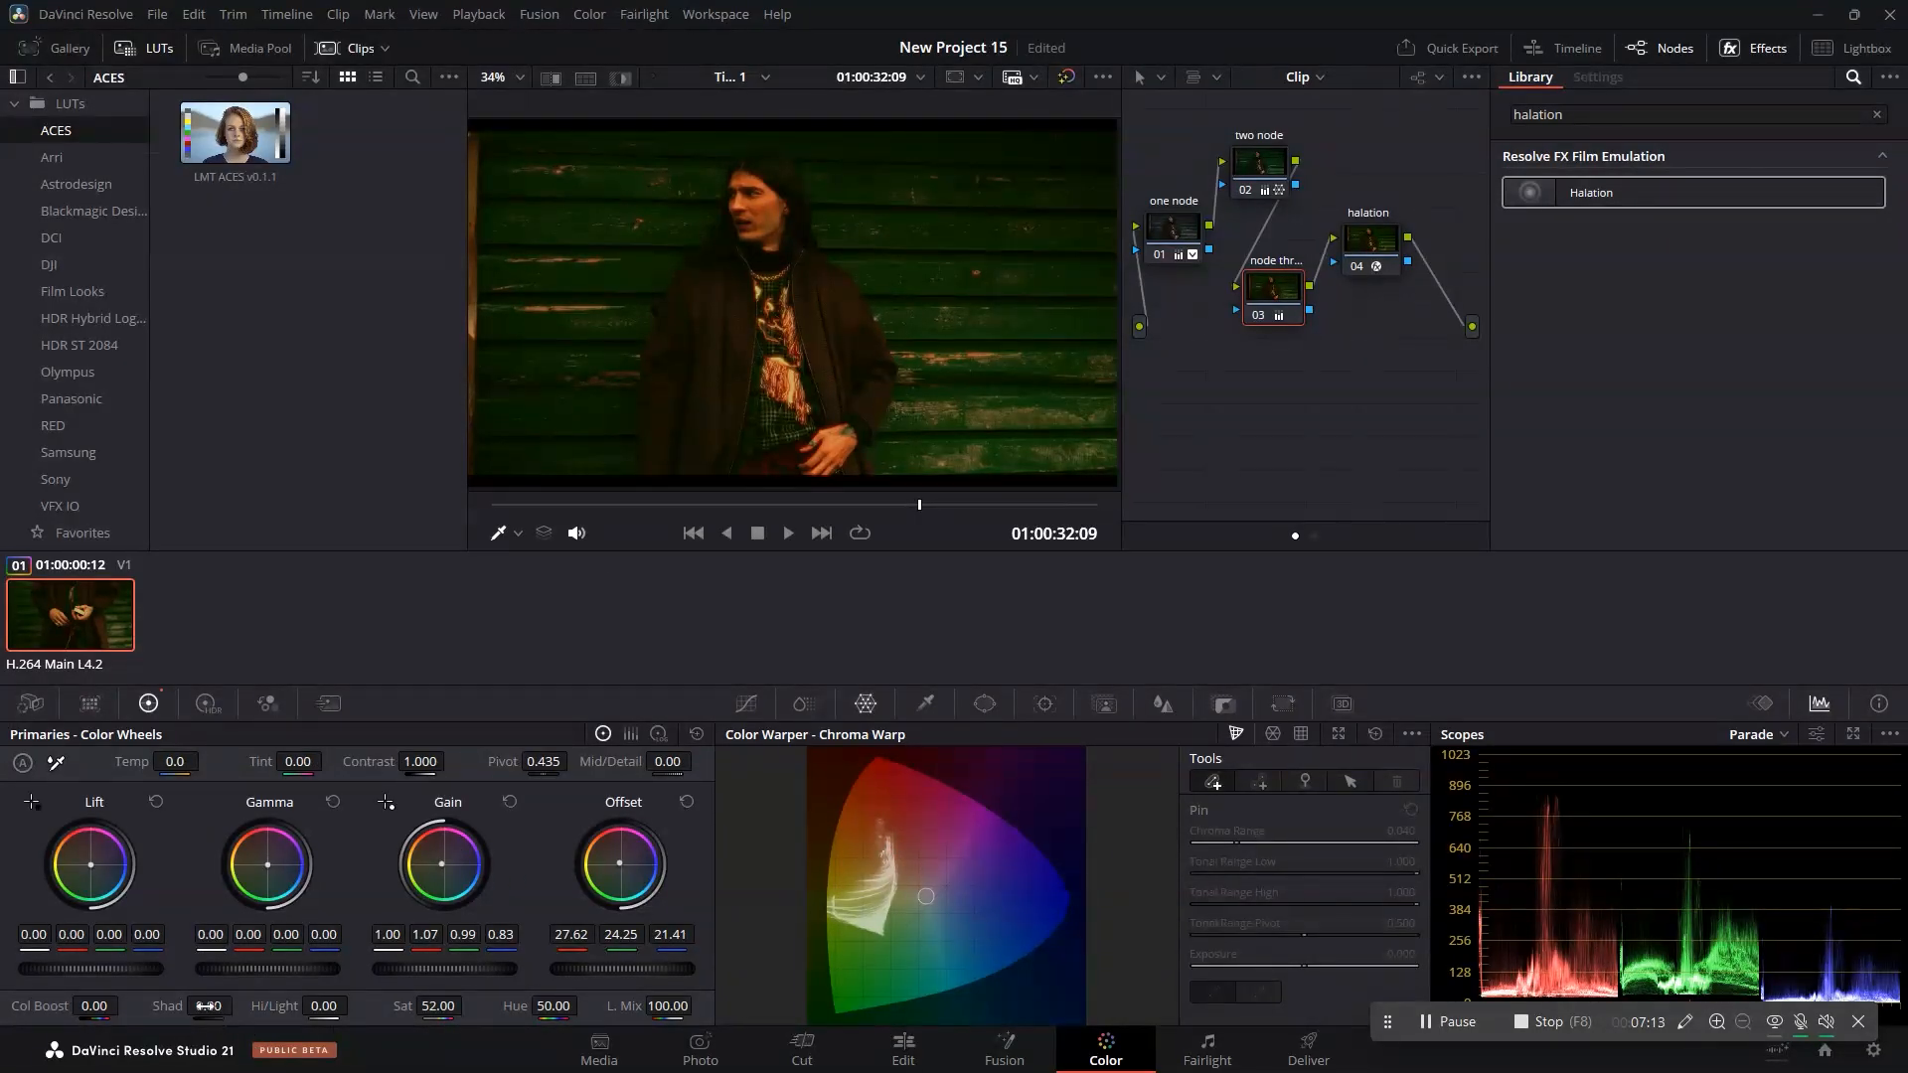
left_click_drag(209, 1006, 167, 1006)
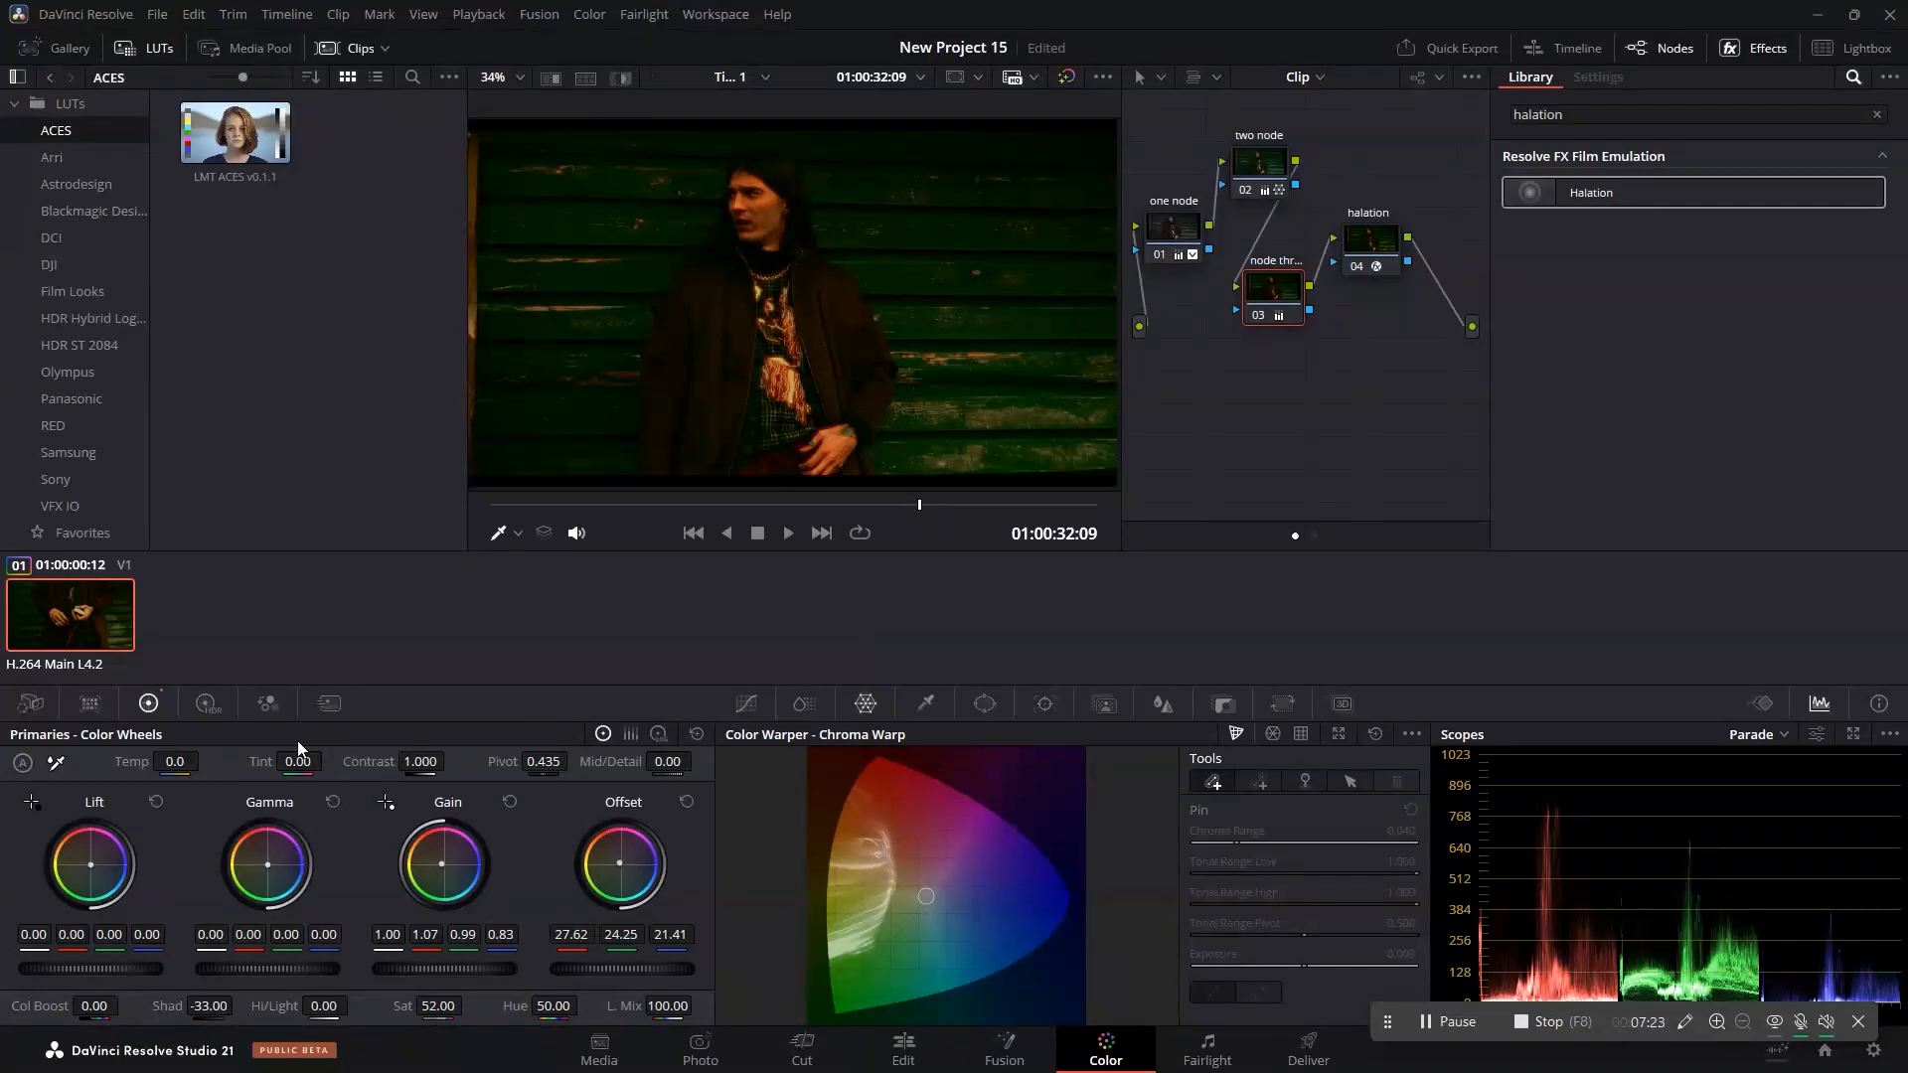
mouse_move(413, 761)
left_mouse_down()
mouse_move(437, 761)
mouse_move(411, 761)
left_mouse_up()
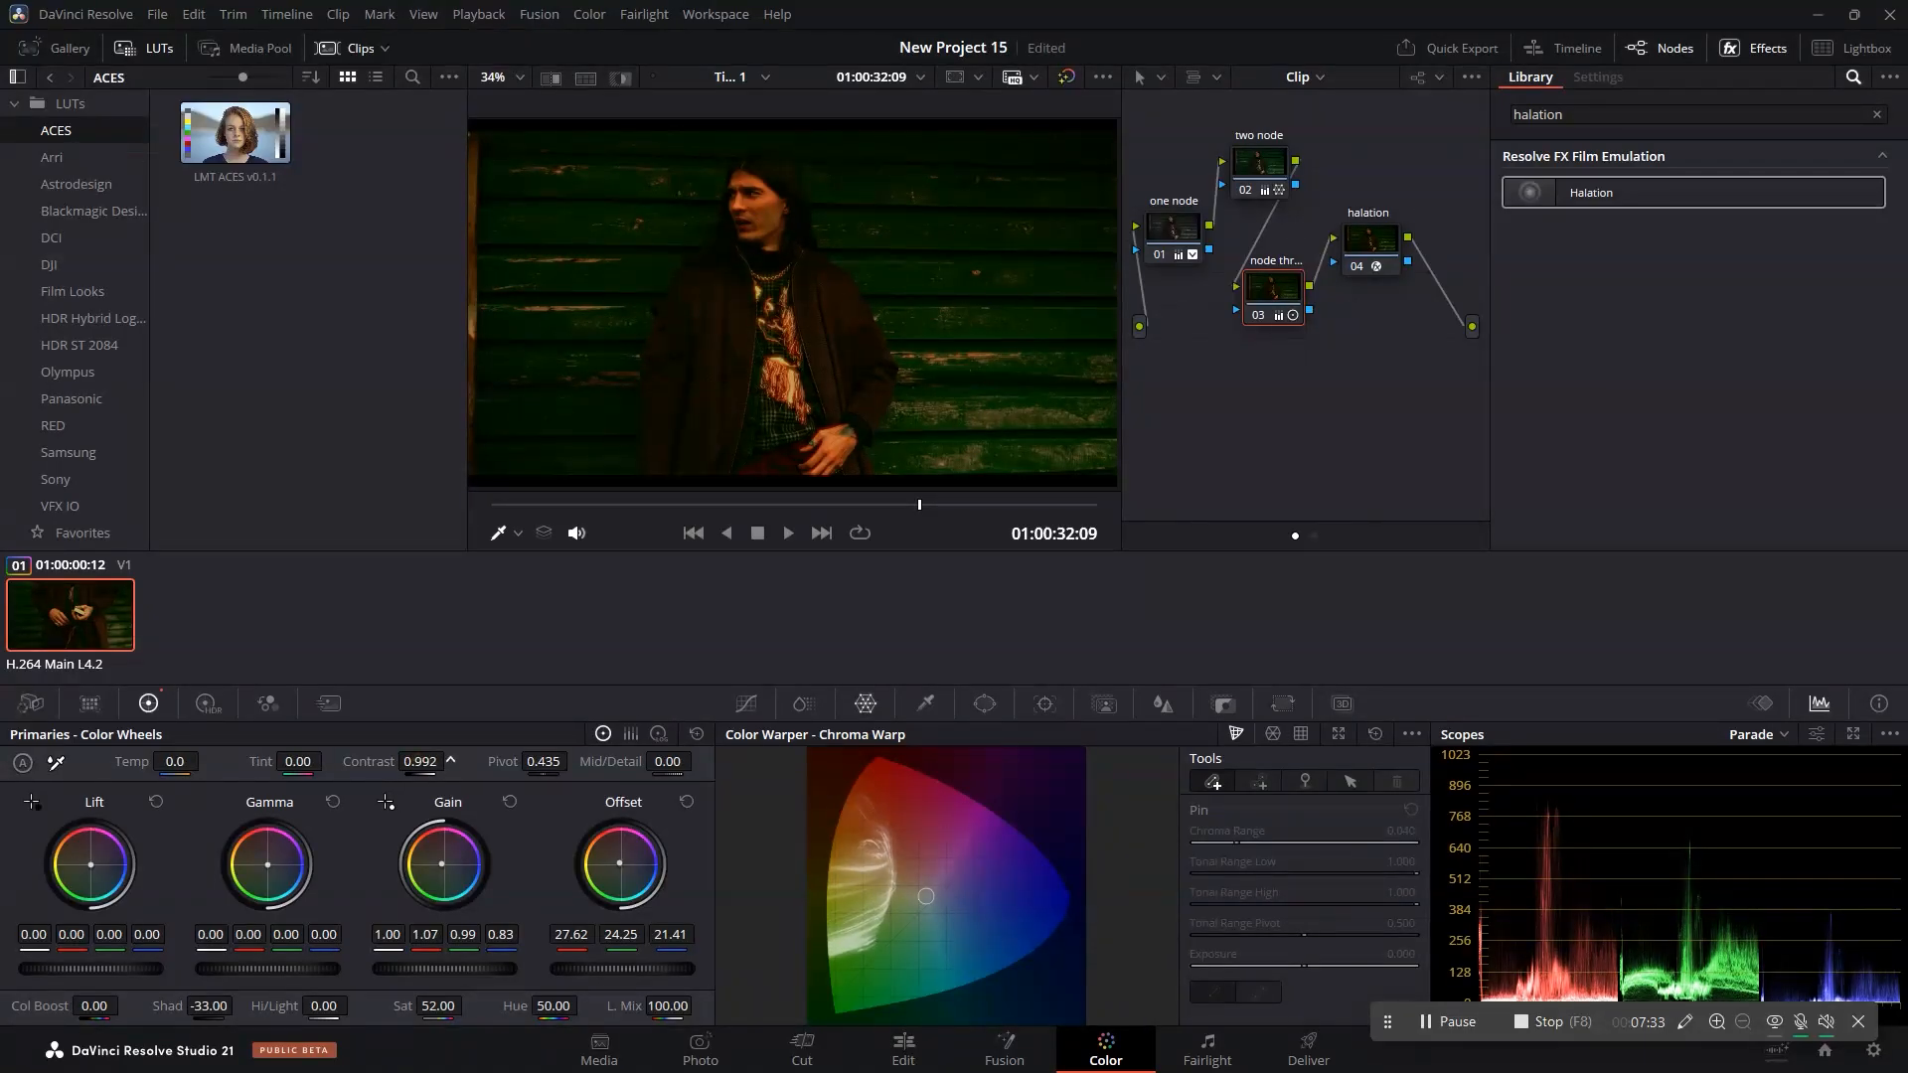
Adjust the custom curve of "node three": shift the black point slightly inward, lower the white point slightly and add an upper-midtone control point.
left_click(747, 704)
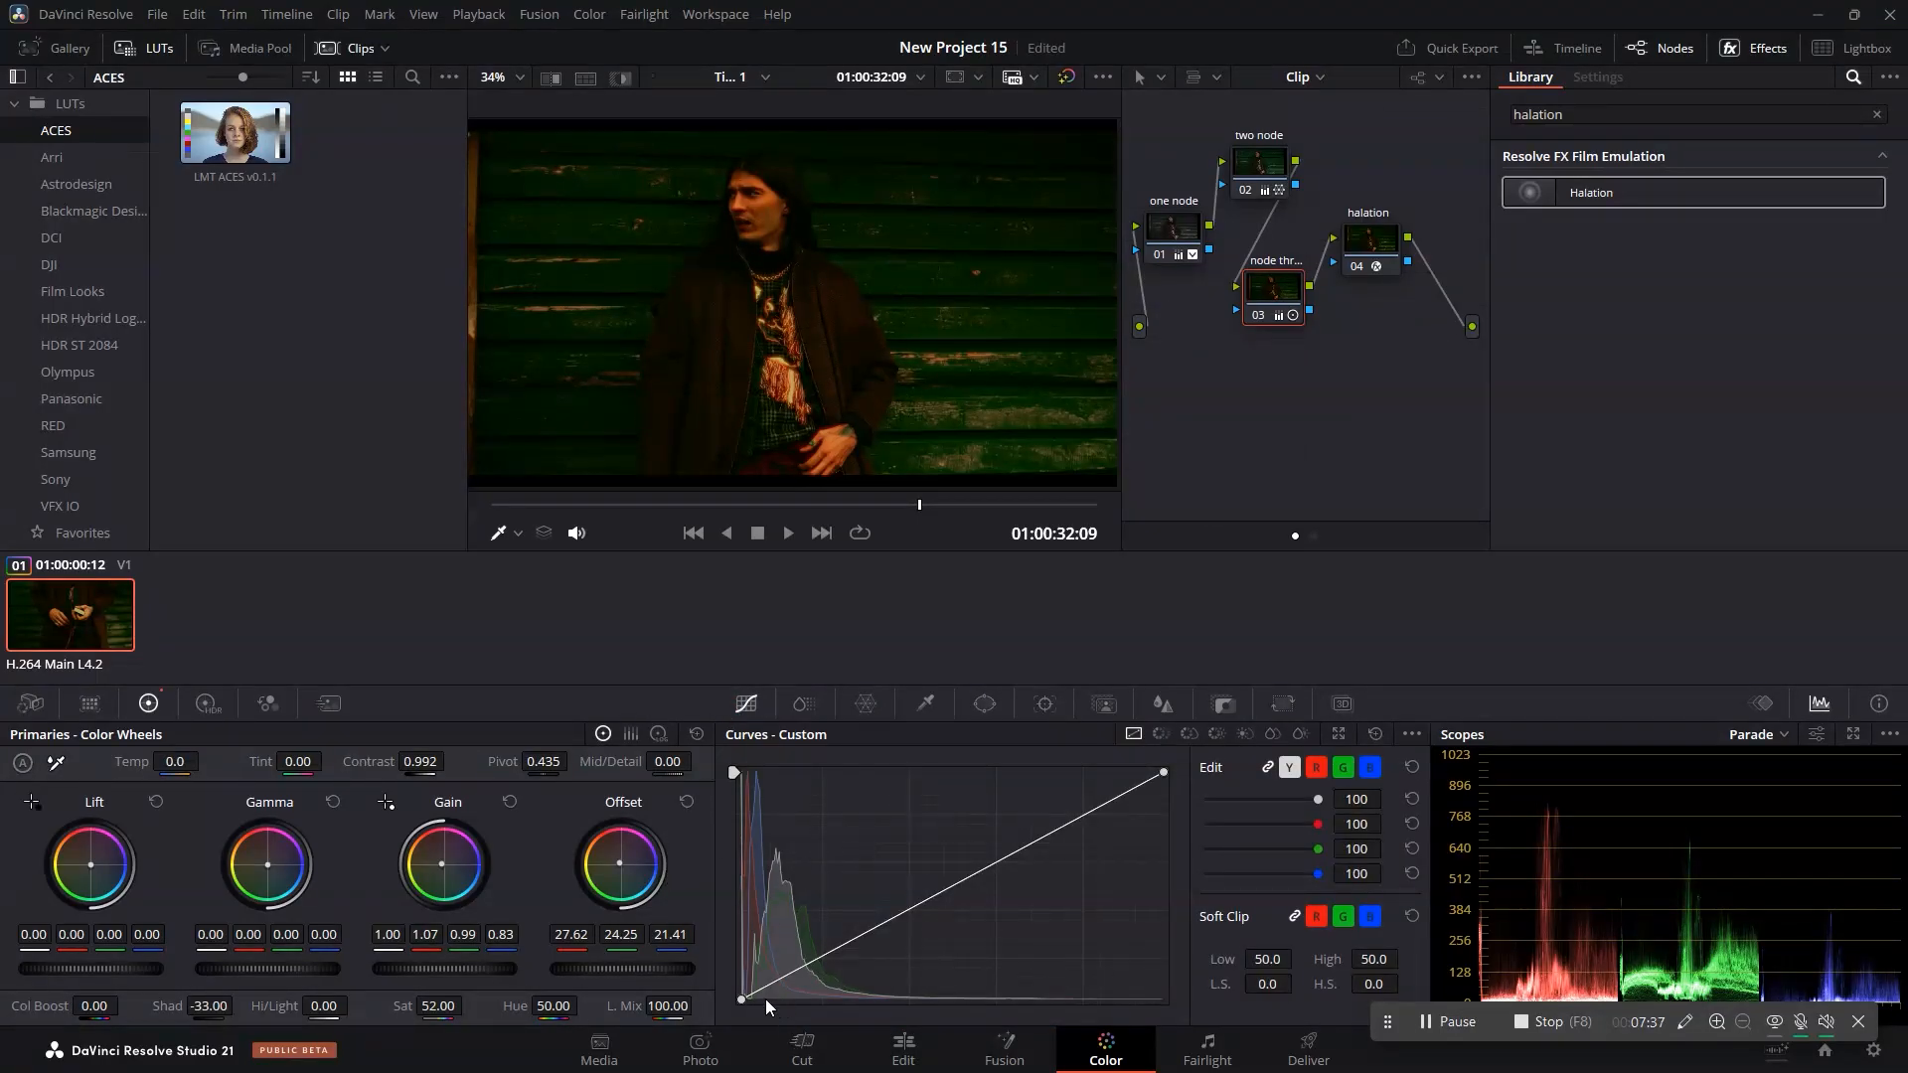
left_click_drag(747, 996, 751, 1008)
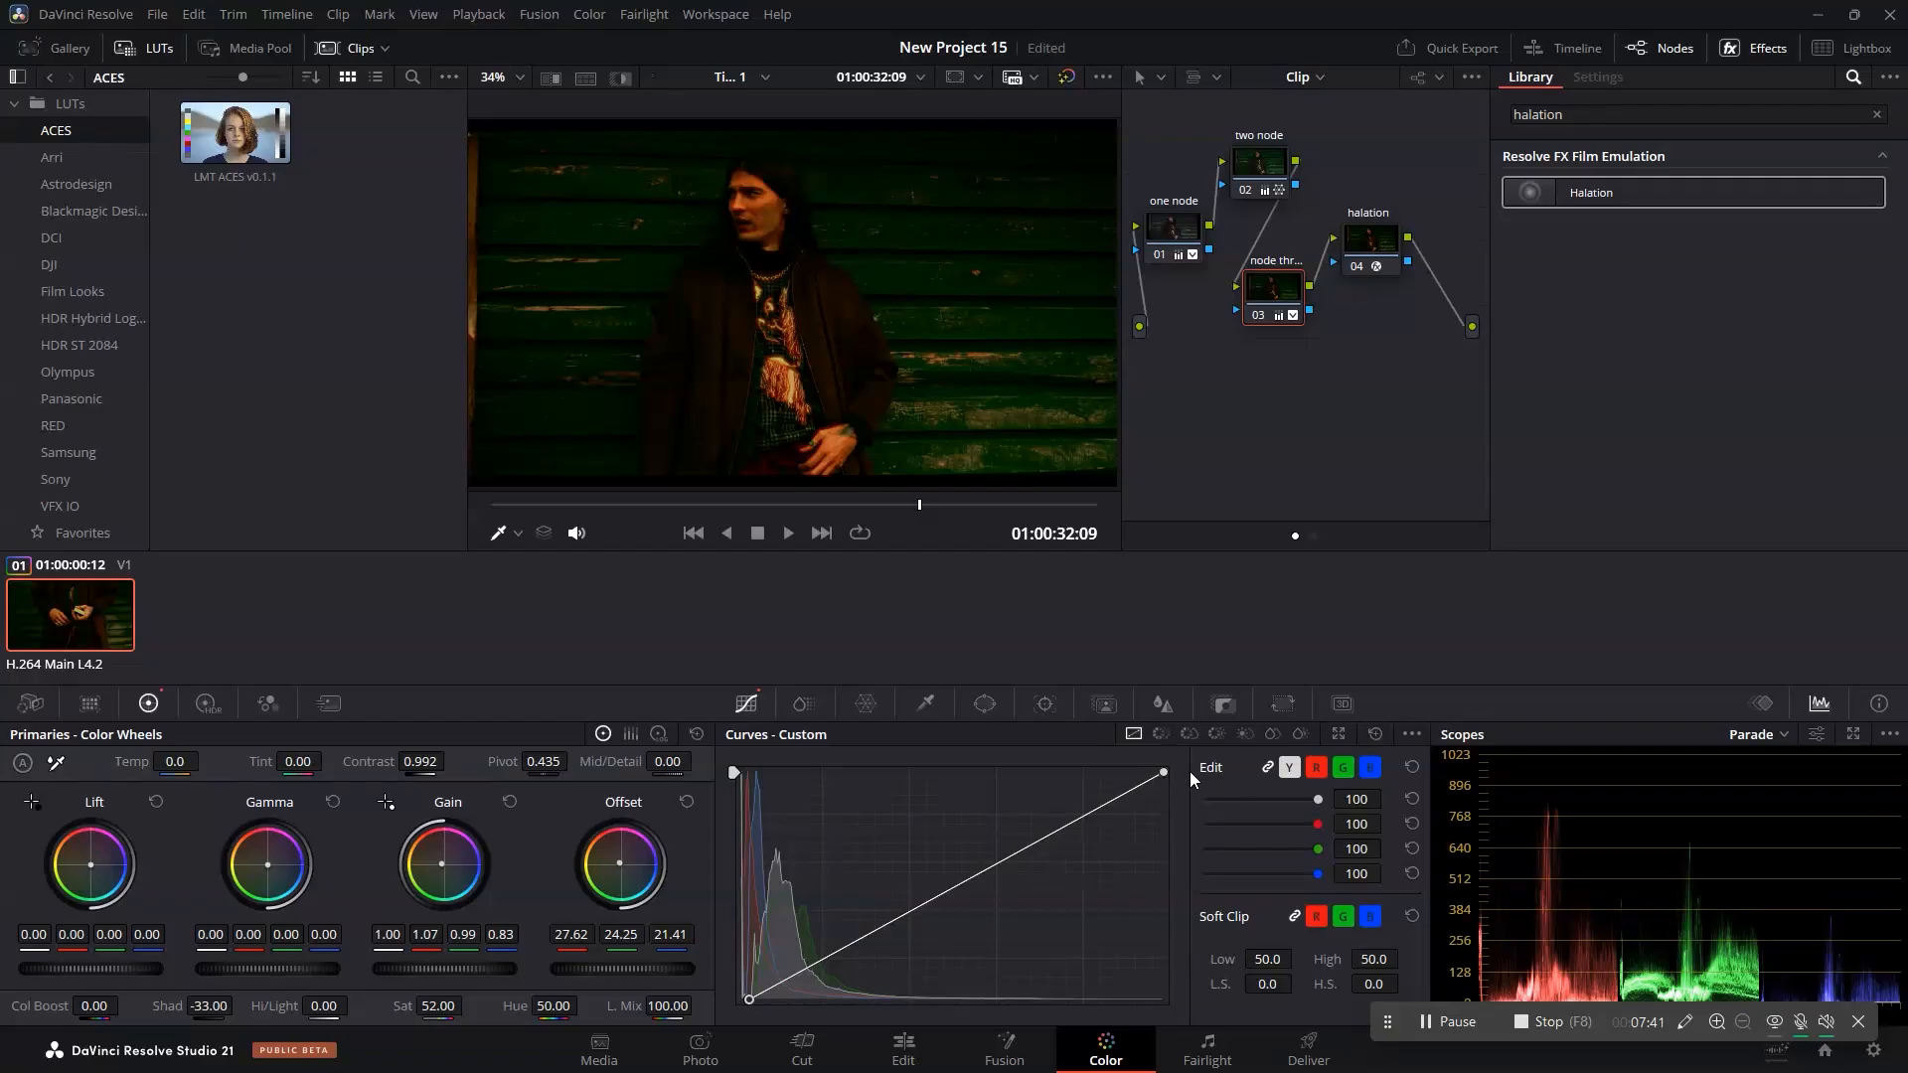
mouse_move(1162, 772)
left_mouse_down()
mouse_move(1173, 807)
mouse_move(1160, 753)
mouse_move(1089, 720)
mouse_move(1118, 730)
mouse_move(1004, 759)
mouse_move(1177, 776)
mouse_move(1178, 801)
mouse_move(1165, 785)
left_mouse_up()
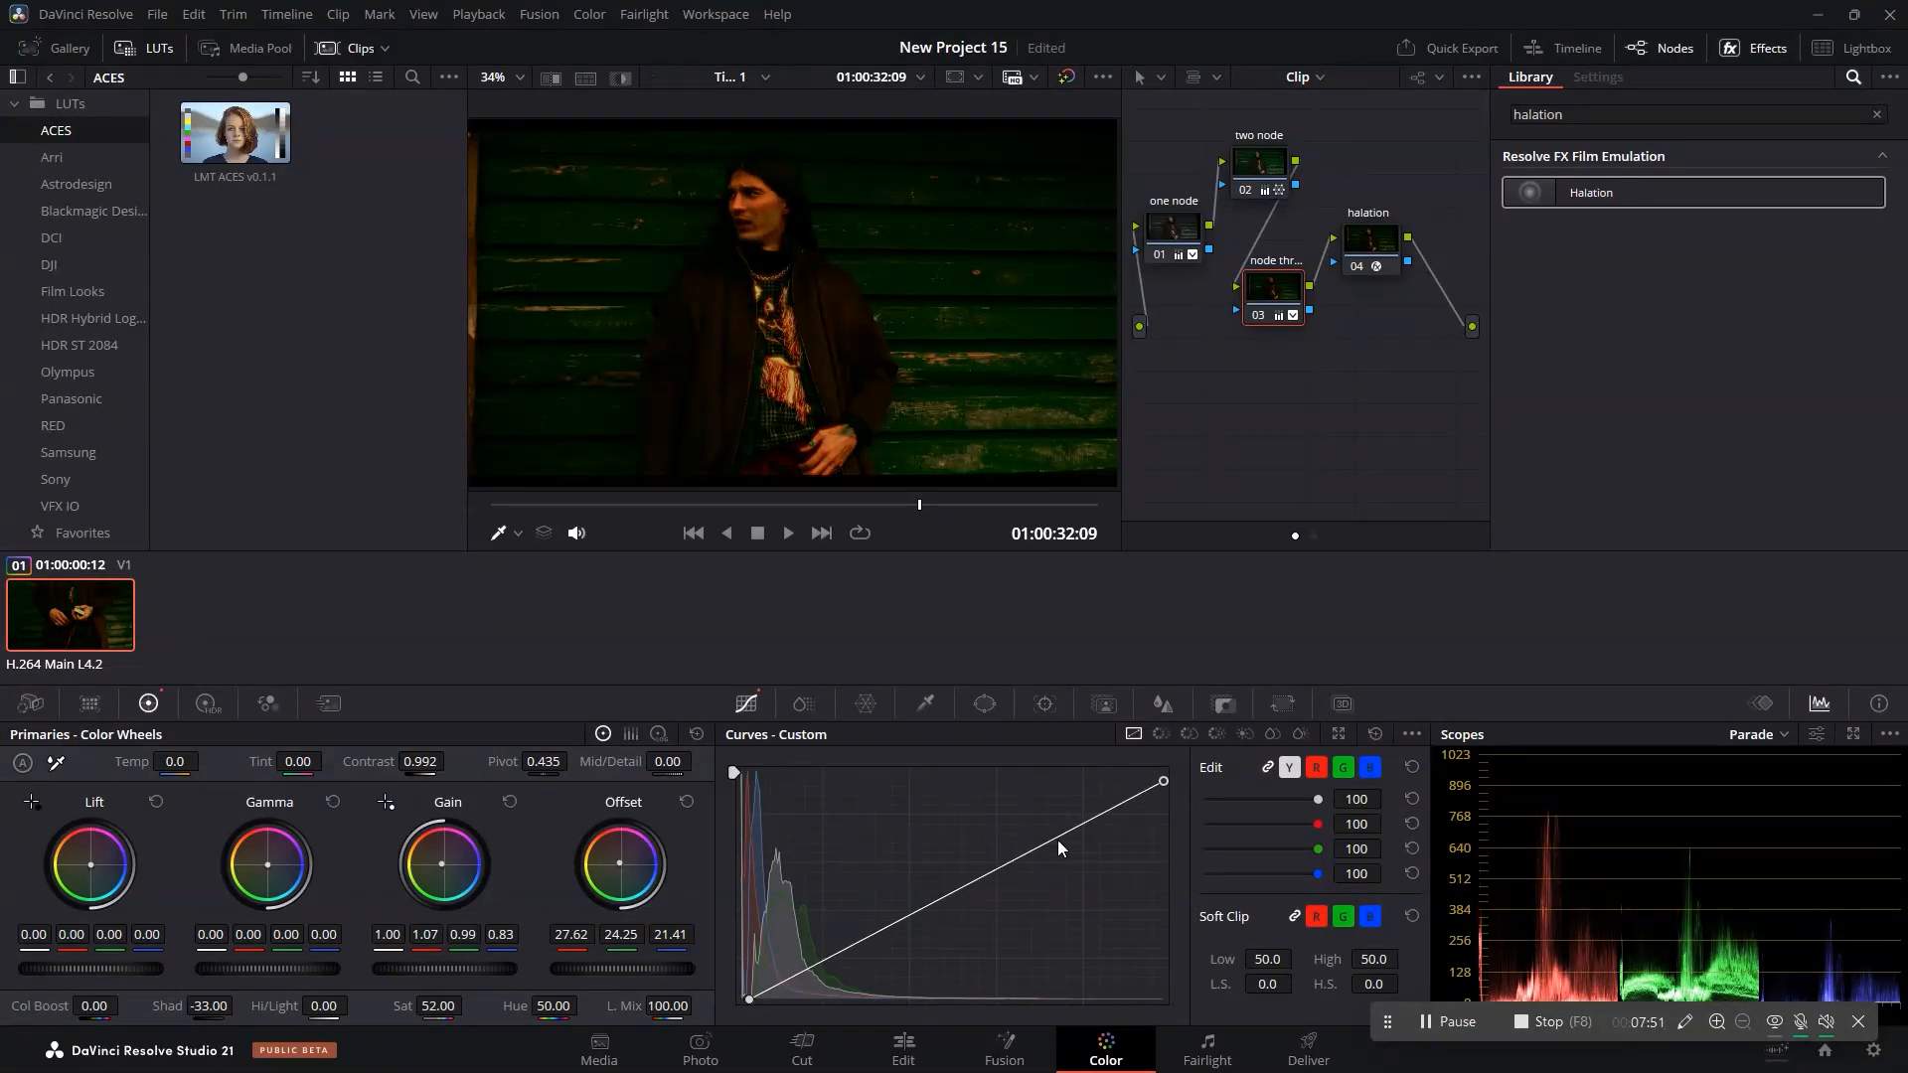
left_click_drag(1018, 861, 1015, 857)
Compare the image with the whole grade bypassed and enabled, examining the man's face and the wall at different magnifications.
left_click(1066, 77)
left_click(1066, 76)
scroll(725, 215, "up", 2)
scroll(725, 216, "down", 2)
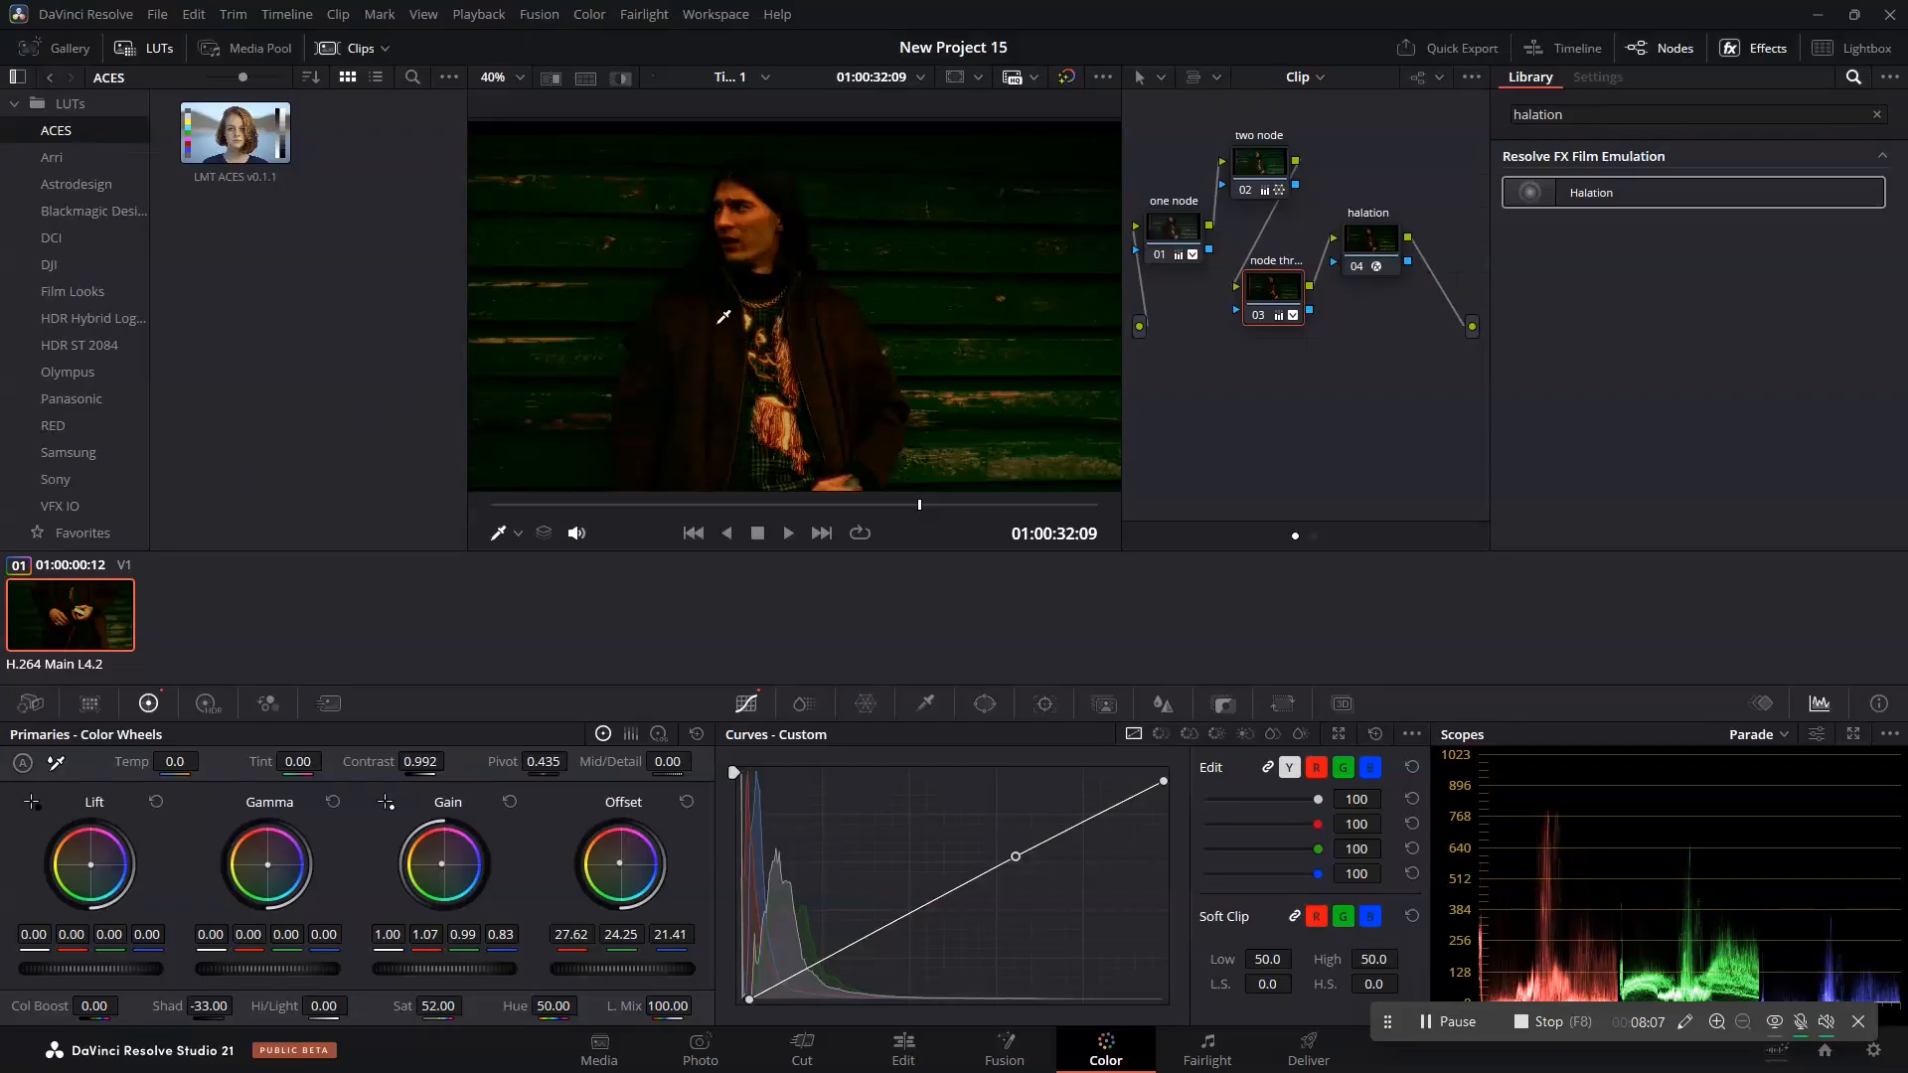
scroll(845, 278, "up", 4)
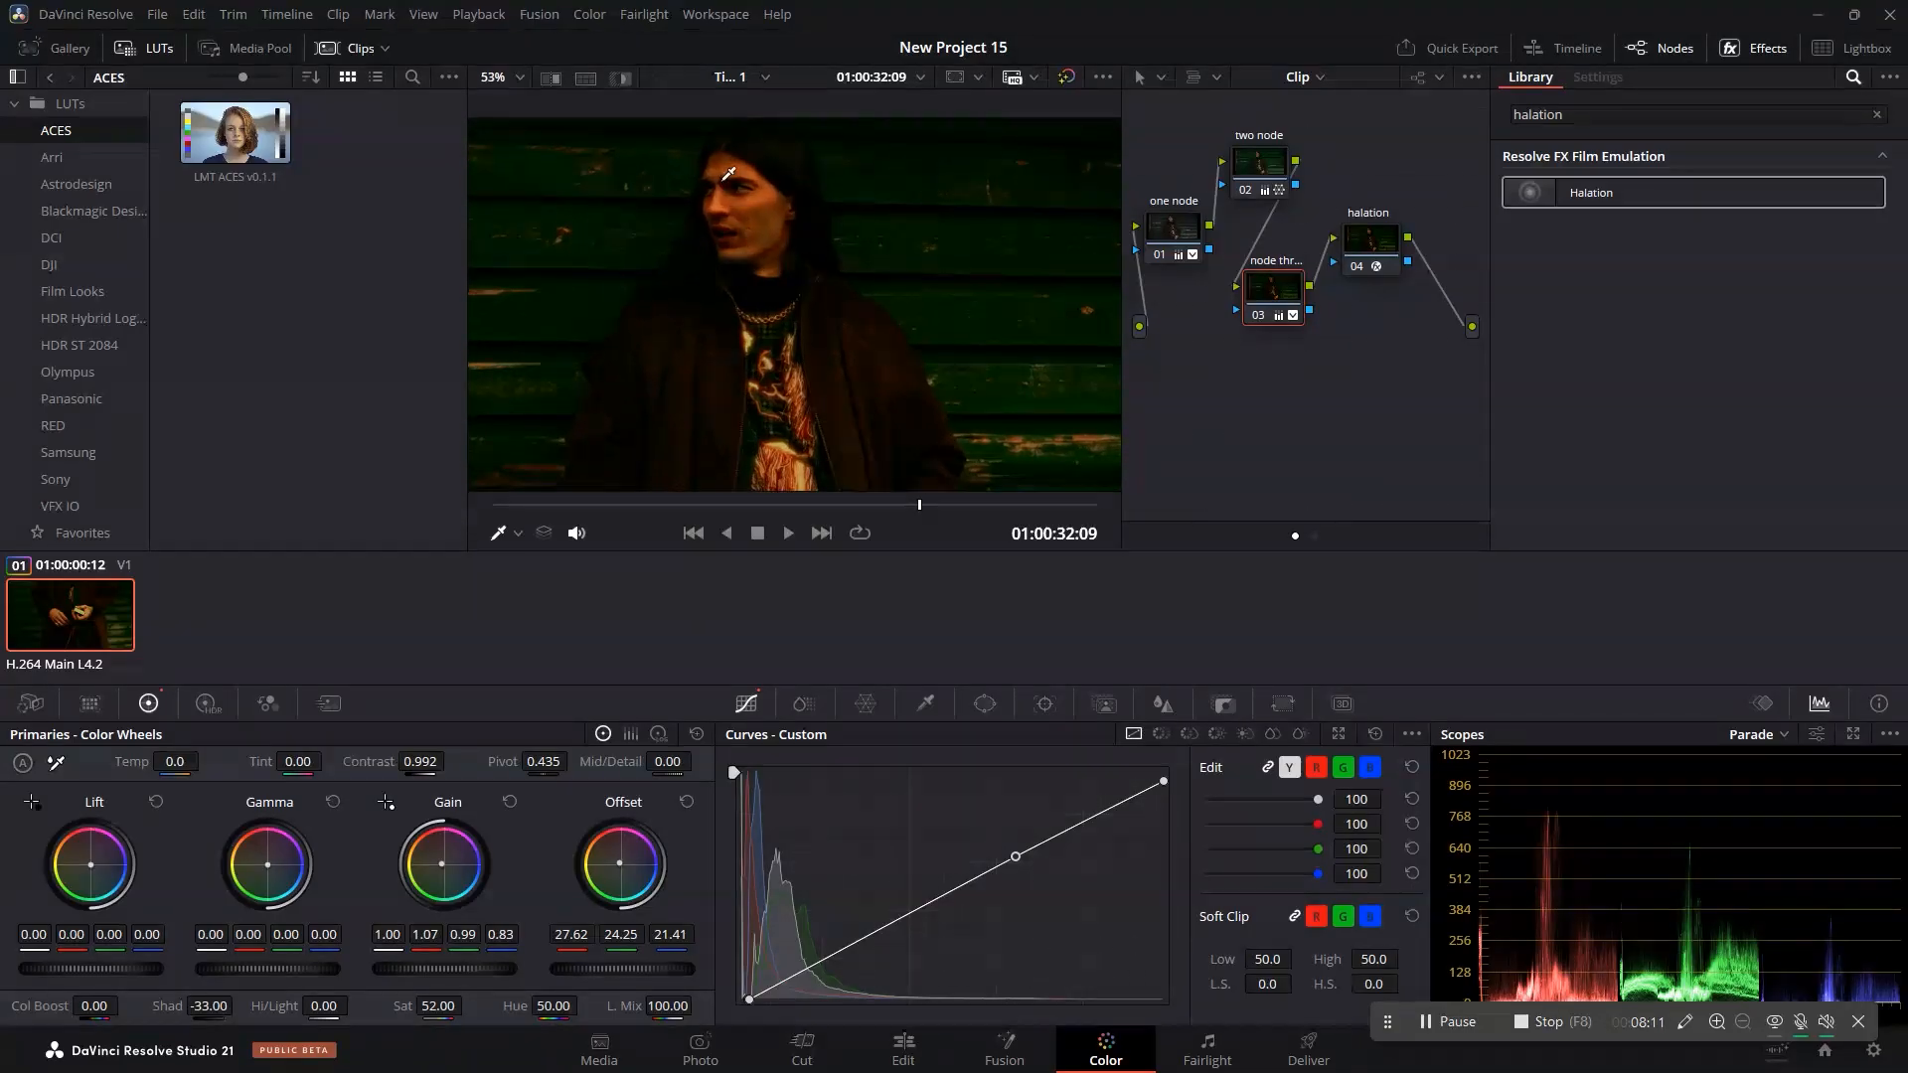
scroll(788, 266, "down", 3)
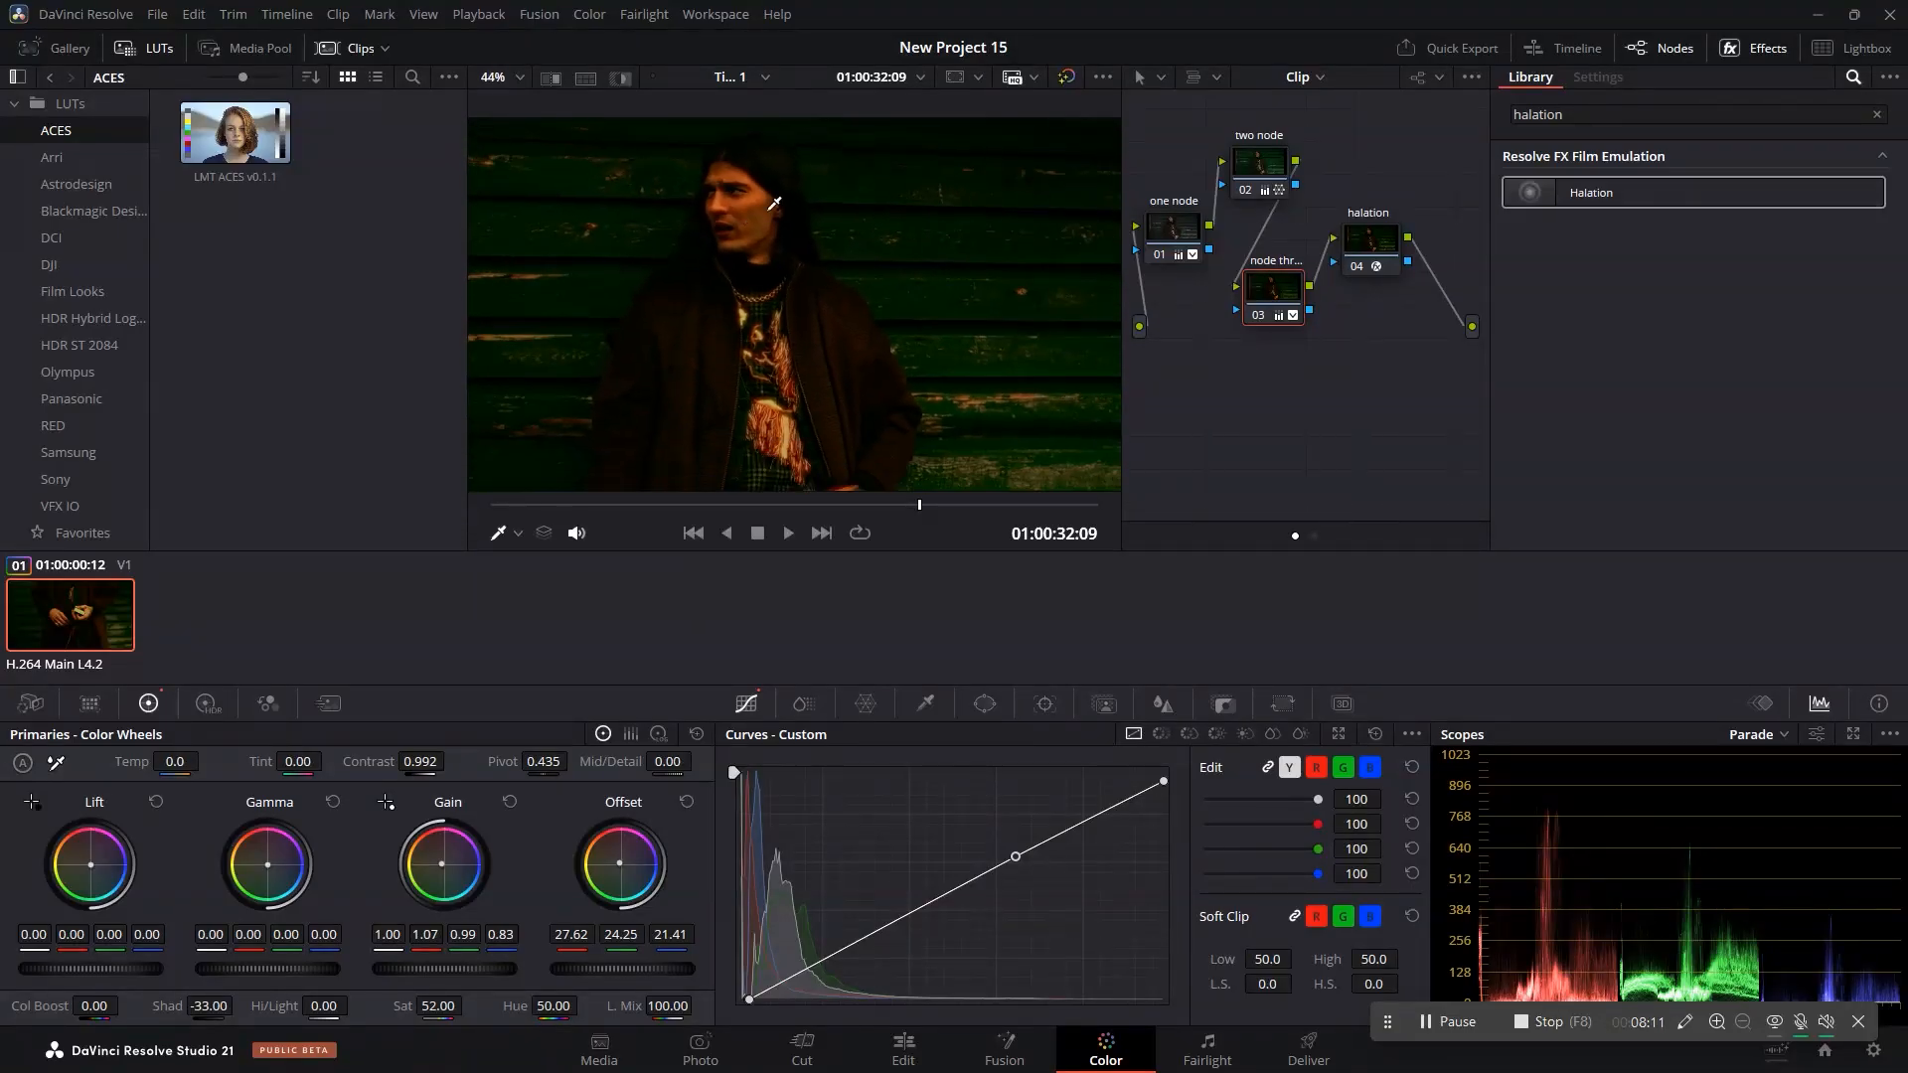
left_click(1072, 74)
left_click(1071, 75)
scroll(860, 136, "up", 5)
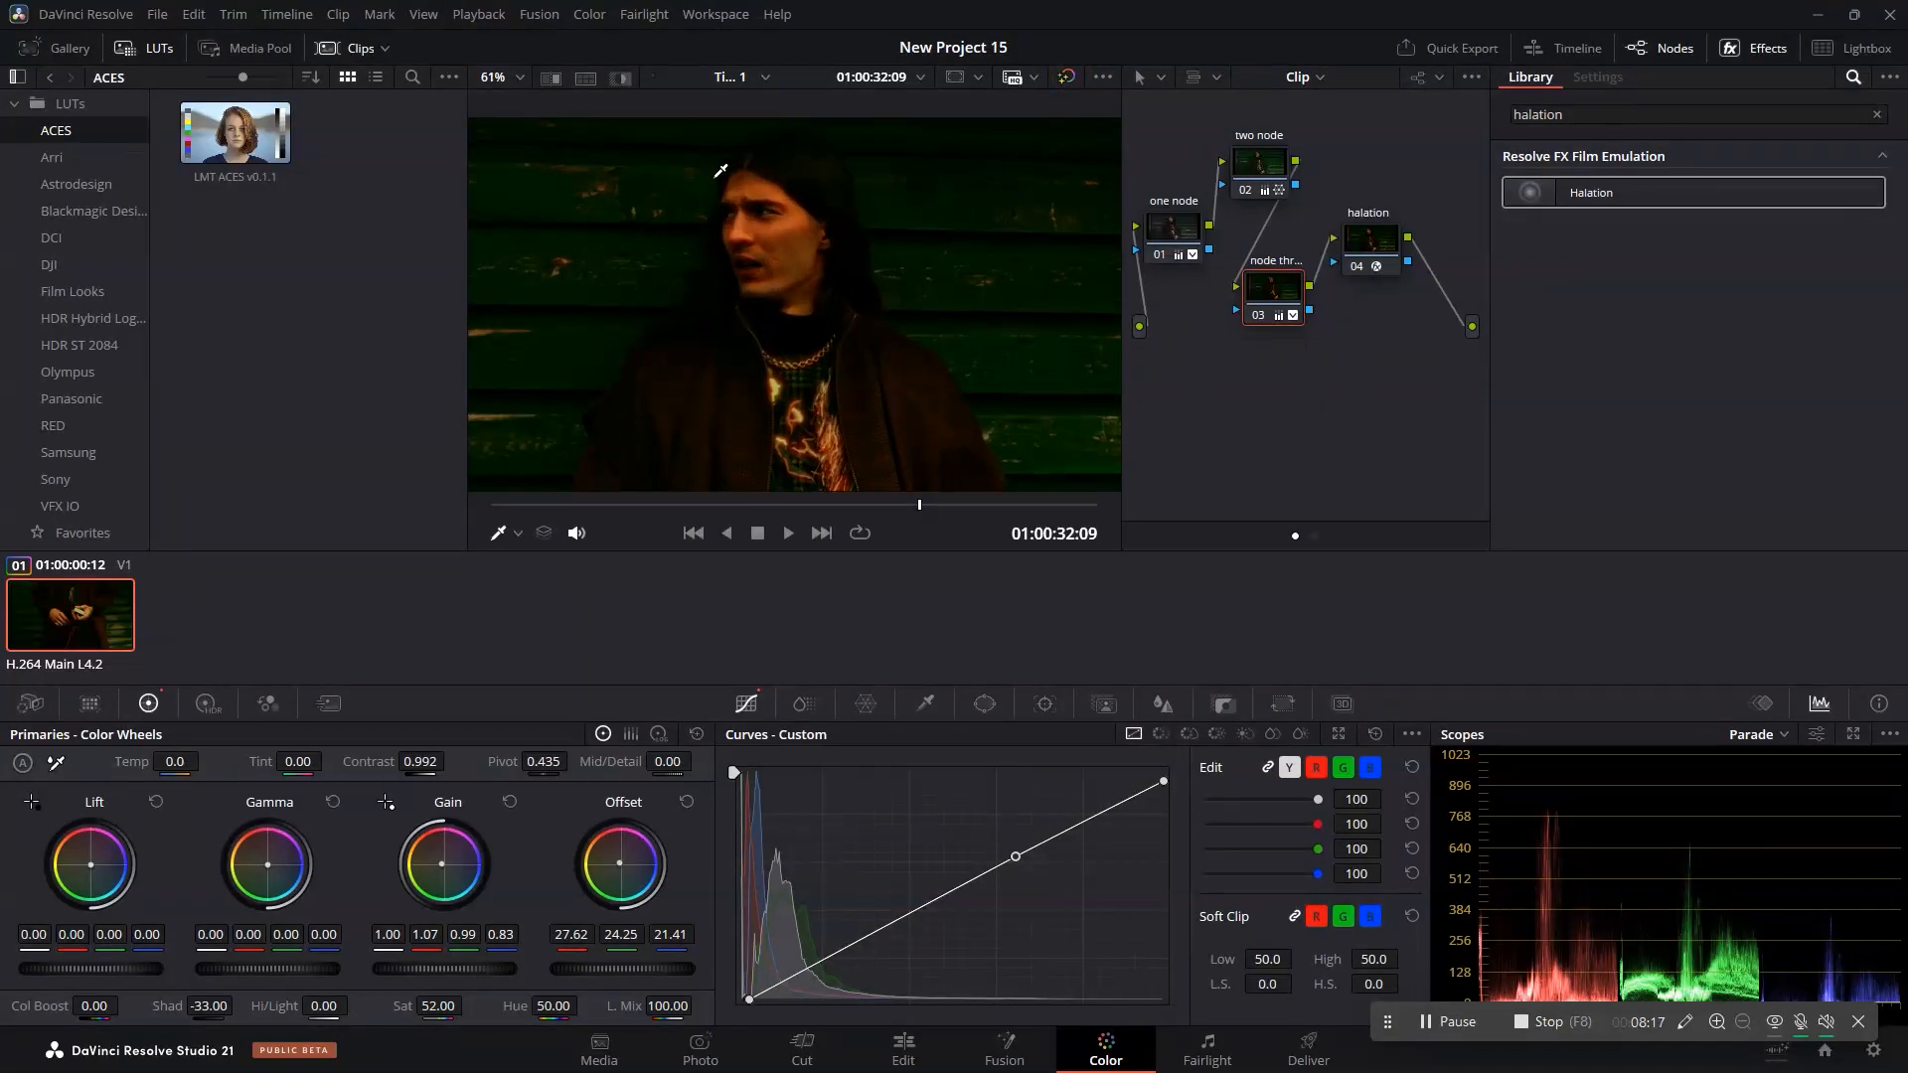
Examine the man's face, then disable the nodes one by one from "halation" back to "one node" to view the ungraded footage.
scroll(722, 171, "up", 5)
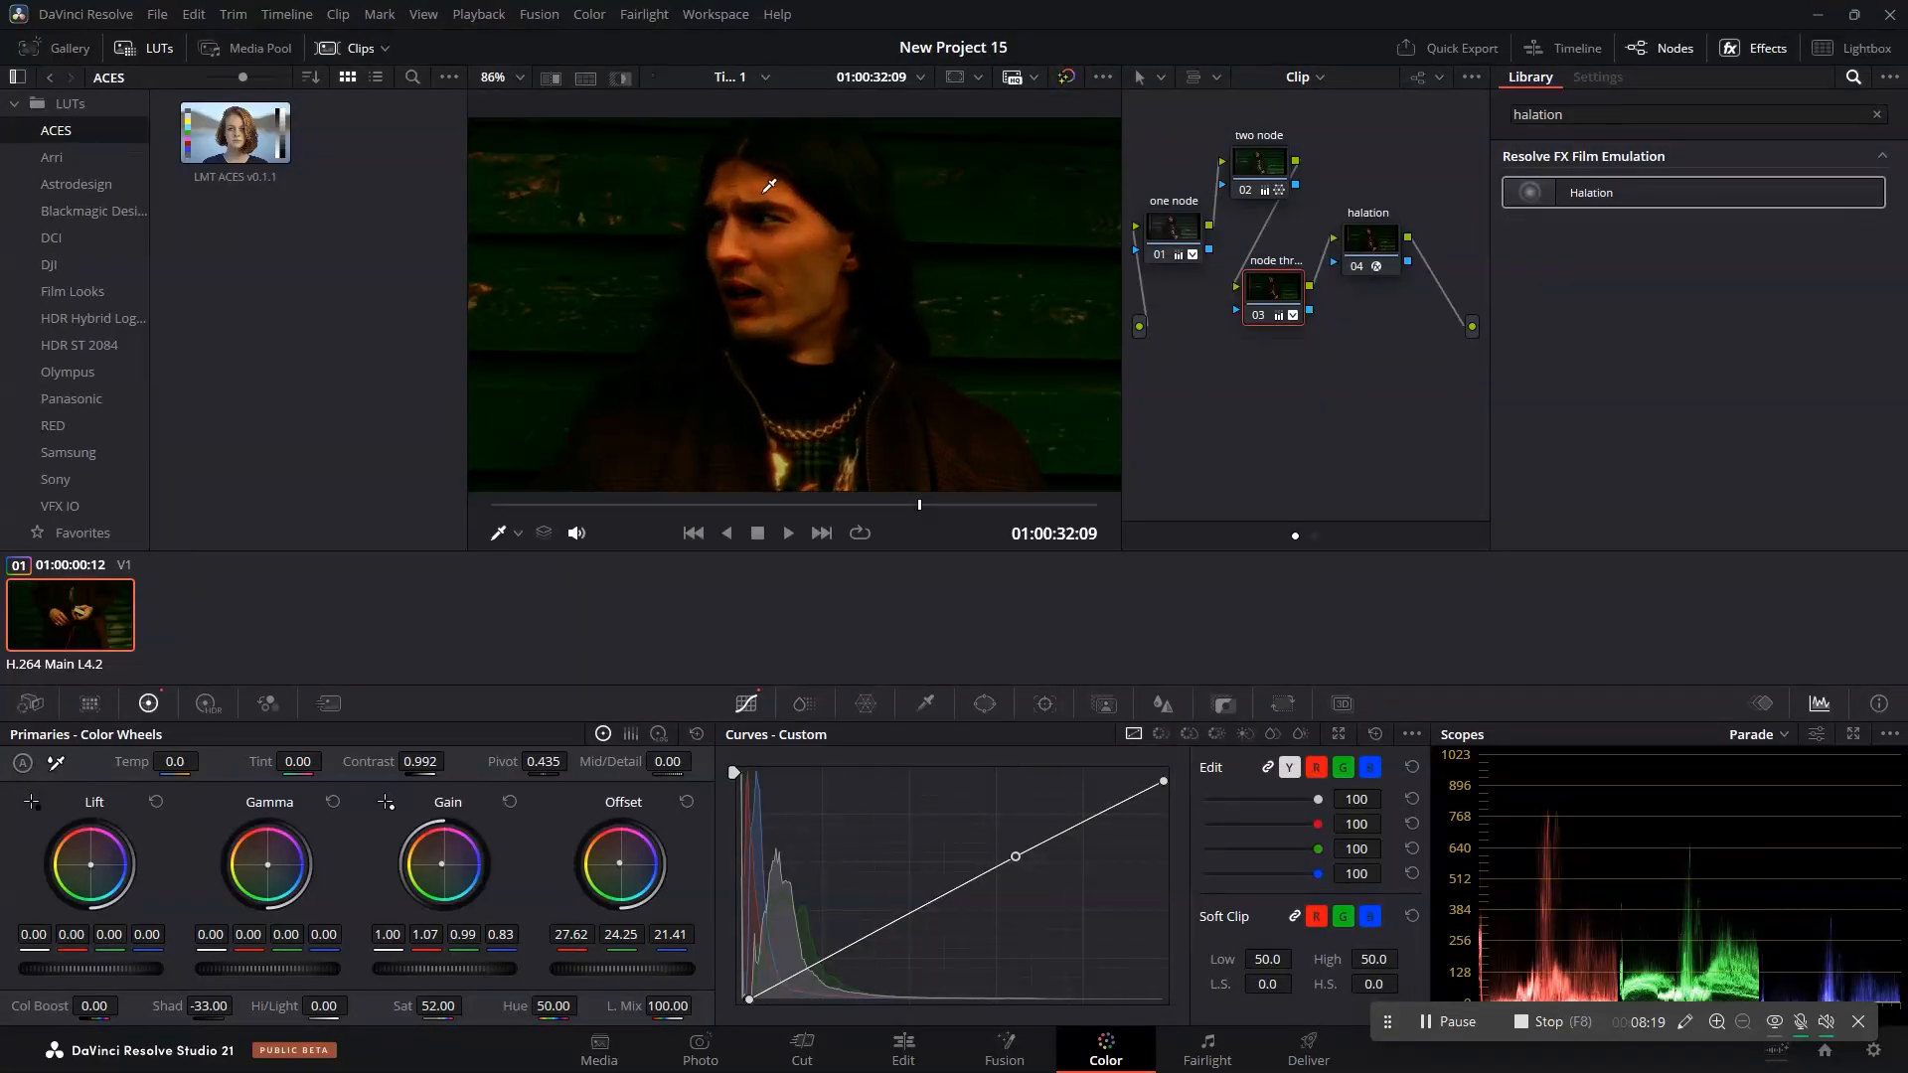
scroll(891, 365, "down", 5)
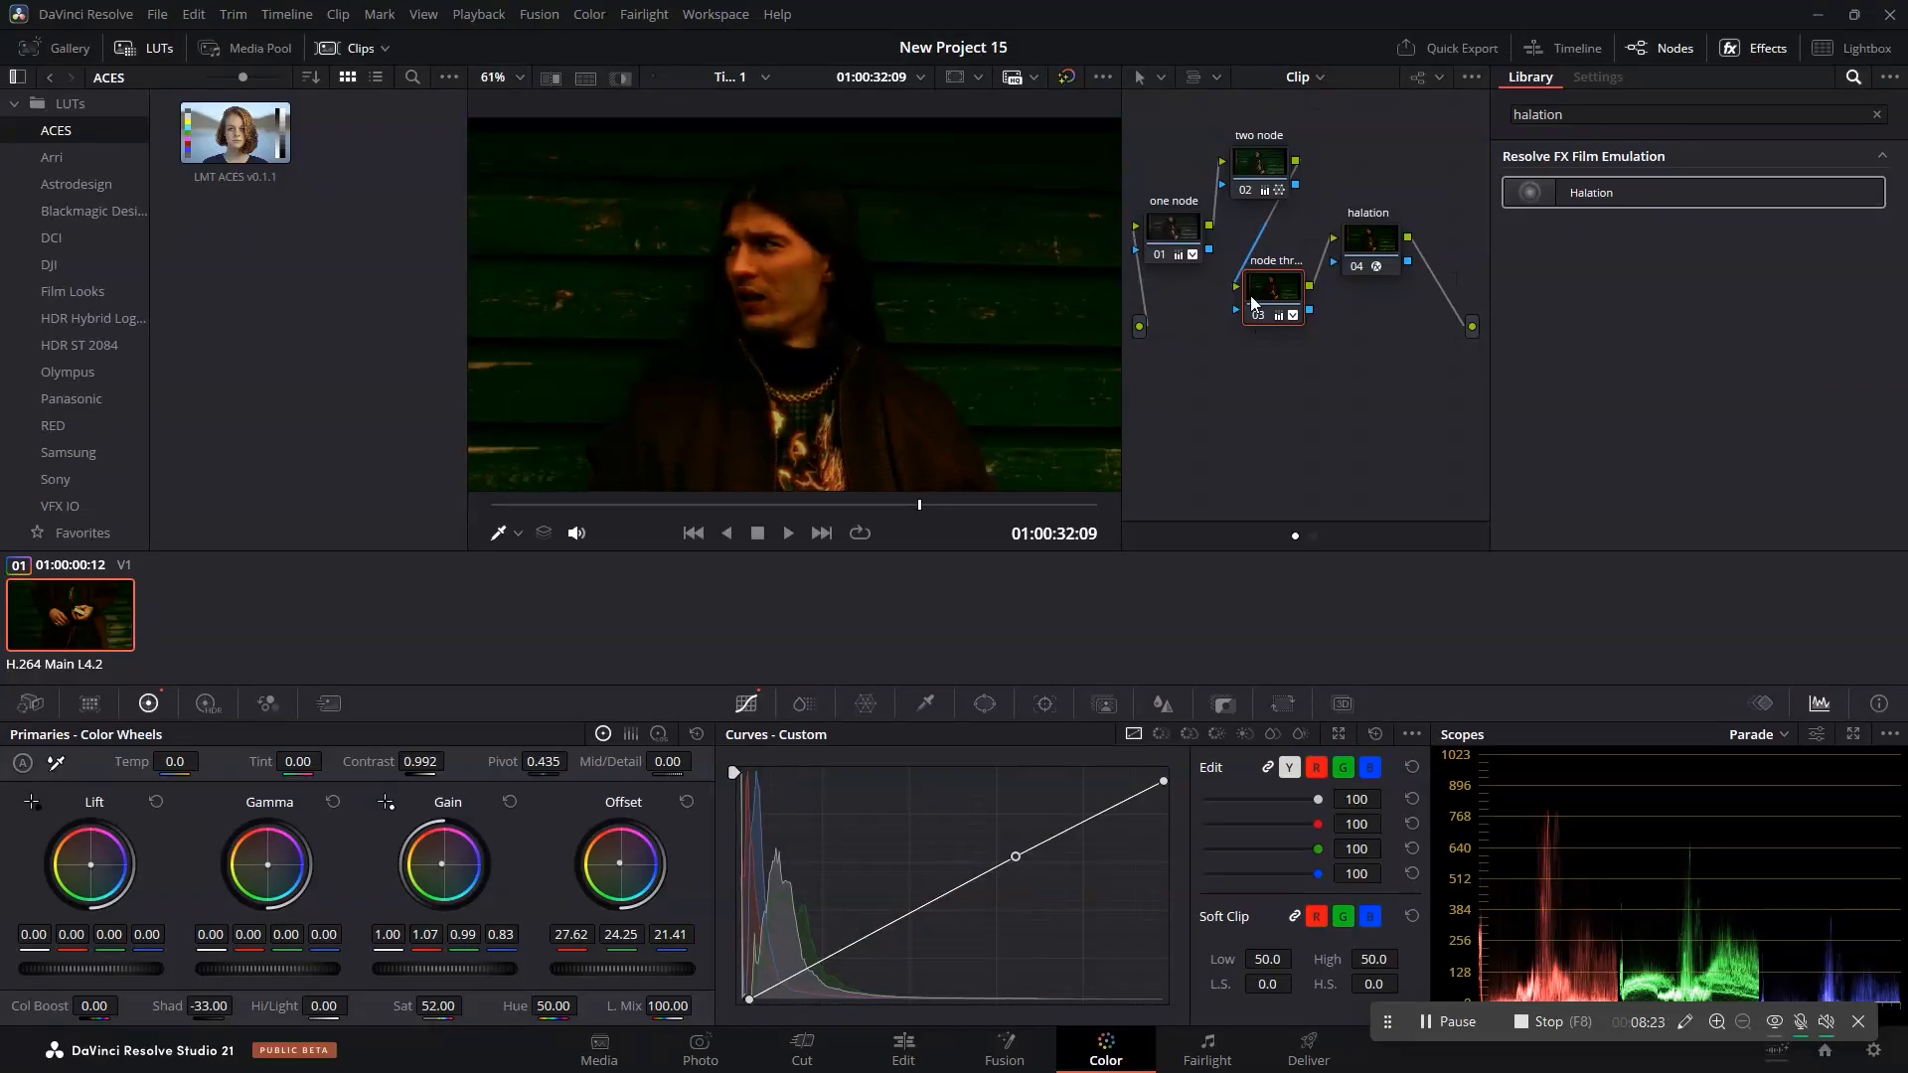
left_click(1358, 266)
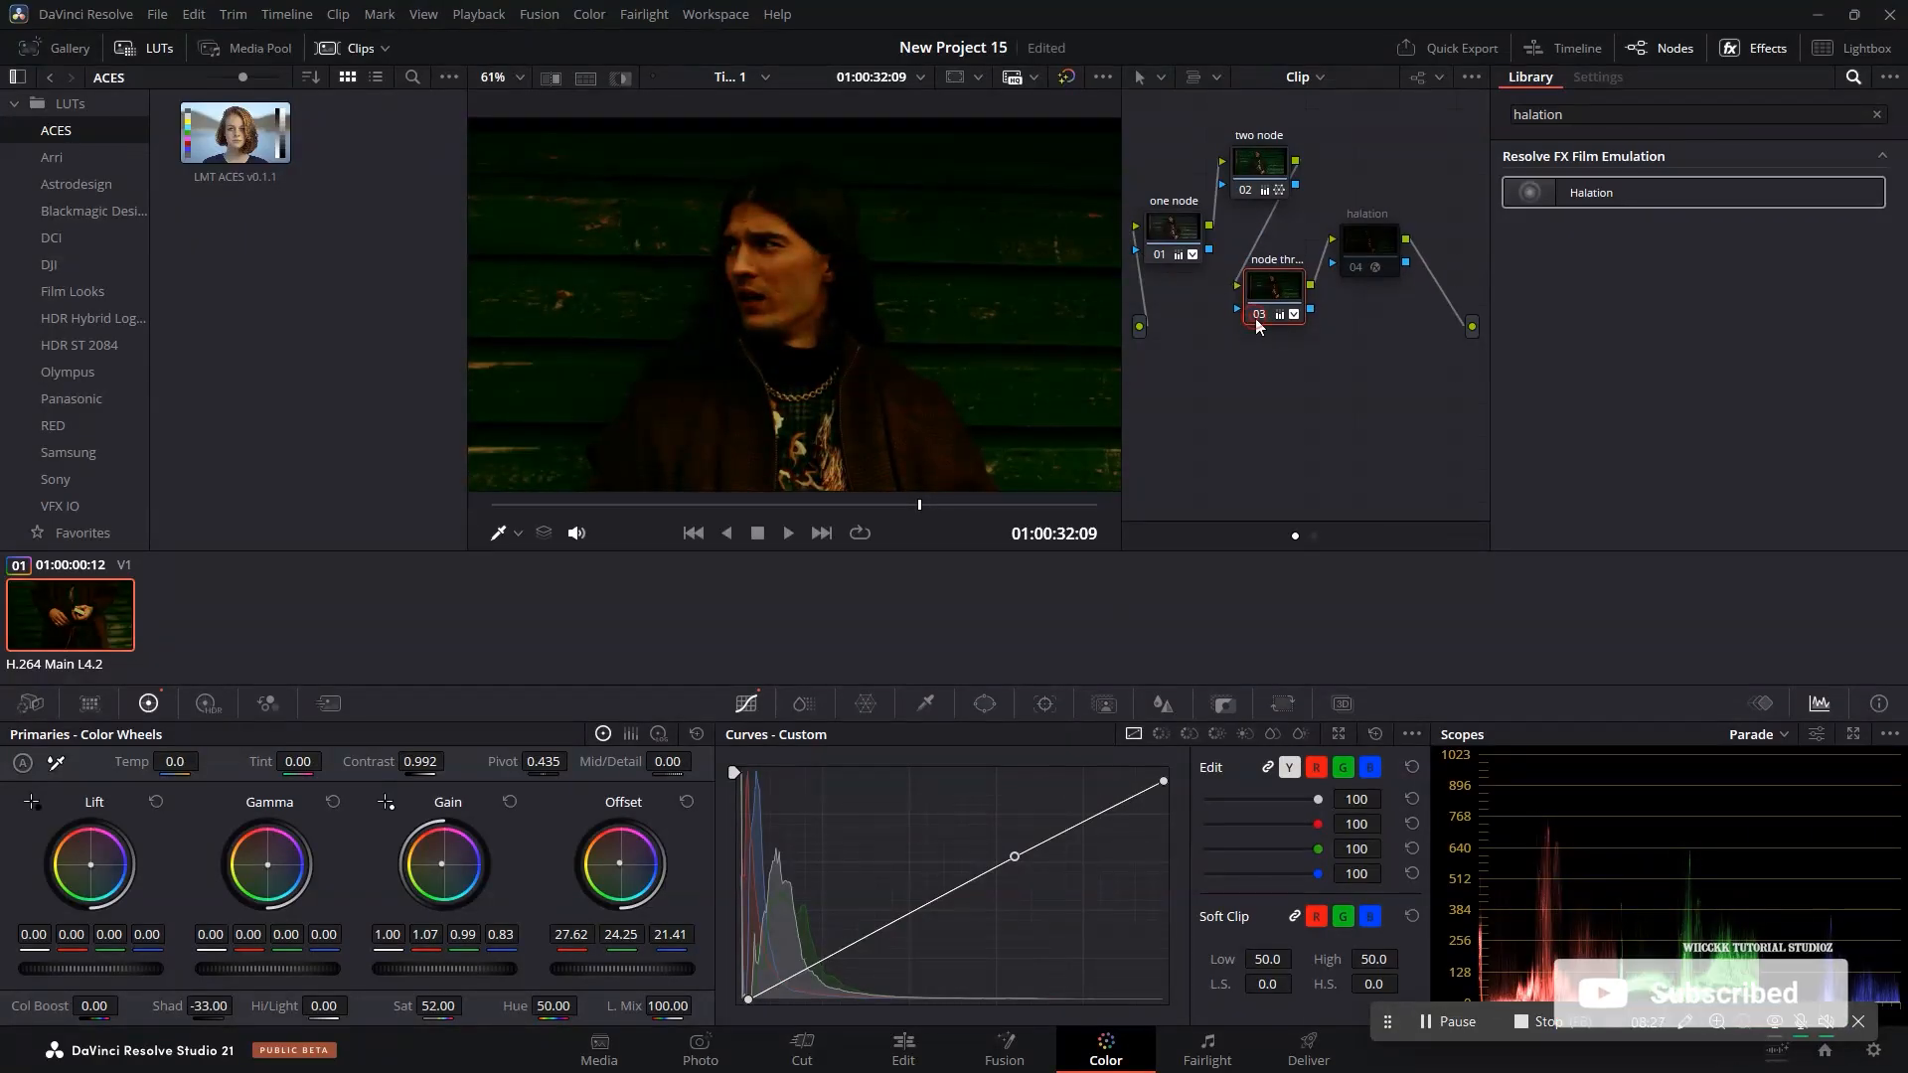
left_click(1256, 312)
left_click(1242, 187)
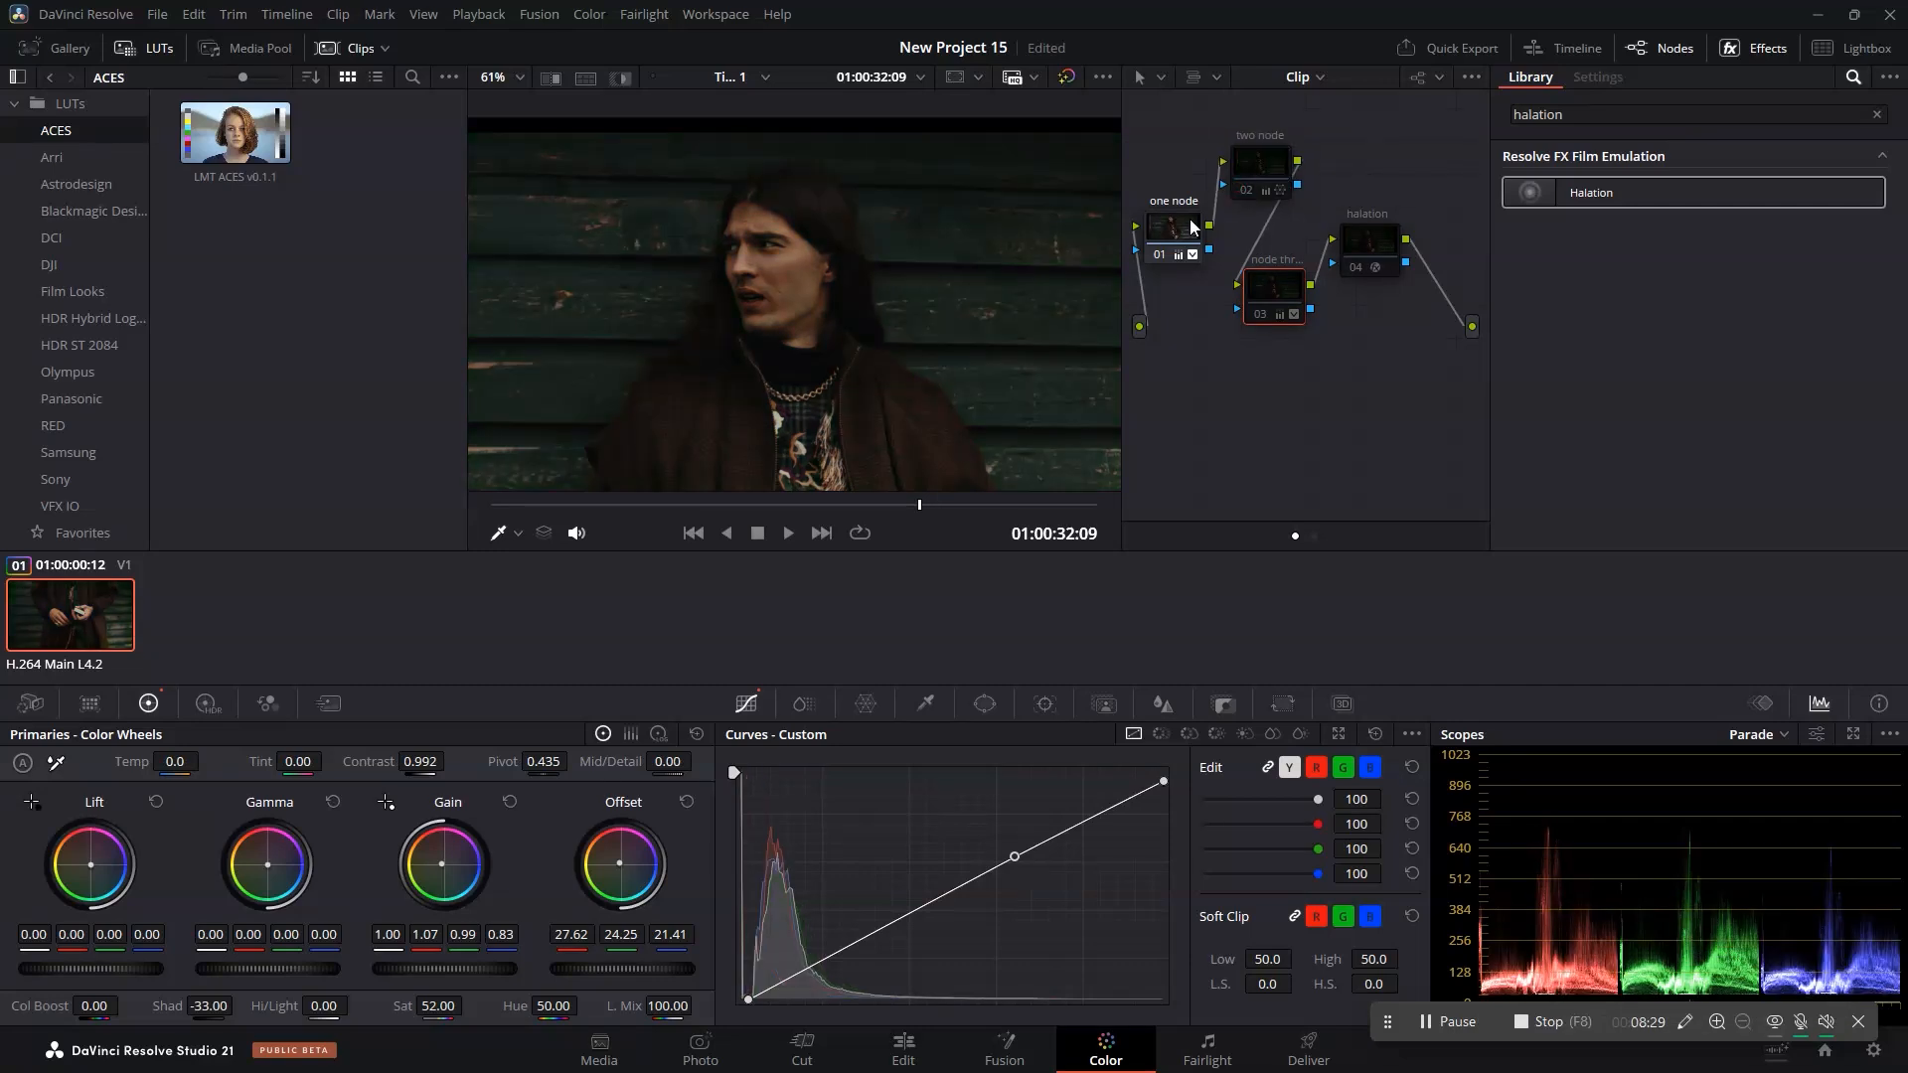
left_click(1158, 254)
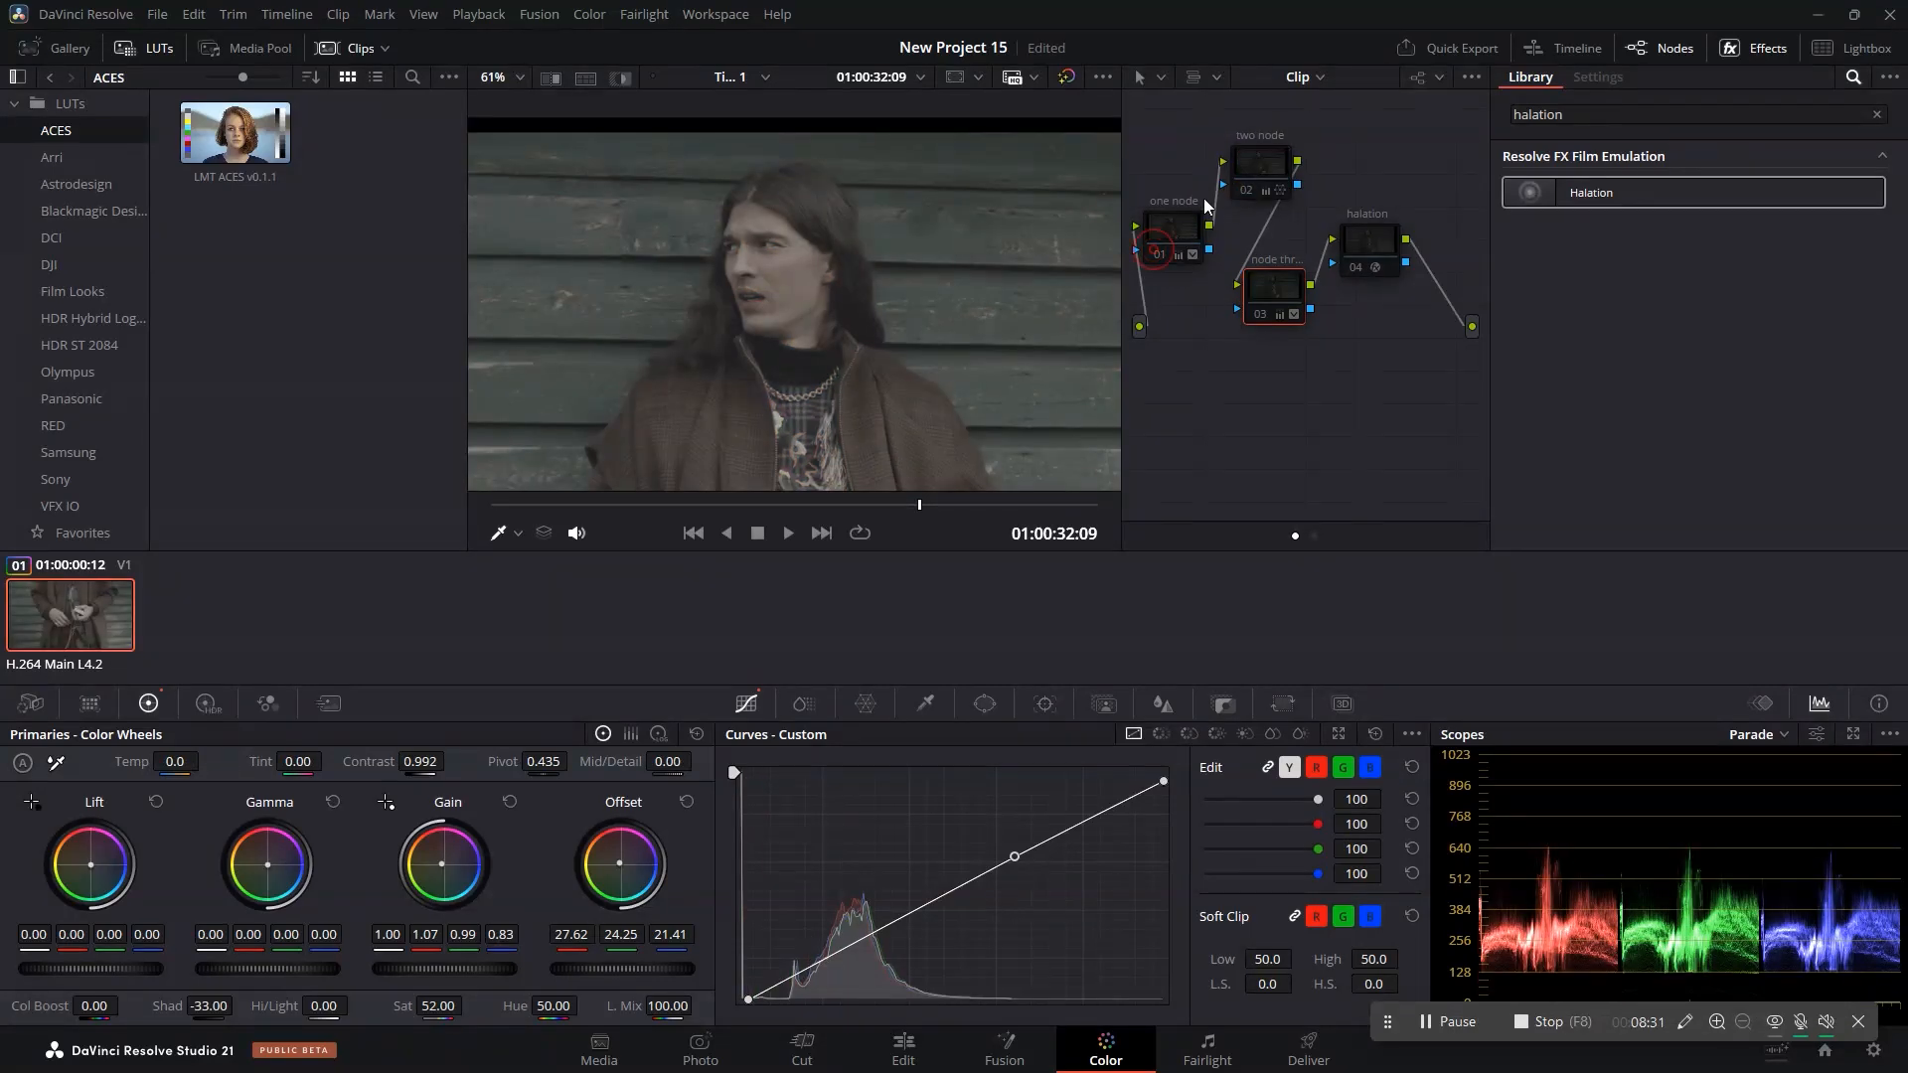
Re-enable all four nodes in order to review the grade's build-up, comparing the picture with the "halation" node off and on.
left_click(1246, 189)
left_click(1257, 314)
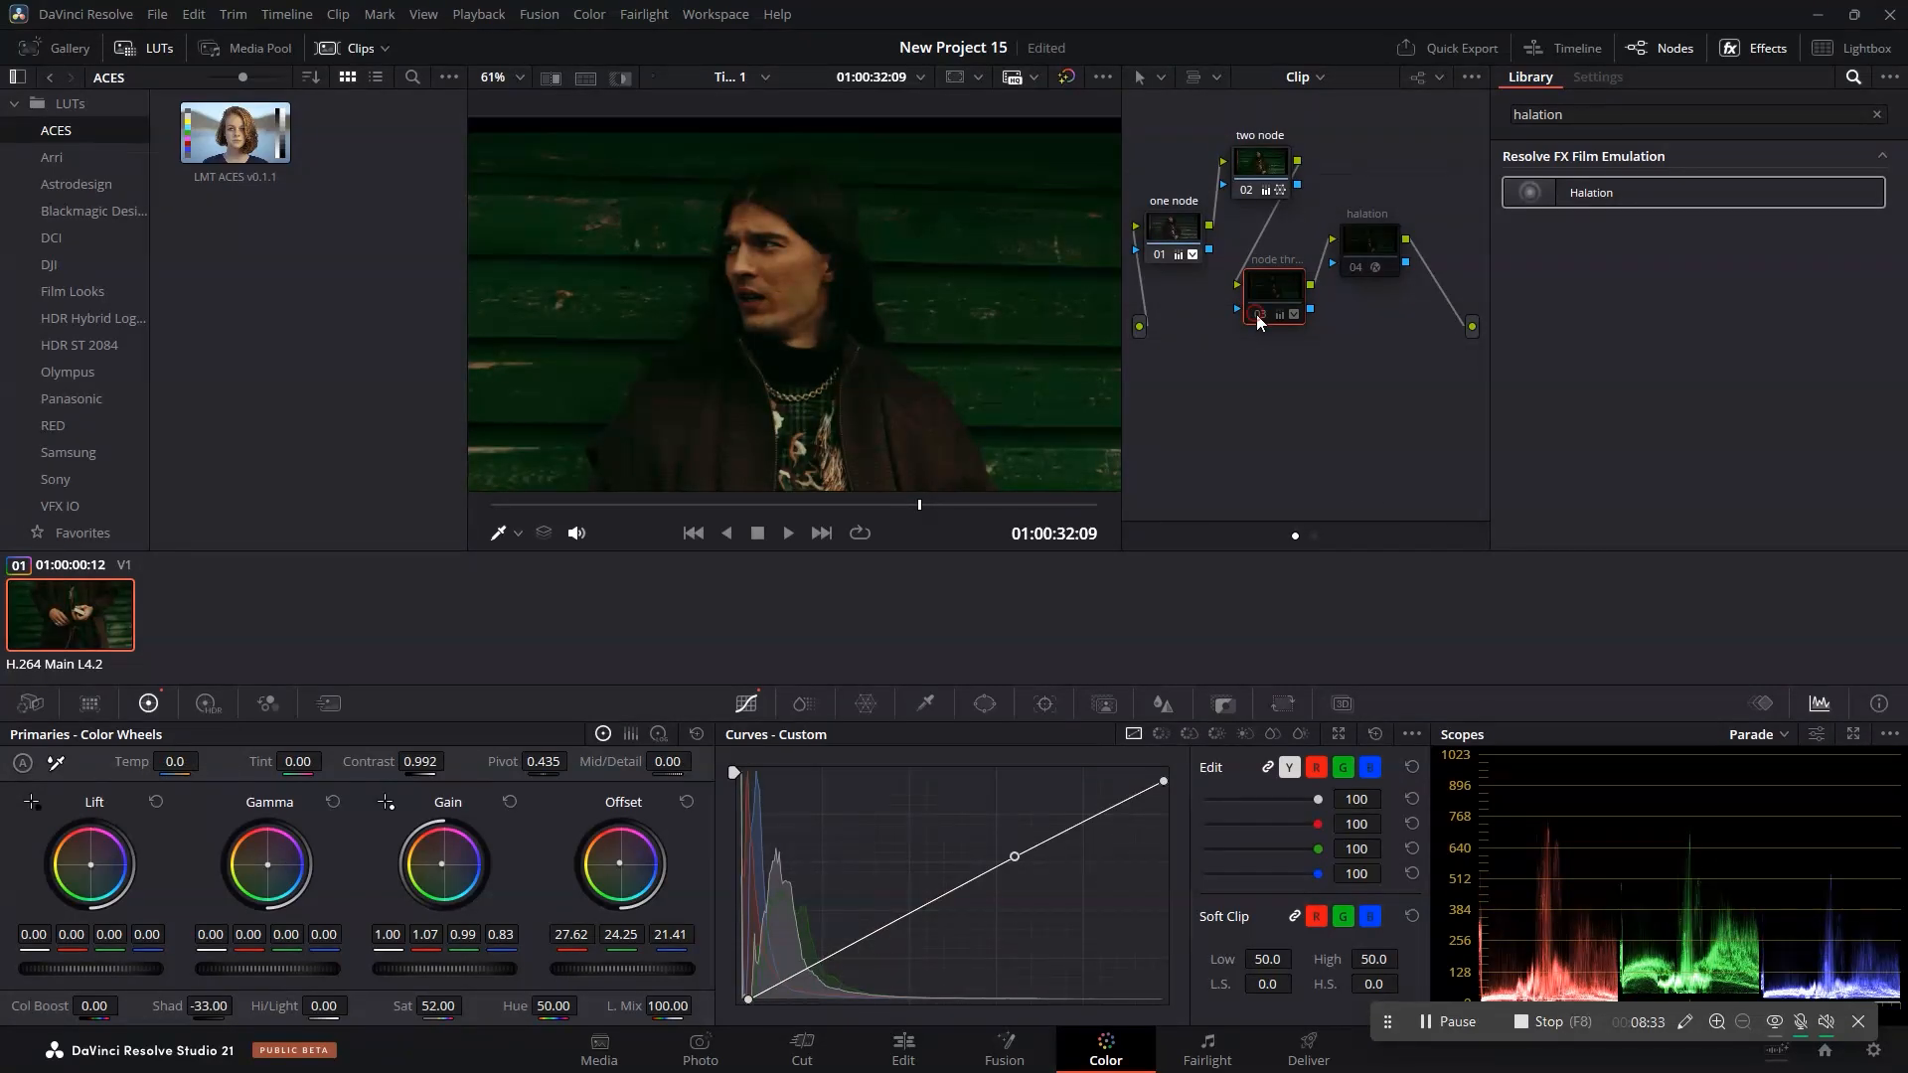
left_click(1344, 265)
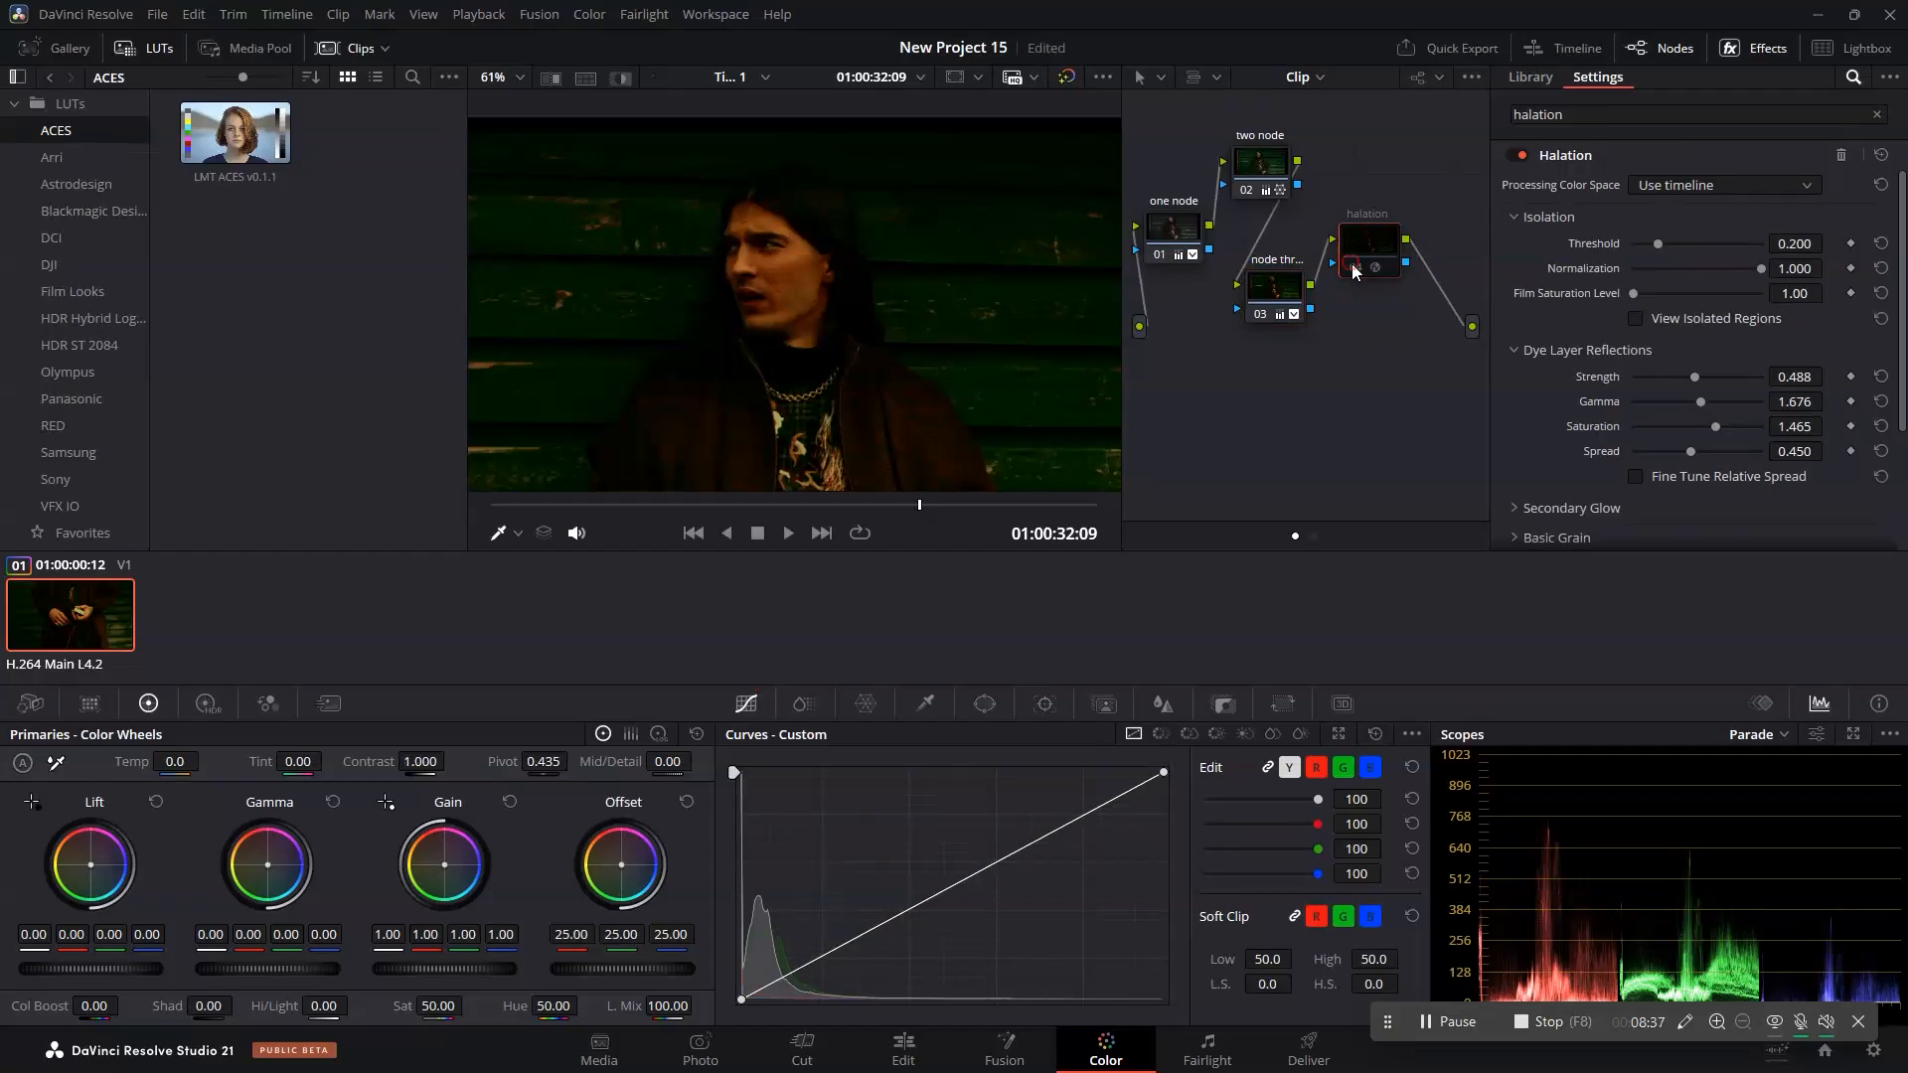
left_click(1353, 268)
left_click(1355, 269)
left_click(1356, 268)
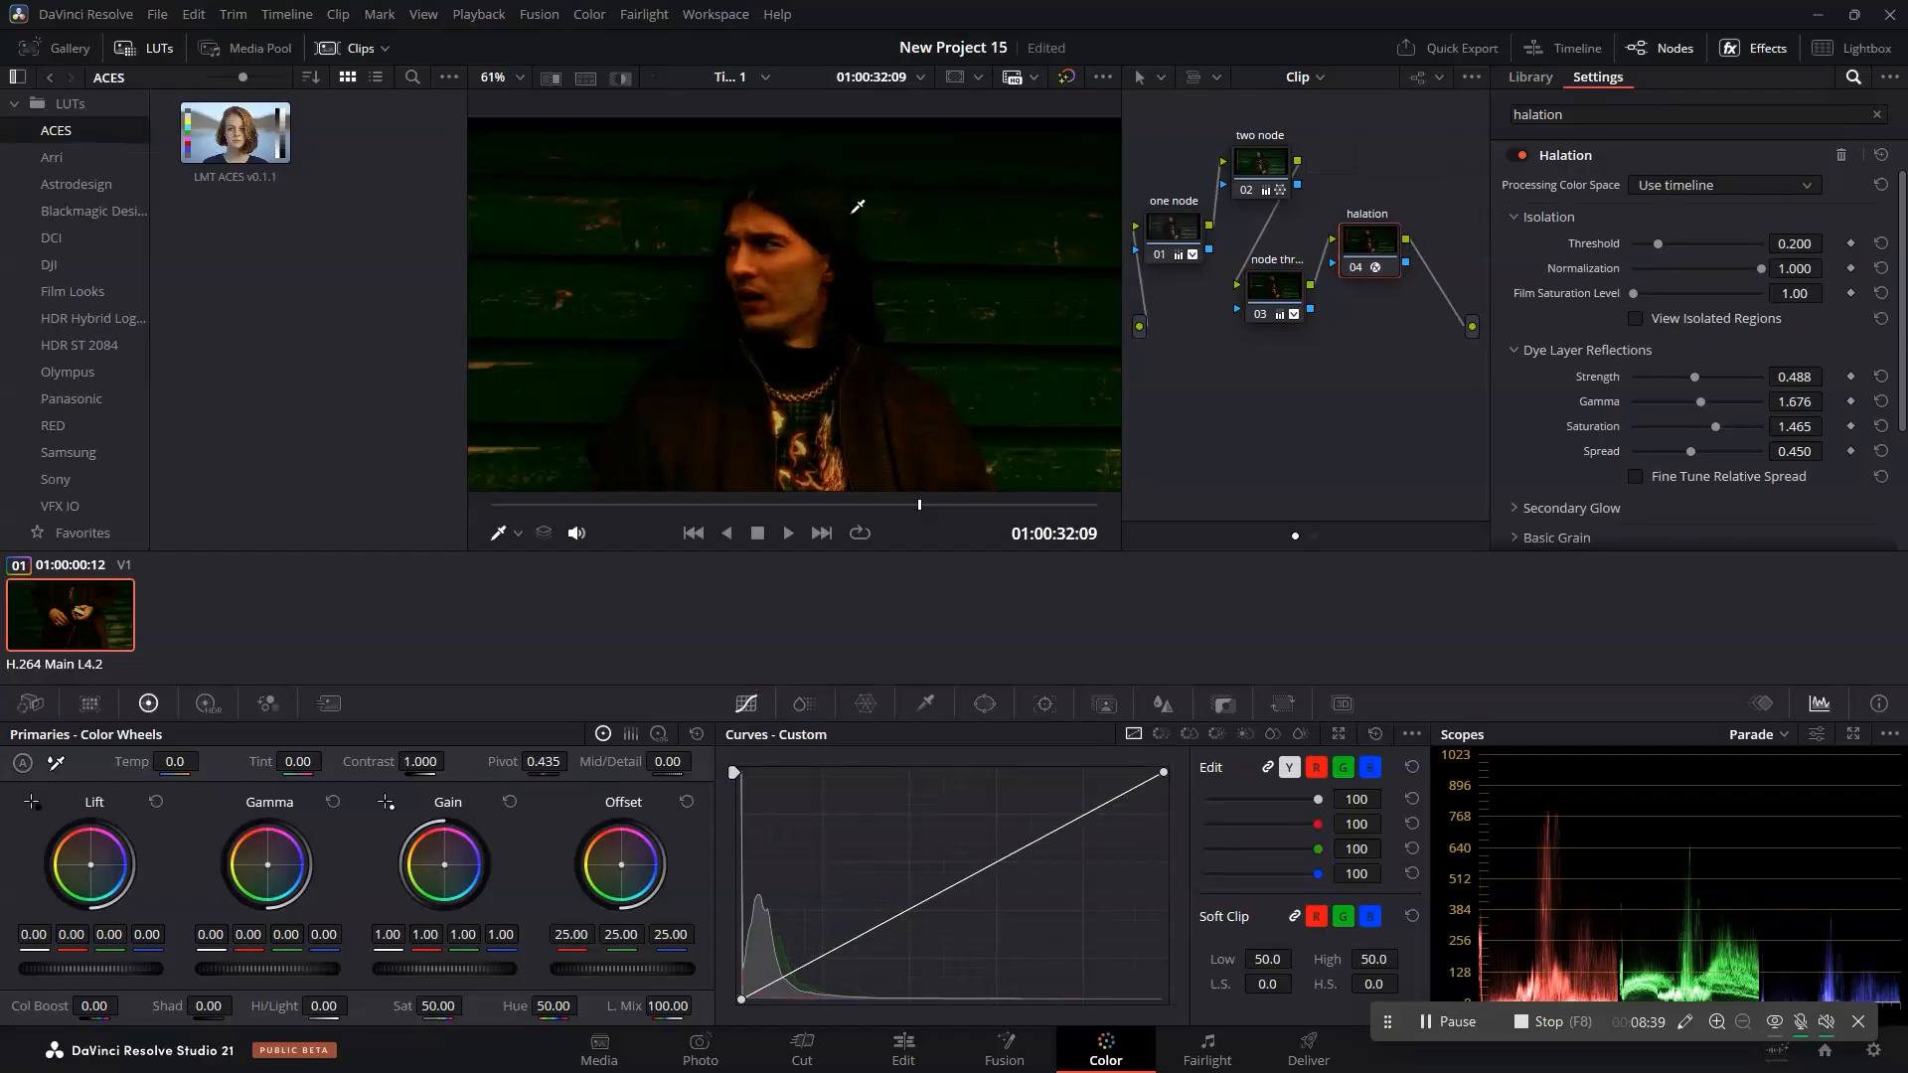
scroll(858, 206, "down", 5)
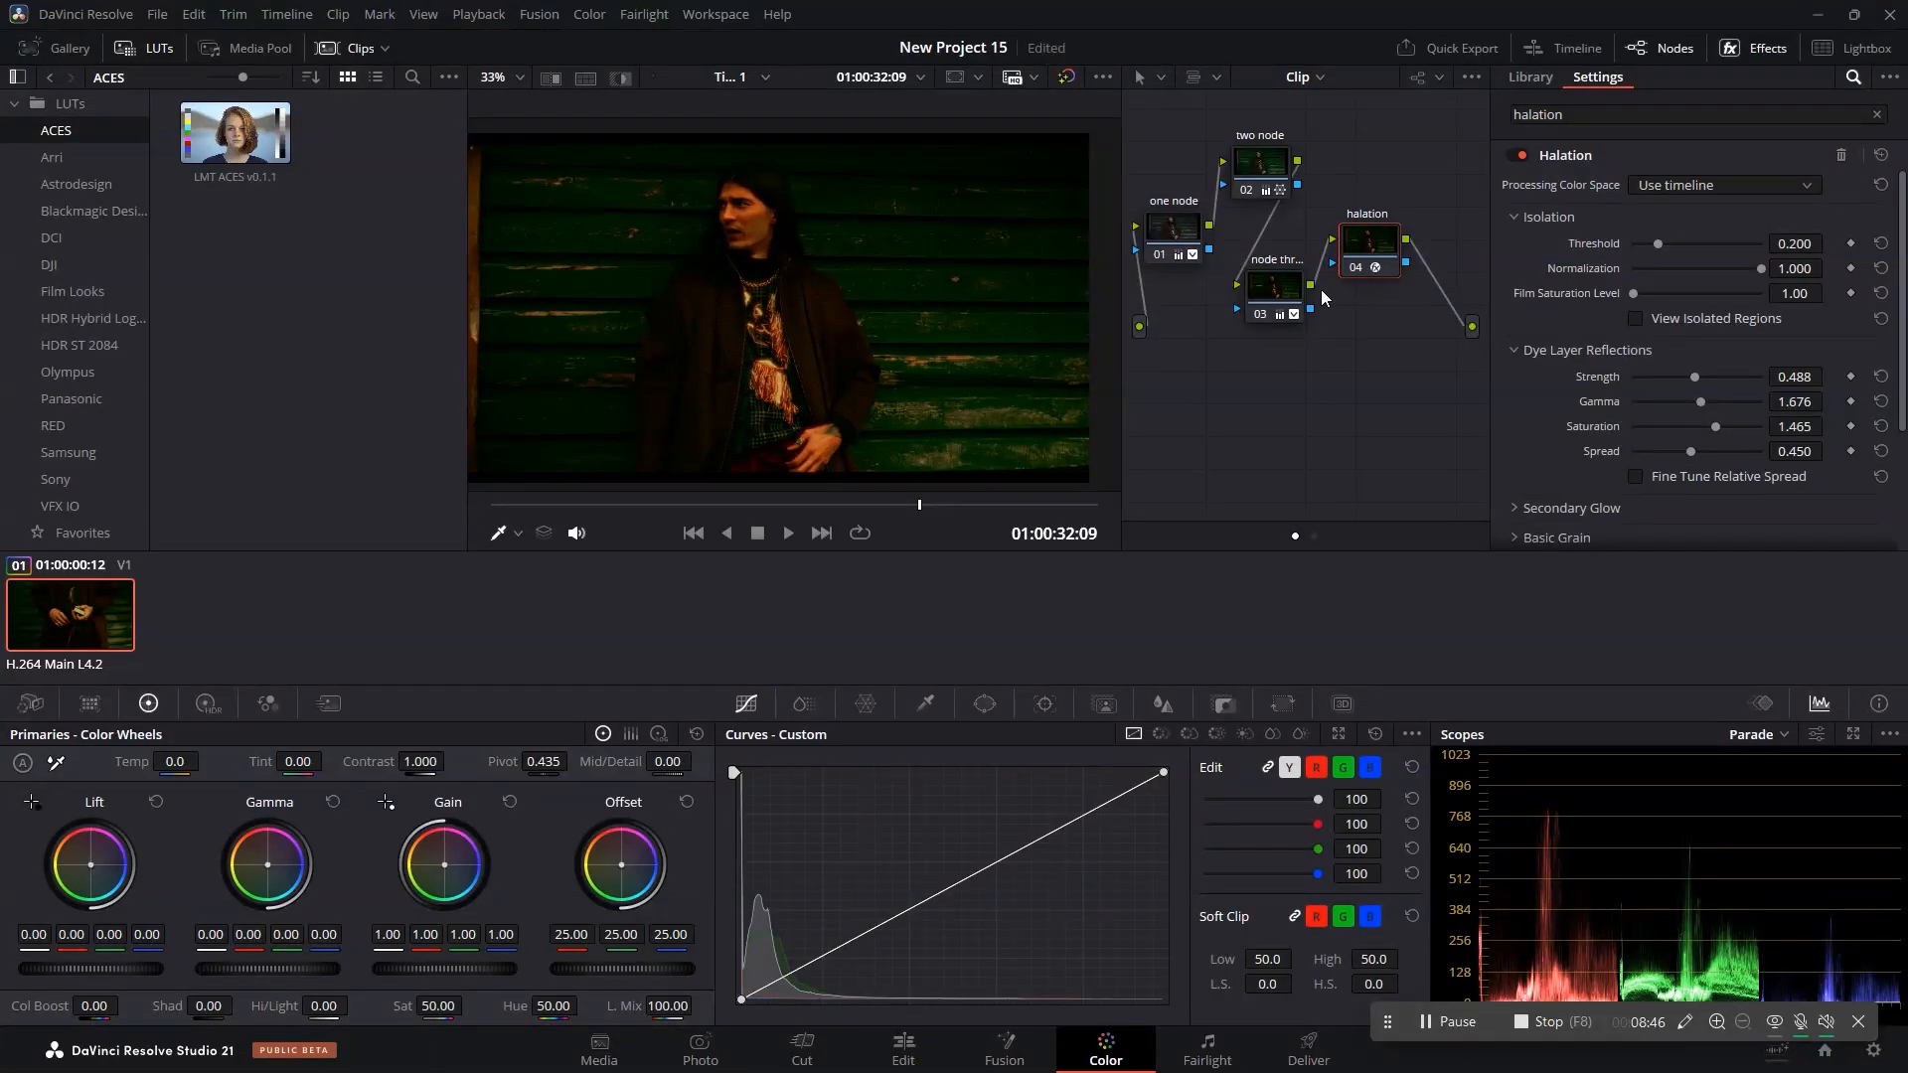
Add a serial node after the "halation" node and arrange the node graph to make room for it.
left_click_drag(1367, 244, 1345, 234)
right_click(1349, 237)
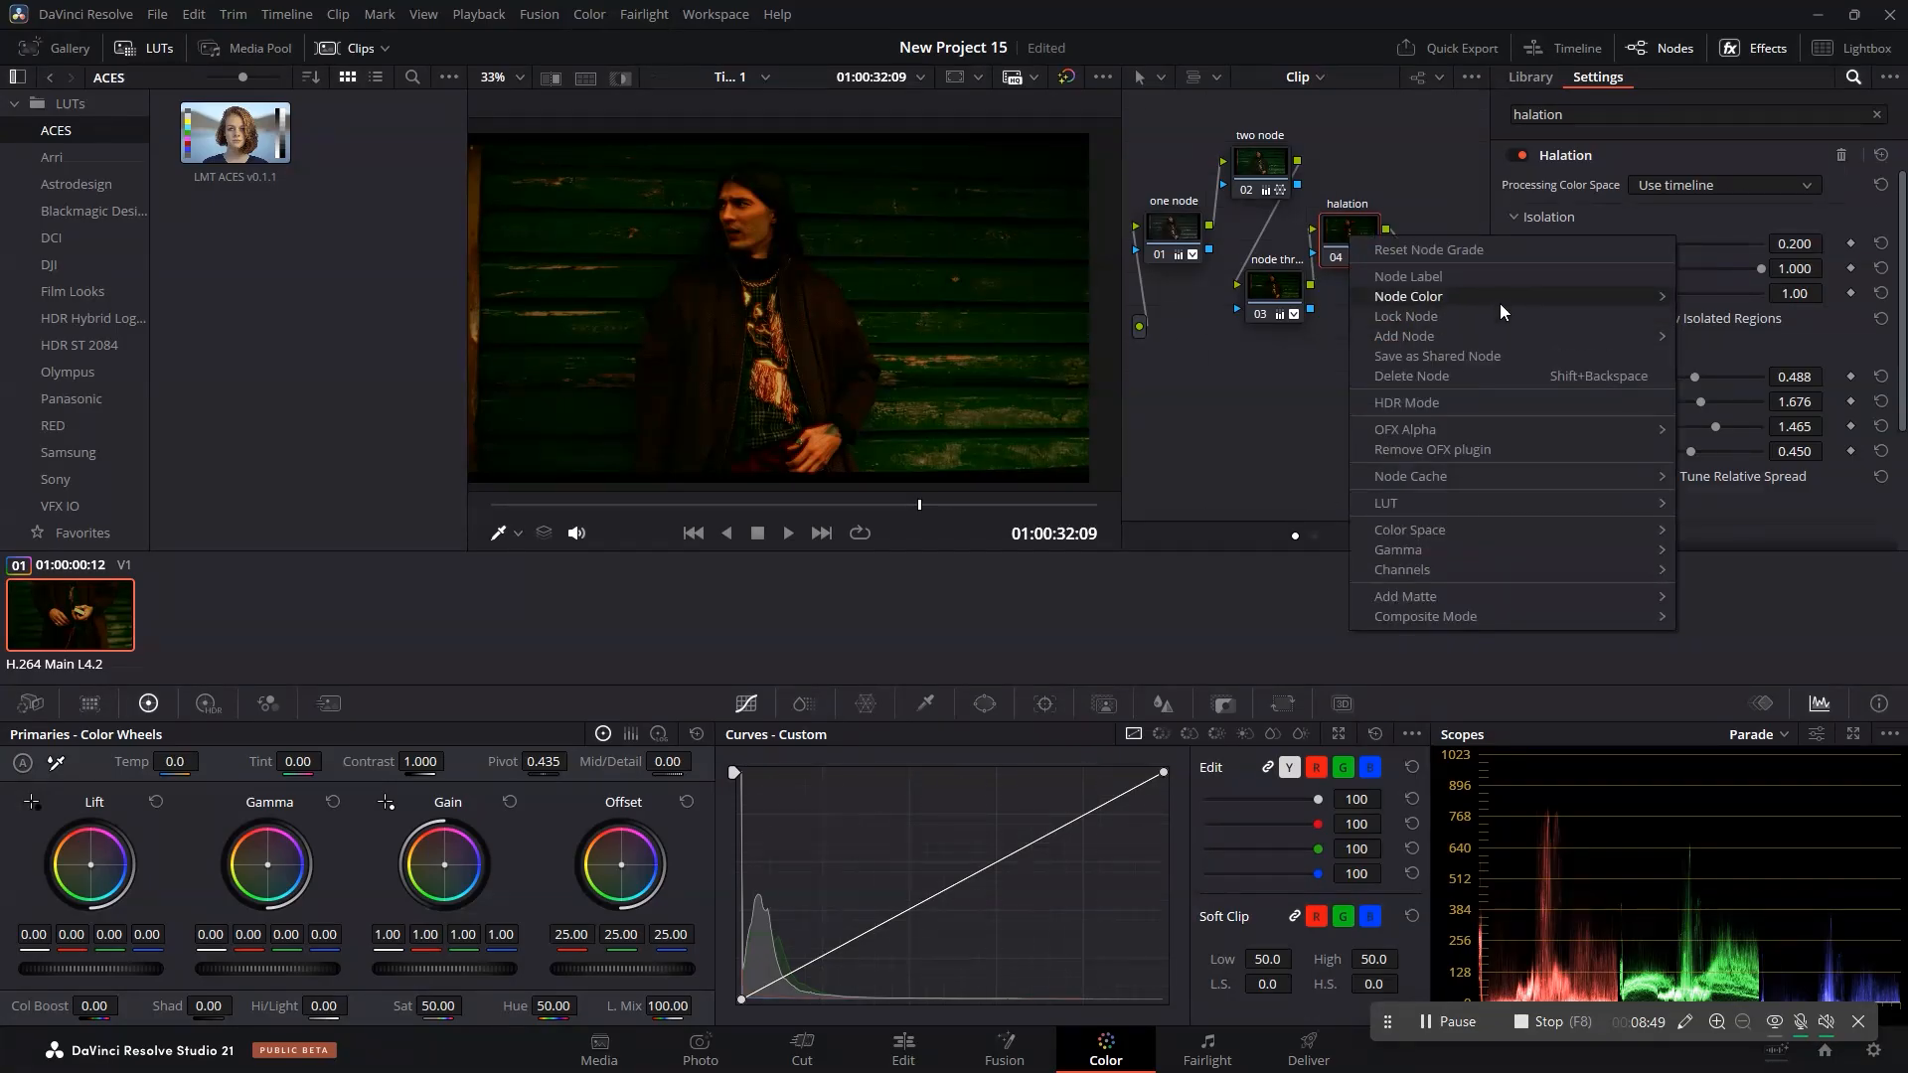
mouse_move(1516, 336)
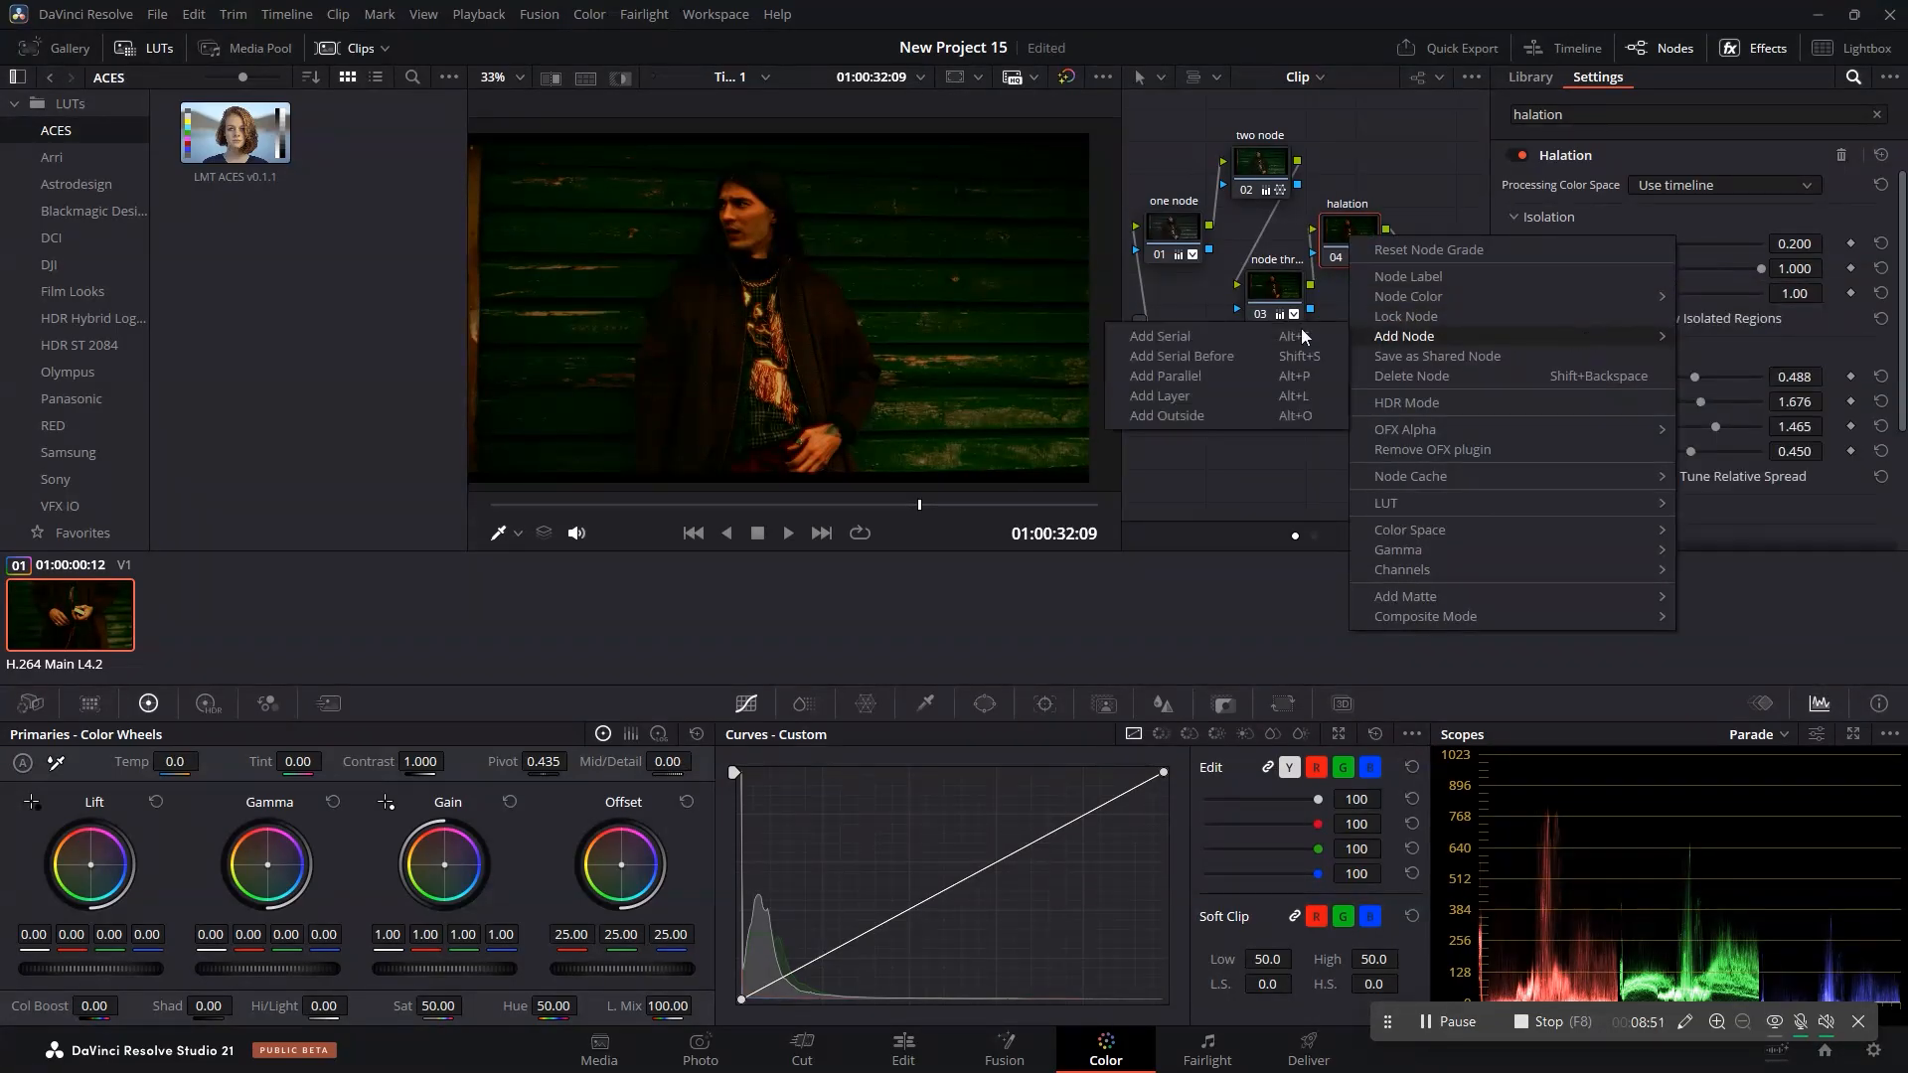
left_click(1231, 326)
left_click_drag(1183, 316, 1348, 229)
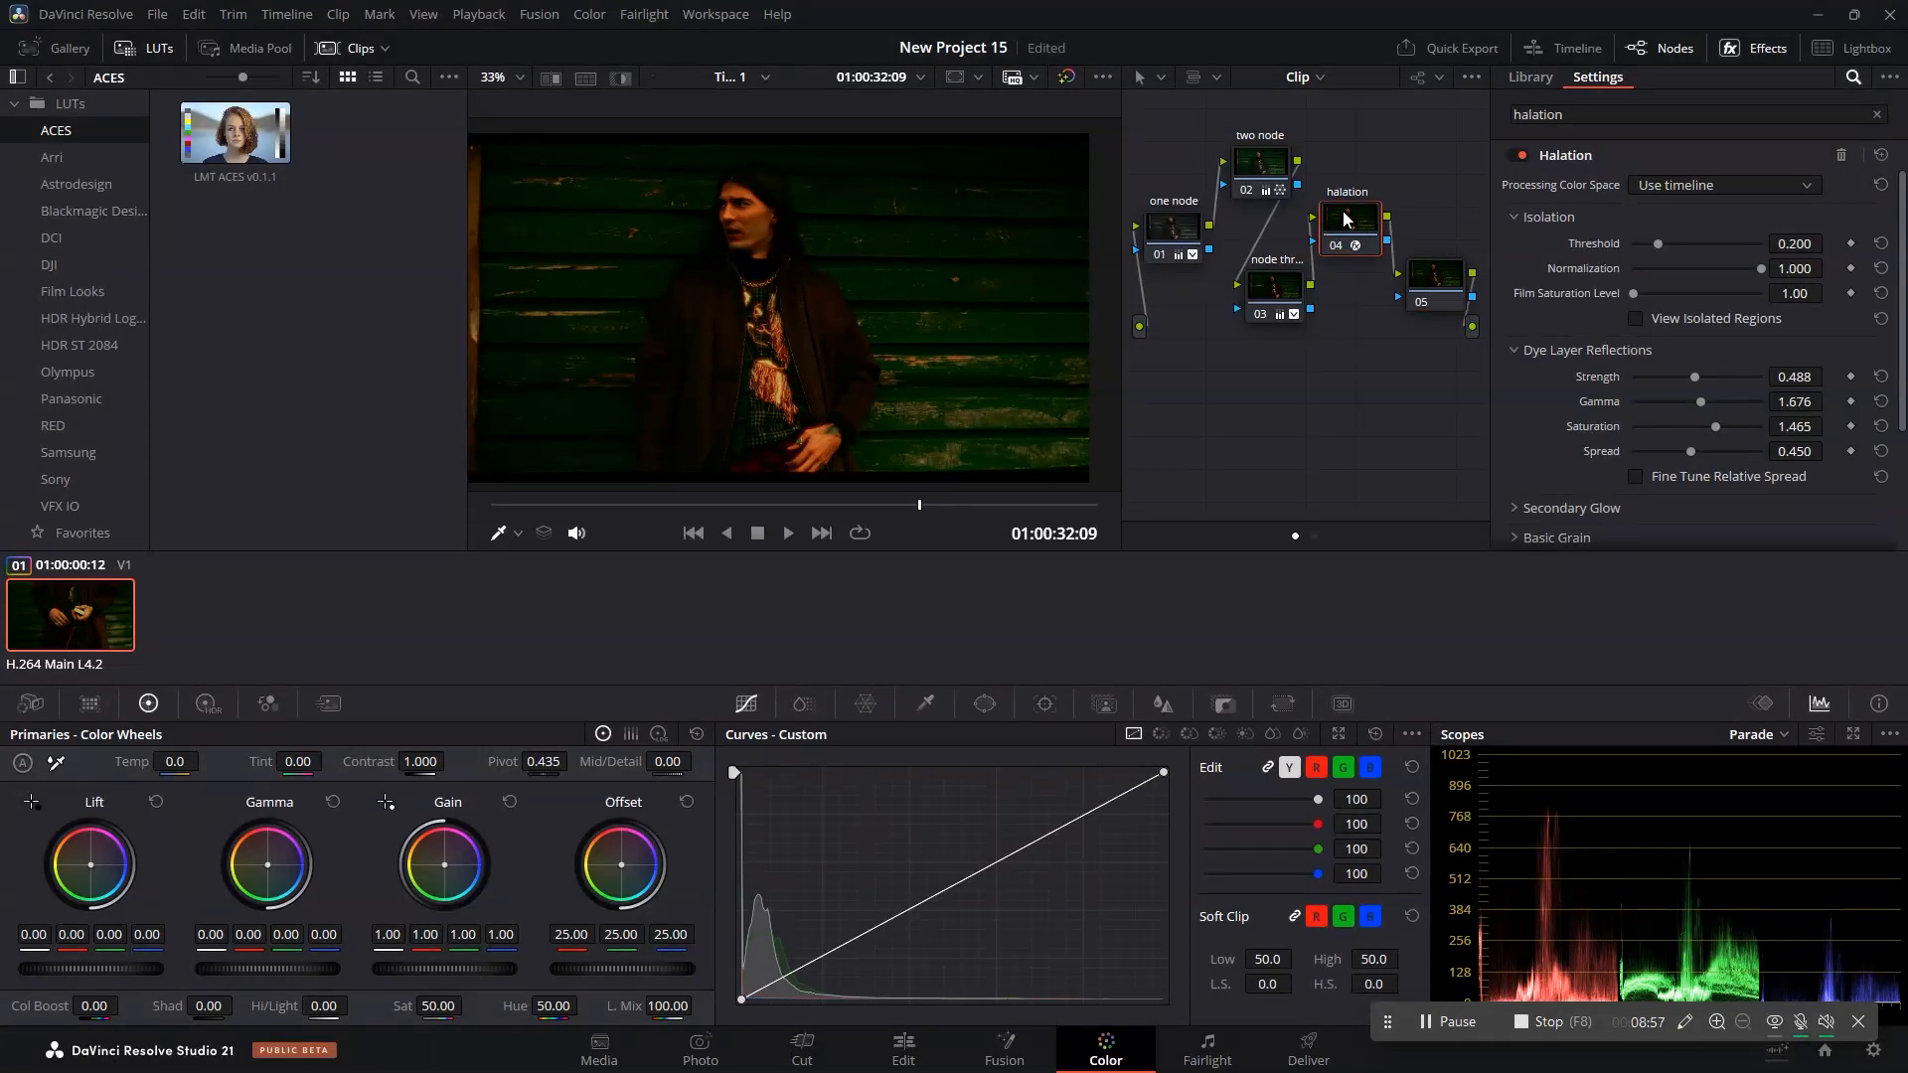
left_click(1432, 283)
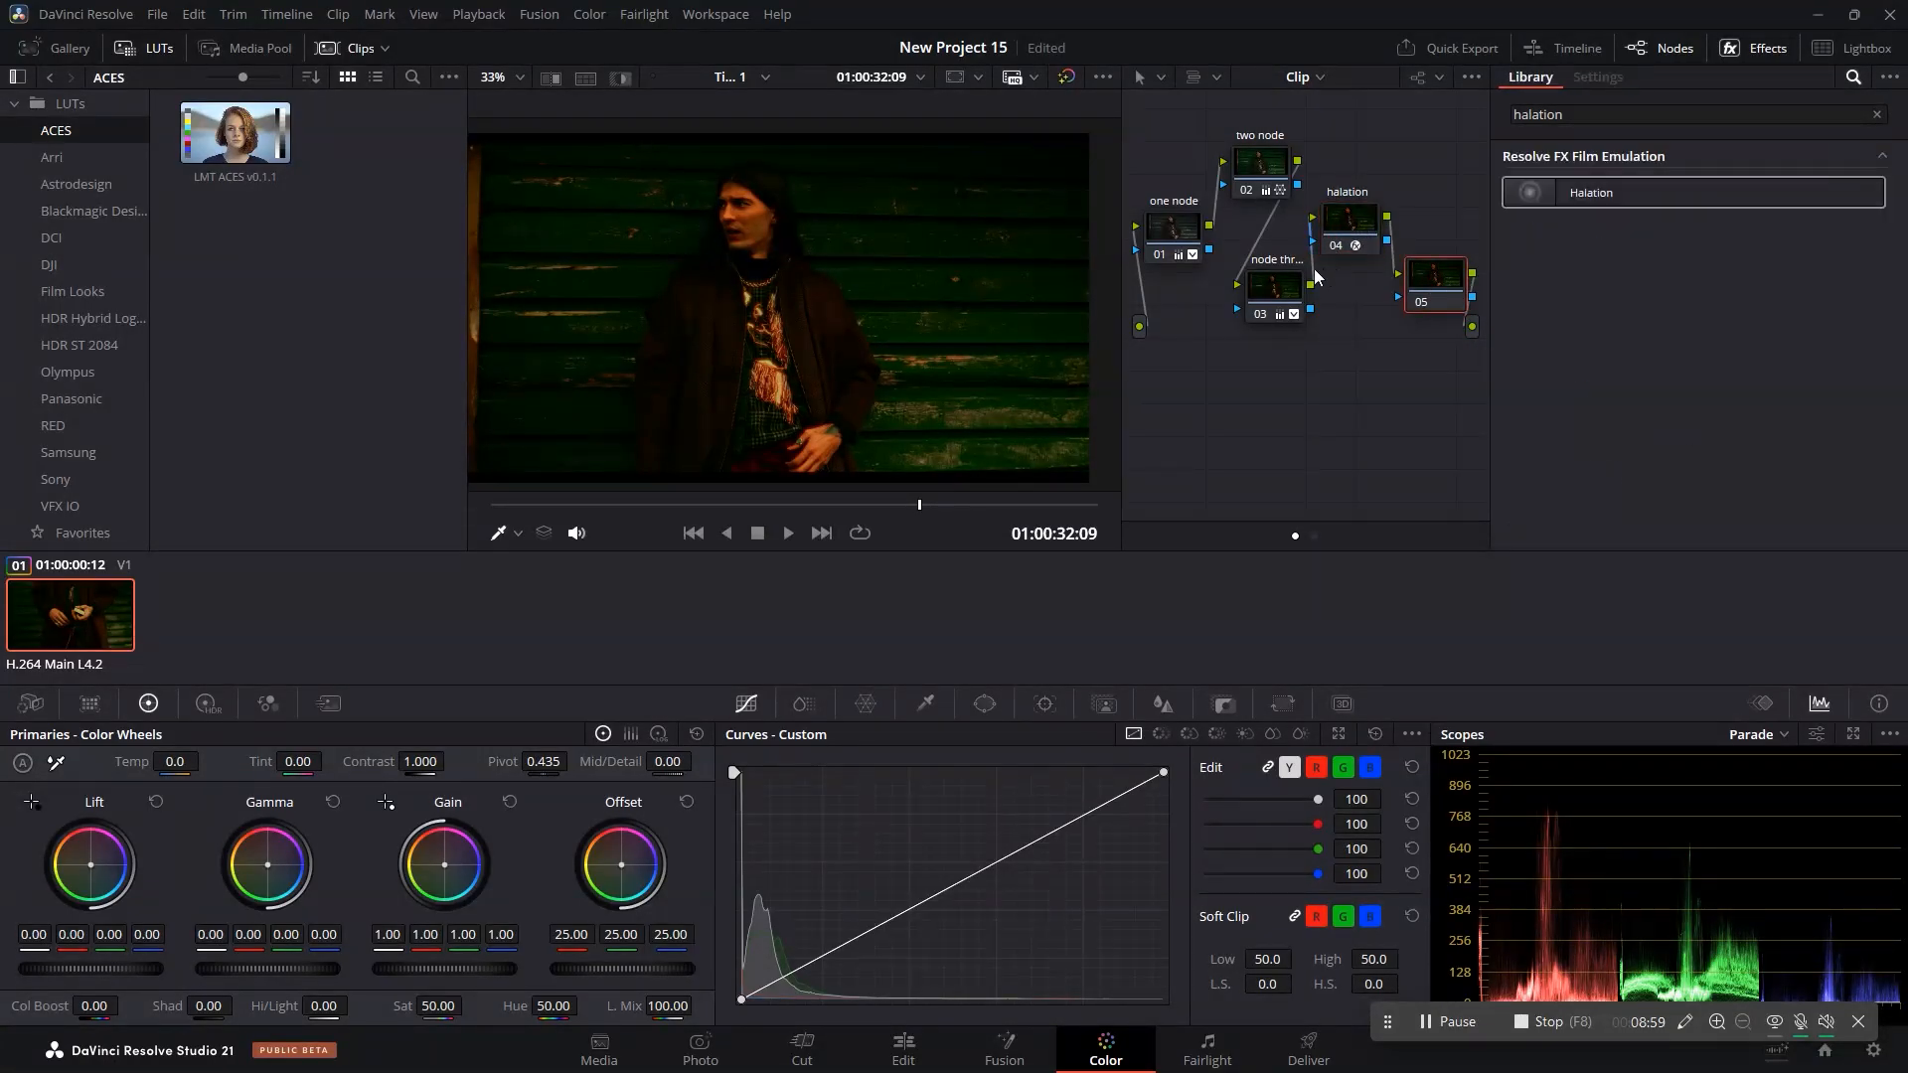
Add a circular window over the man on node 05 with softness 6.47, aspect 77.13, pan 49.51 and tilt 50.04.
left_click(985, 704)
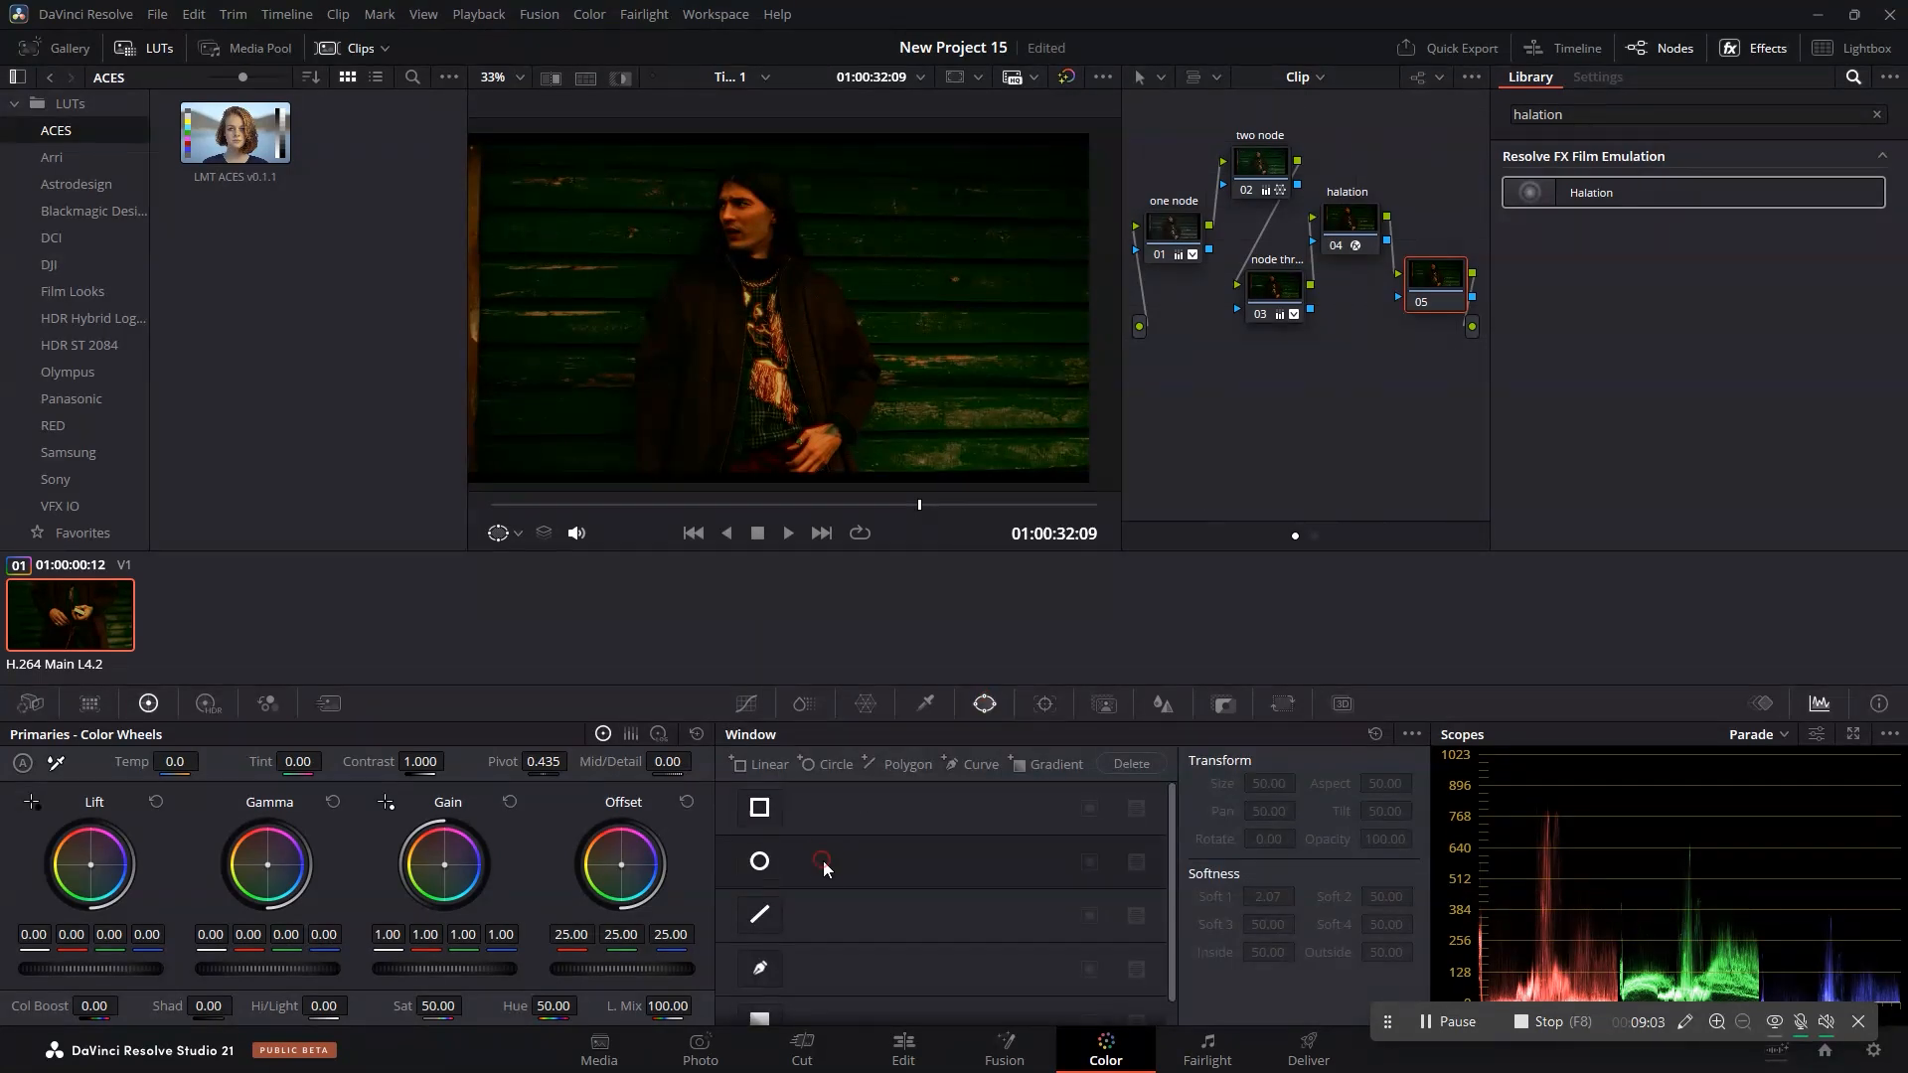
left_click(759, 863)
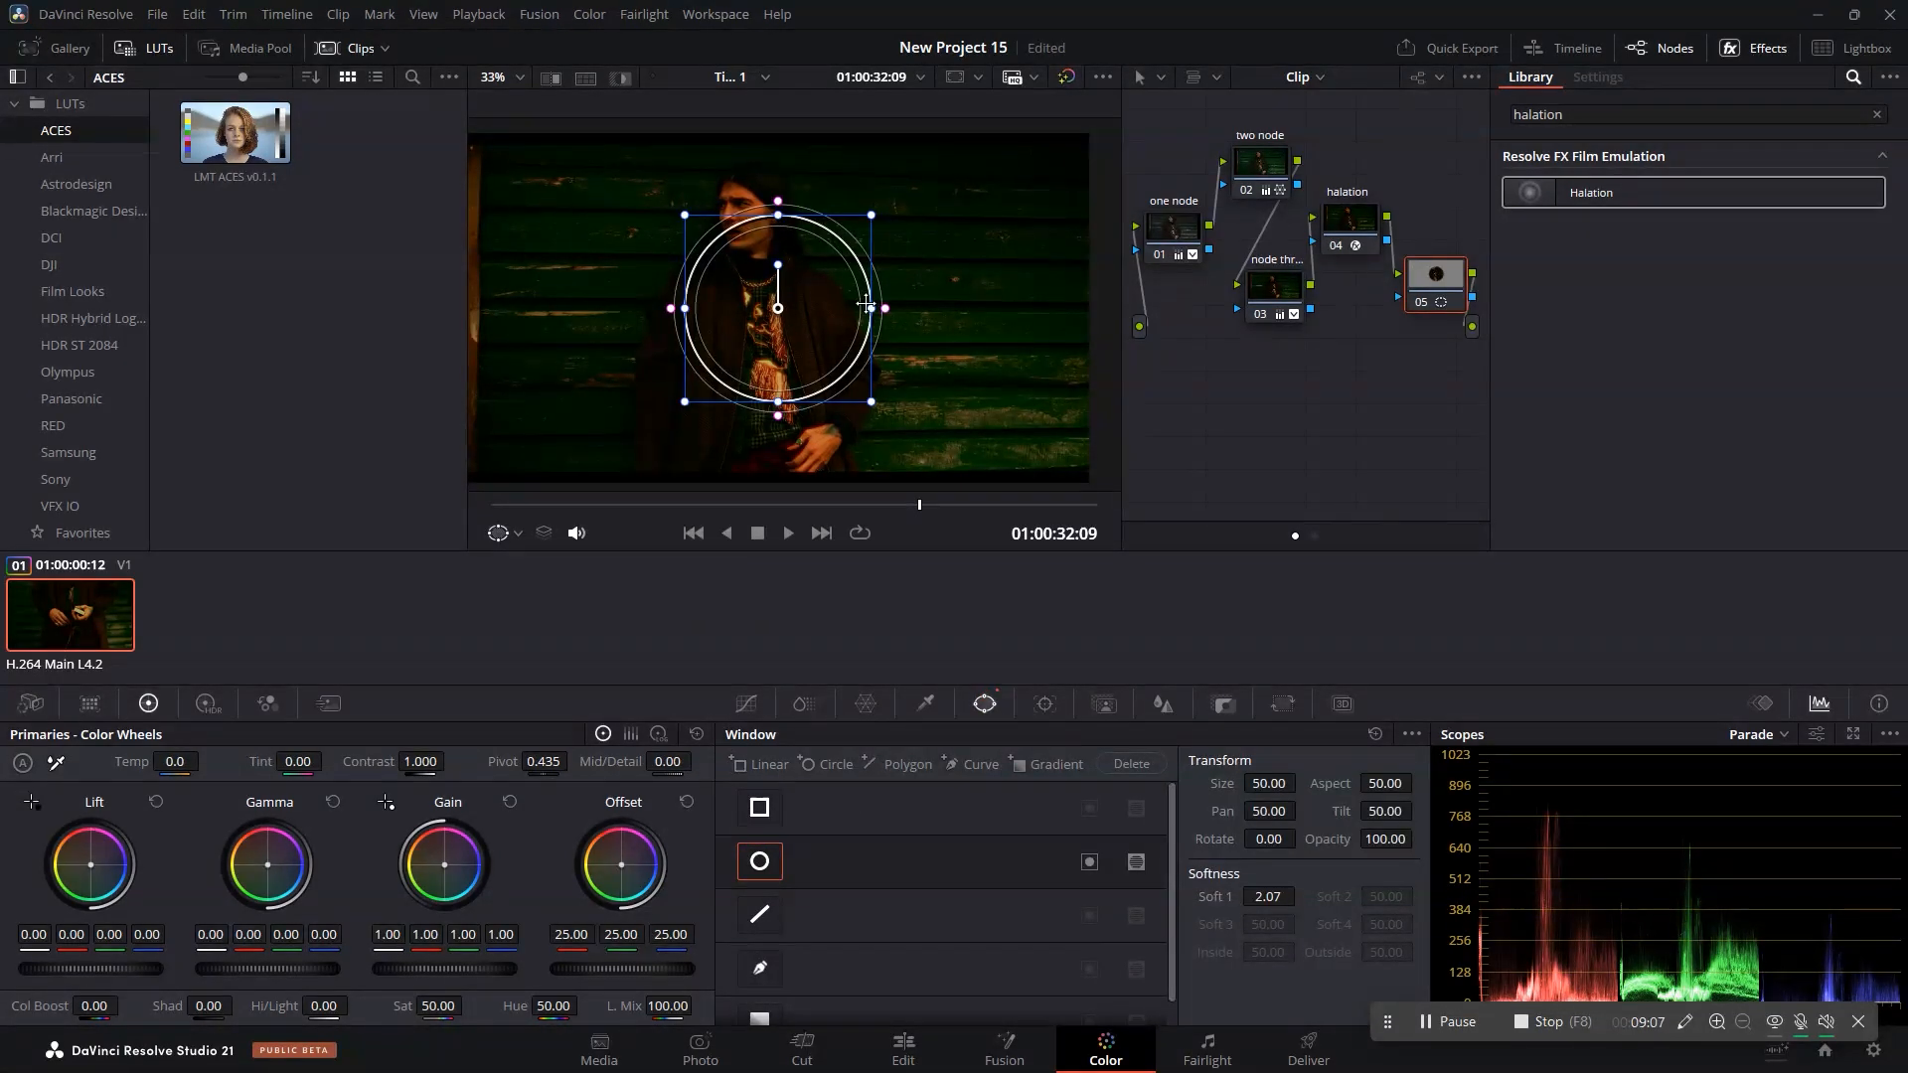
left_click_drag(869, 302, 907, 324)
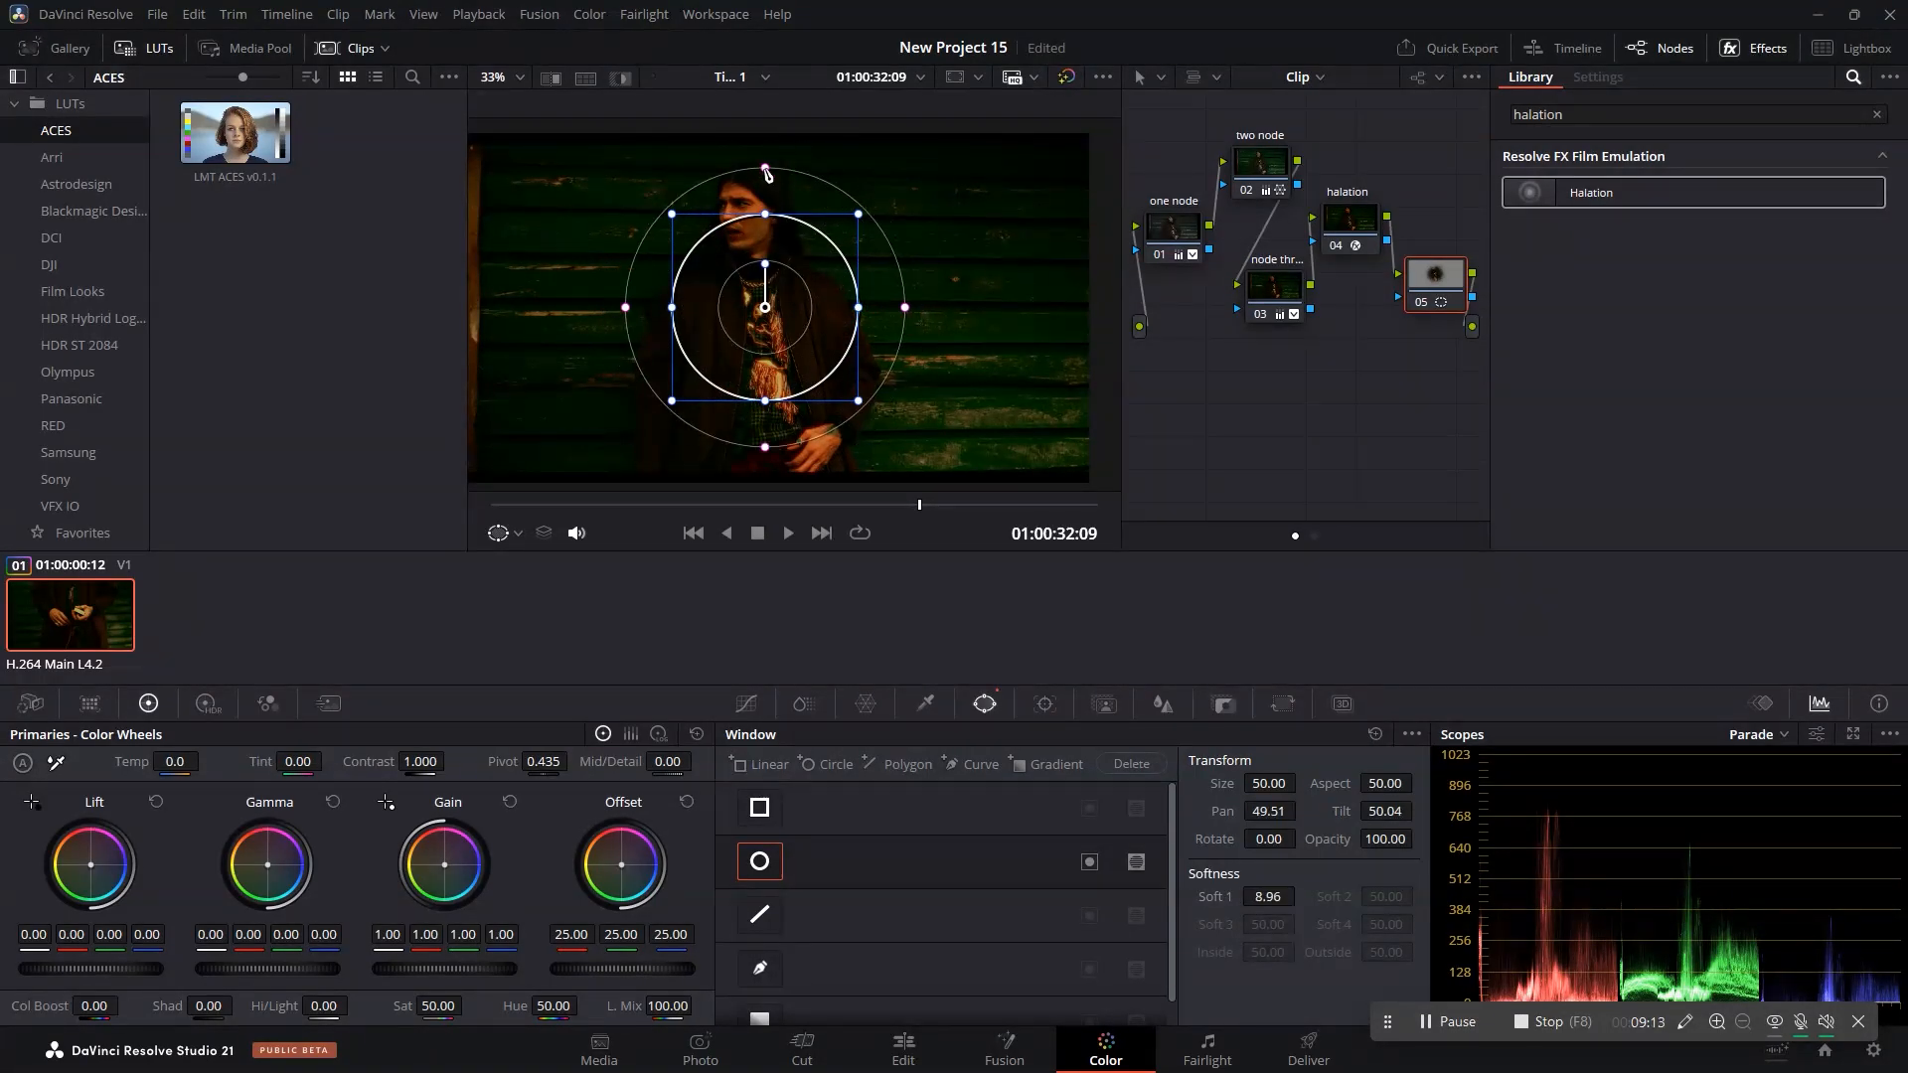
mouse_move(766, 174)
left_mouse_down()
mouse_move(768, 204)
mouse_move(770, 184)
left_mouse_up()
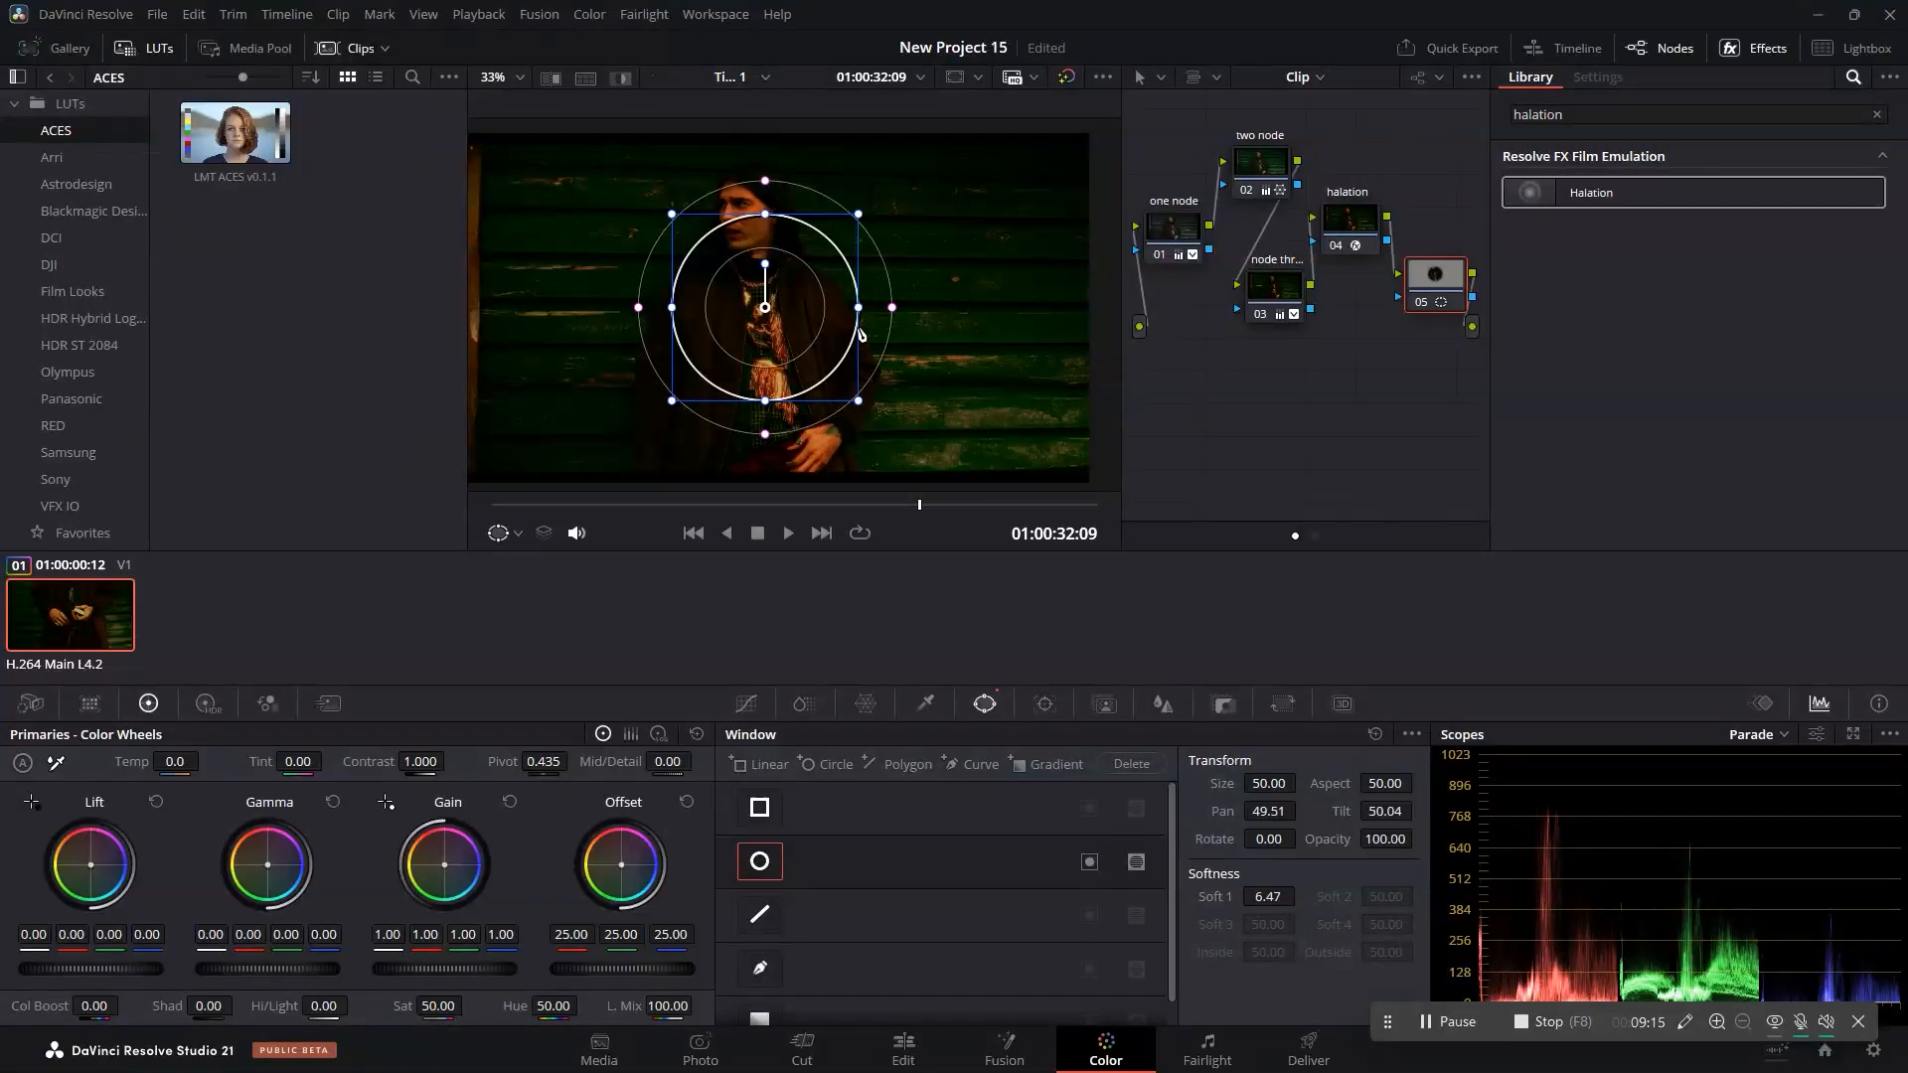
left_click_drag(860, 311, 972, 302)
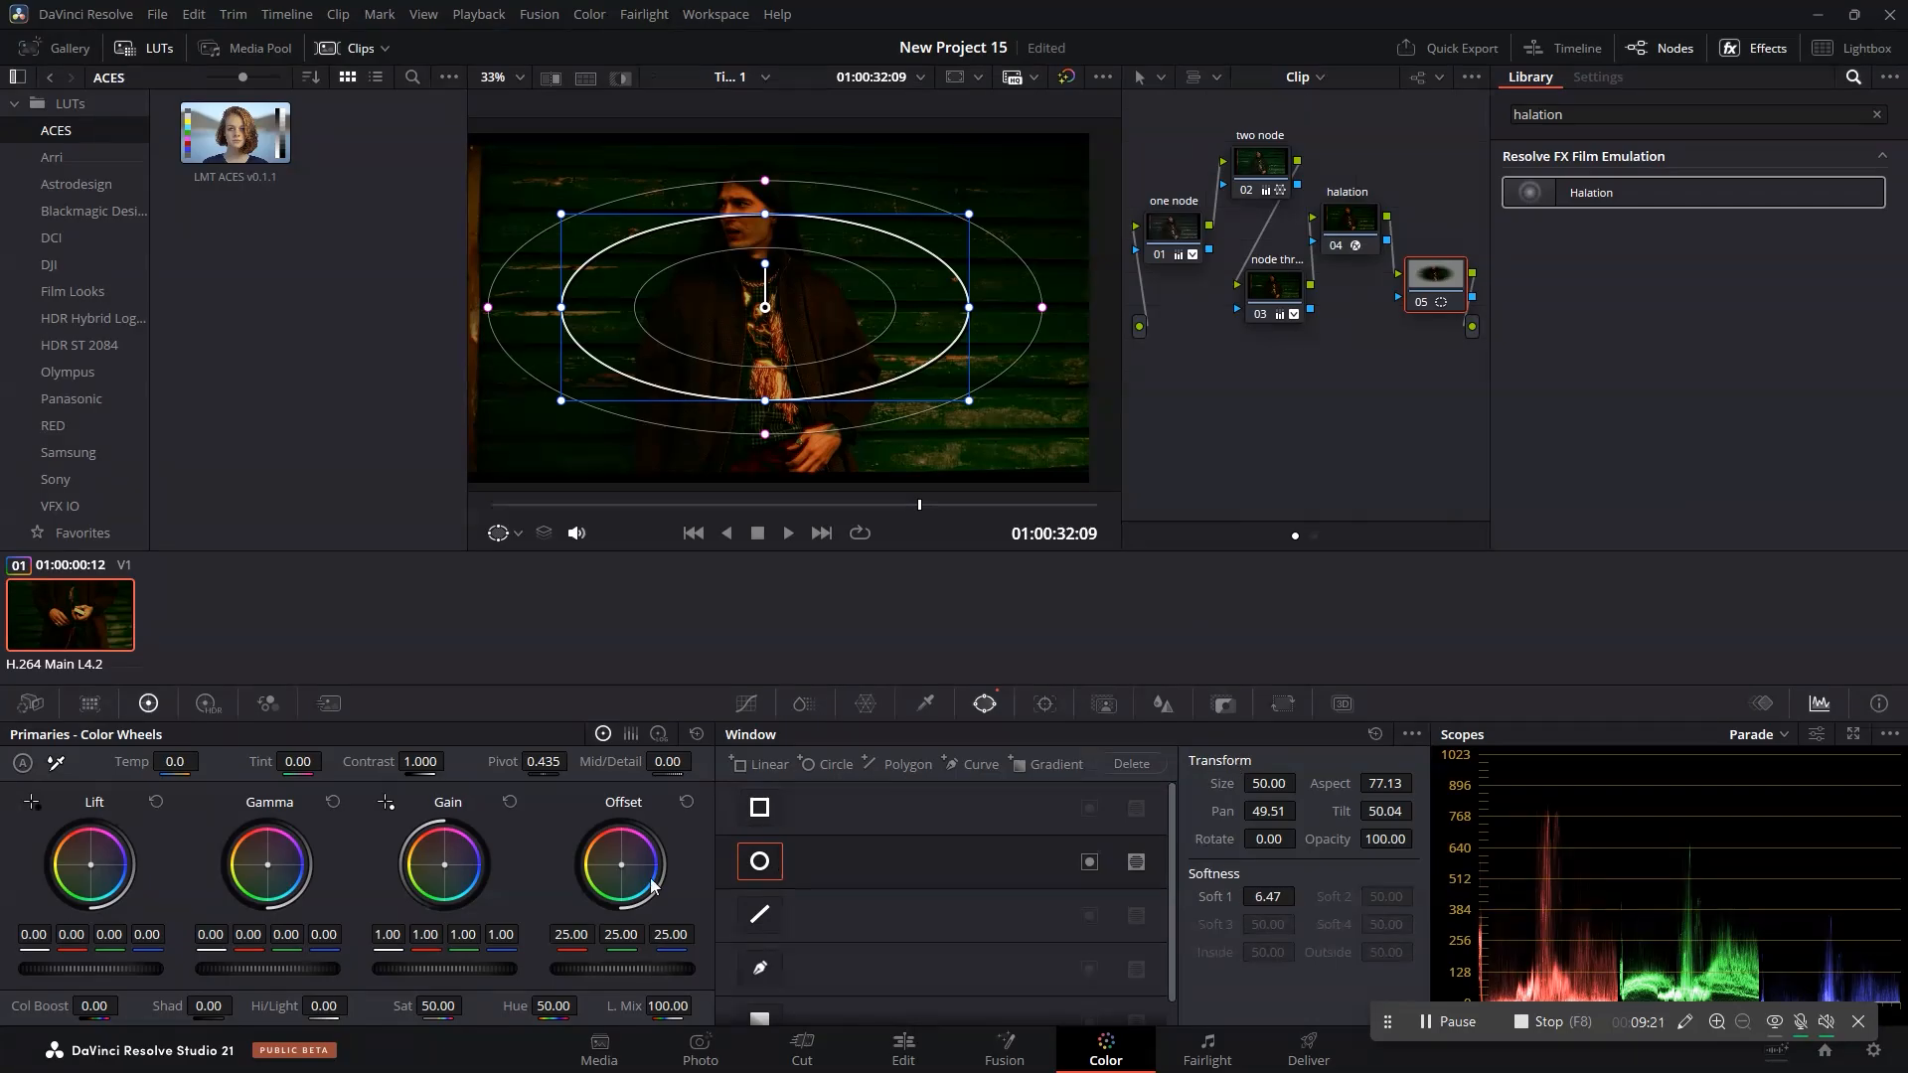
Pull the lower midtones of node 05's custom curve down to darken the picture, and invert its circular window.
left_click(746, 703)
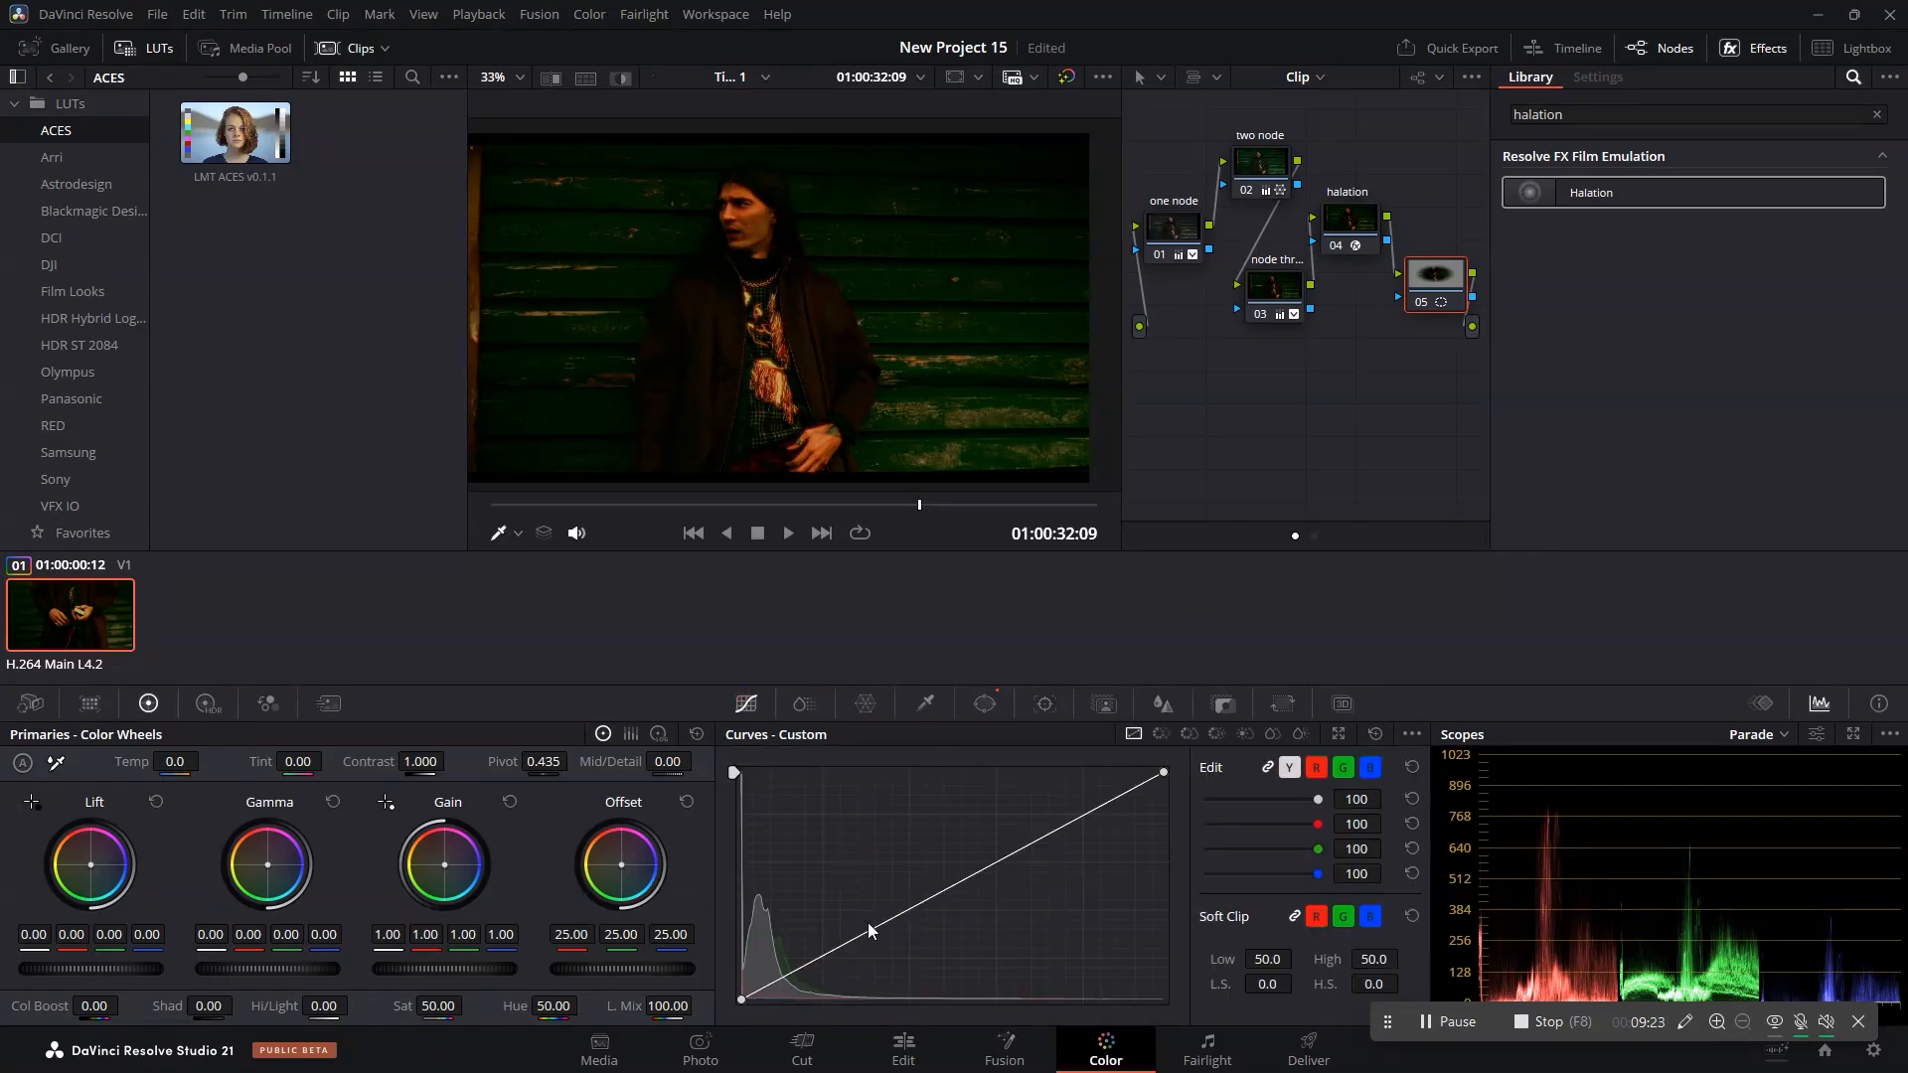
left_click_drag(869, 929, 892, 950)
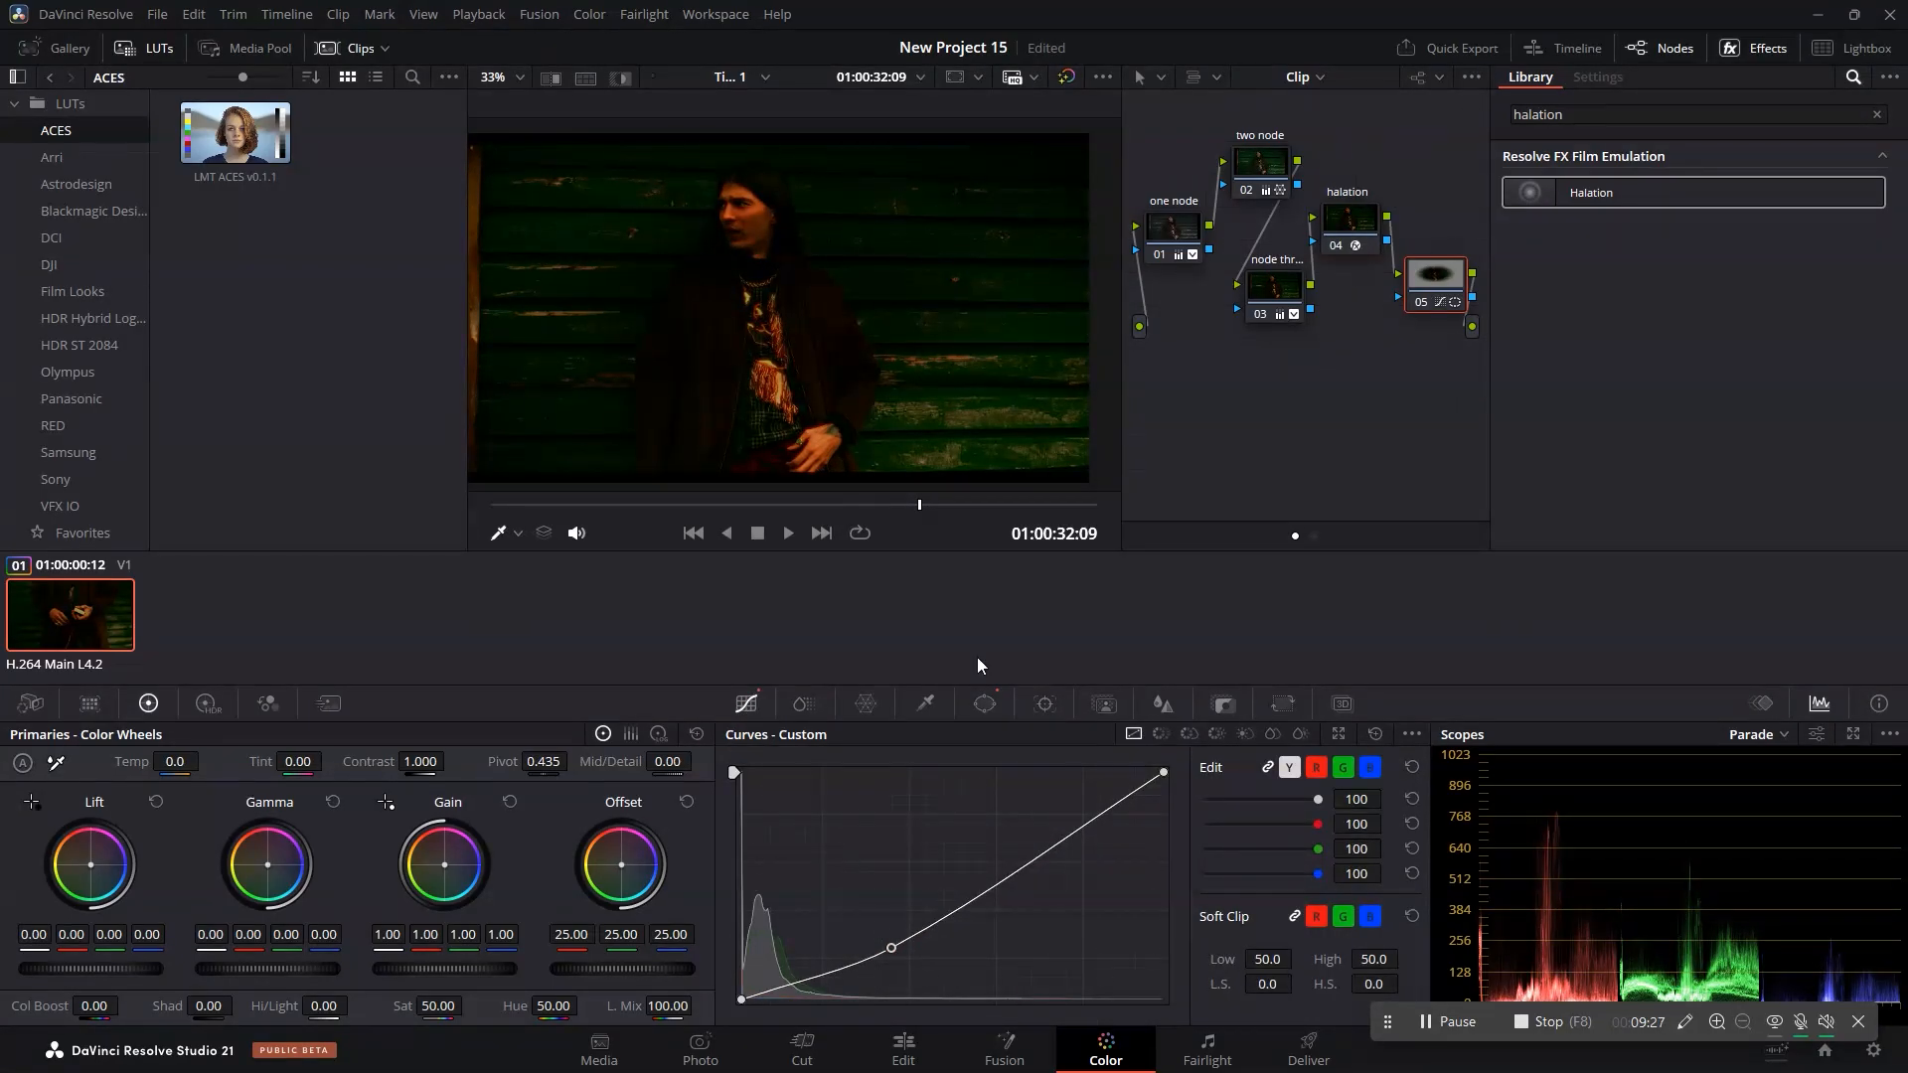
left_click(984, 703)
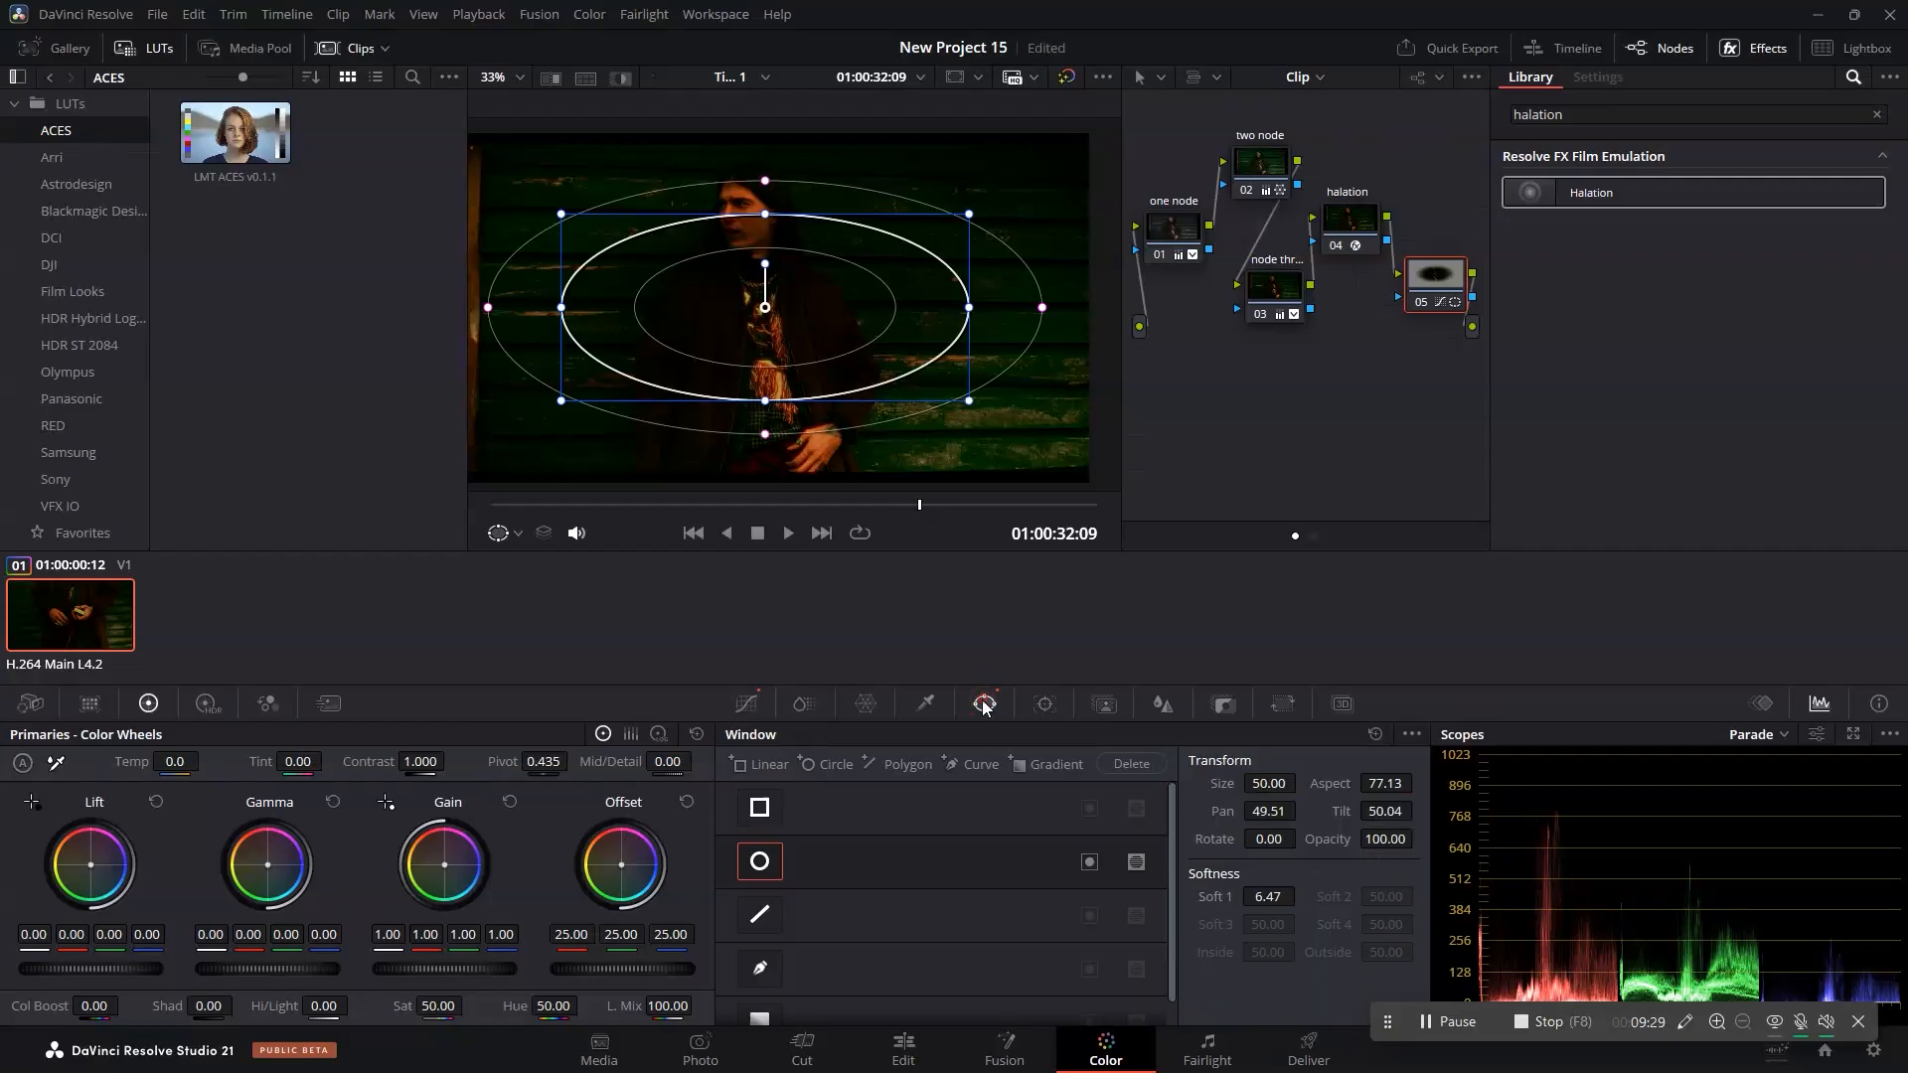
left_click(1090, 865)
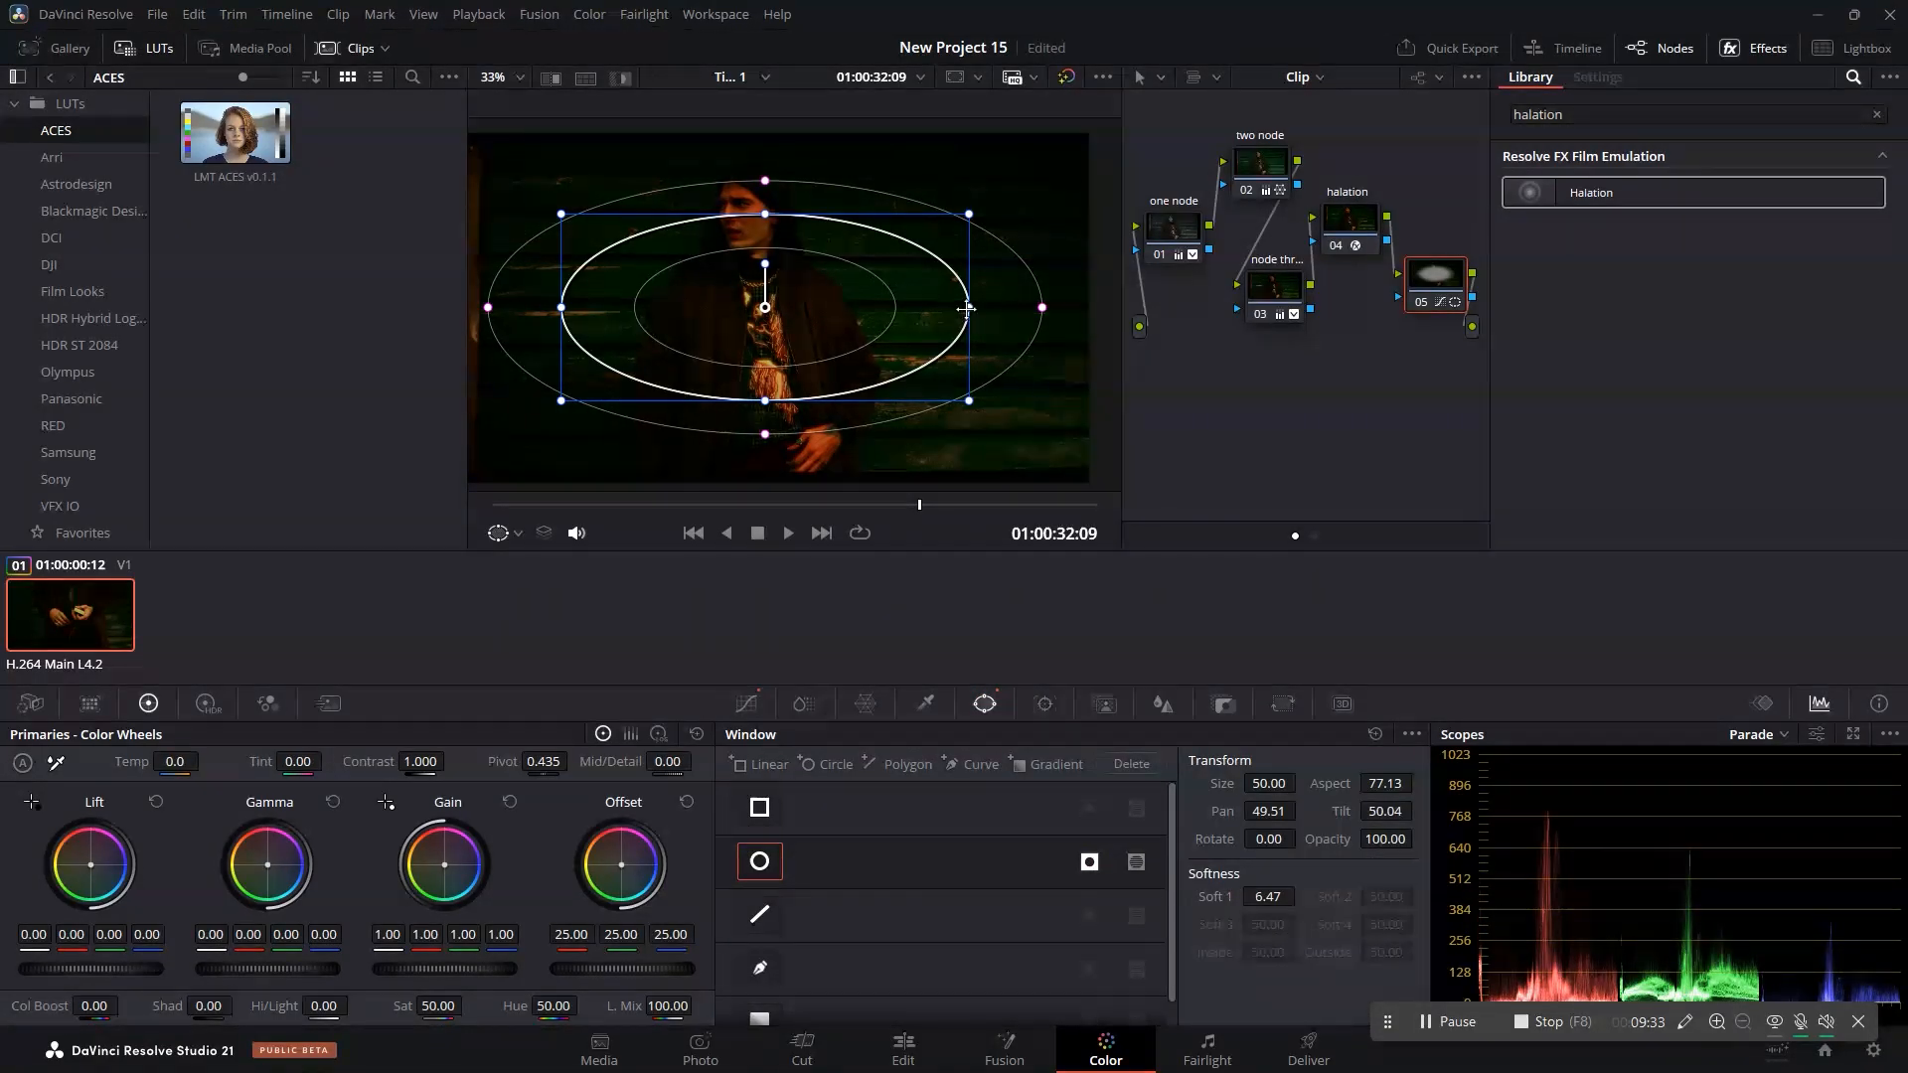
Enlarge node 05's circular window around the man to size 64.88 and aspect 60.95, with pan 49.81 and tilt 49.85.
left_click_drag(965, 316, 1027, 308)
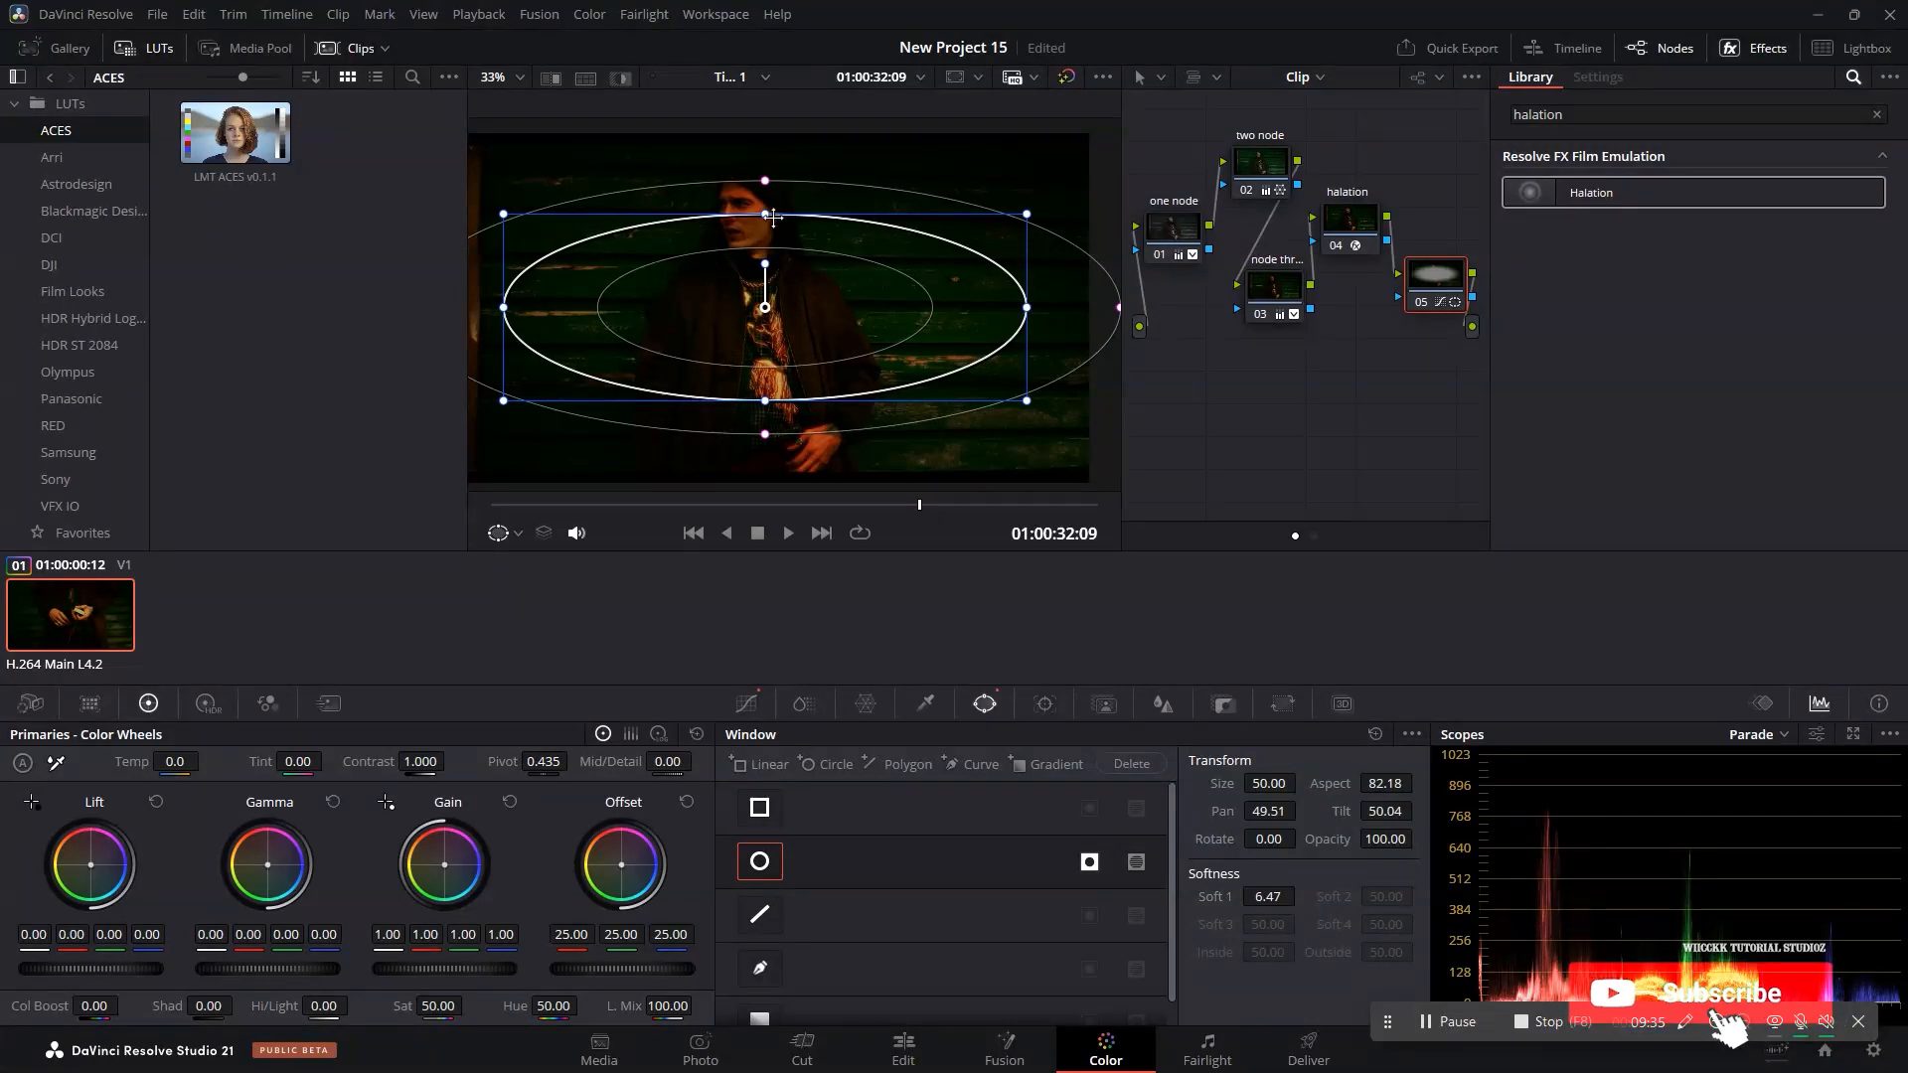
left_click_drag(768, 219, 773, 208)
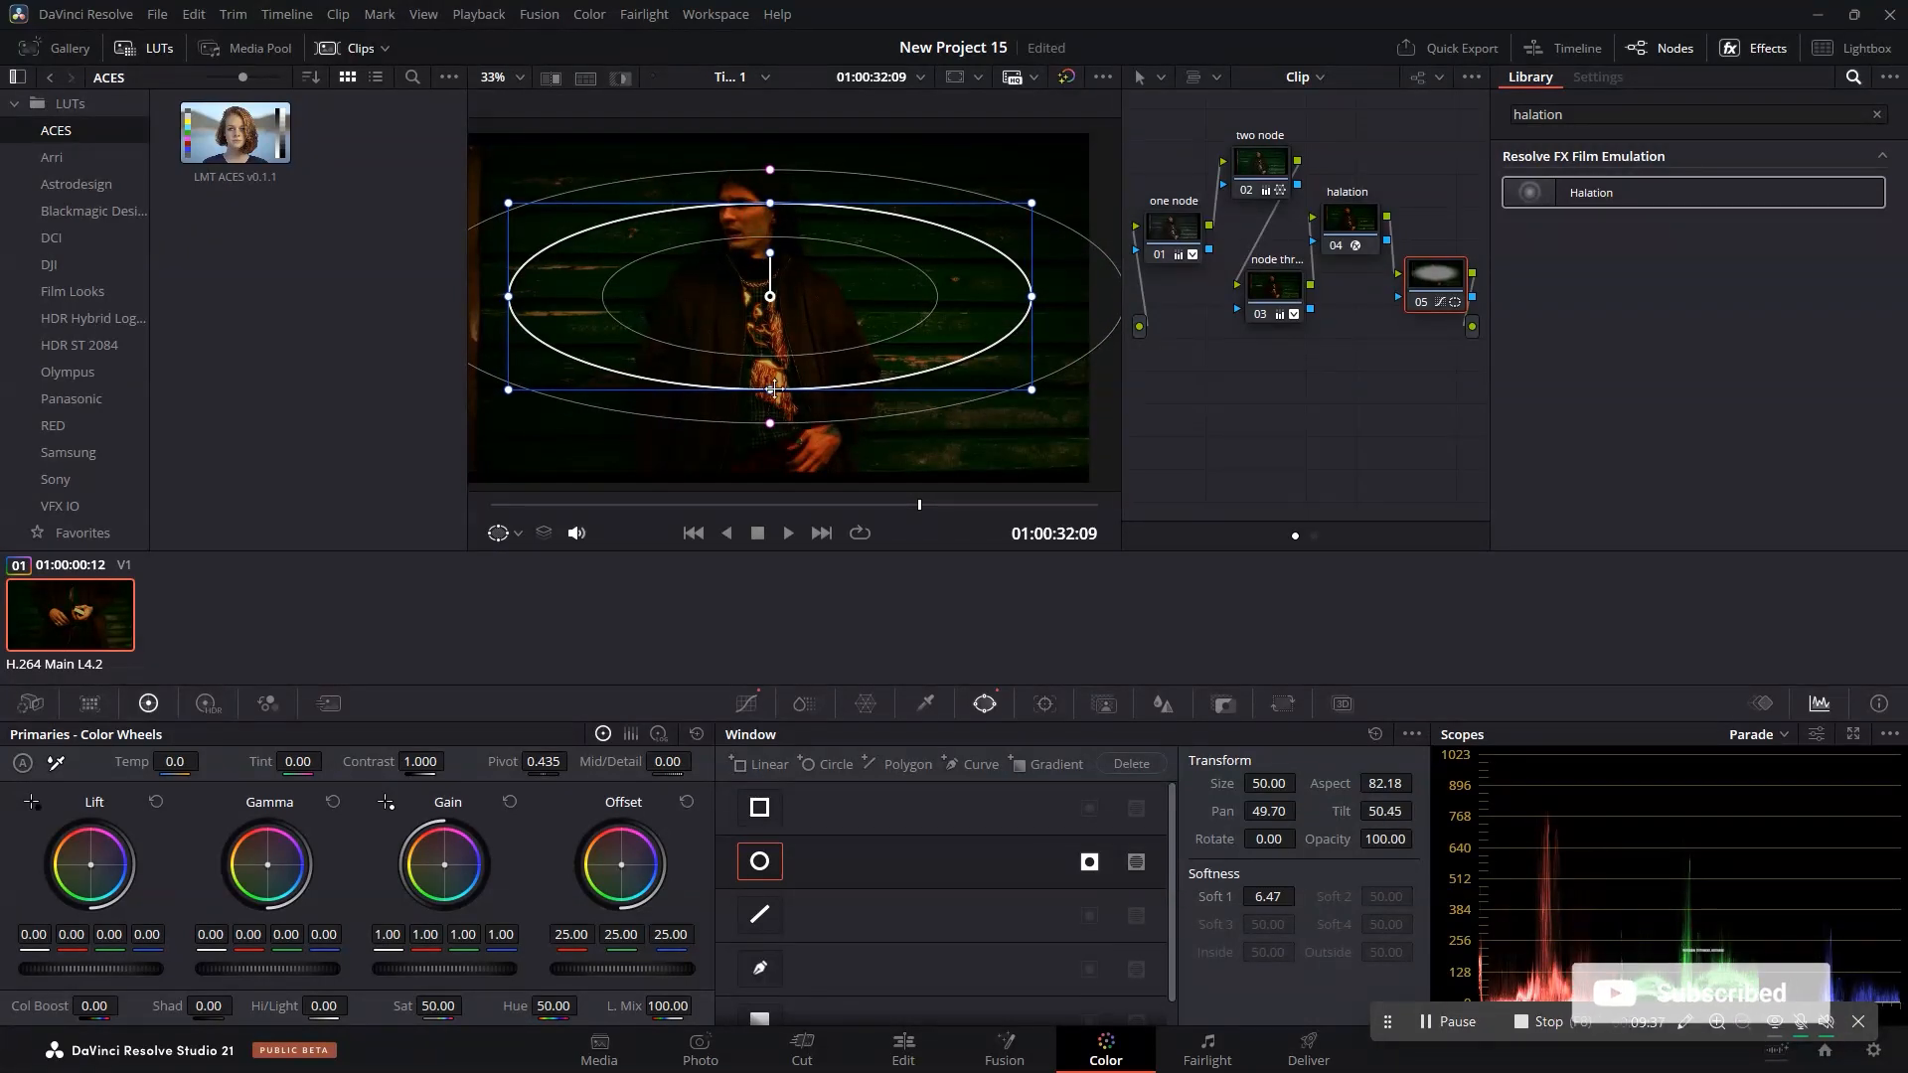
left_click_drag(776, 387, 775, 517)
scroll(791, 345, "up", 1)
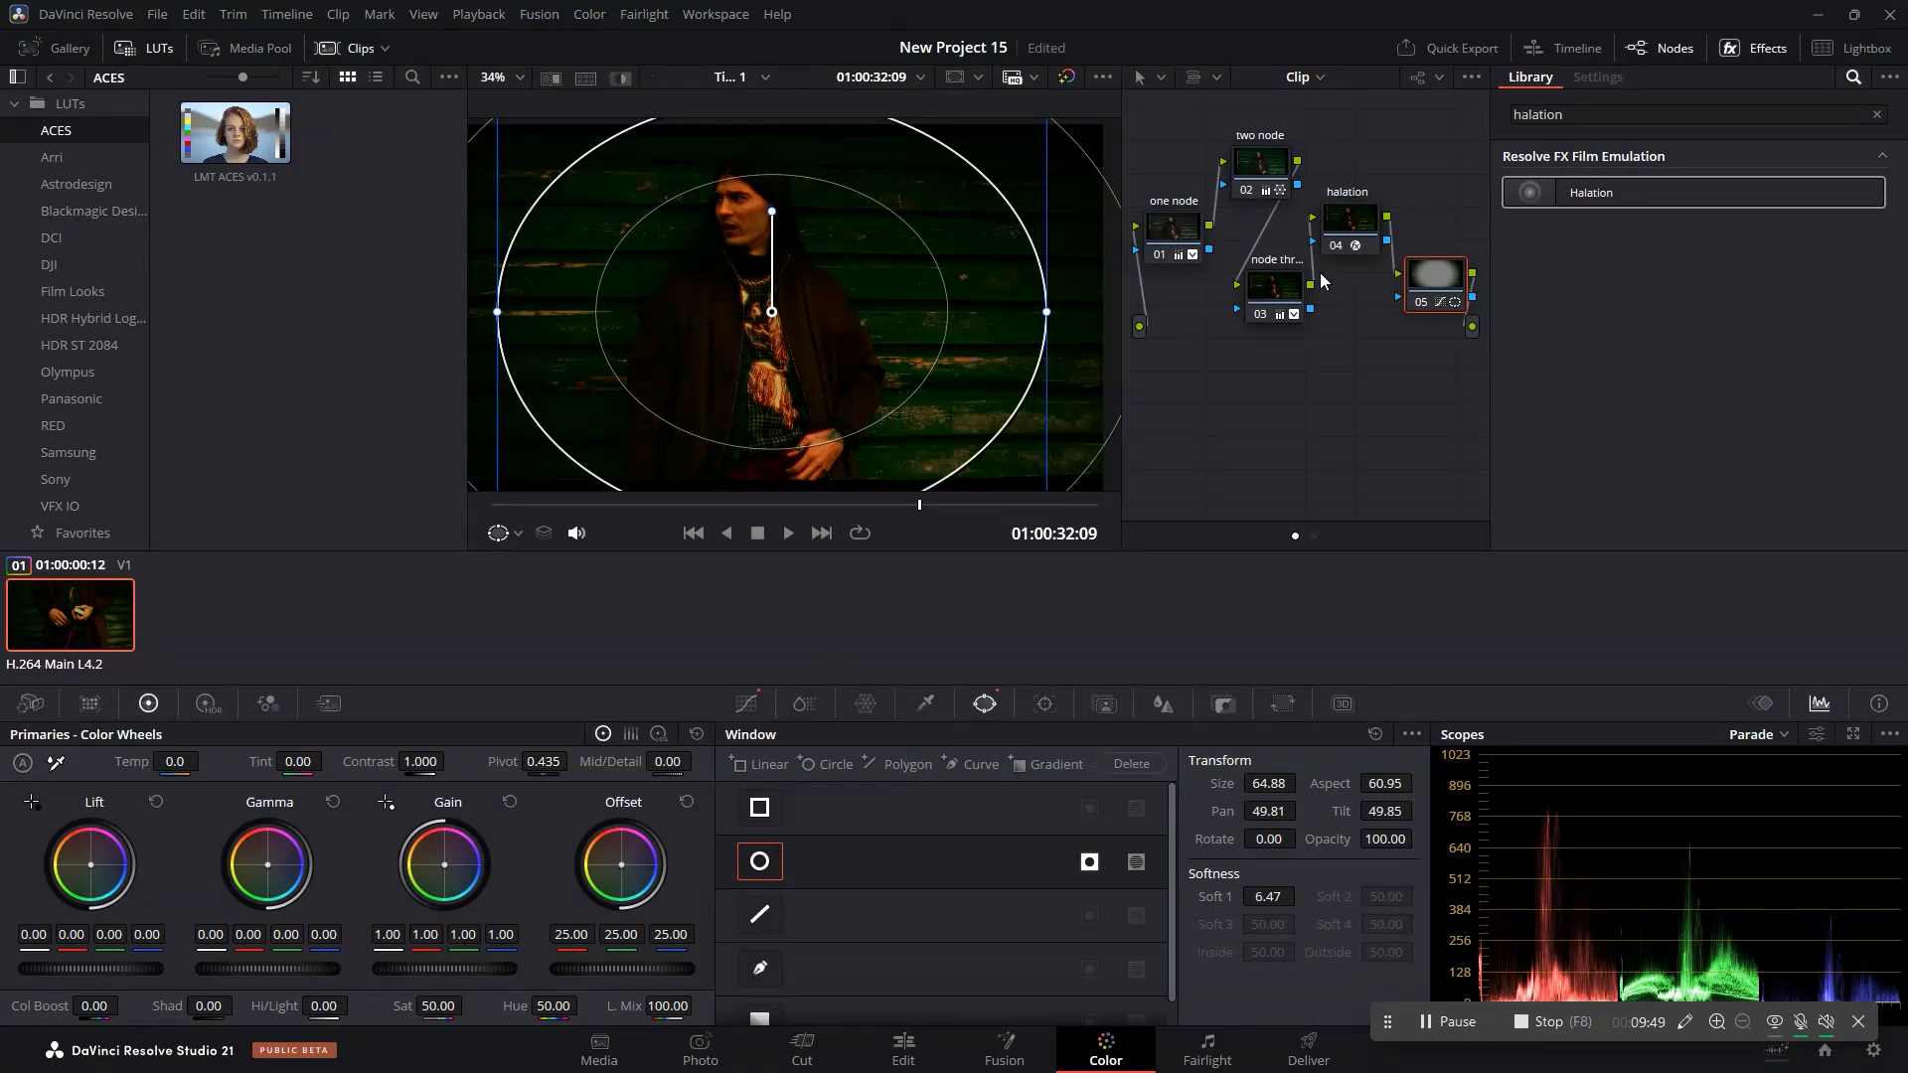
On the "halation" node, sample the hand's skin tone for a Chroma Warp stroke and shift it slightly towards a less saturated, pinker red.
left_click(1351, 222)
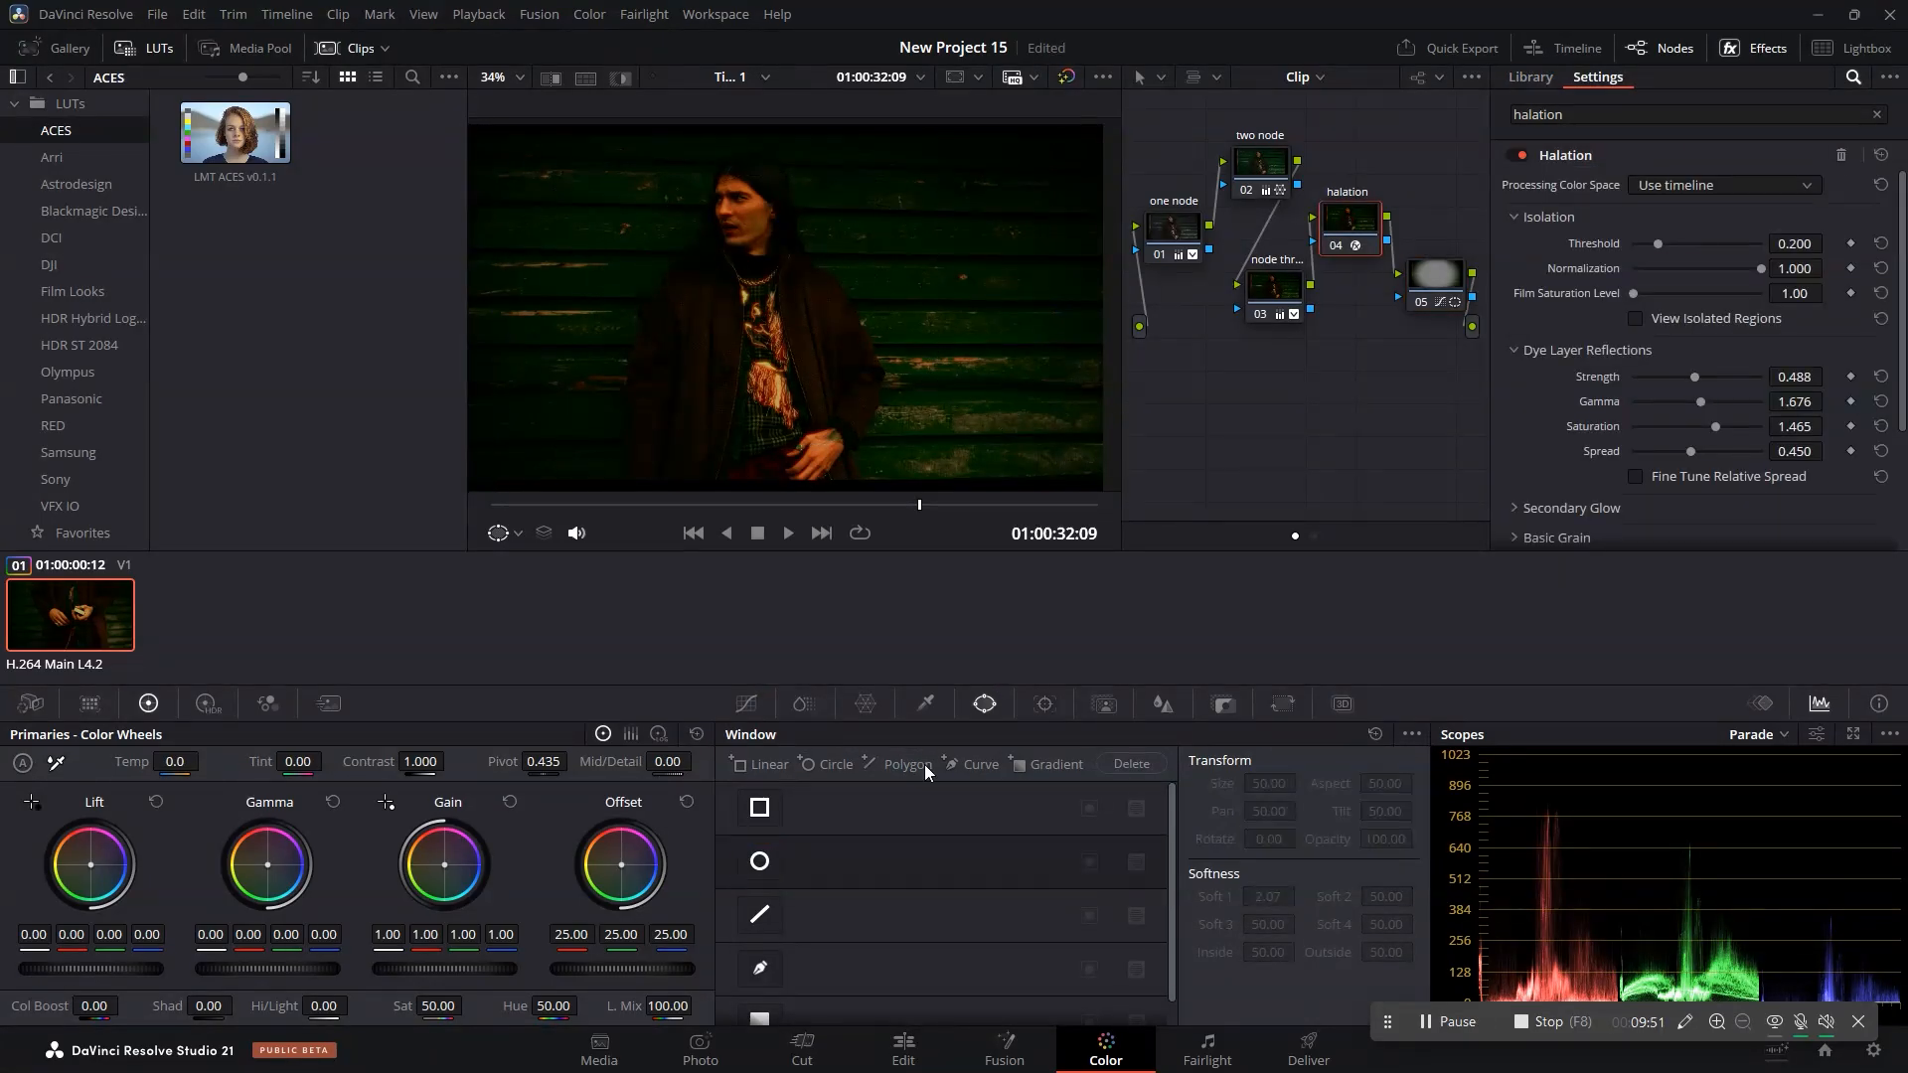
left_click(866, 703)
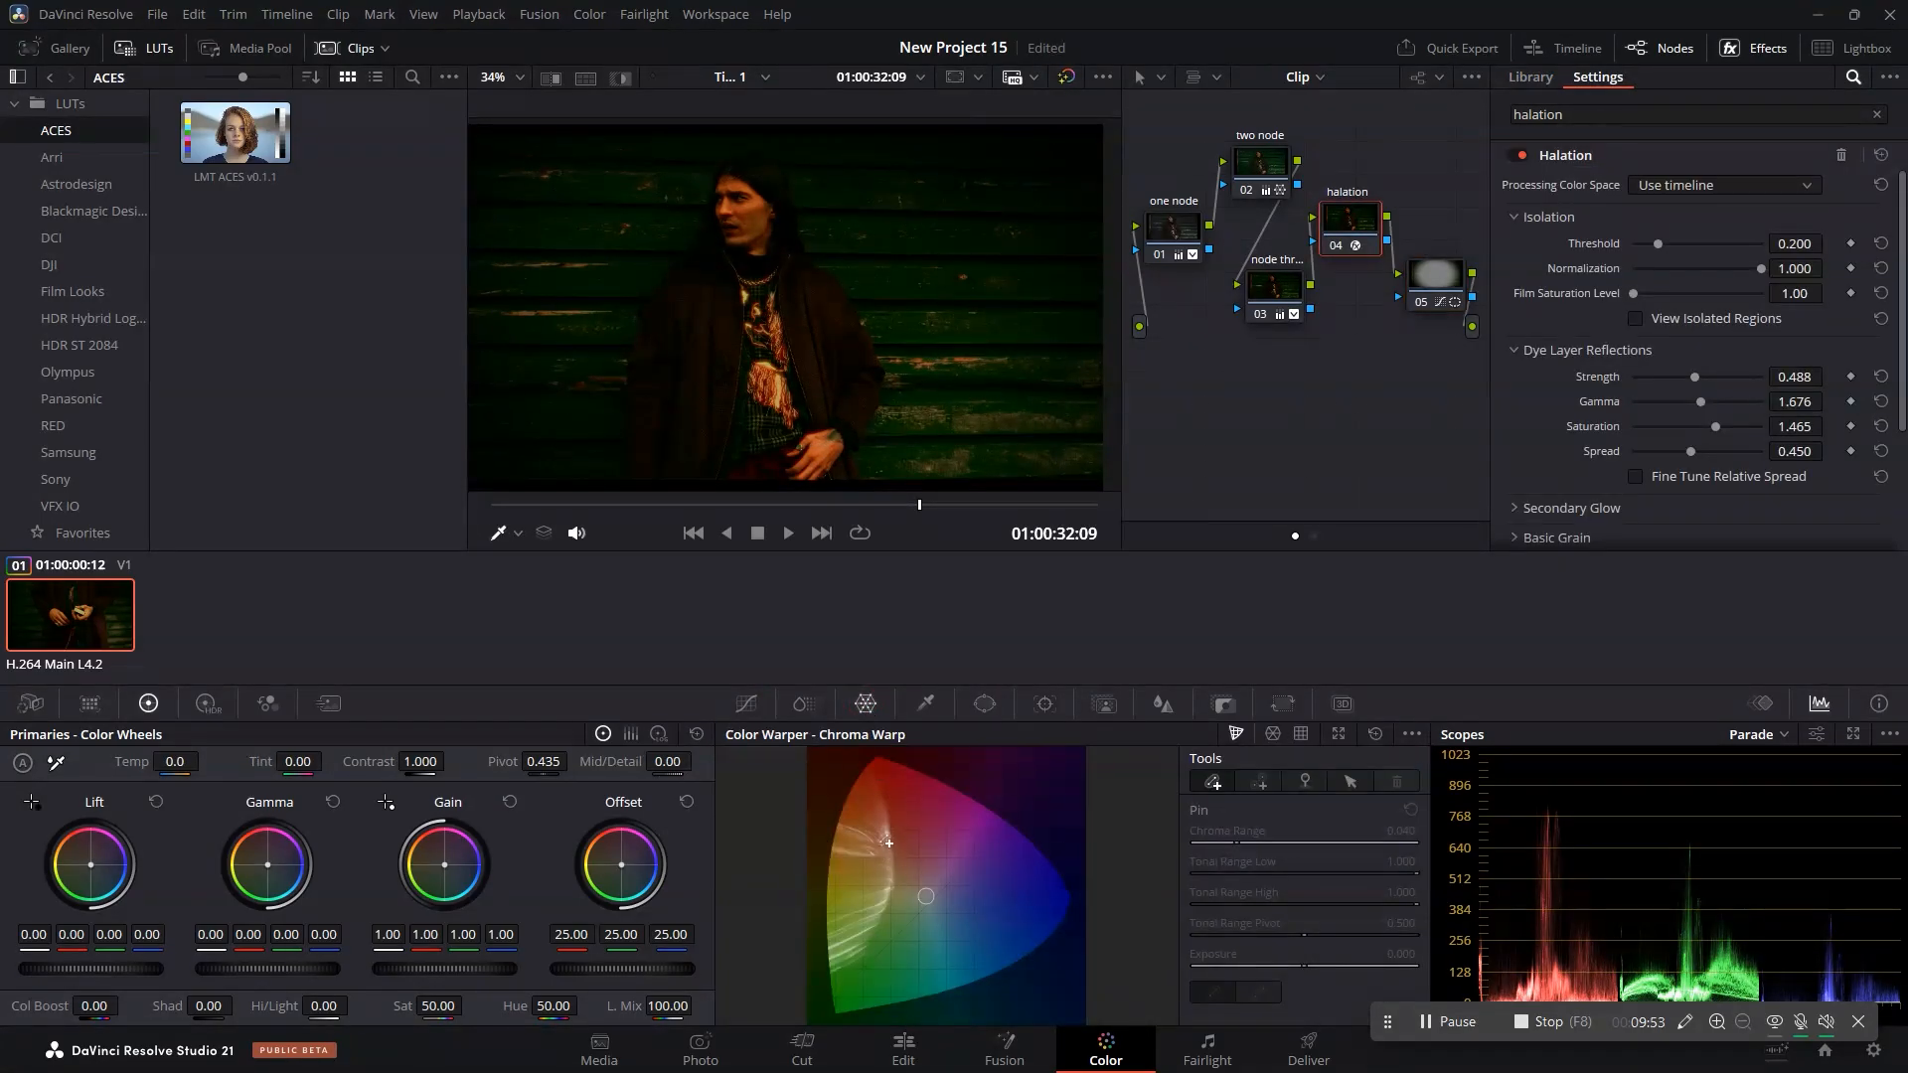
scroll(775, 383, "up", 1)
left_click(821, 452)
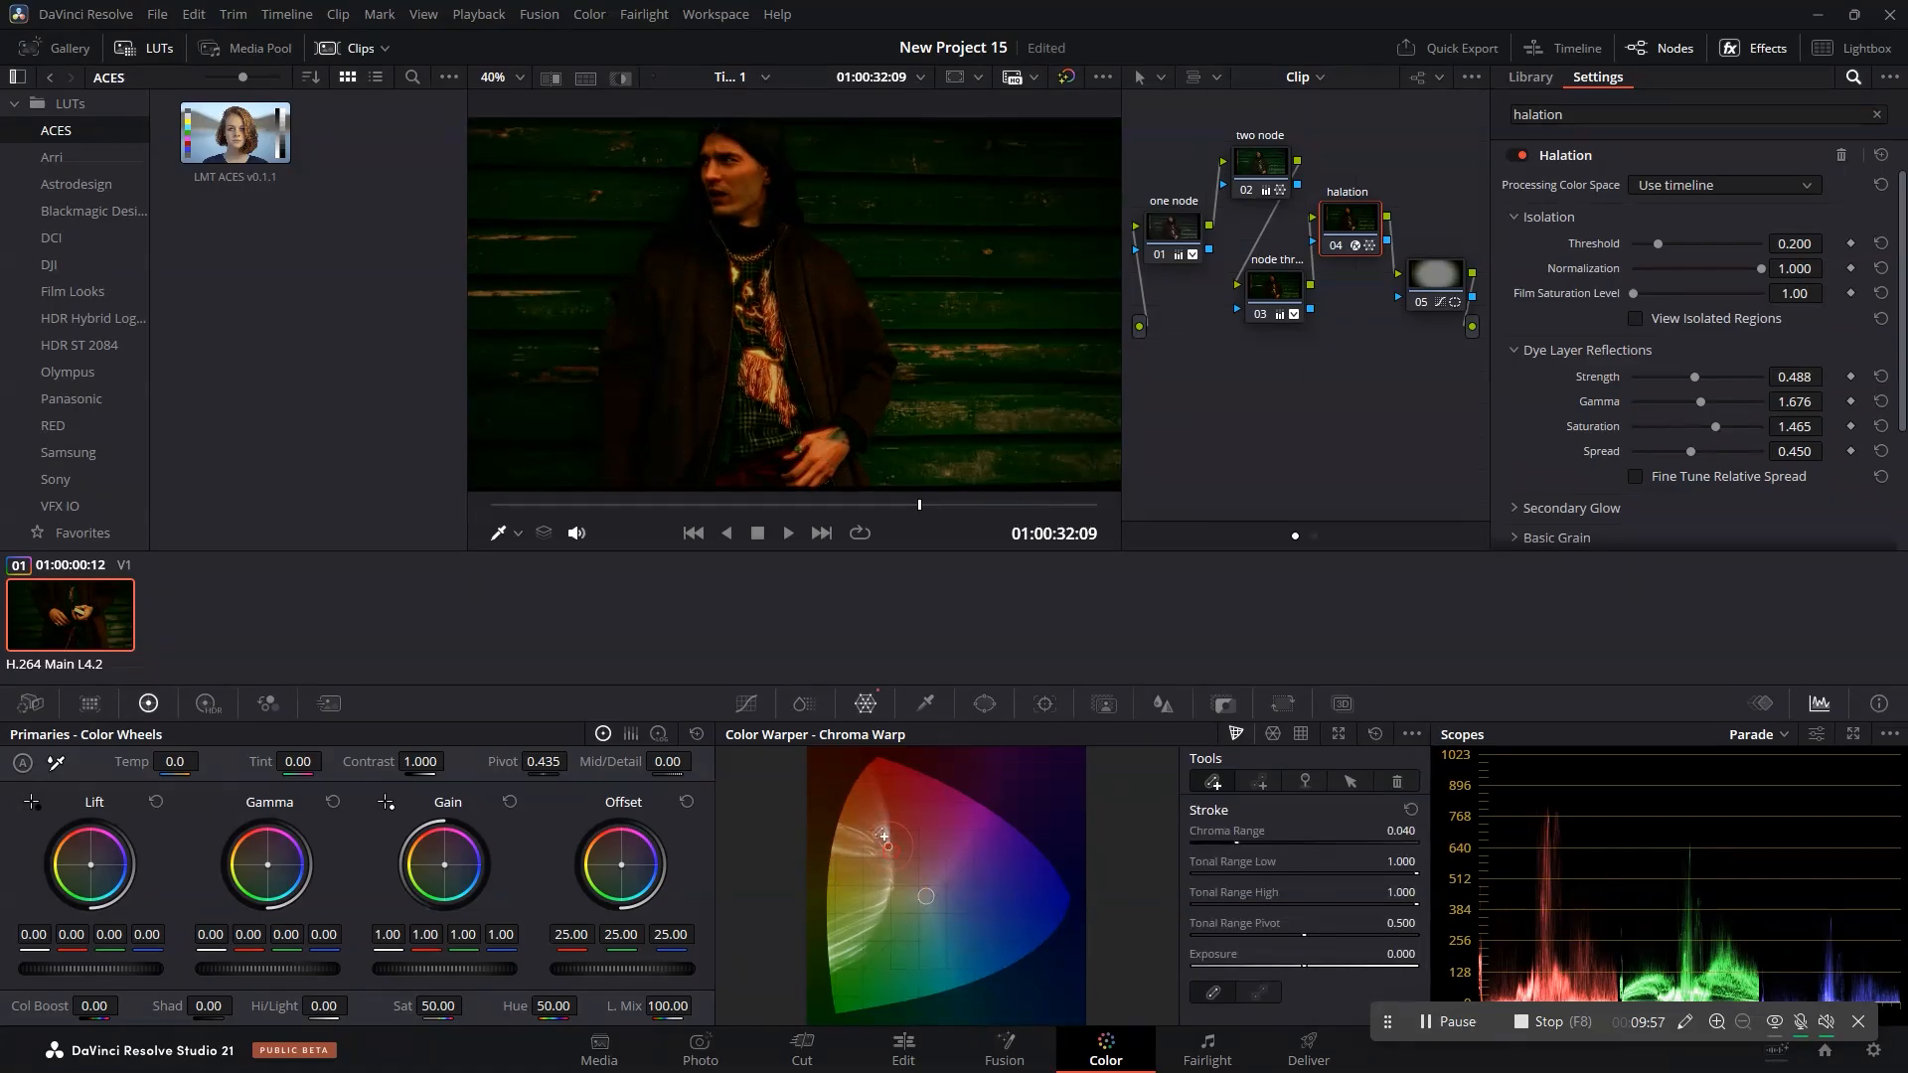
mouse_move(888, 847)
left_mouse_down()
mouse_move(887, 820)
mouse_move(890, 842)
left_mouse_up()
left_click_drag(889, 836, 891, 843)
left_click_drag(900, 837, 890, 847)
Play the graded clip from its first frame and examine the look across the shots at different magnifications.
scroll(842, 372, "down", 3)
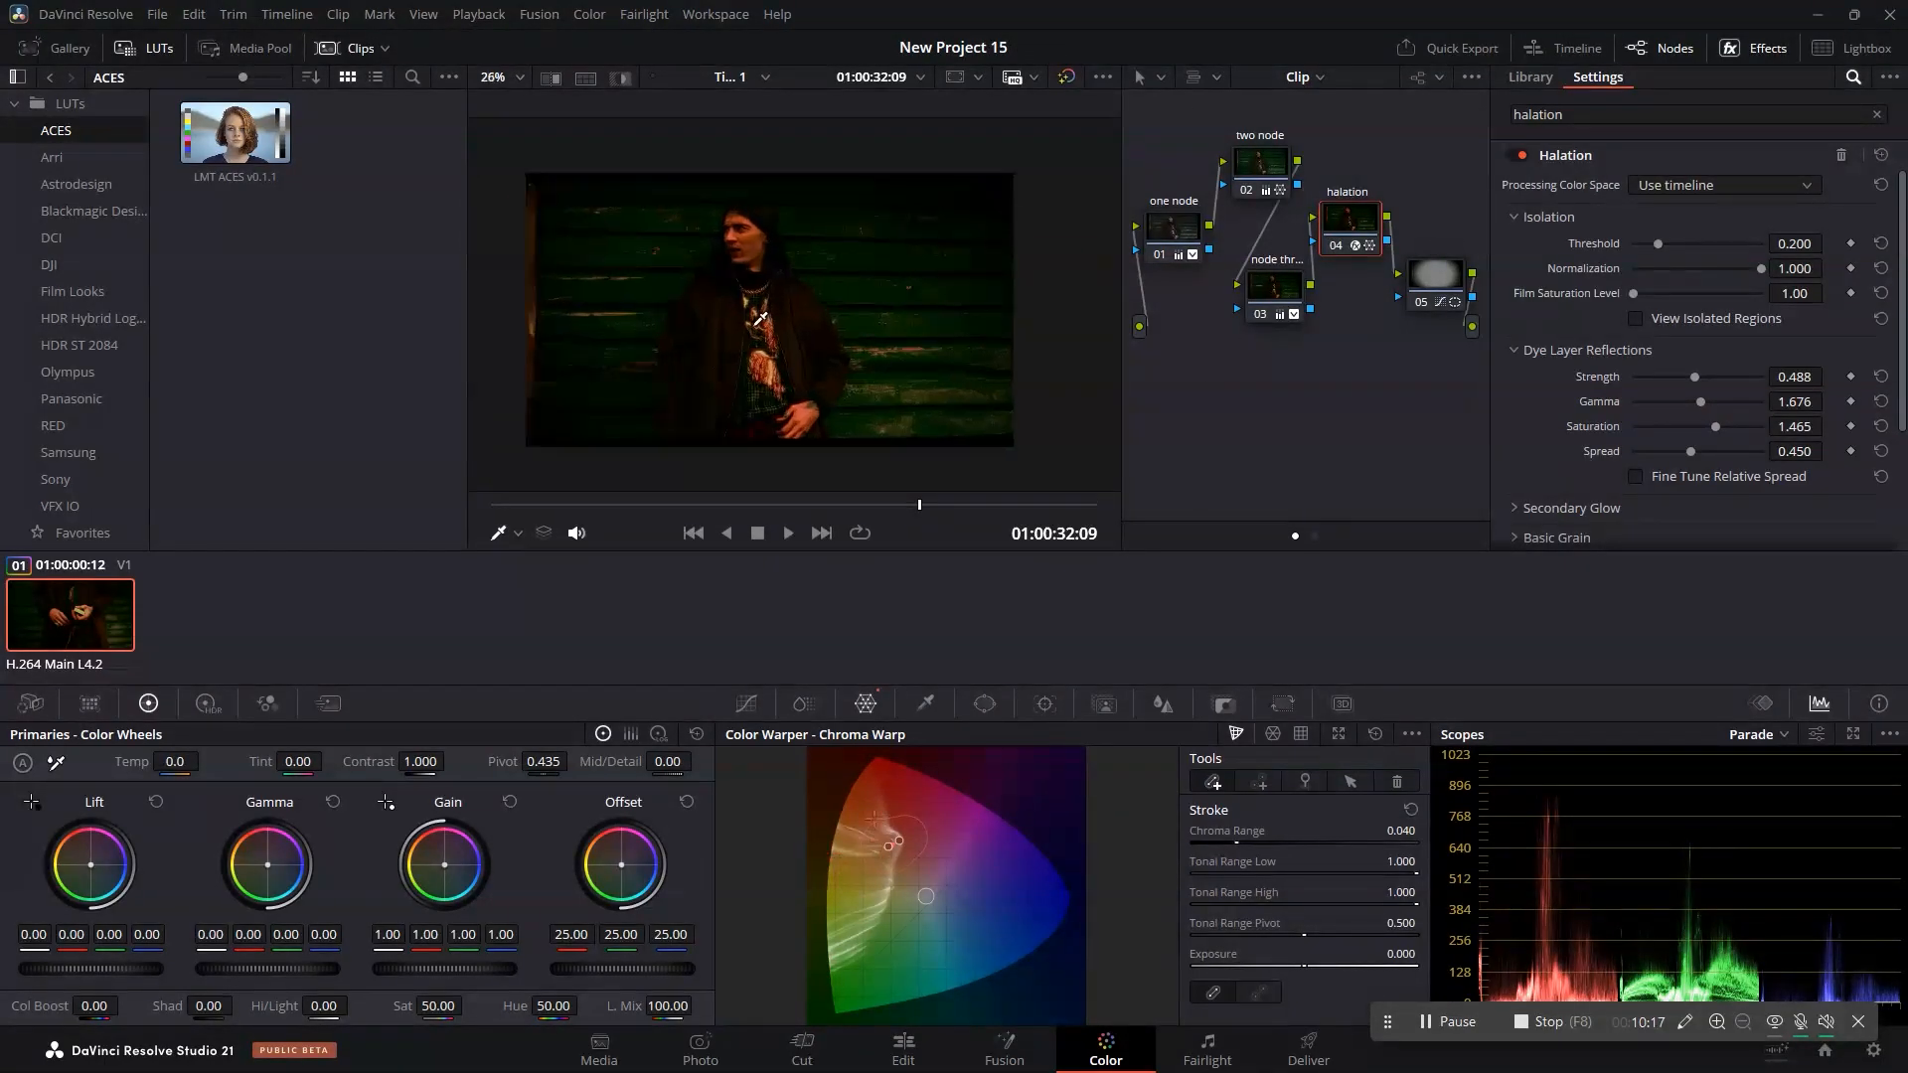
left_click(530, 506)
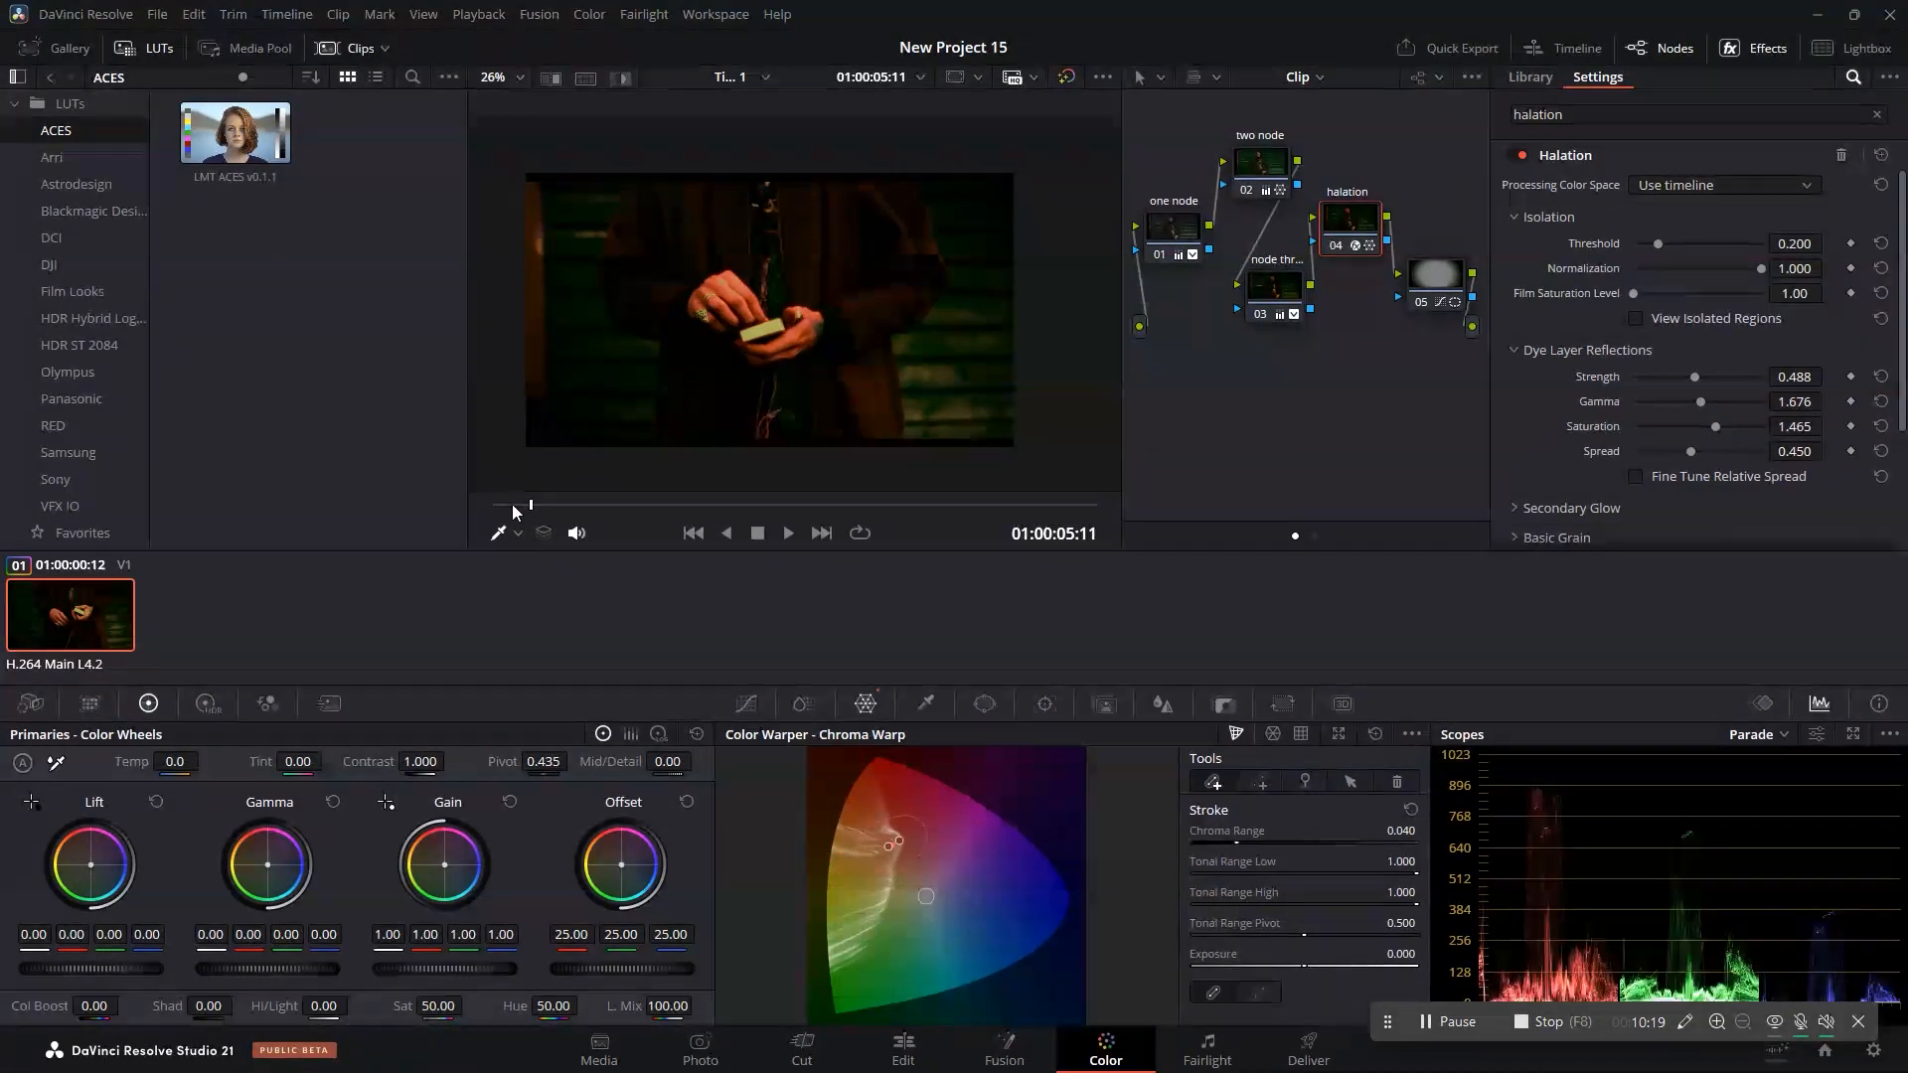
left_click_drag(513, 511, 493, 507)
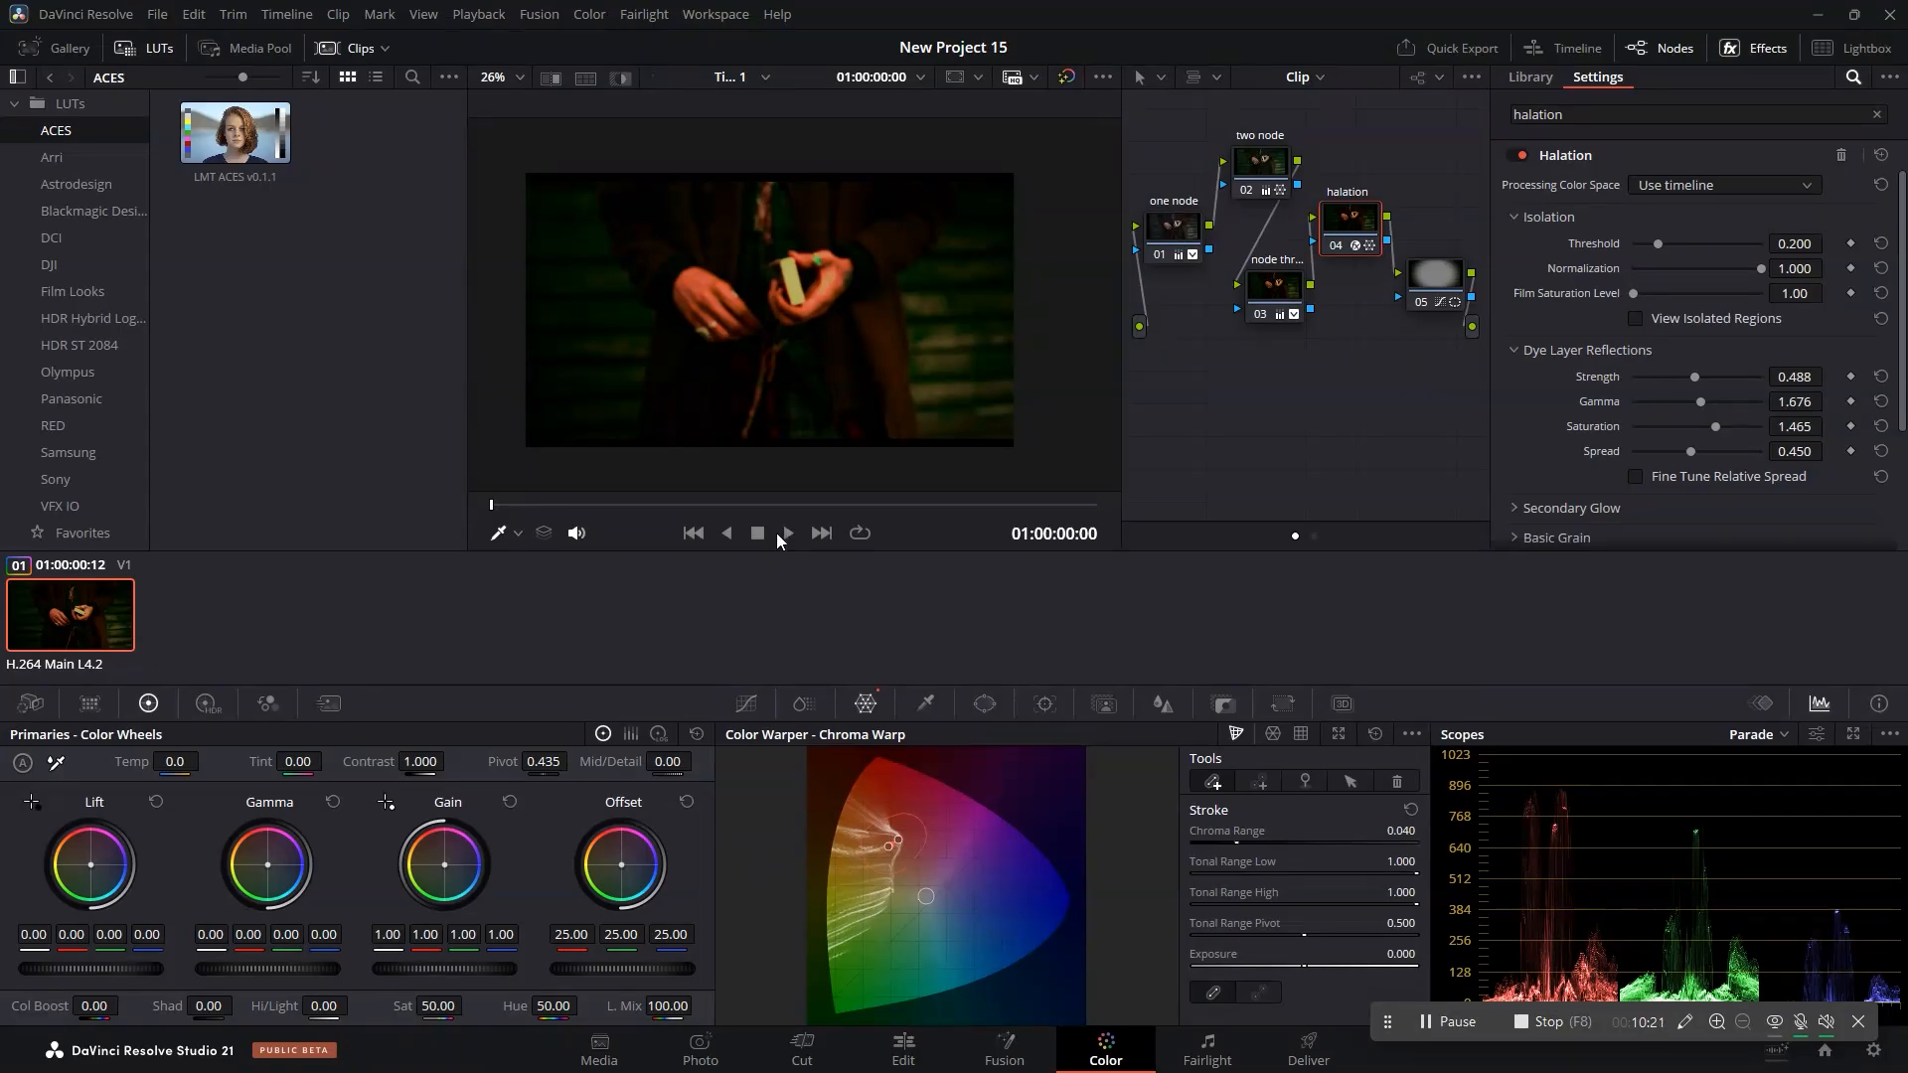
left_click(786, 534)
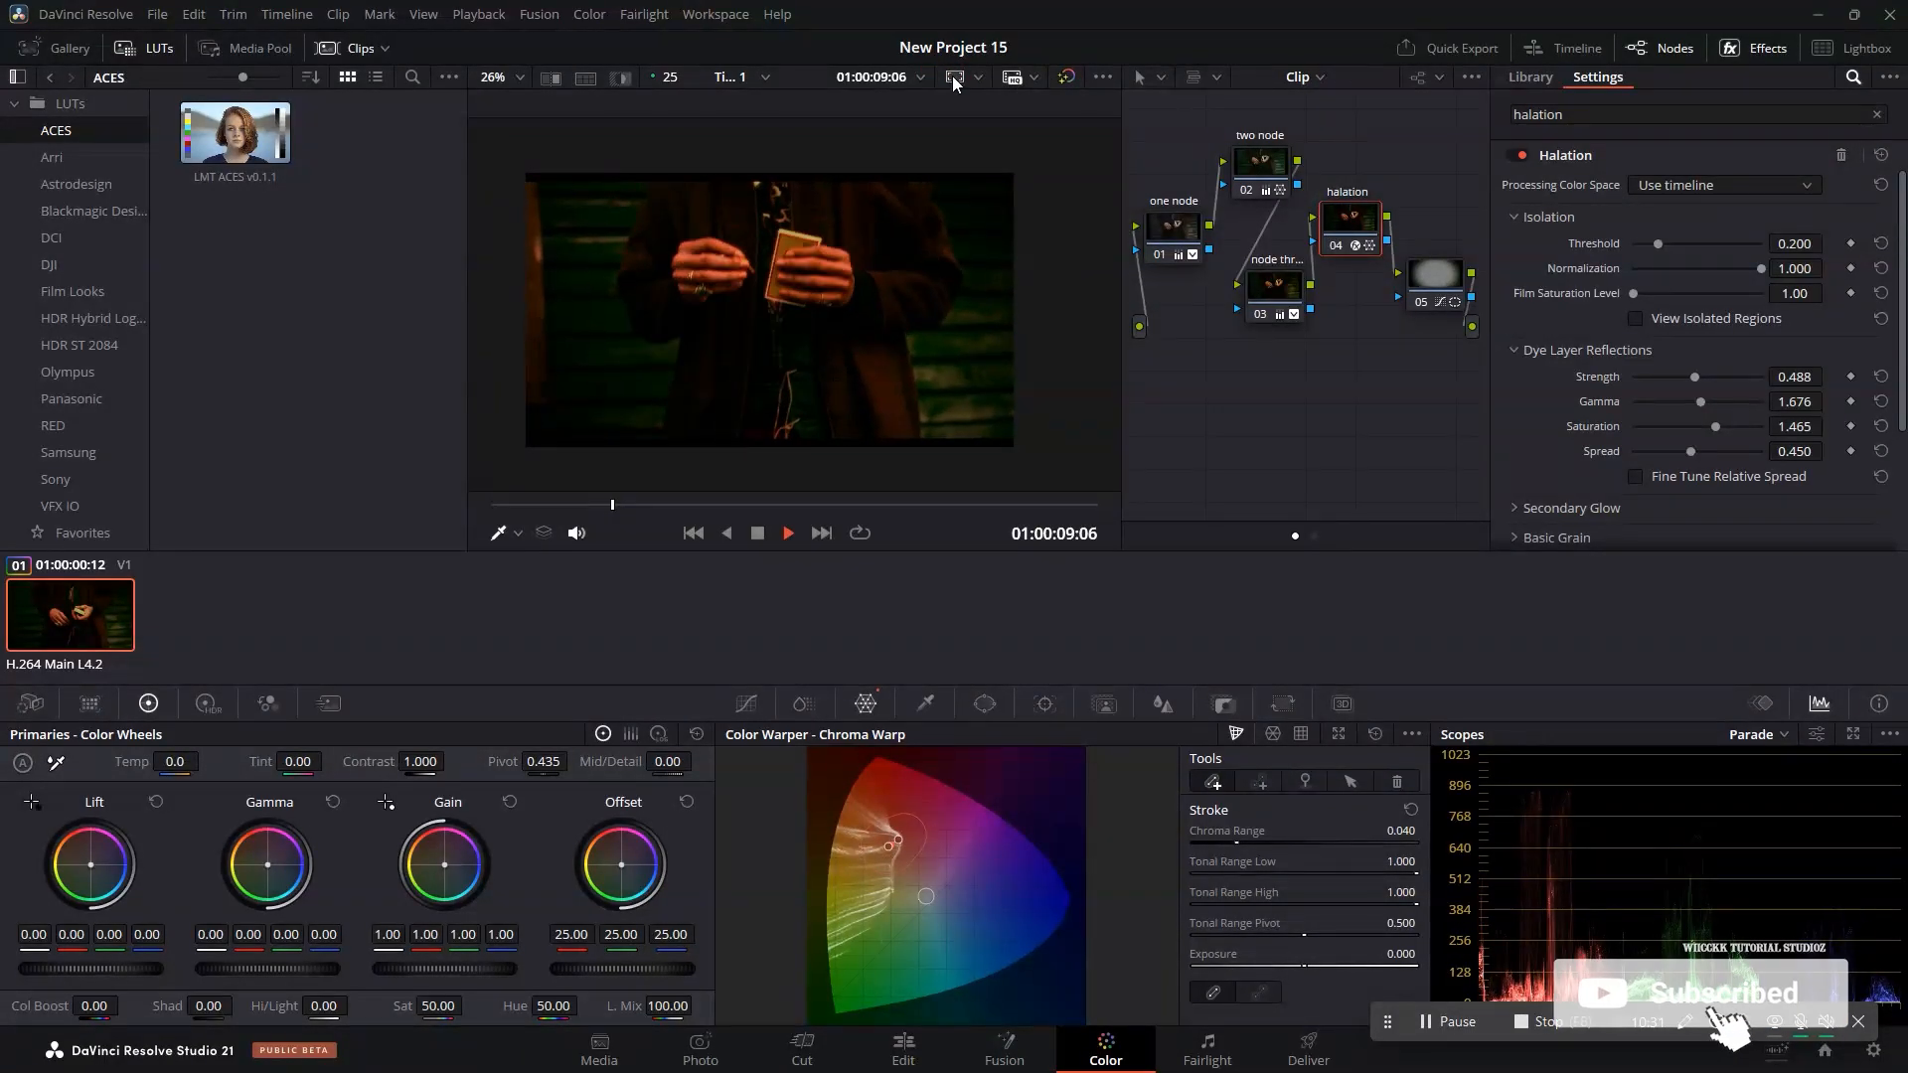
scroll(817, 295, "up", 4)
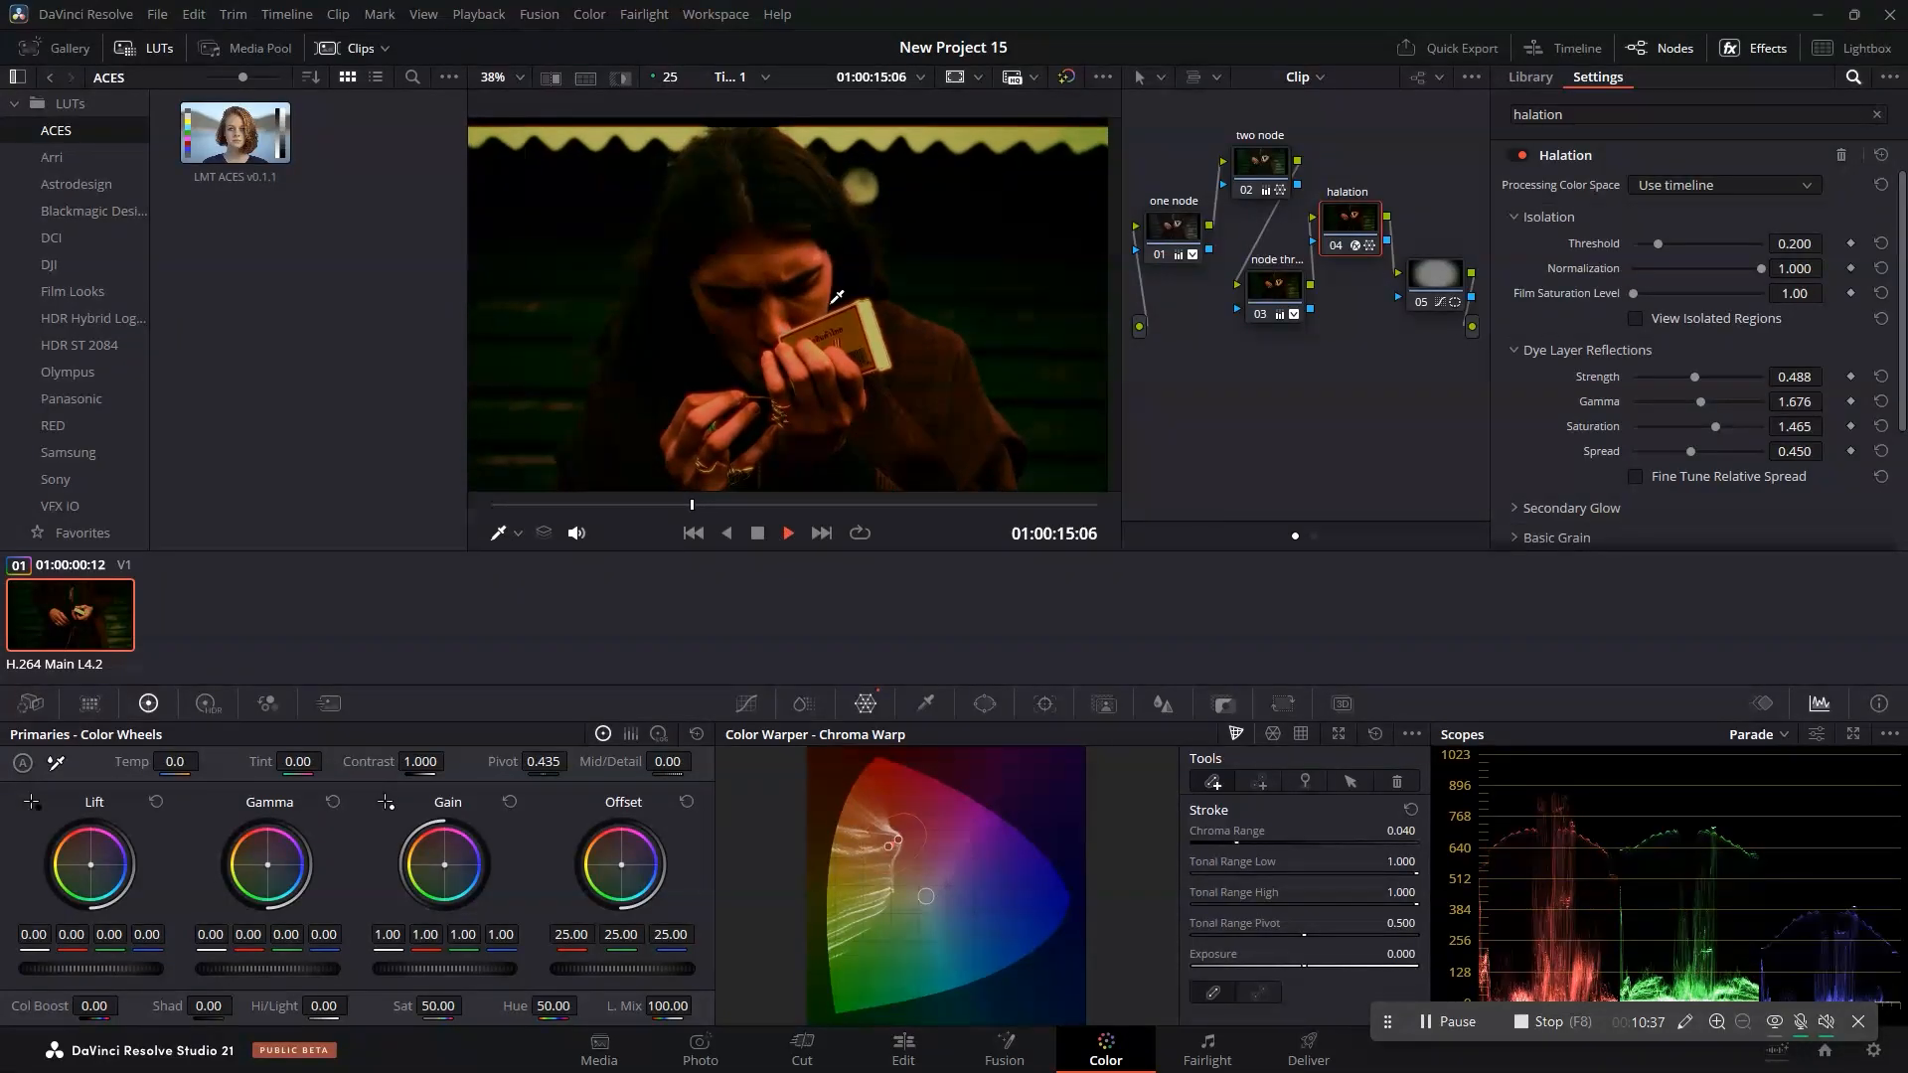
scroll(838, 296, "down", 2)
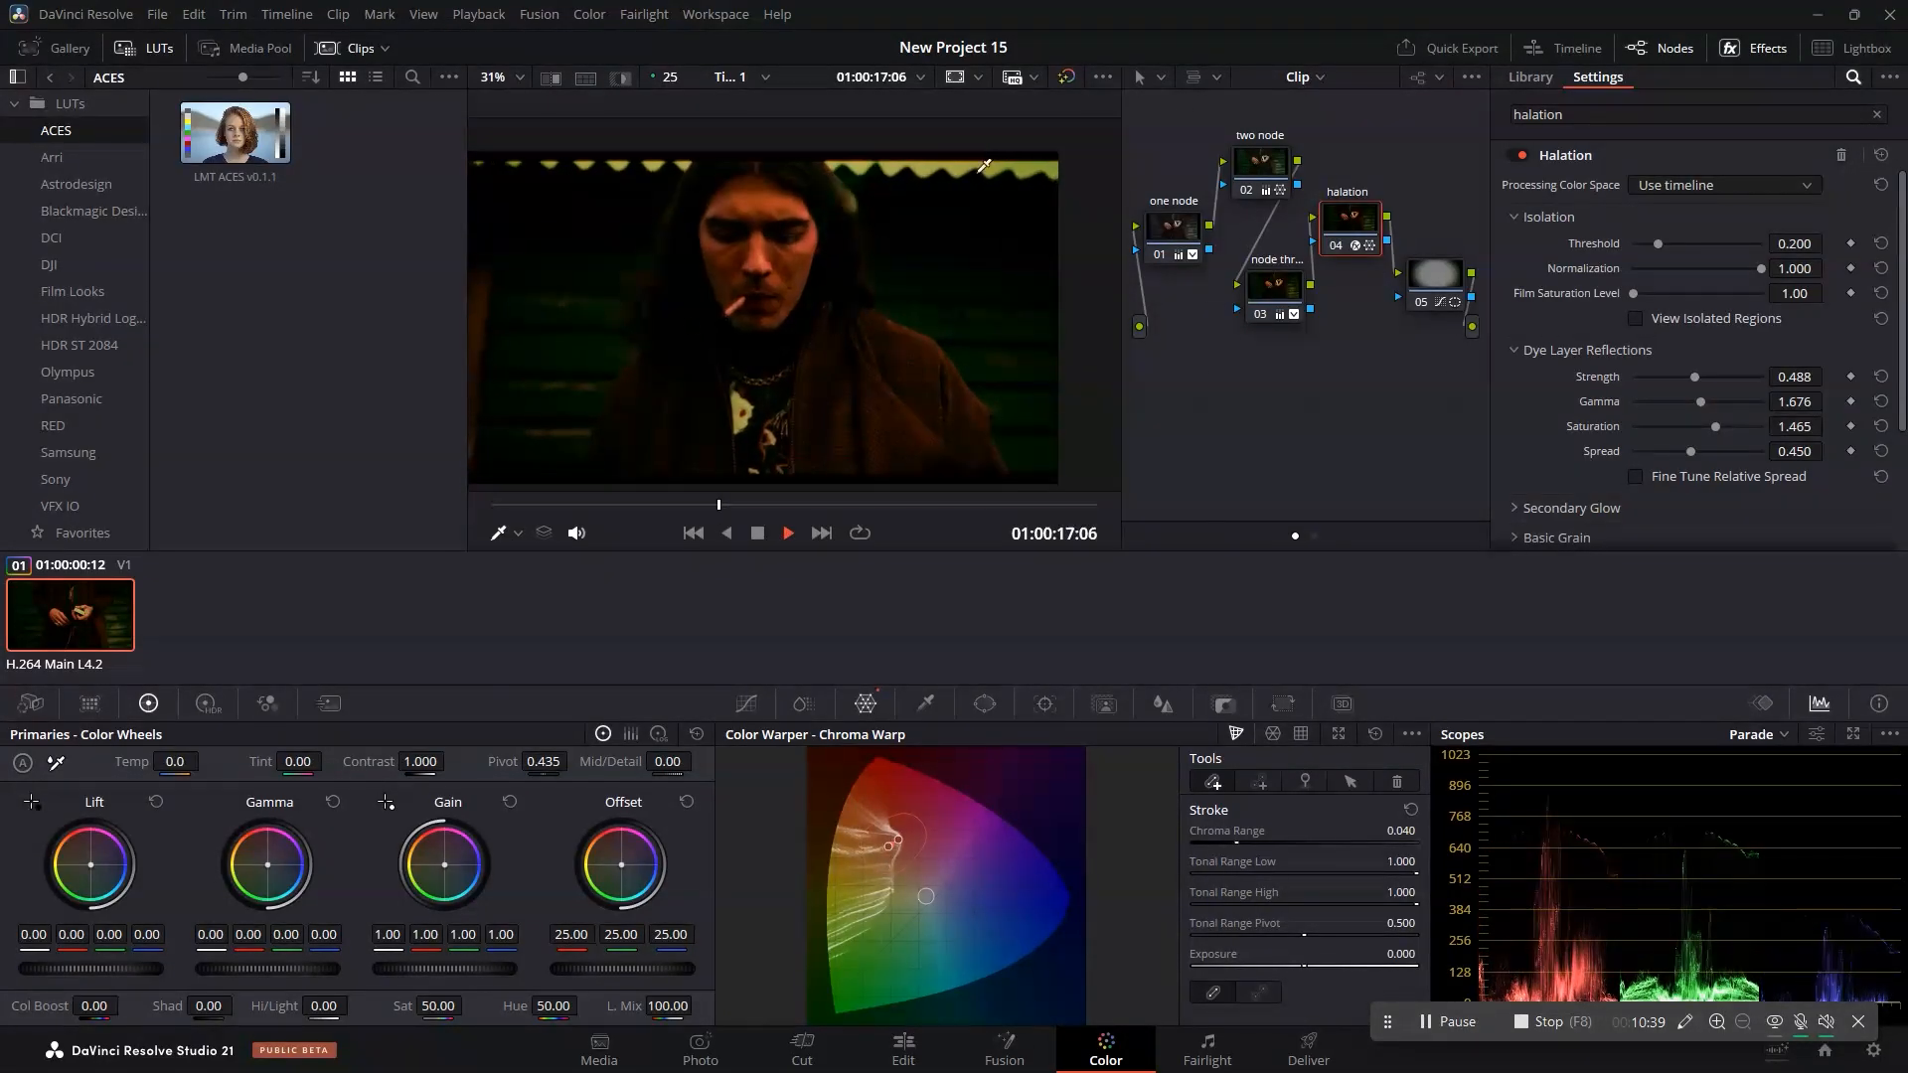